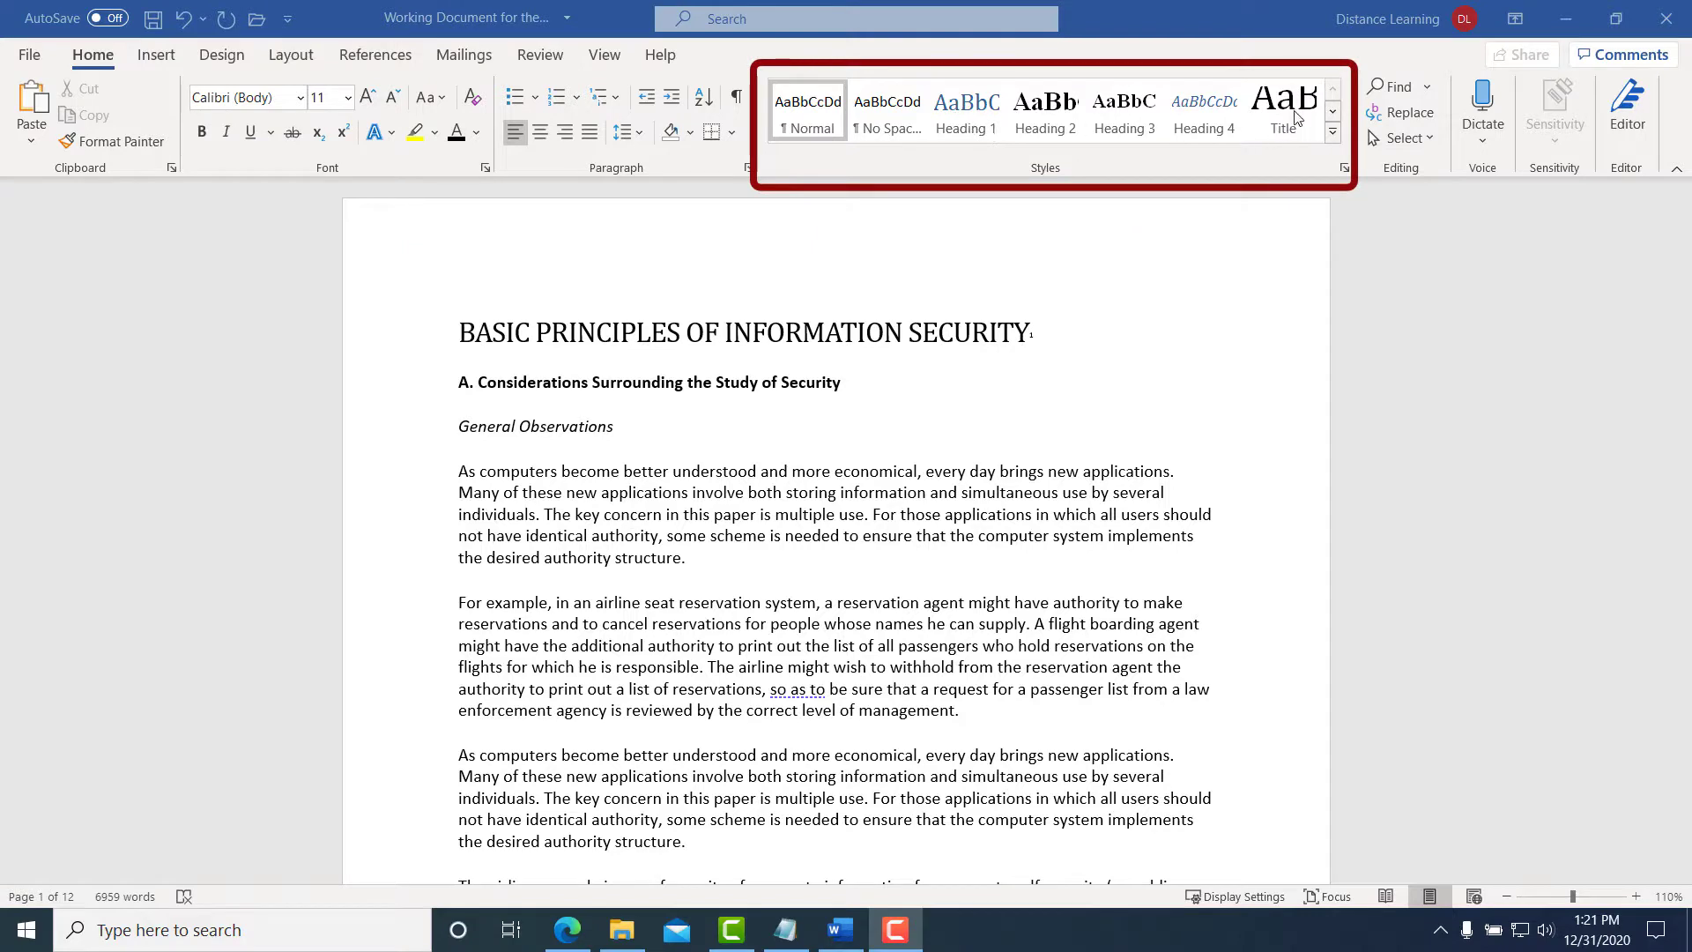
# Try clearing all formatting from the first body paragraph, and undo the change
pyautogui.click(1334, 140)
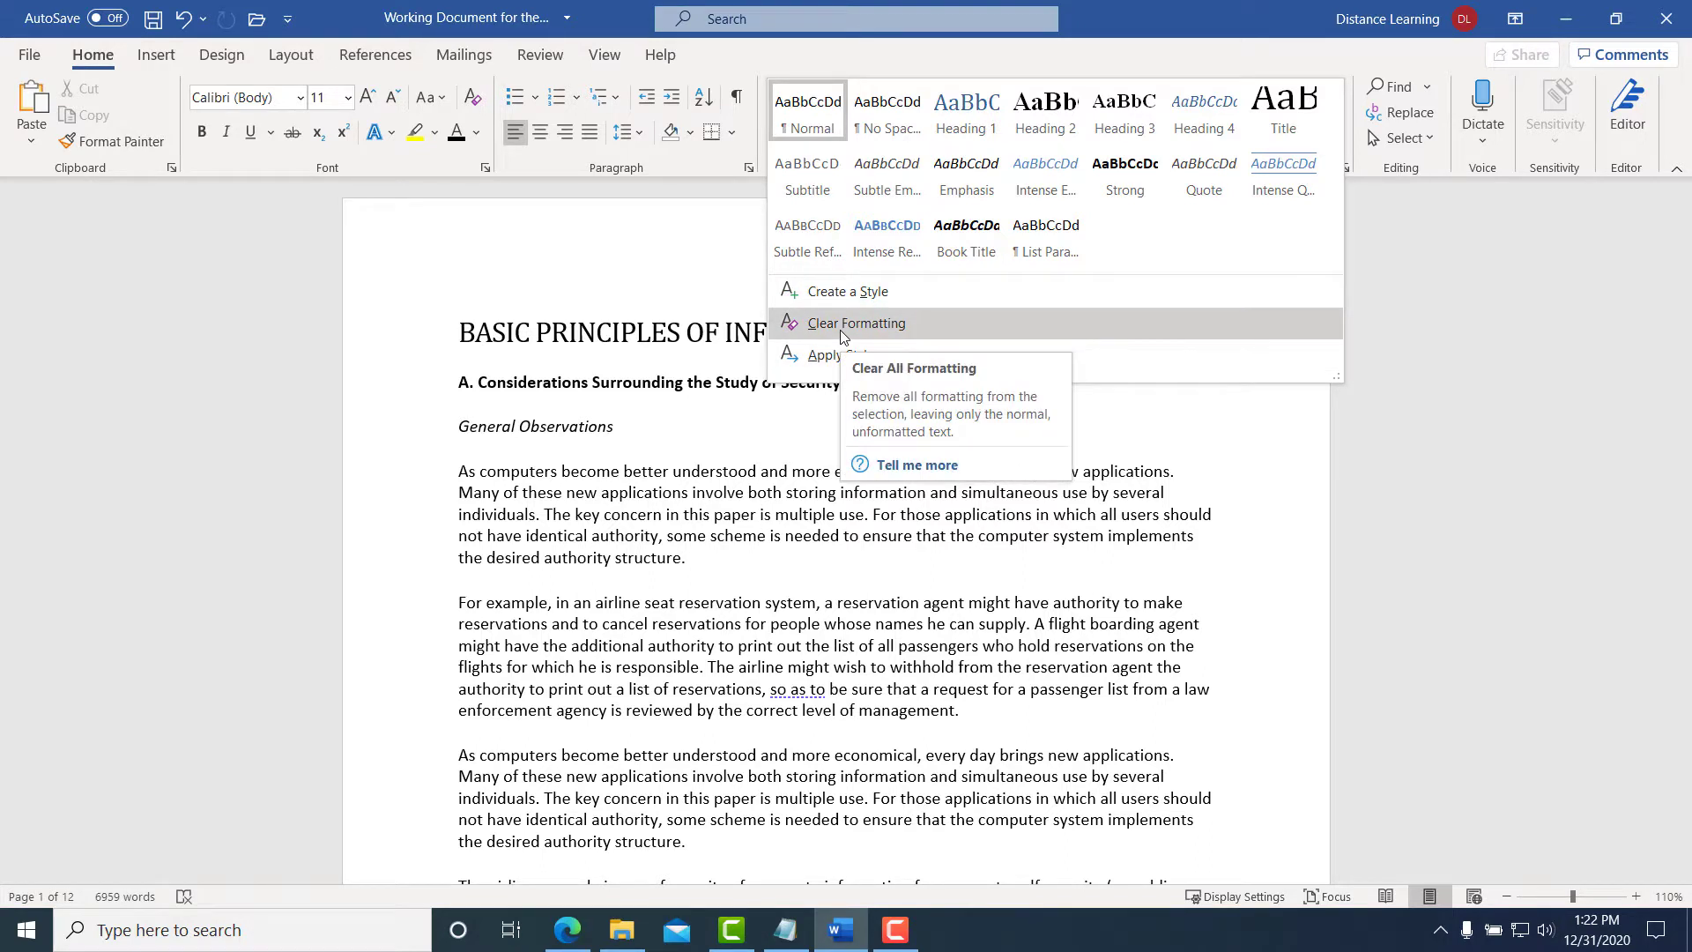
pyautogui.click(842, 327)
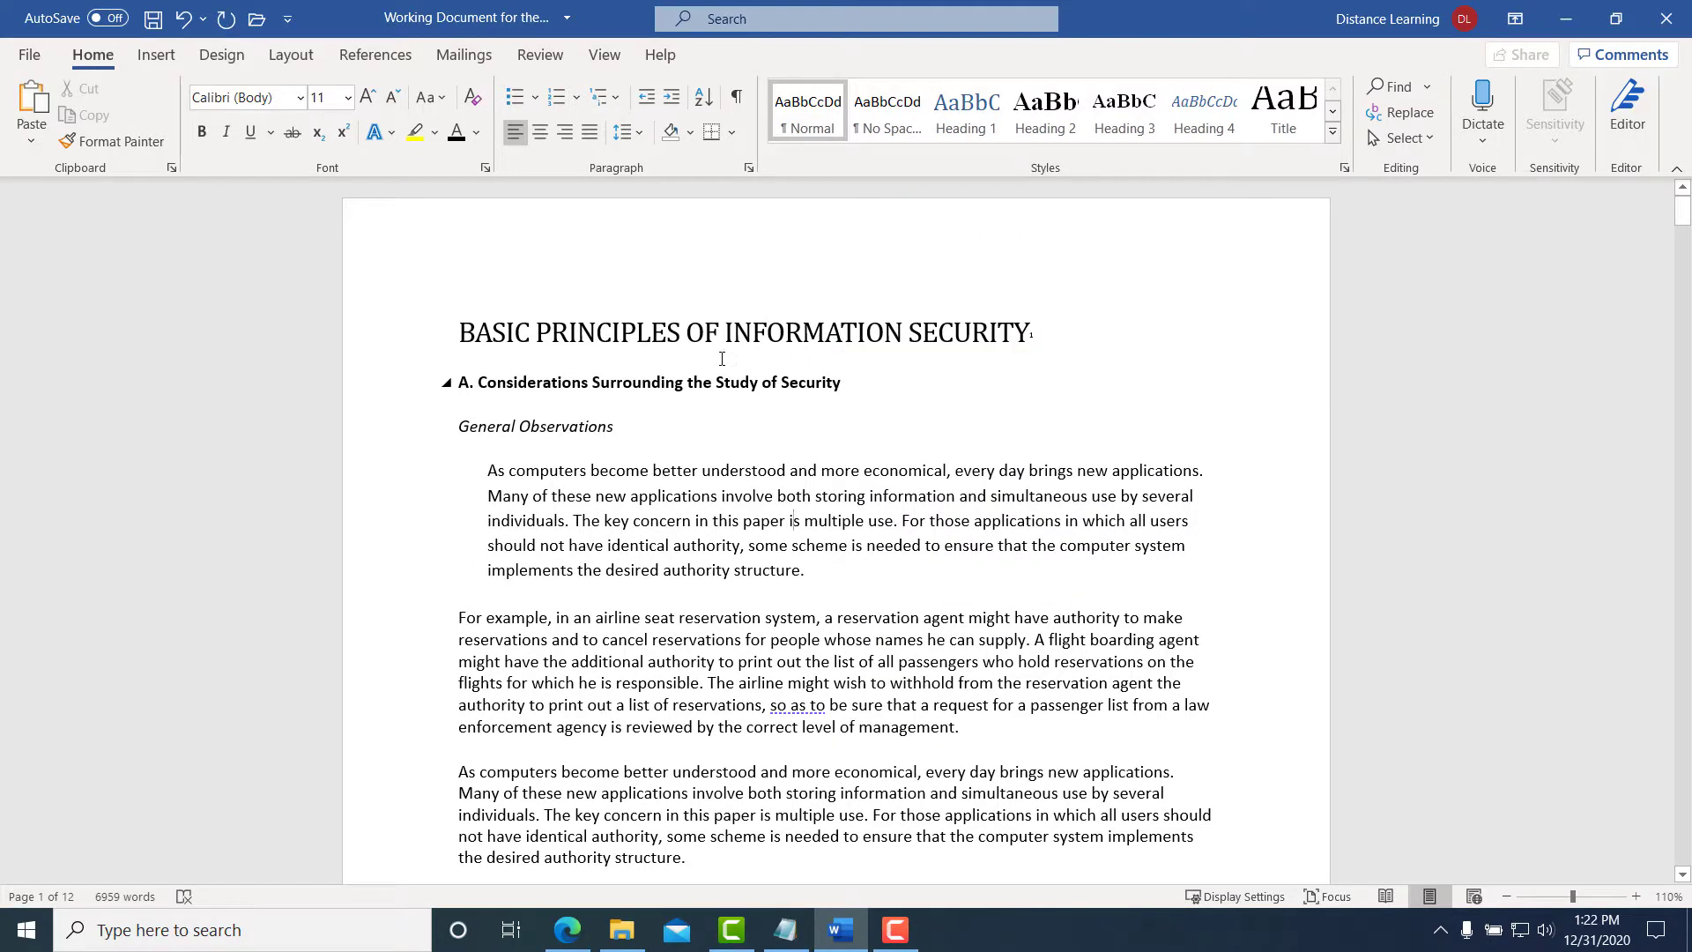
pyautogui.click(622, 332)
pyautogui.click(666, 453)
pyautogui.hotkey('ctrl', 'z')
# Apply the Title style to the "BASIC PRINCIPLES OF INFORMATION SECURITY" line at the start of the document
pyautogui.click(680, 346)
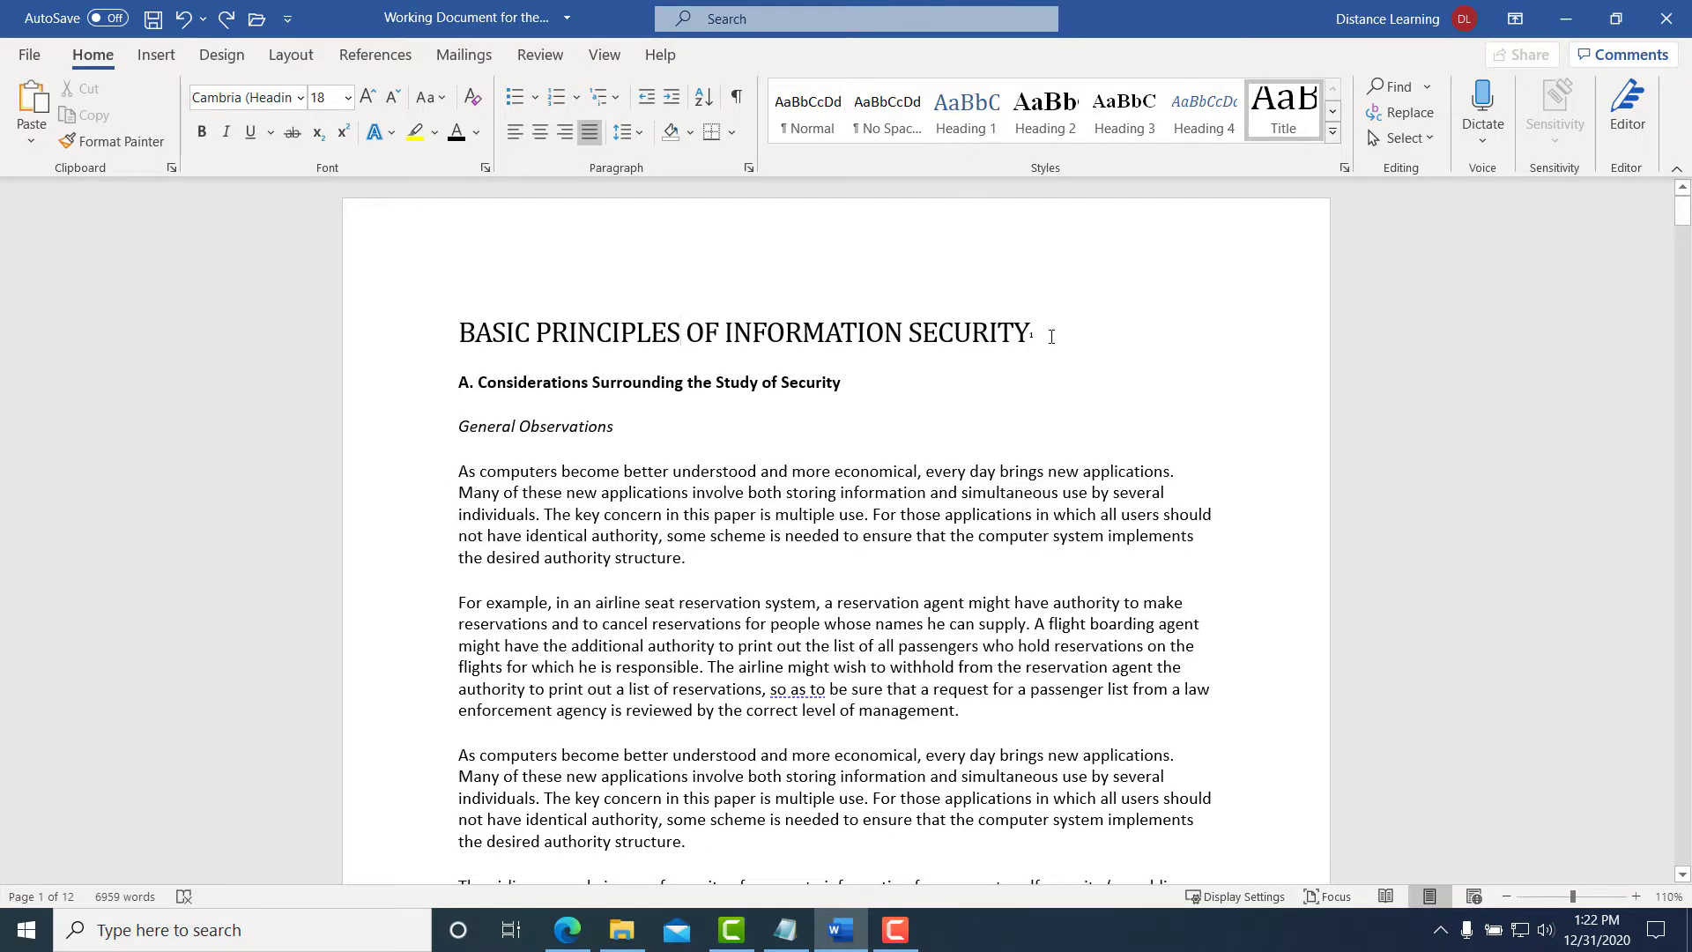
pyautogui.moveTo(1057, 339); pyautogui.dragTo(500, 333)
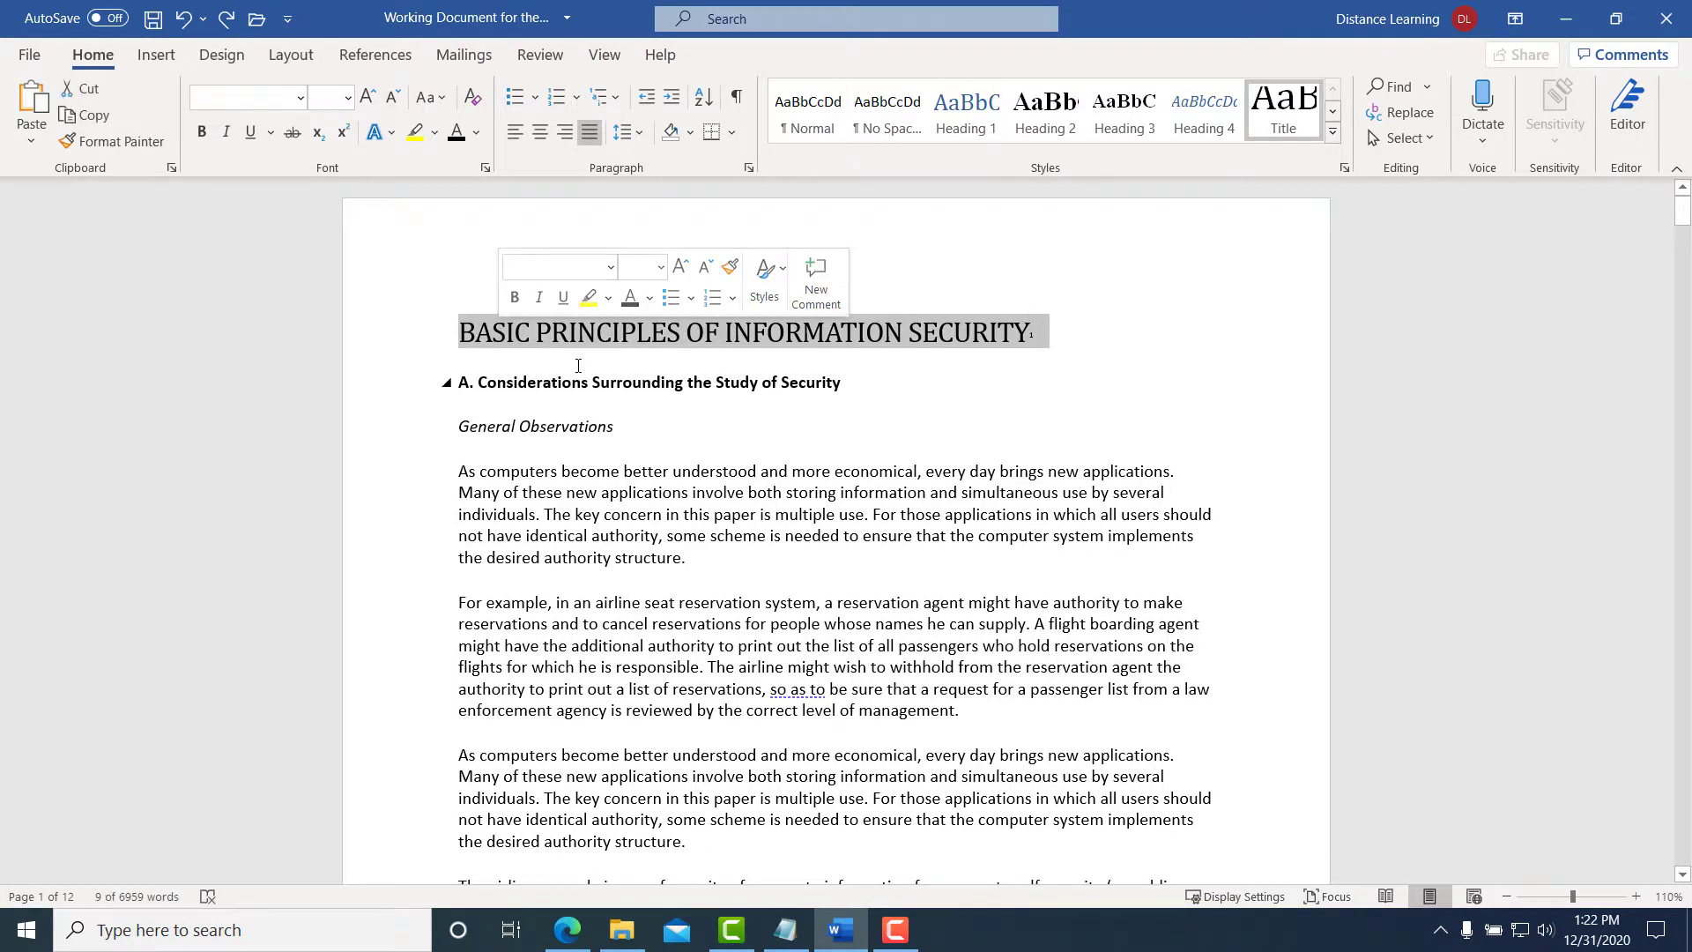
pyautogui.click(1295, 123)
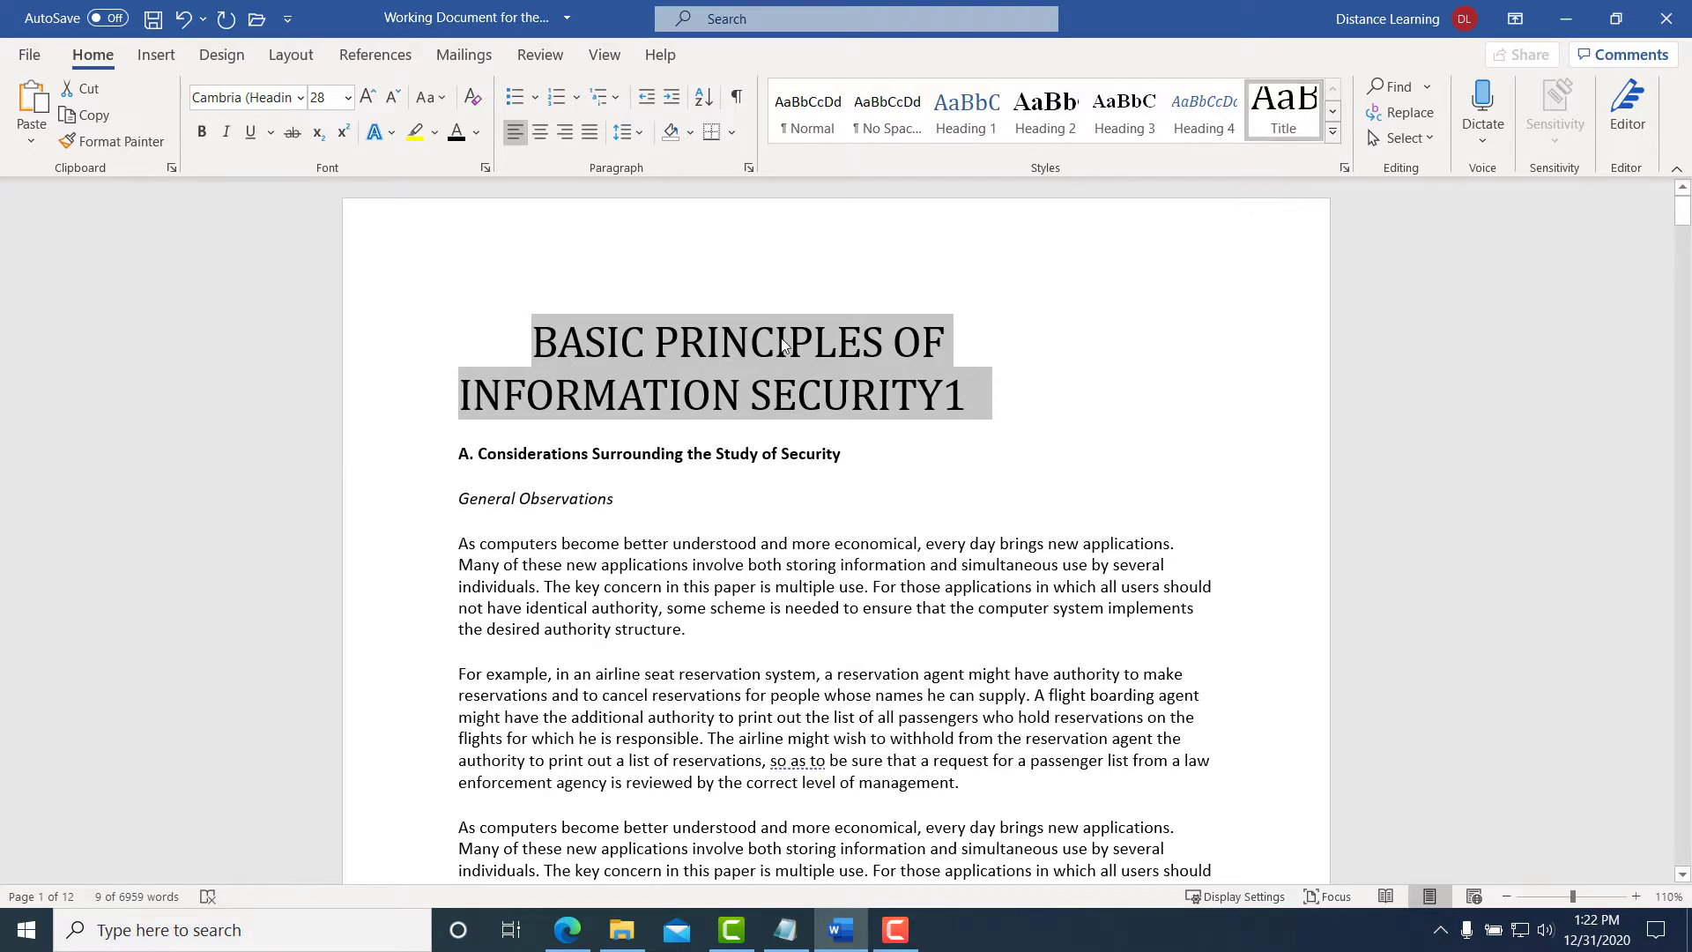
# Modify the Title style so its text is bold with a font size of 14
pyautogui.rightClick(1285, 121)
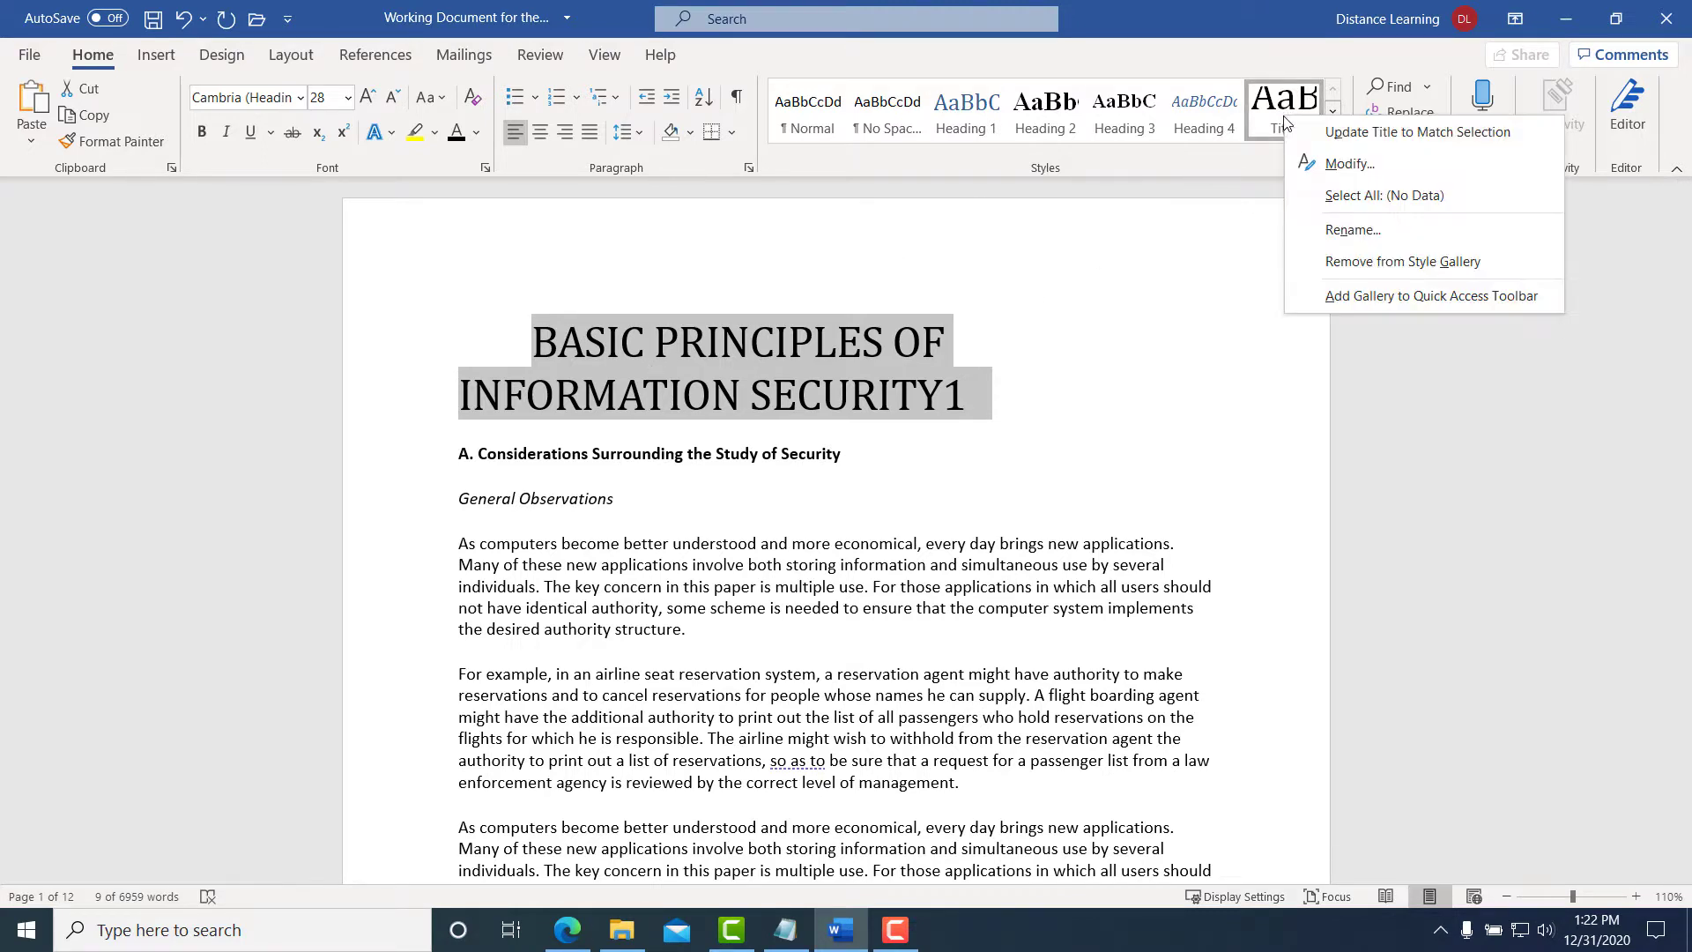
pyautogui.click(1336, 170)
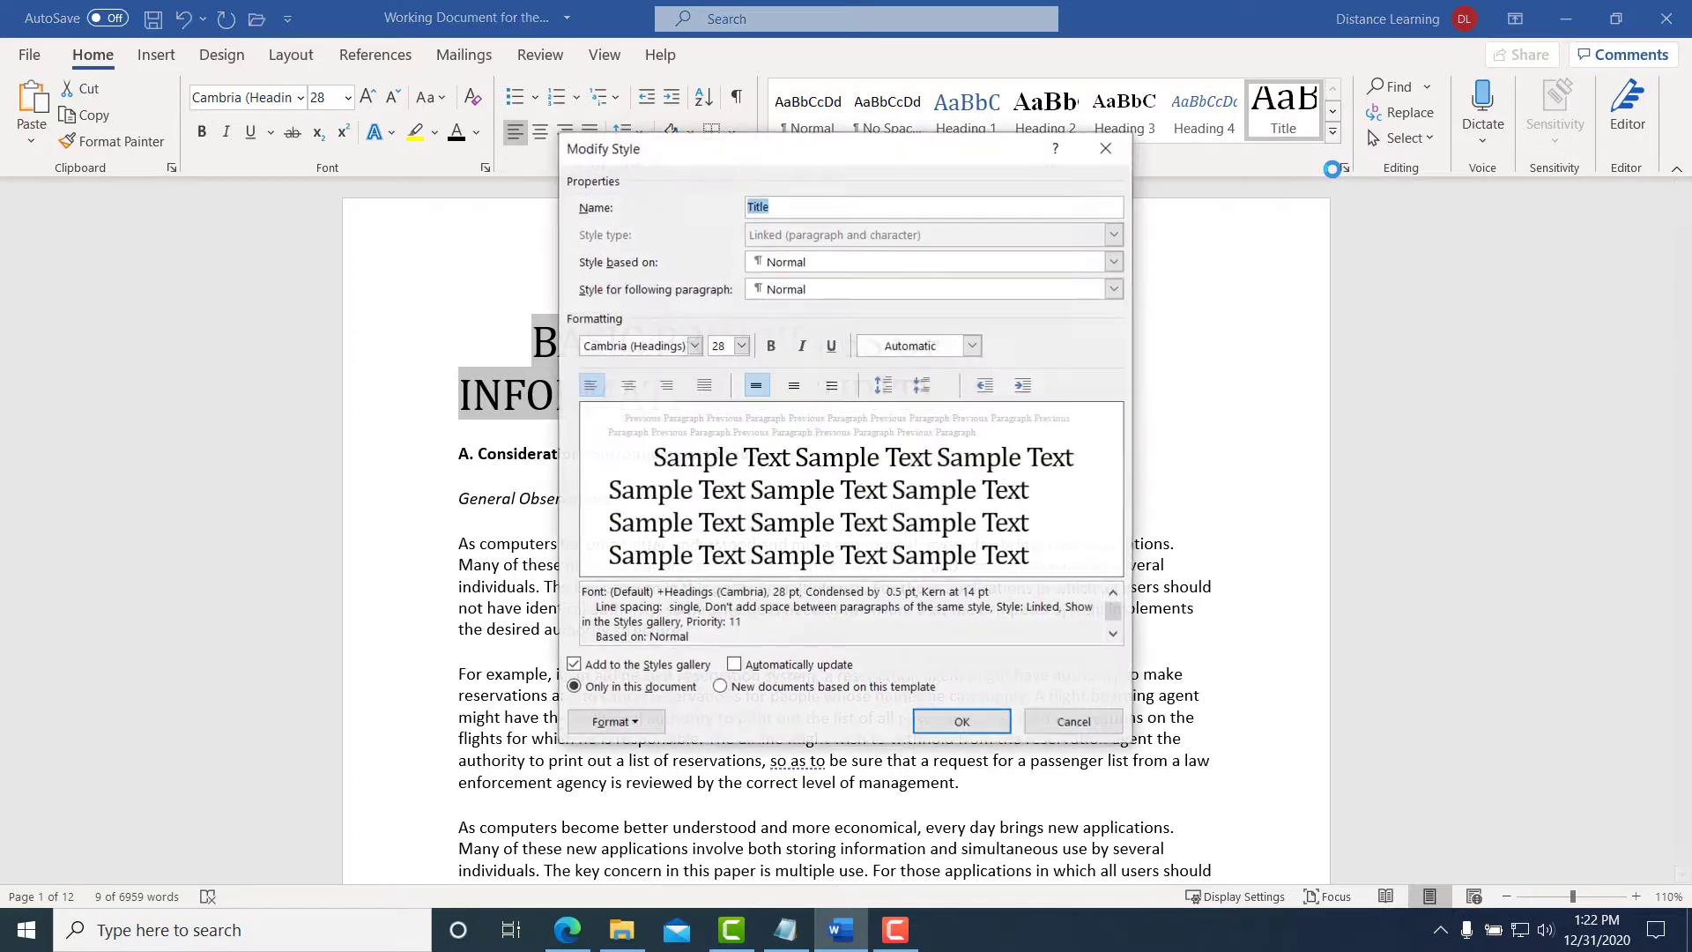
pyautogui.click(770, 349)
pyautogui.click(744, 347)
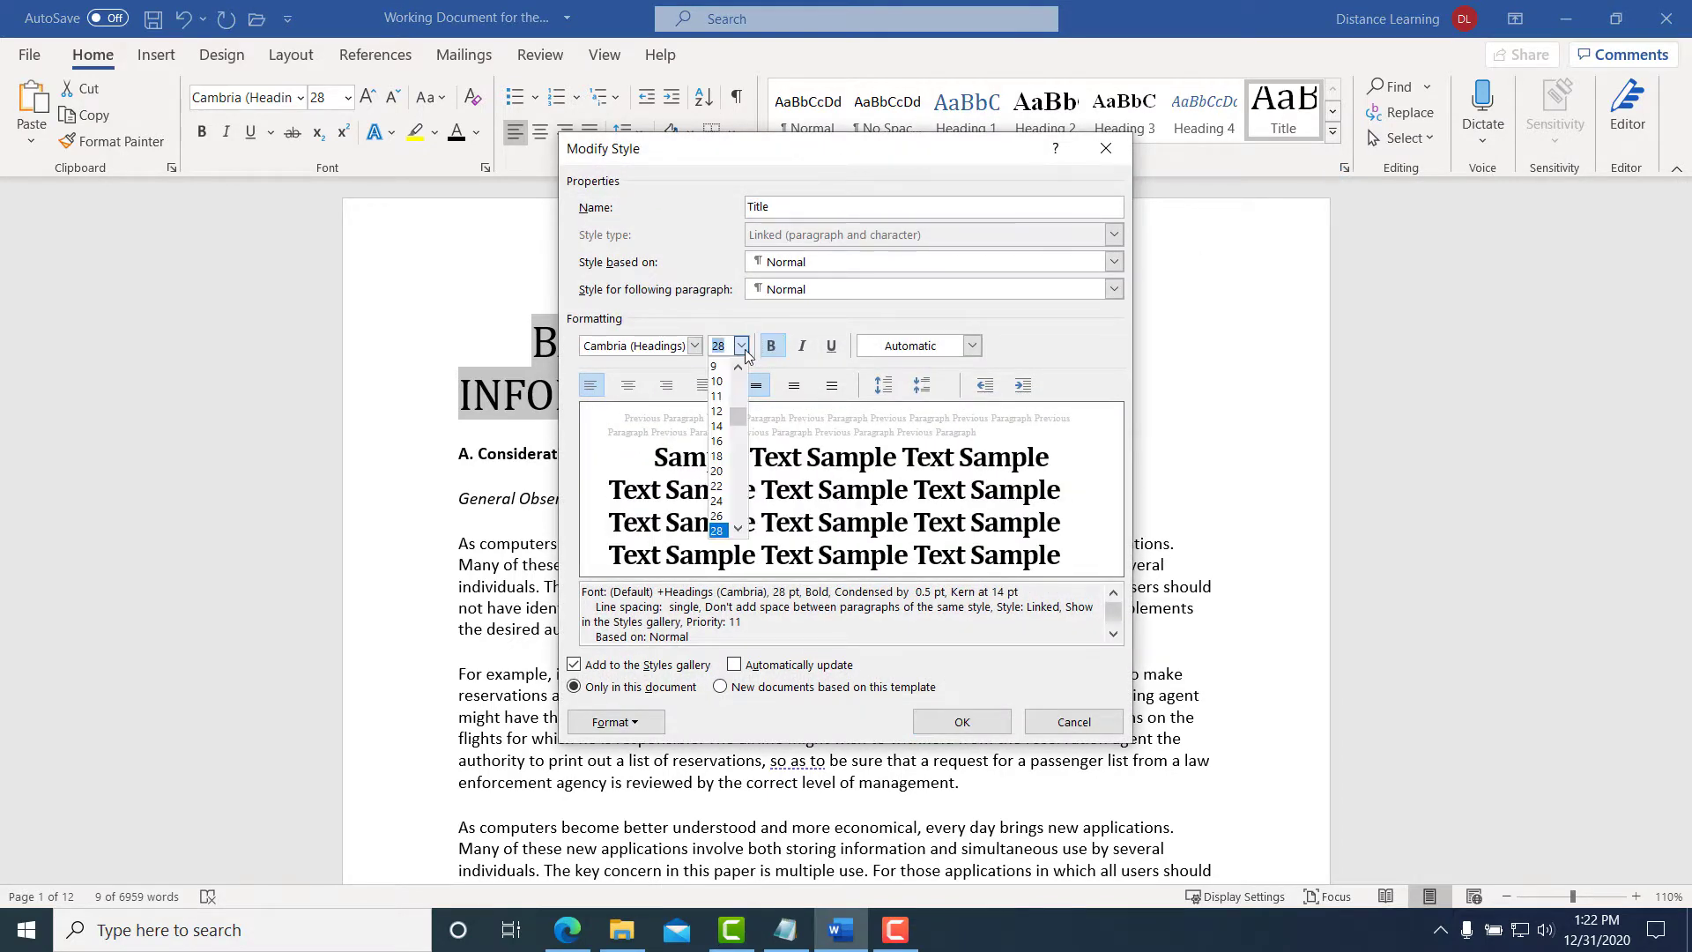
pyautogui.click(723, 430)
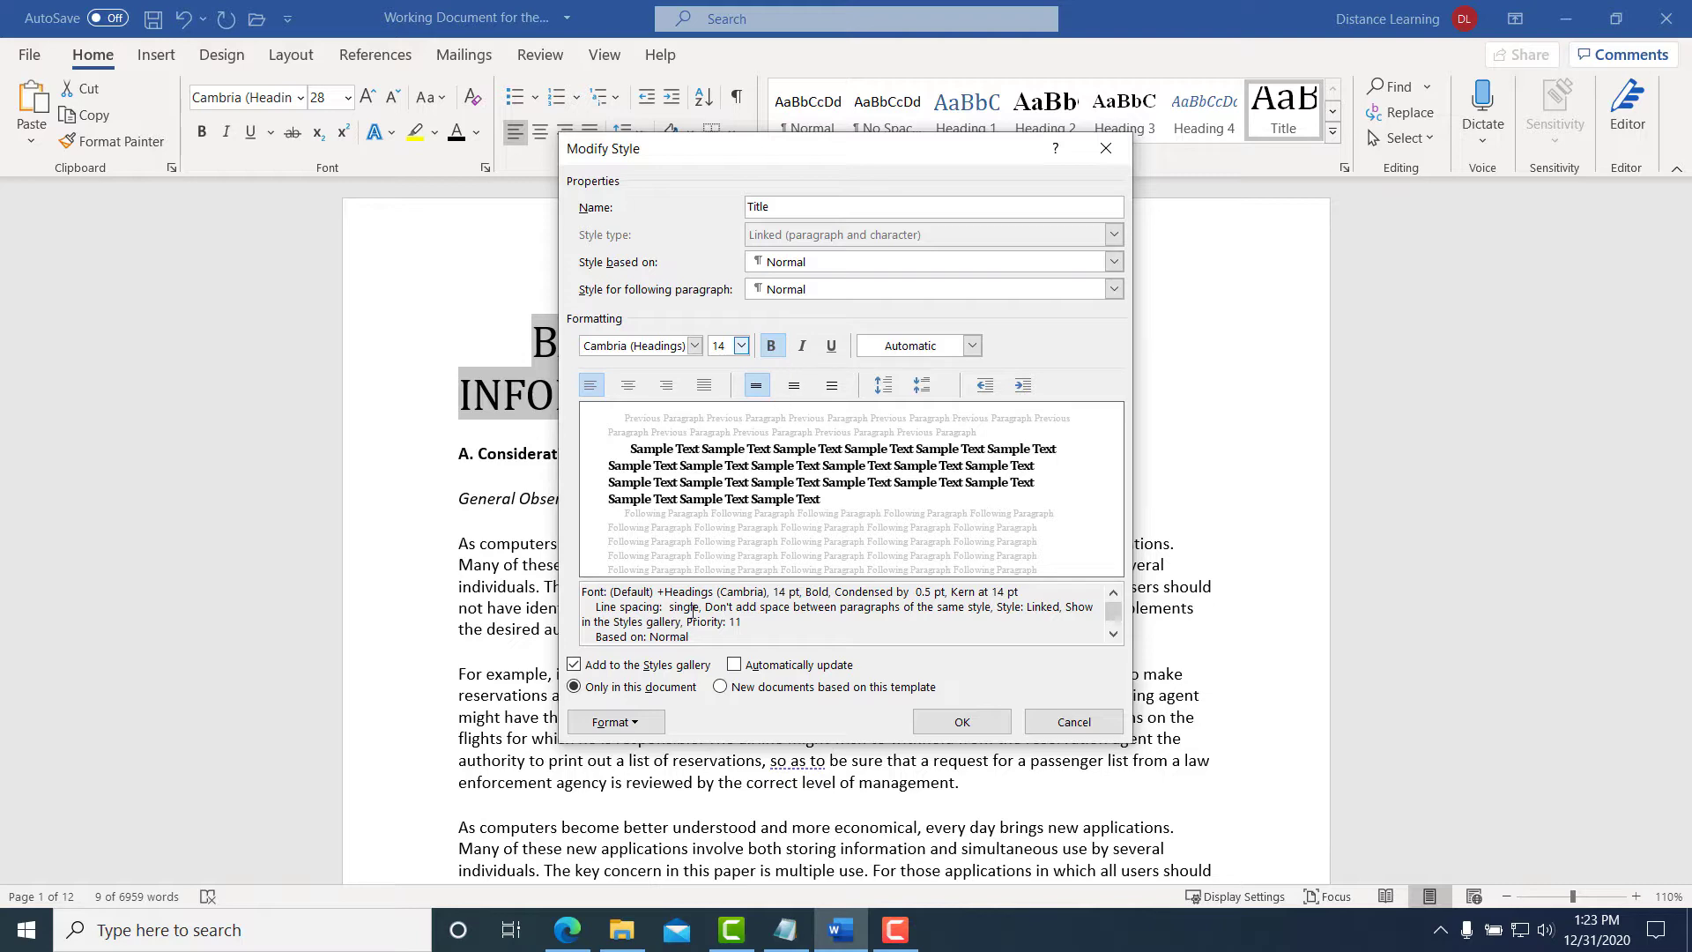
pyautogui.click(961, 722)
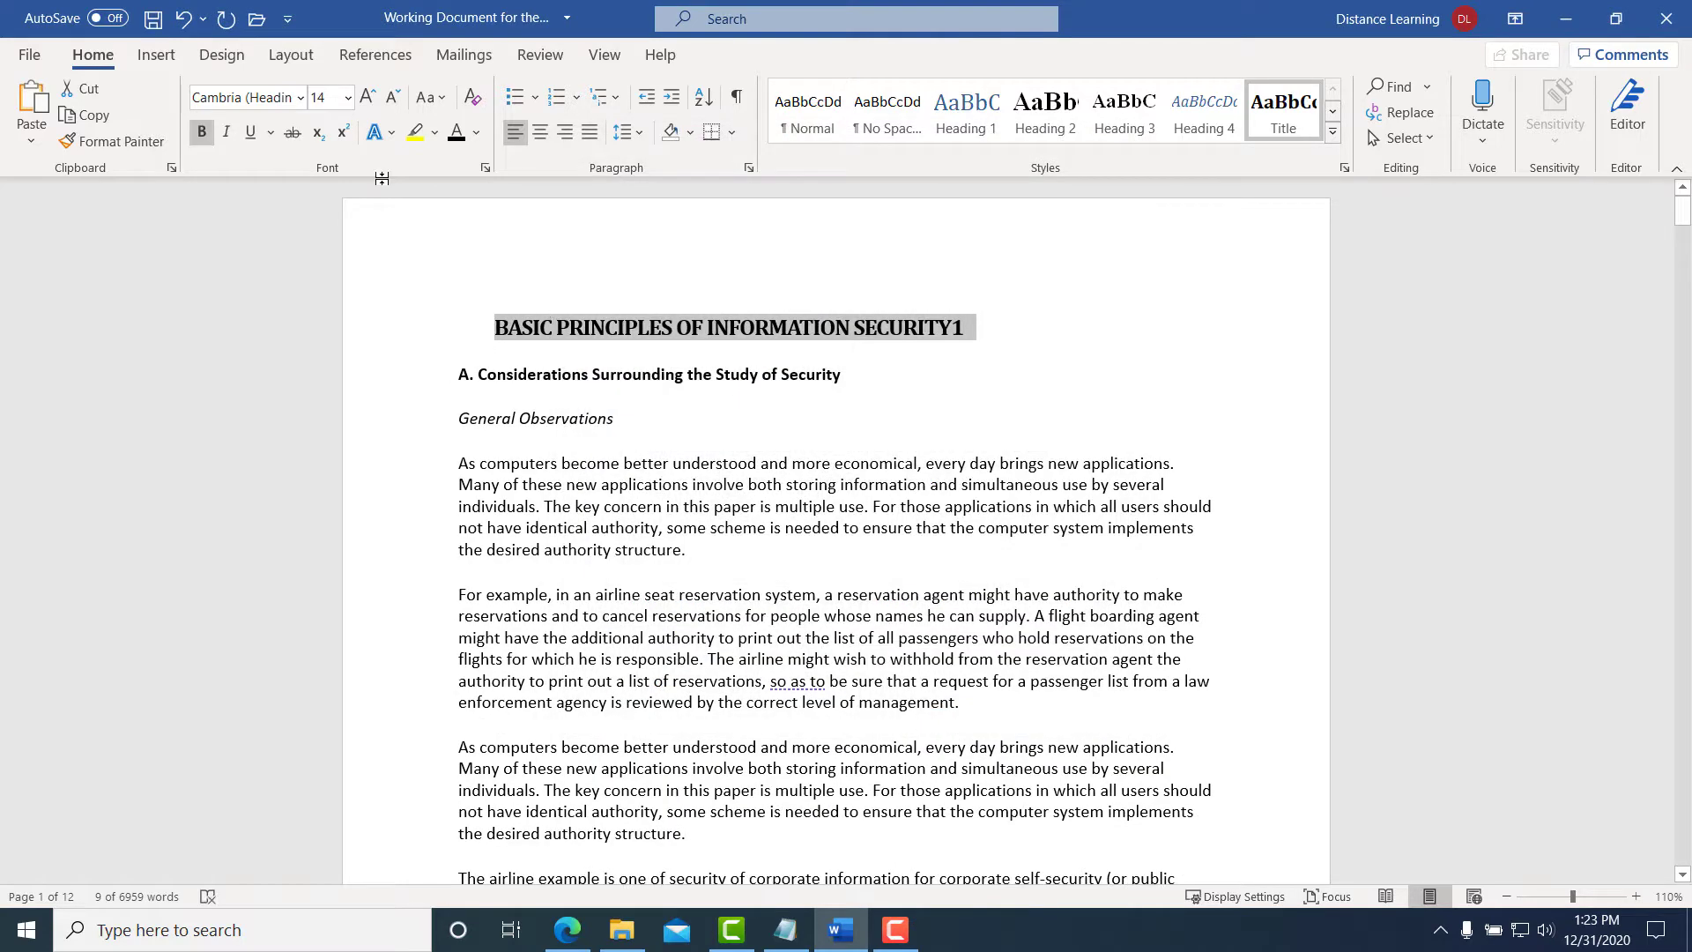
# Enlarge the selected document title to a font size of 20
pyautogui.rightClick(564, 331)
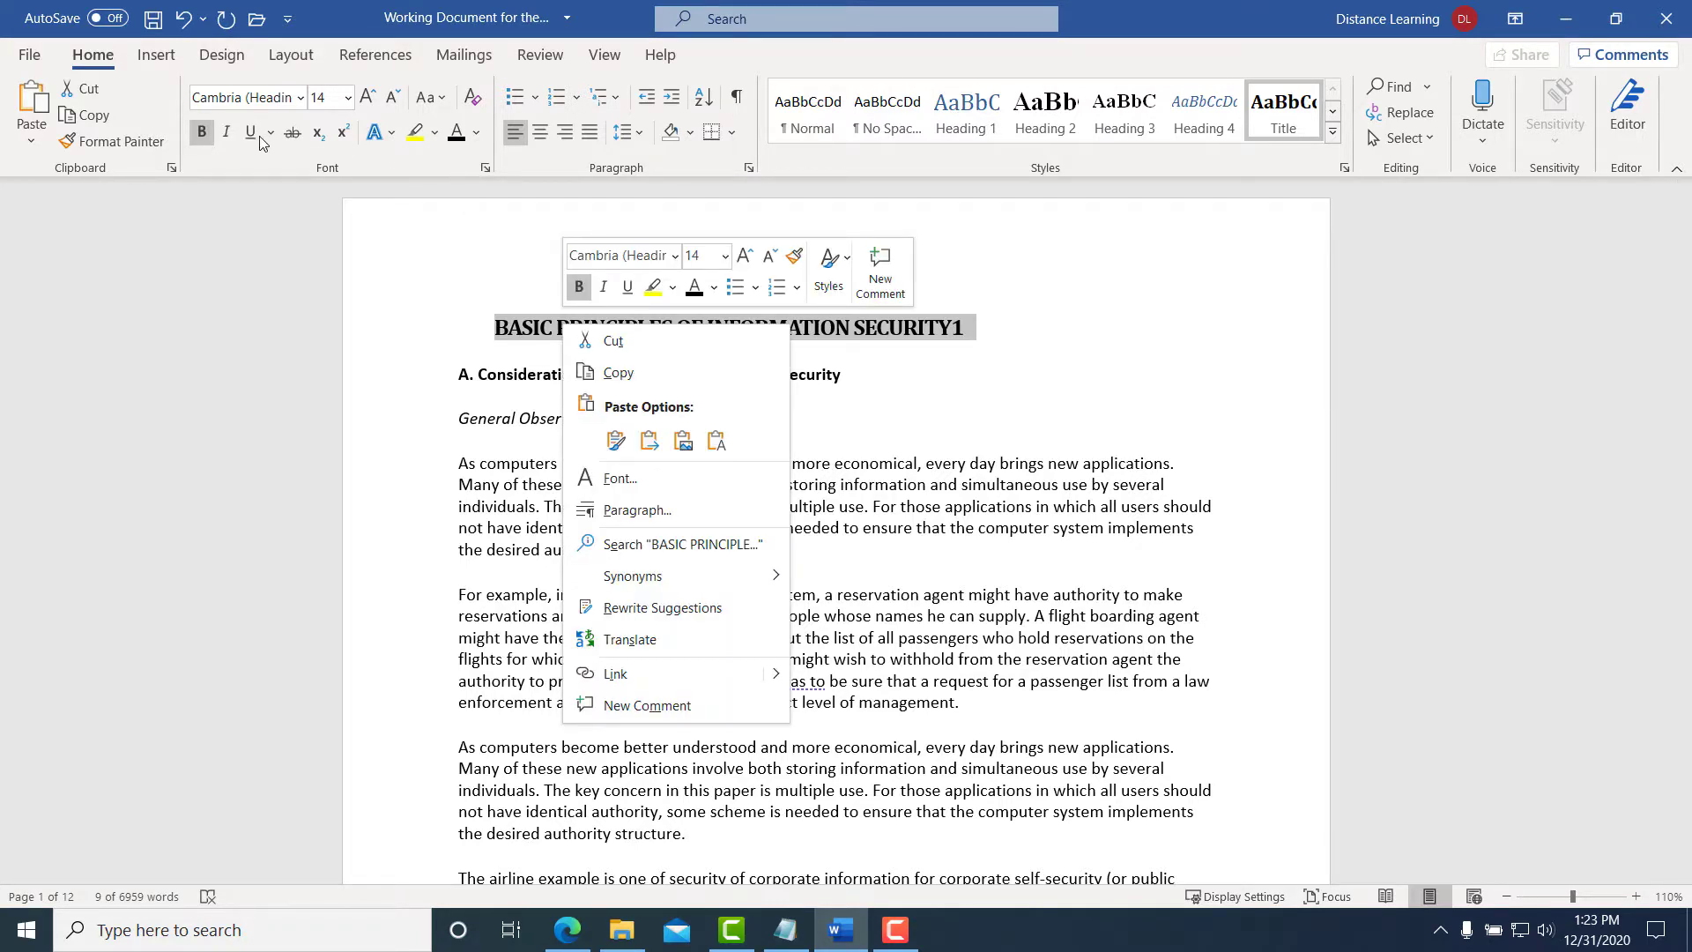
pyautogui.click(364, 103)
pyautogui.click(364, 103)
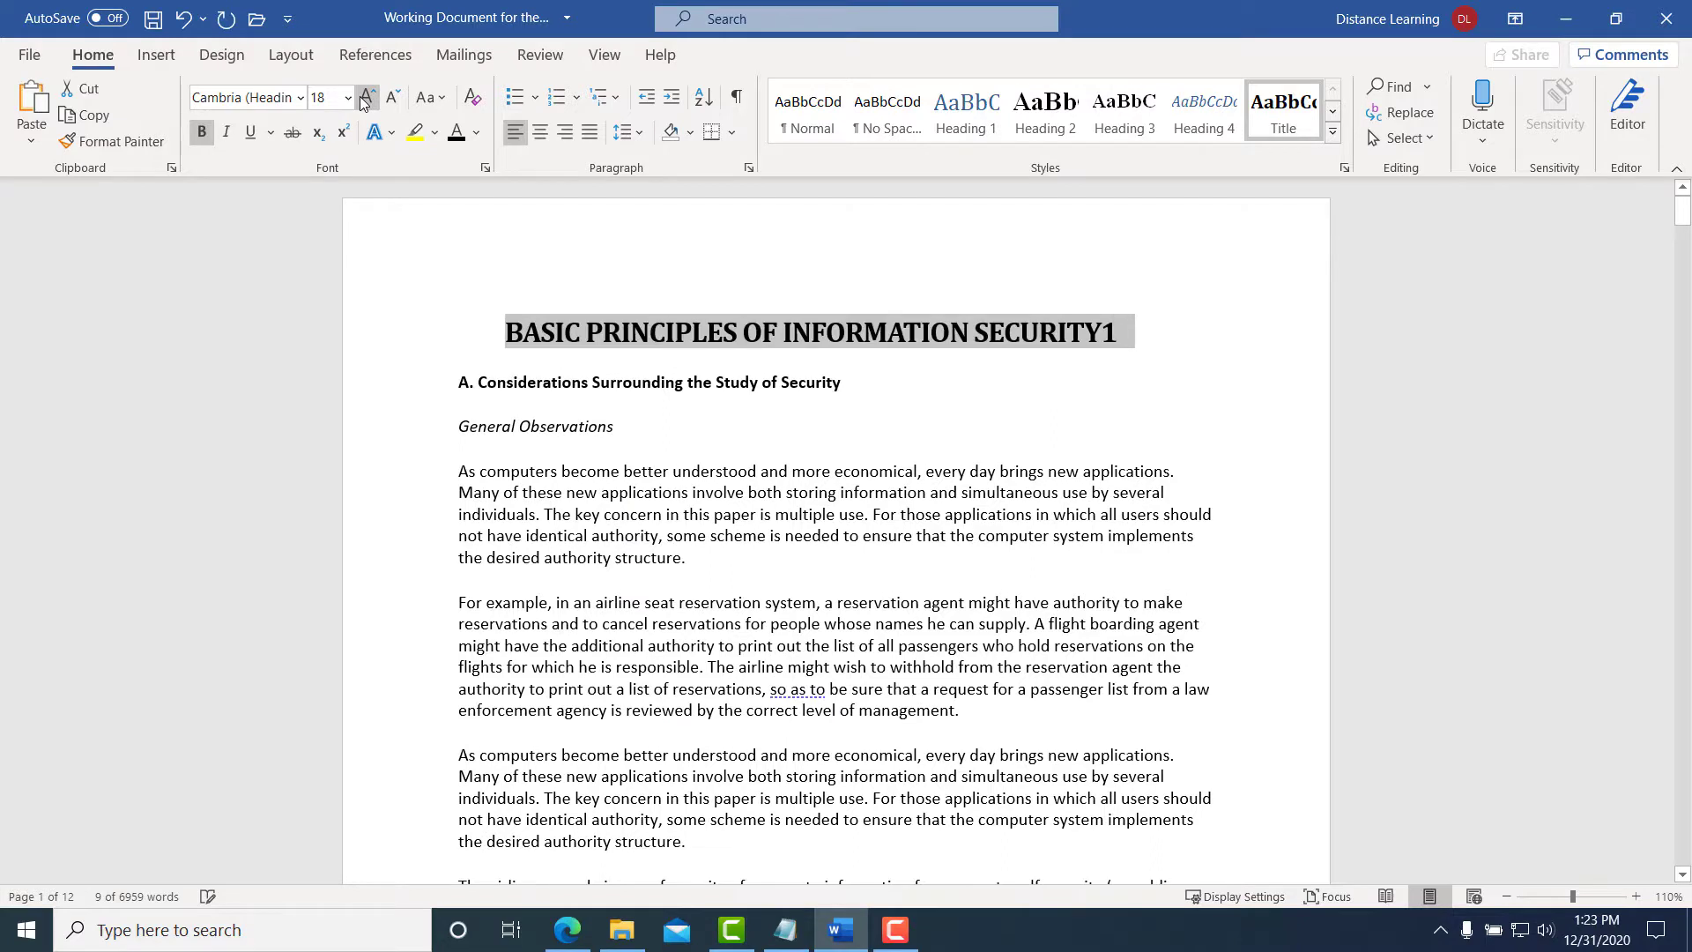
pyautogui.click(364, 103)
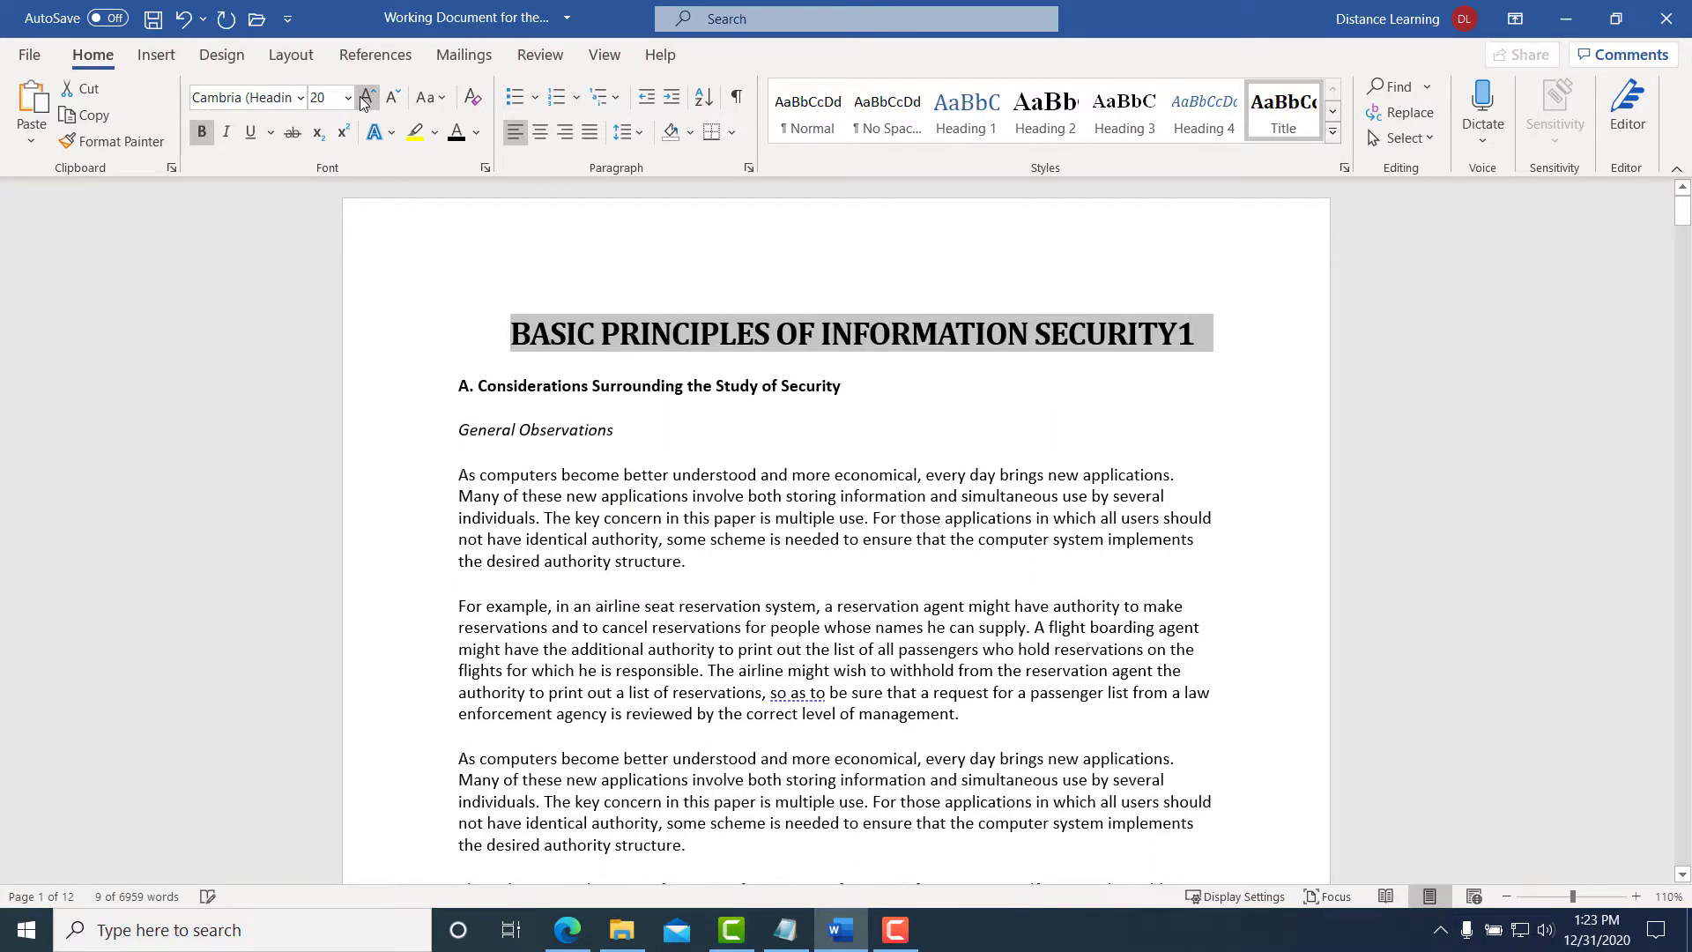
# Remove the indent before the document title so it starts at the page margin
pyautogui.click(511, 334)
pyautogui.press('BackSpace')
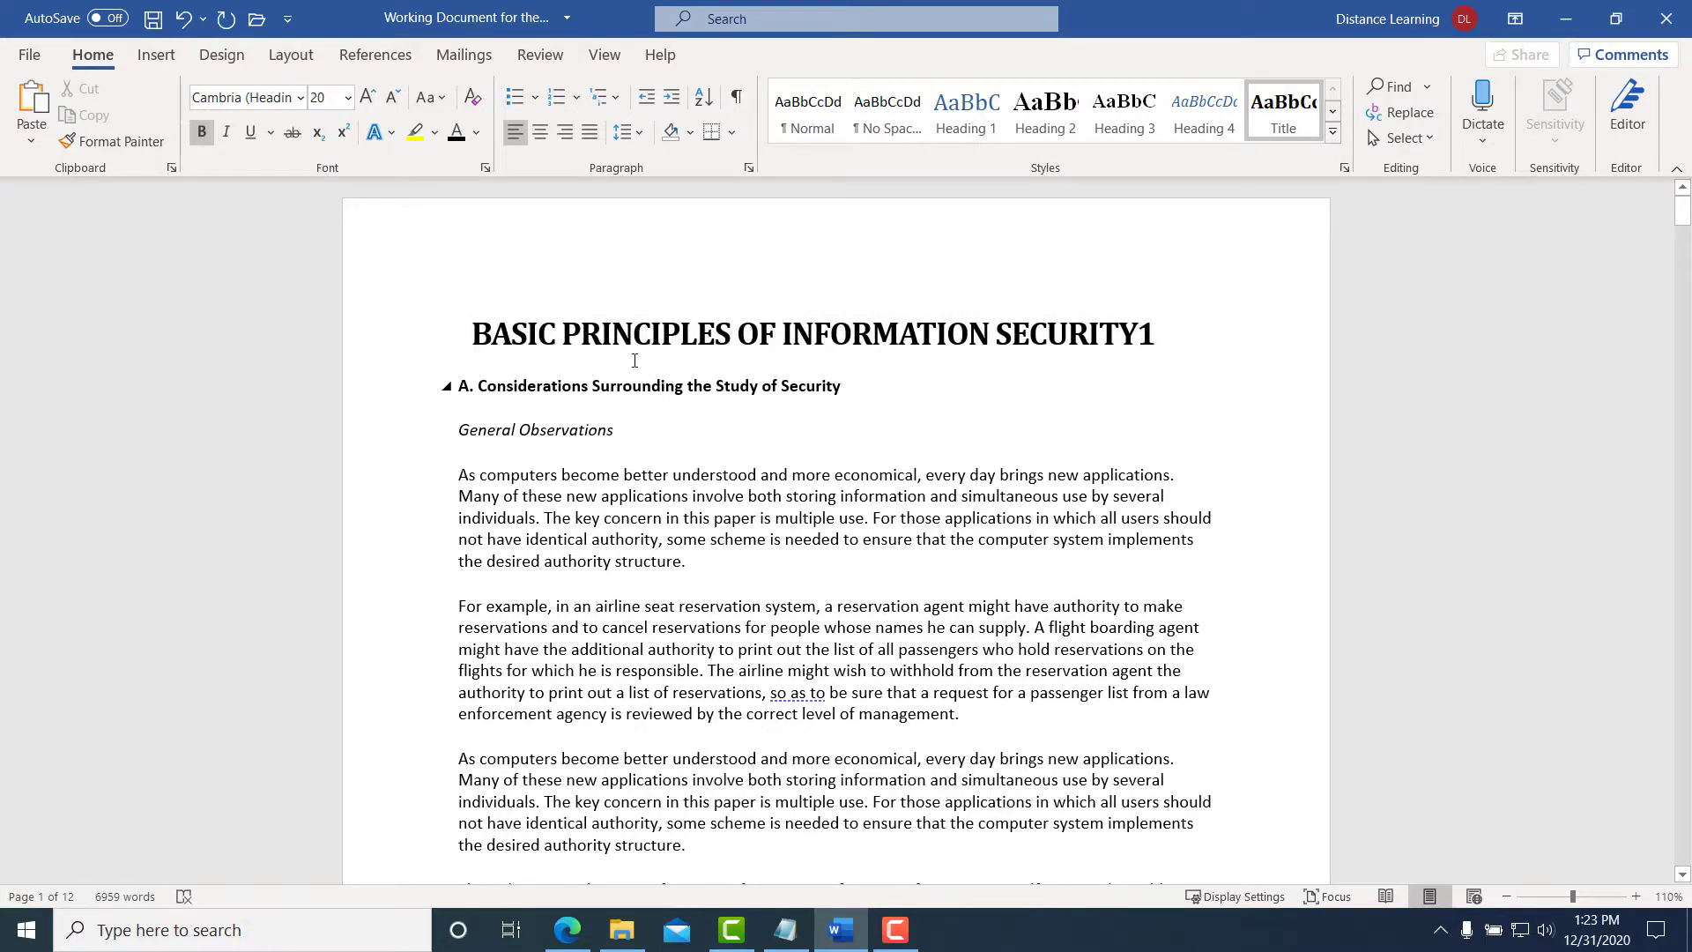
pyautogui.press('BackSpace')
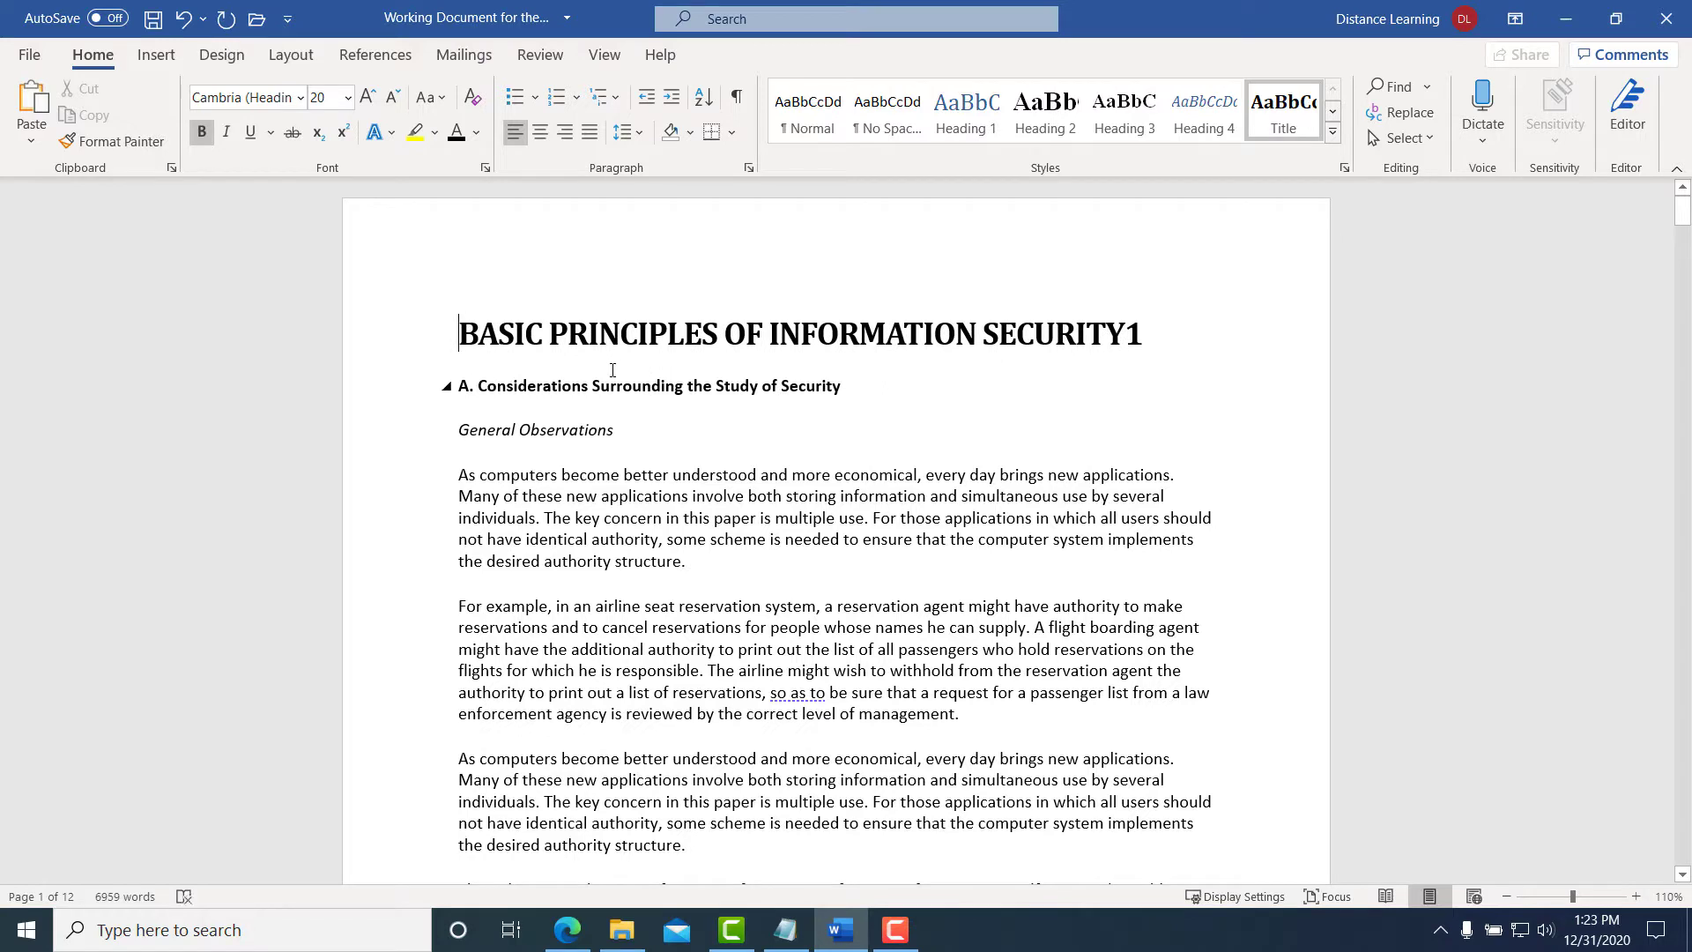
# Update the Title style to match the formatting of the whole document title line
pyautogui.click(1160, 344)
pyautogui.moveTo(1160, 345); pyautogui.dragTo(1109, 341)
pyautogui.moveTo(1109, 341); pyautogui.dragTo(462, 338)
pyautogui.rightClick(1286, 112)
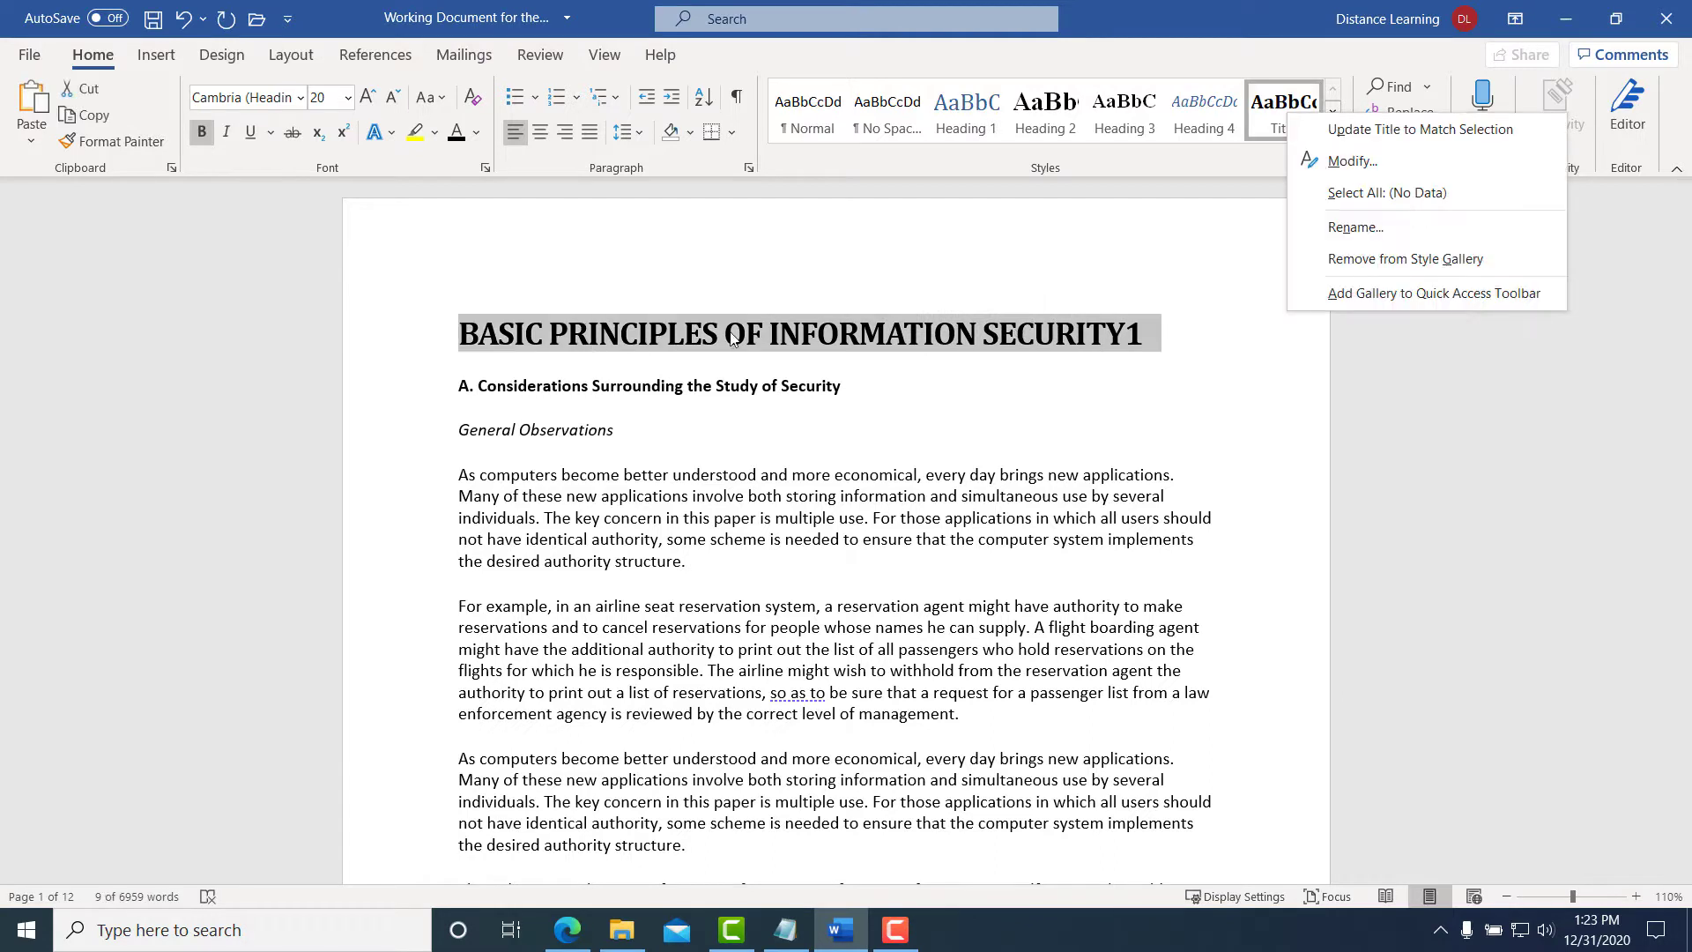
pyautogui.press('Escape')
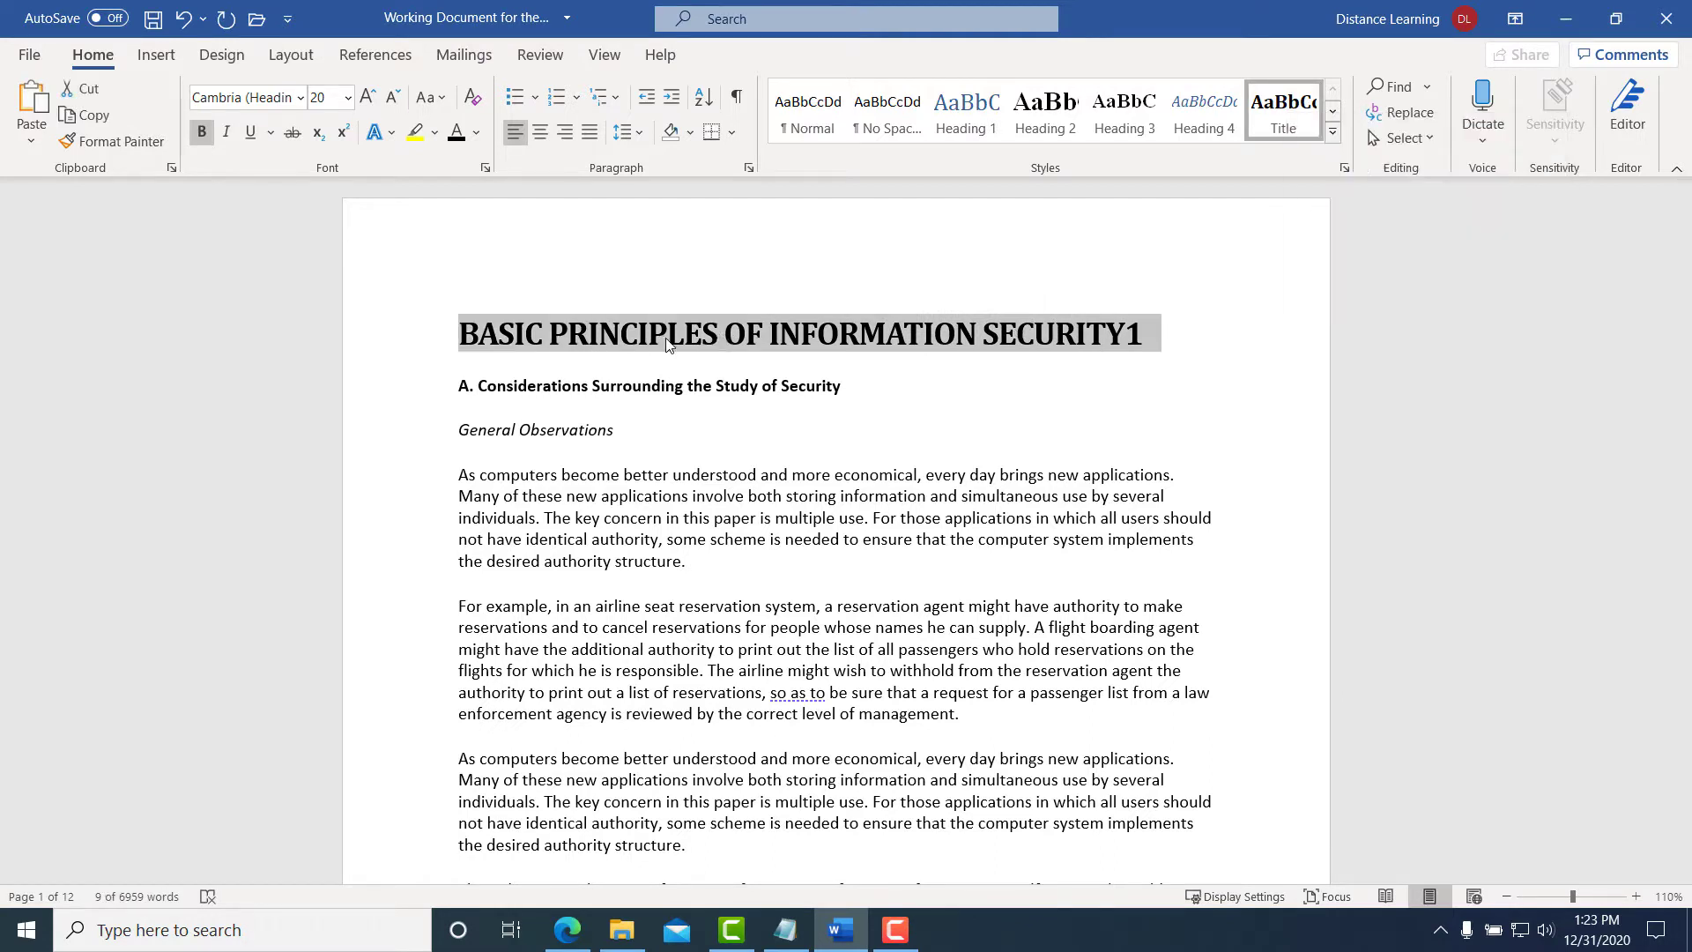
pyautogui.click(588, 335)
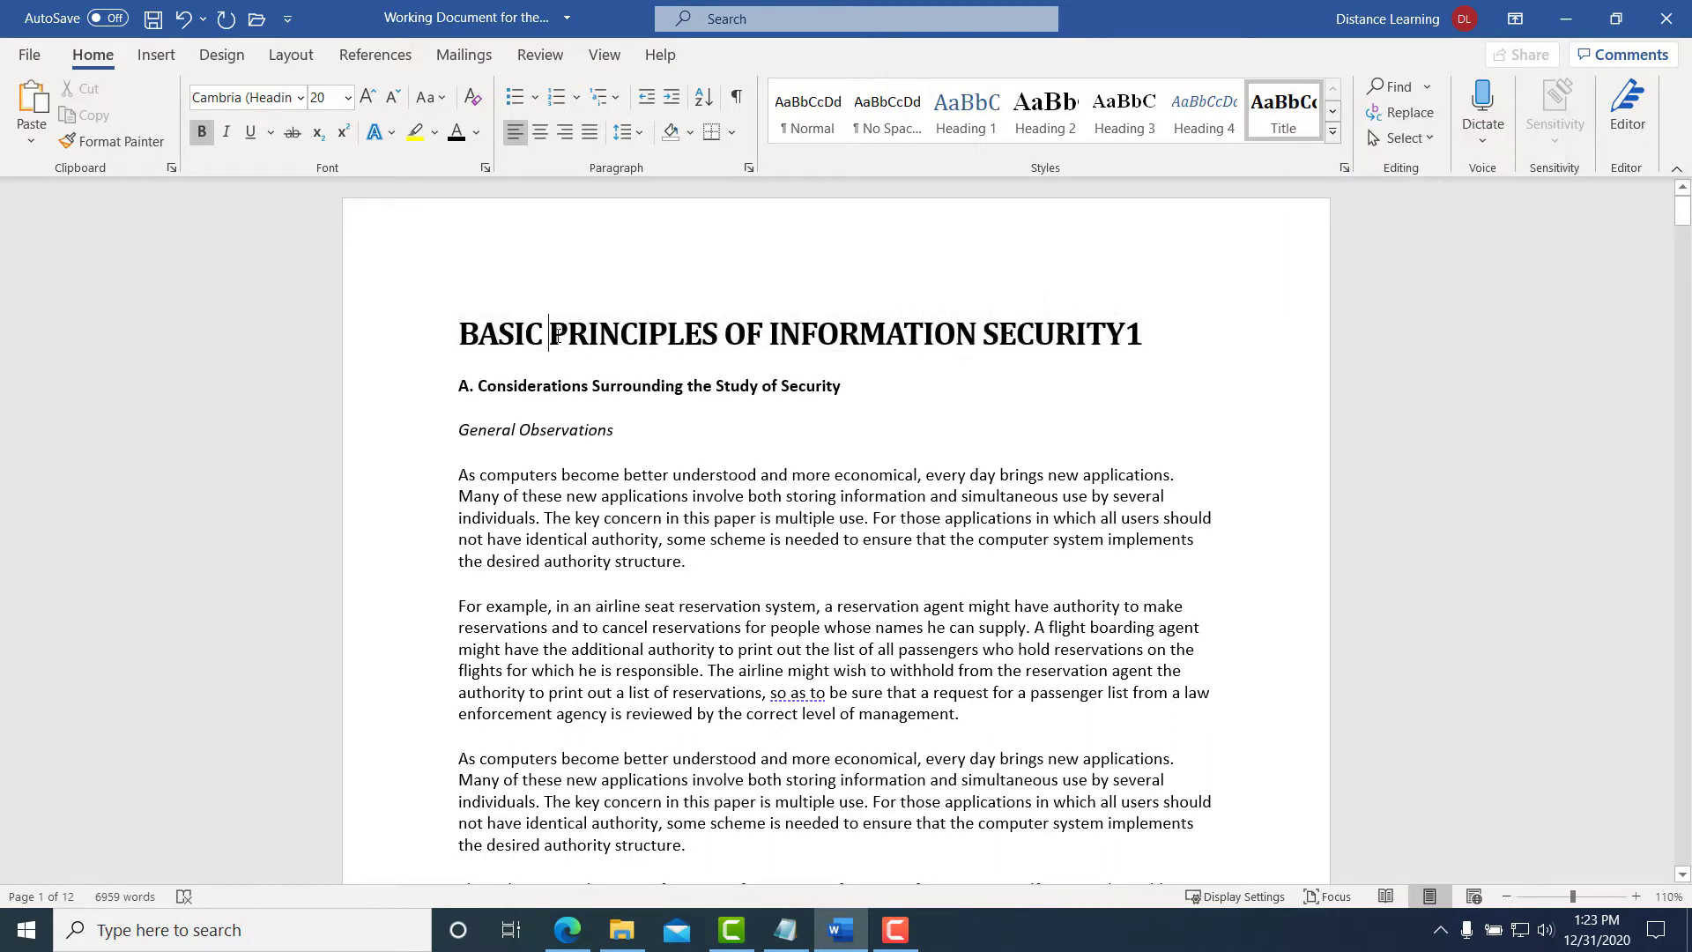
pyautogui.tripleClick(925, 326)
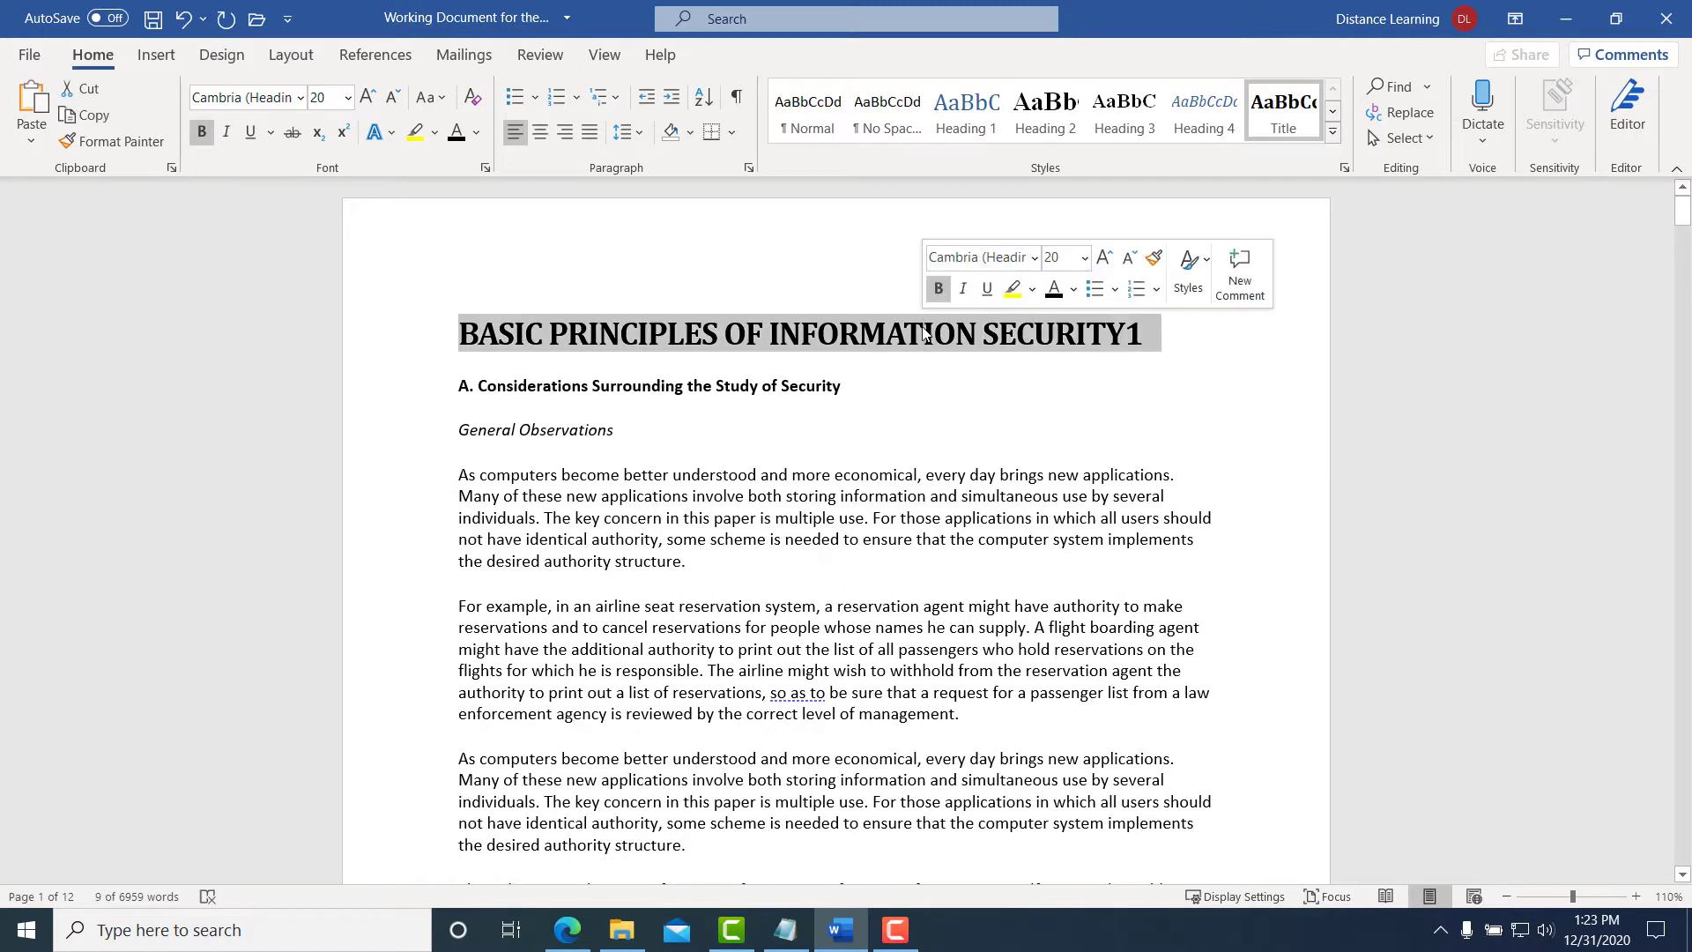
pyautogui.rightClick(1278, 115)
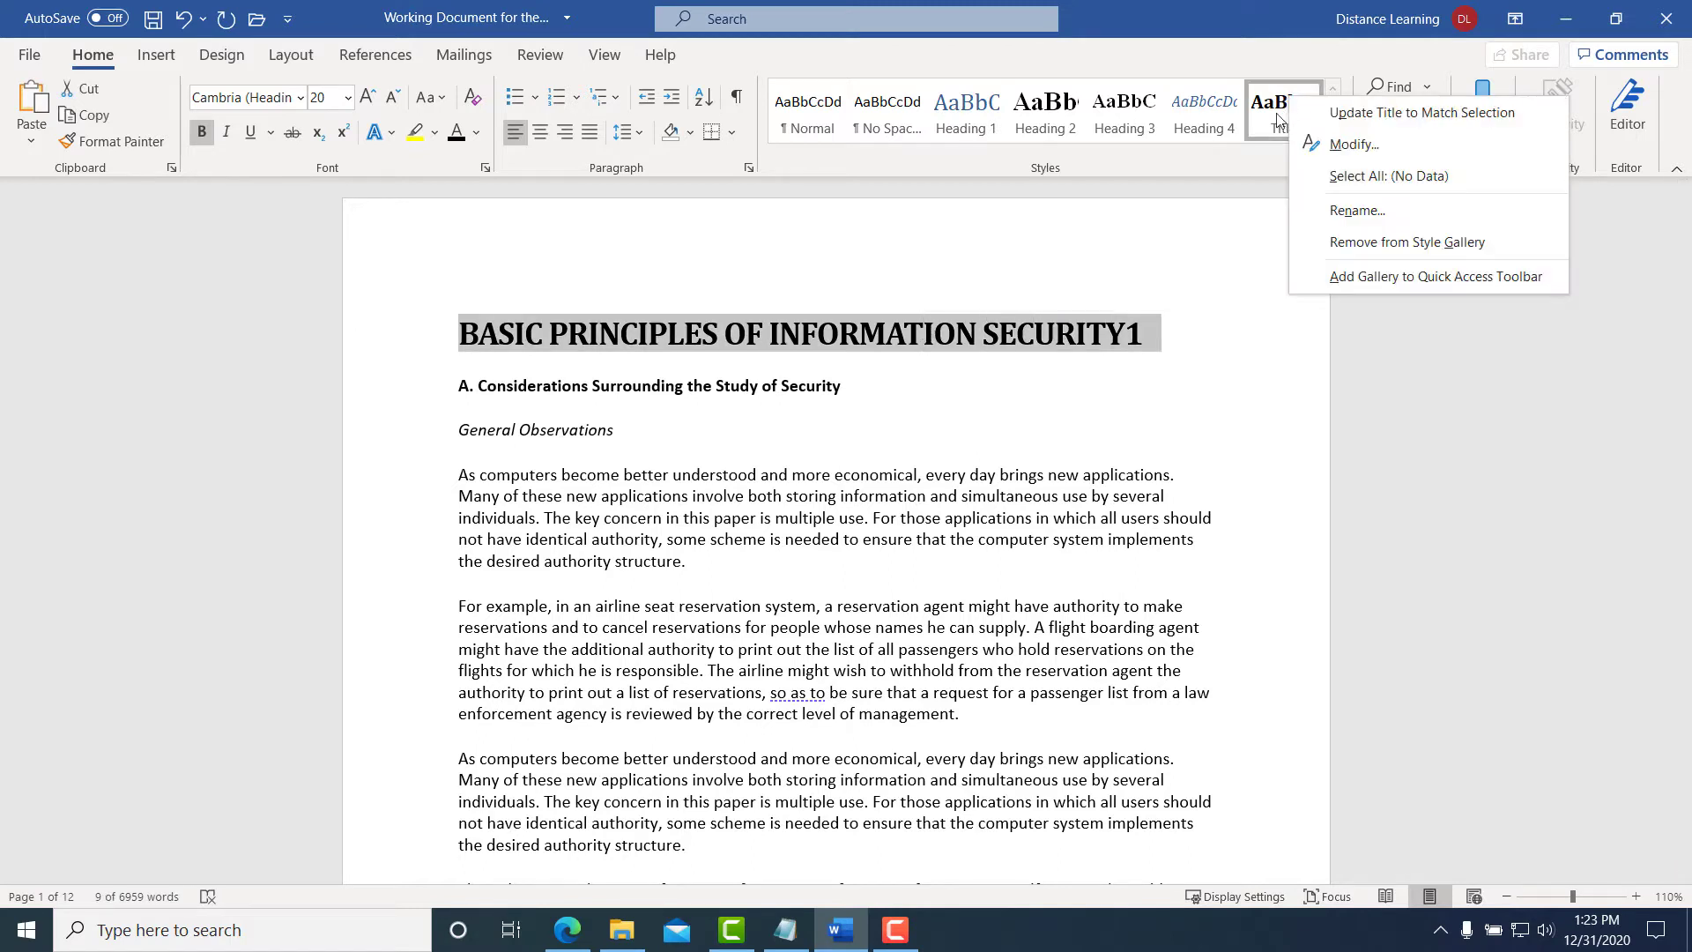
pyautogui.click(1366, 120)
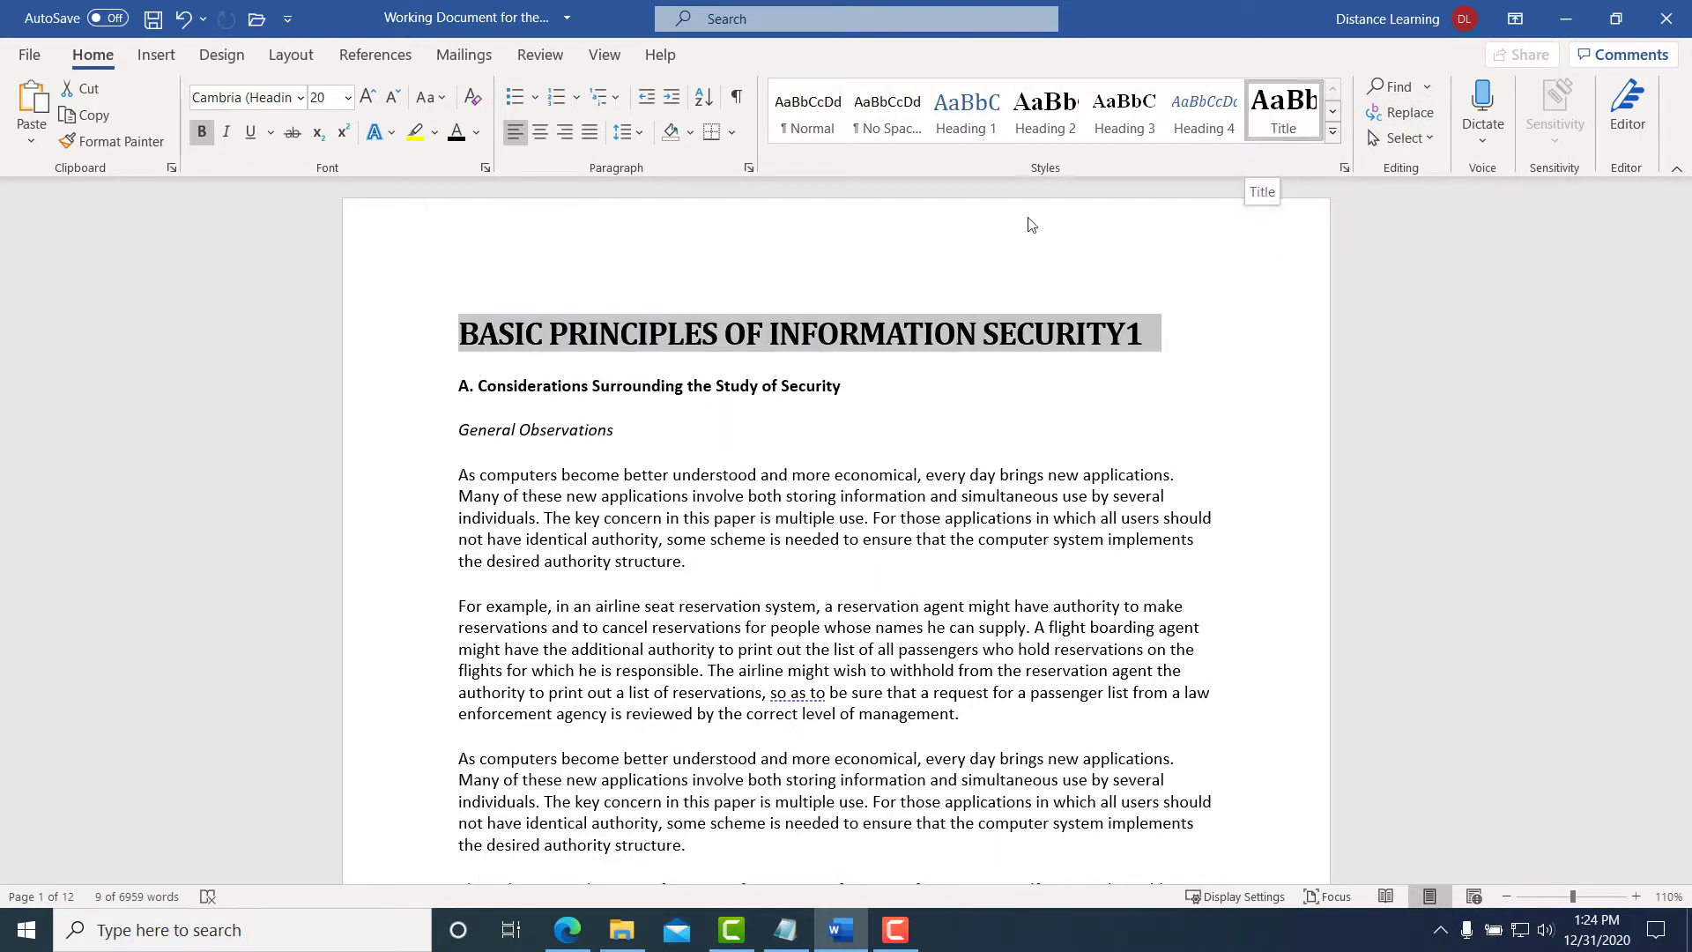
# Try the Title style on the red "2) Functional Levels of Information Security" heading, and undo it
pyautogui.moveTo(934, 425); pyautogui.dragTo(454, 437)
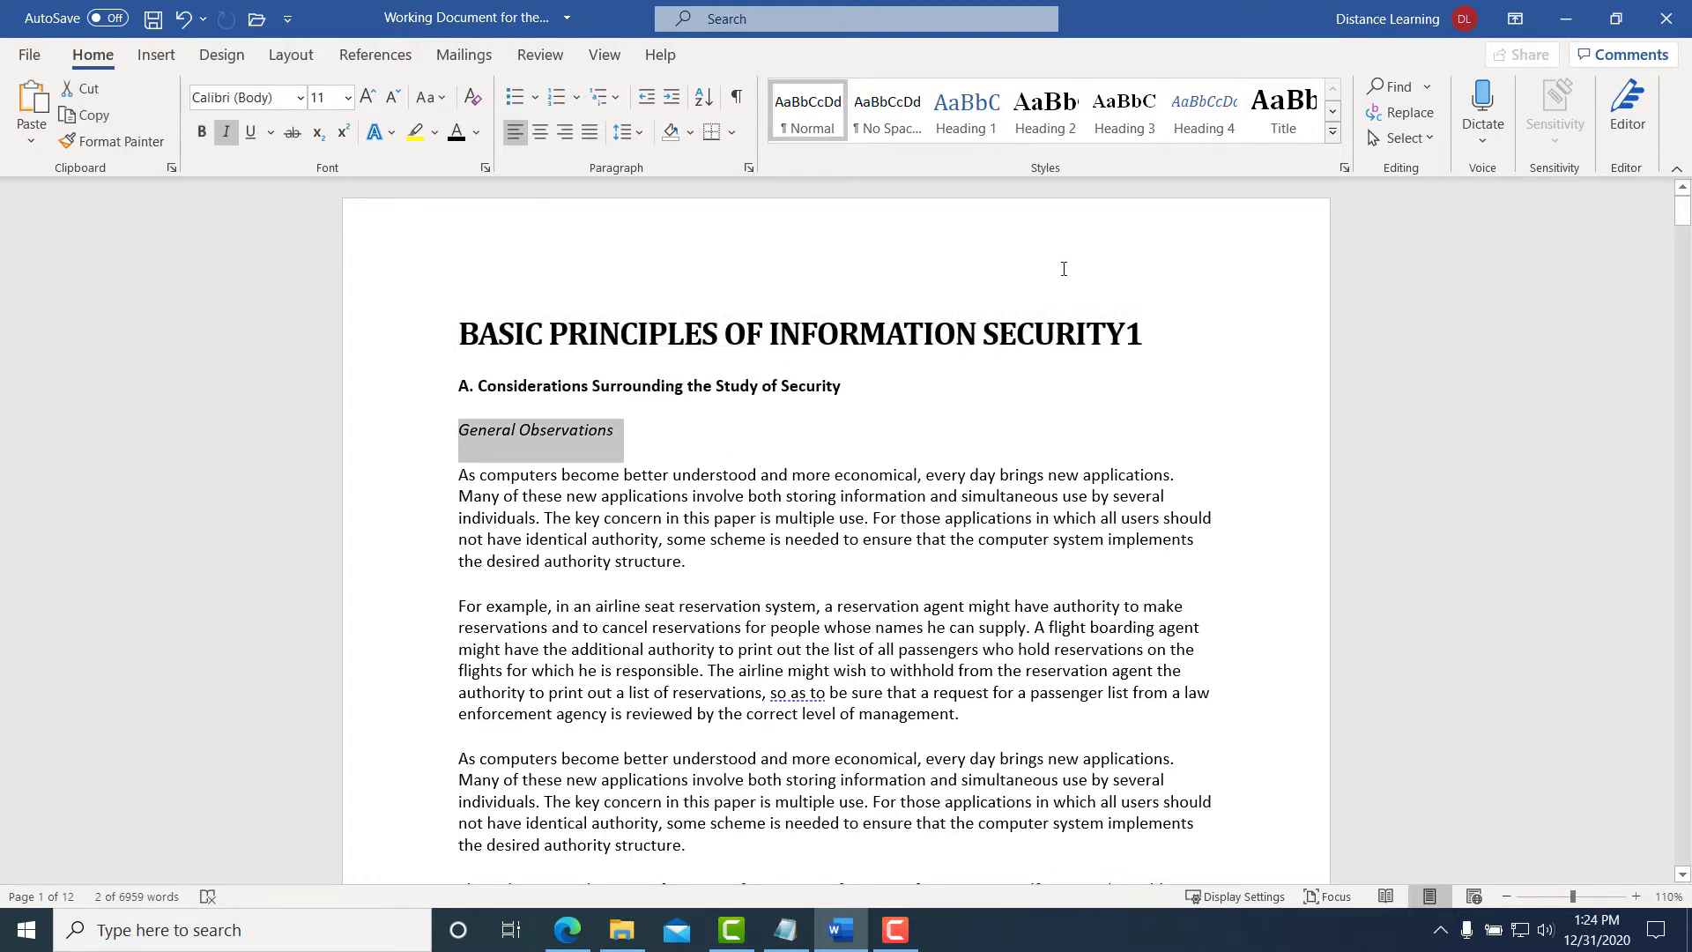
pyautogui.click(721, 467)
pyautogui.scroll(-8, 762, 586)
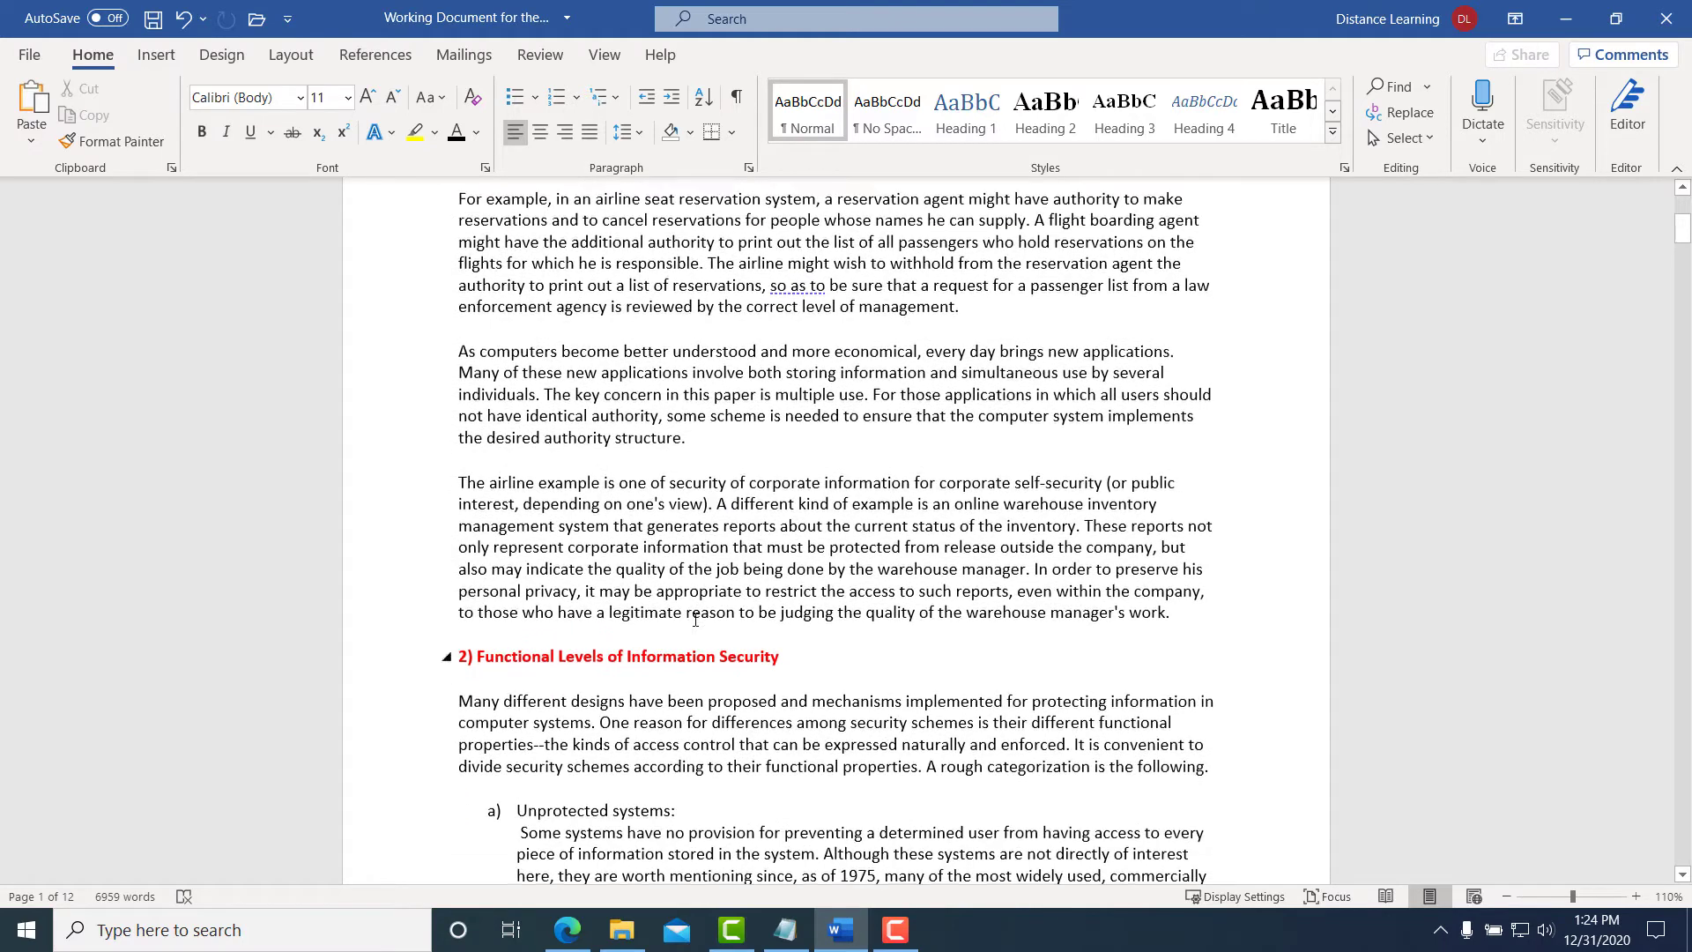
pyautogui.moveTo(793, 552); pyautogui.dragTo(416, 535)
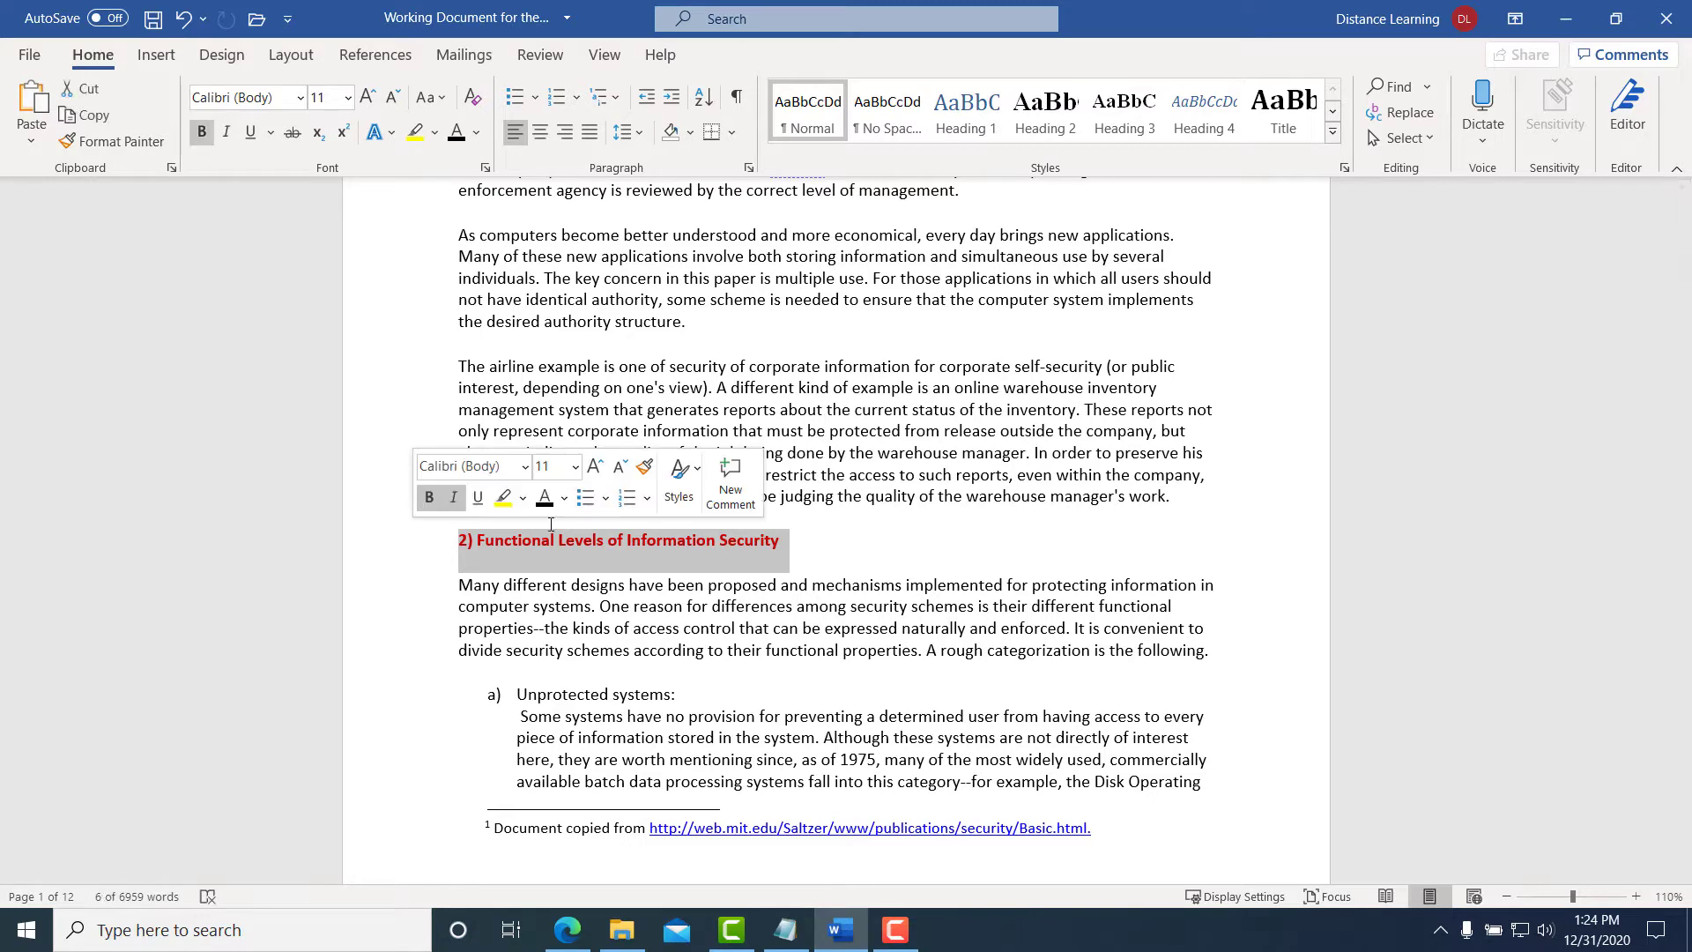
pyautogui.click(1287, 114)
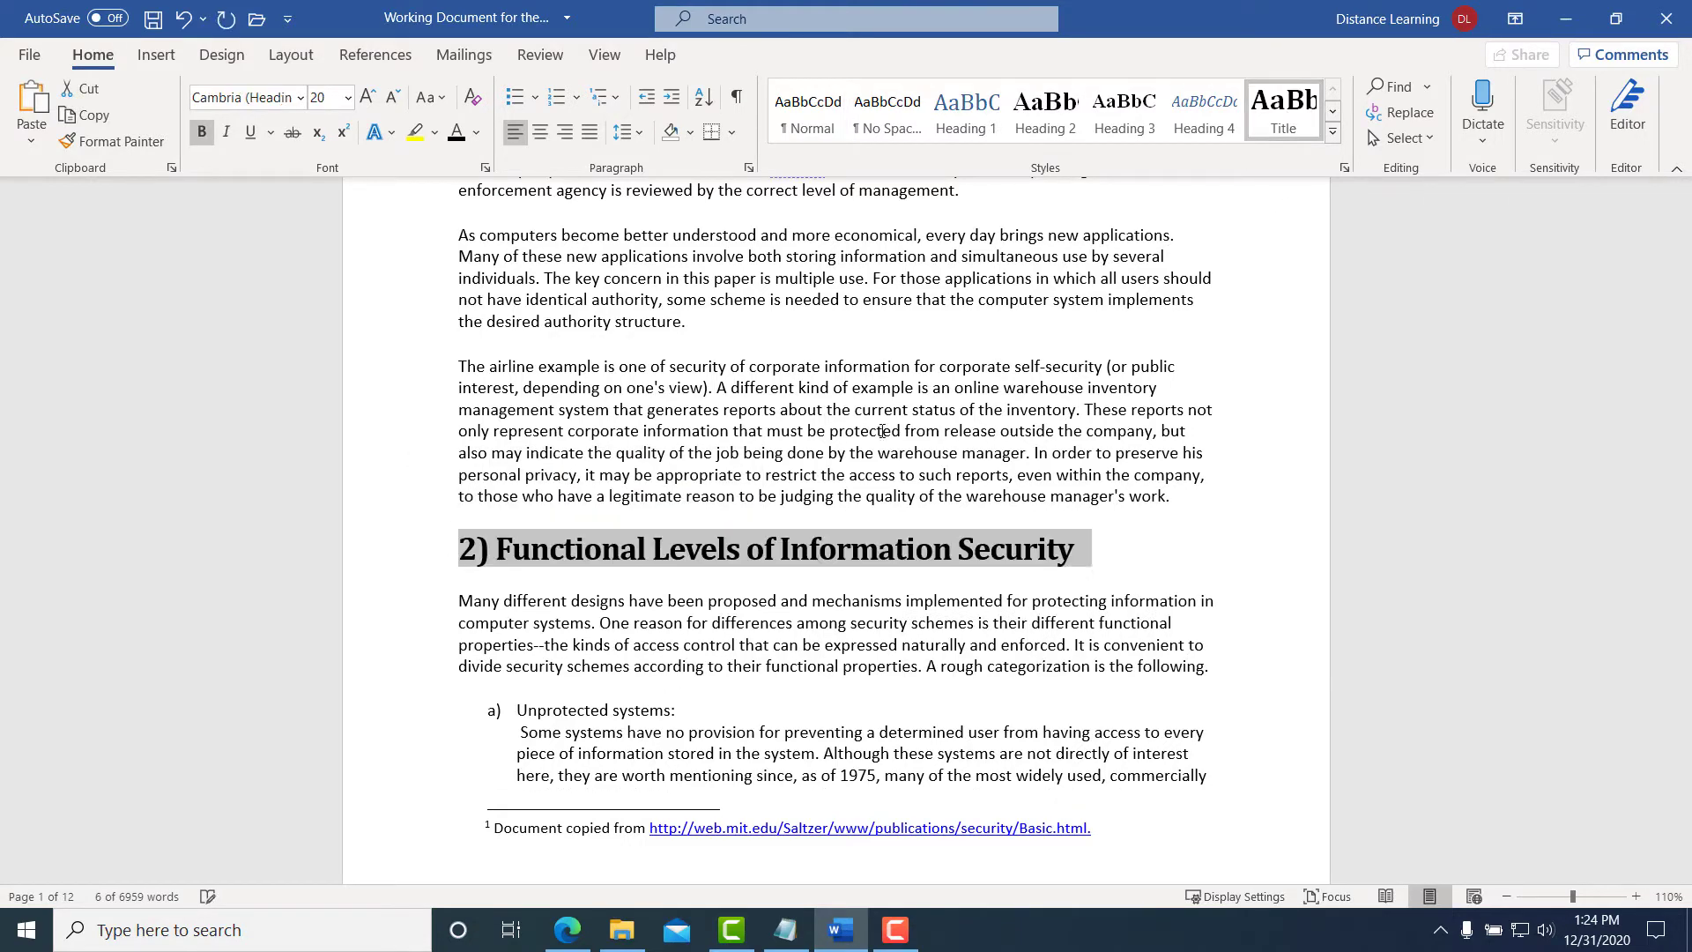
pyautogui.click(837, 551)
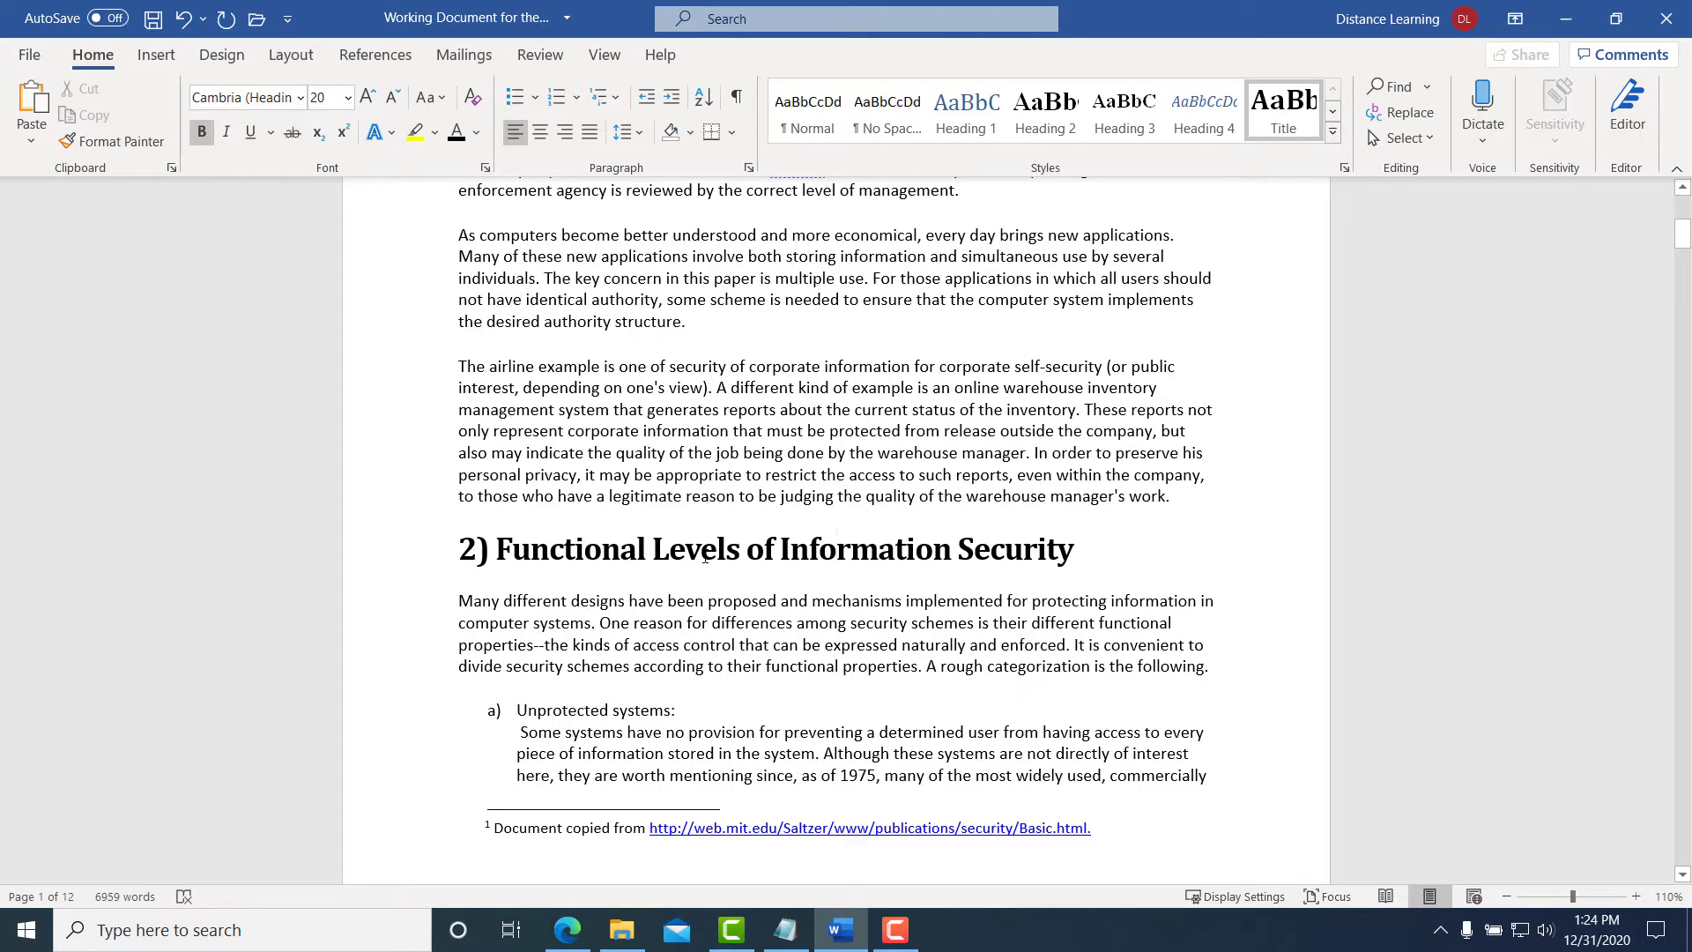
pyautogui.hotkey('ctrl', 'z')
# Apply the Heading 1 style to "A. Considerations Surrounding the Study of Security" and make the heading bold
pyautogui.scroll(8, 1005, 520)
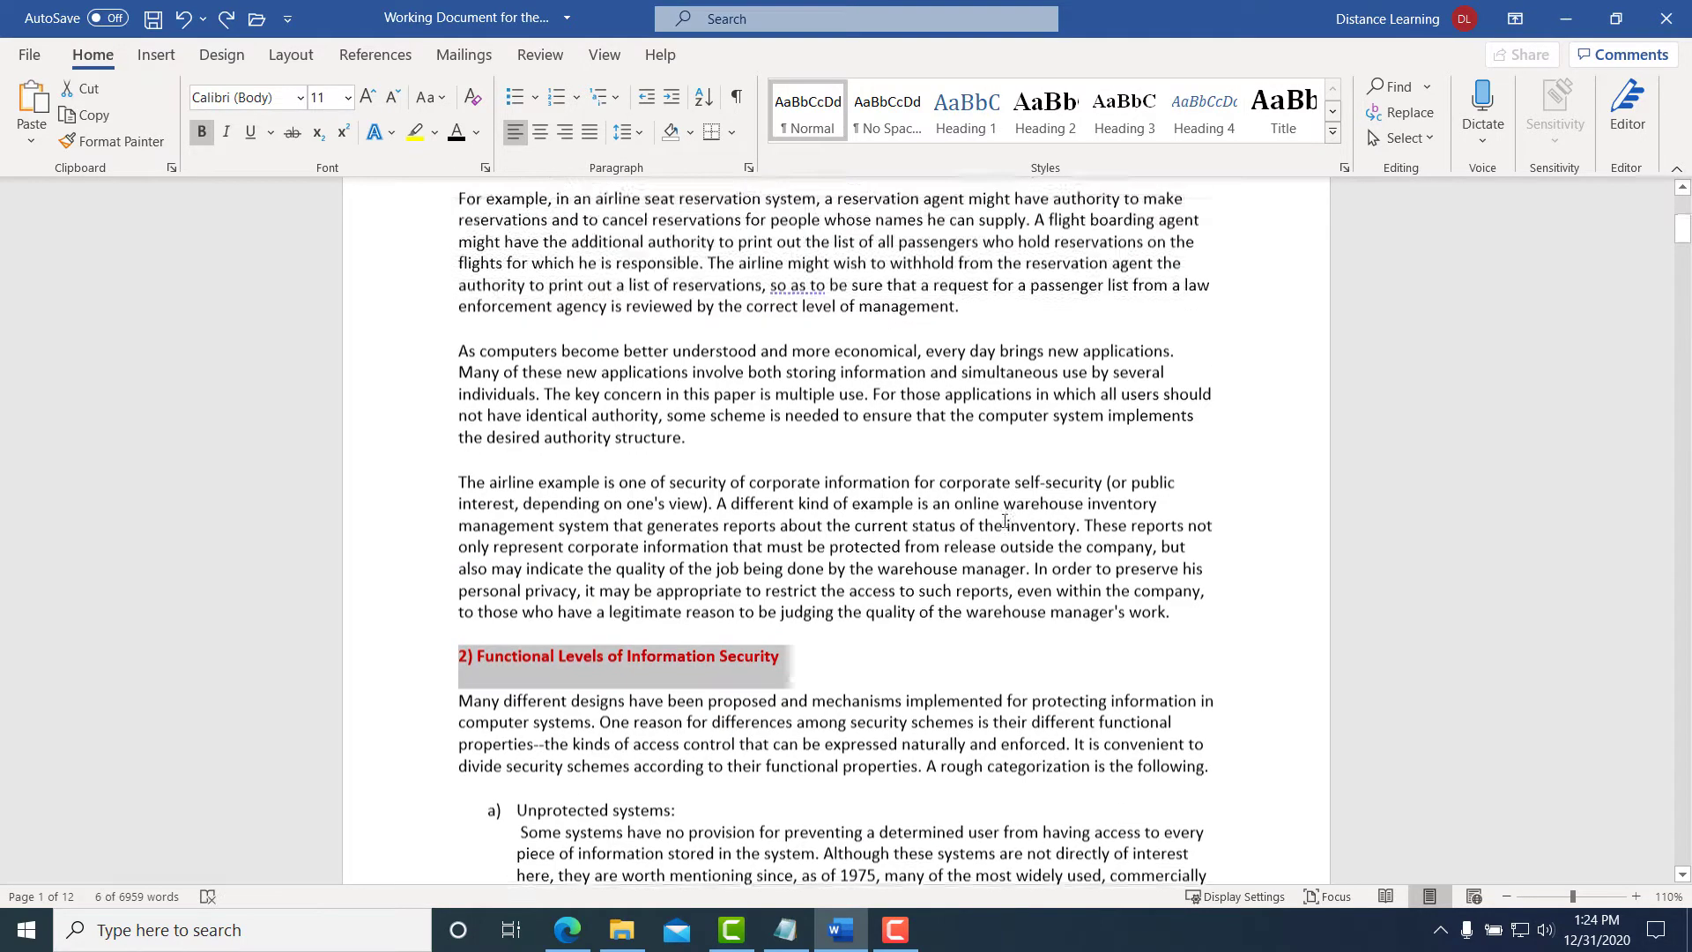
pyautogui.click(663, 384)
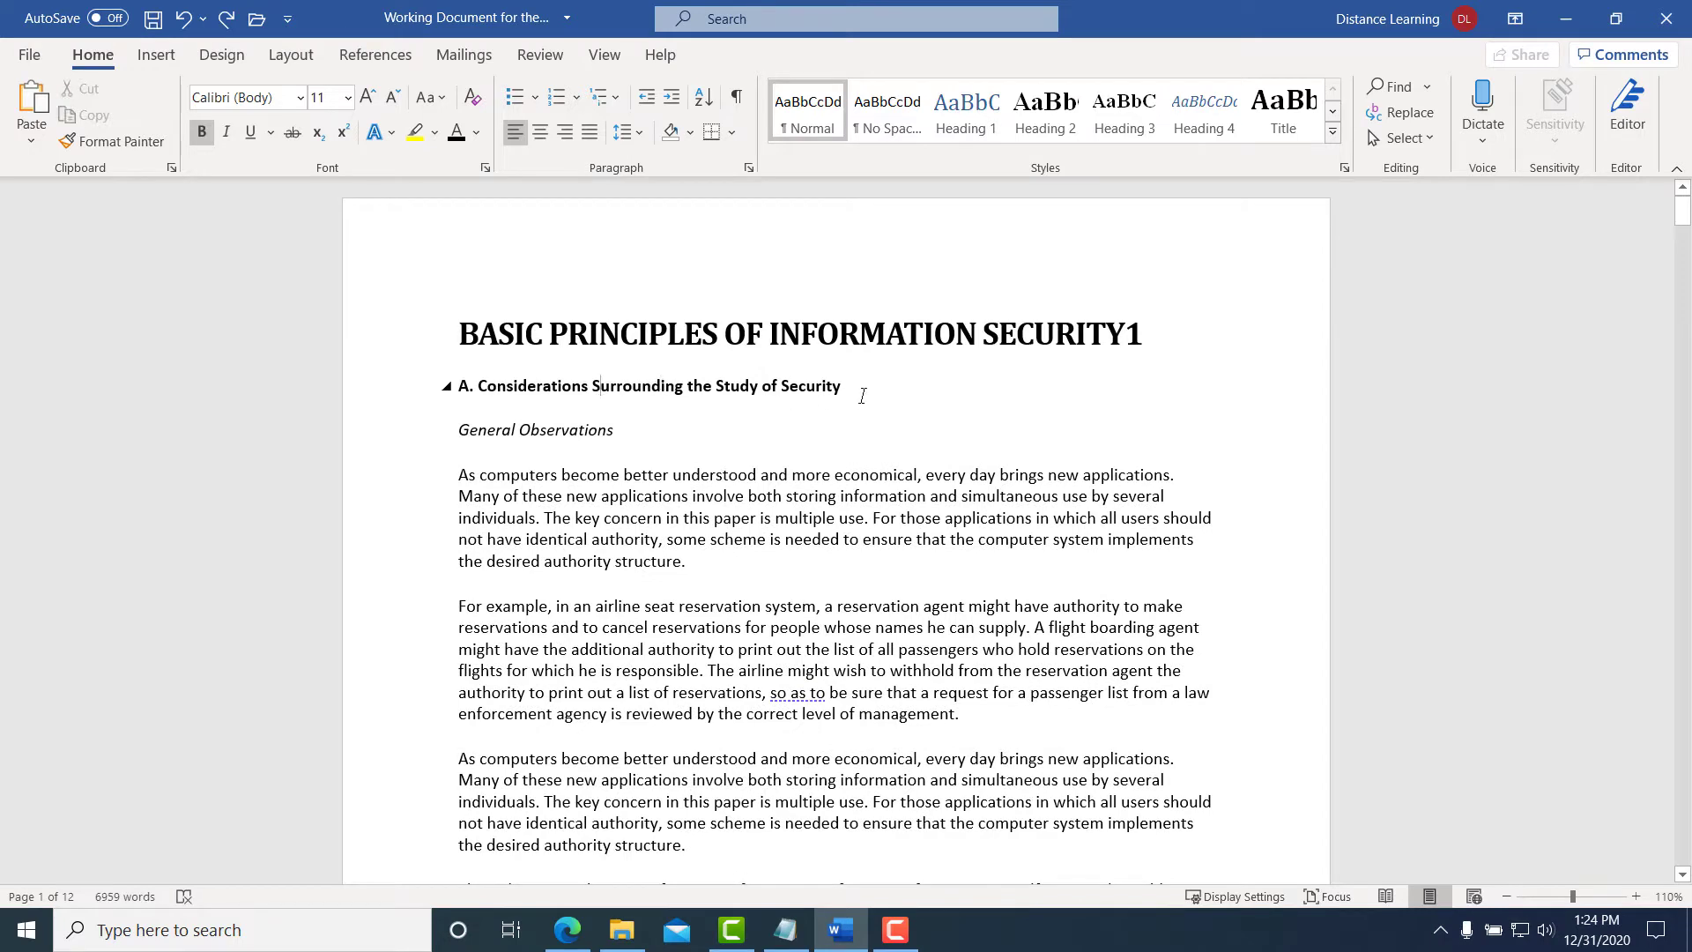
pyautogui.moveTo(863, 394); pyautogui.dragTo(458, 389)
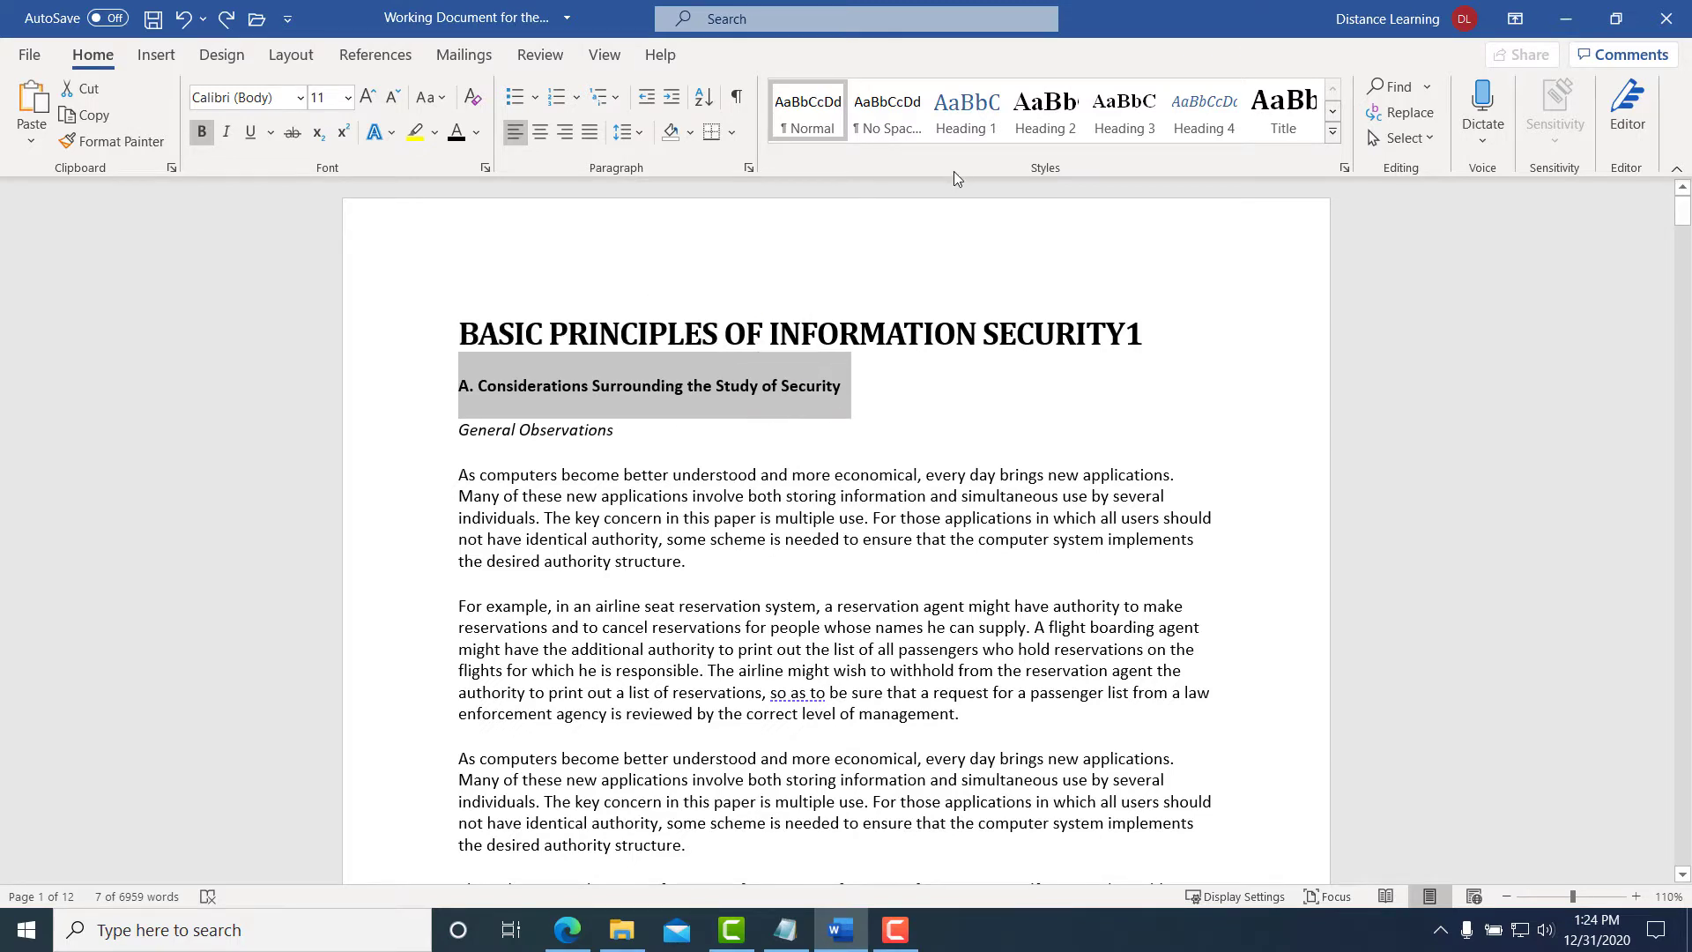
pyautogui.click(972, 129)
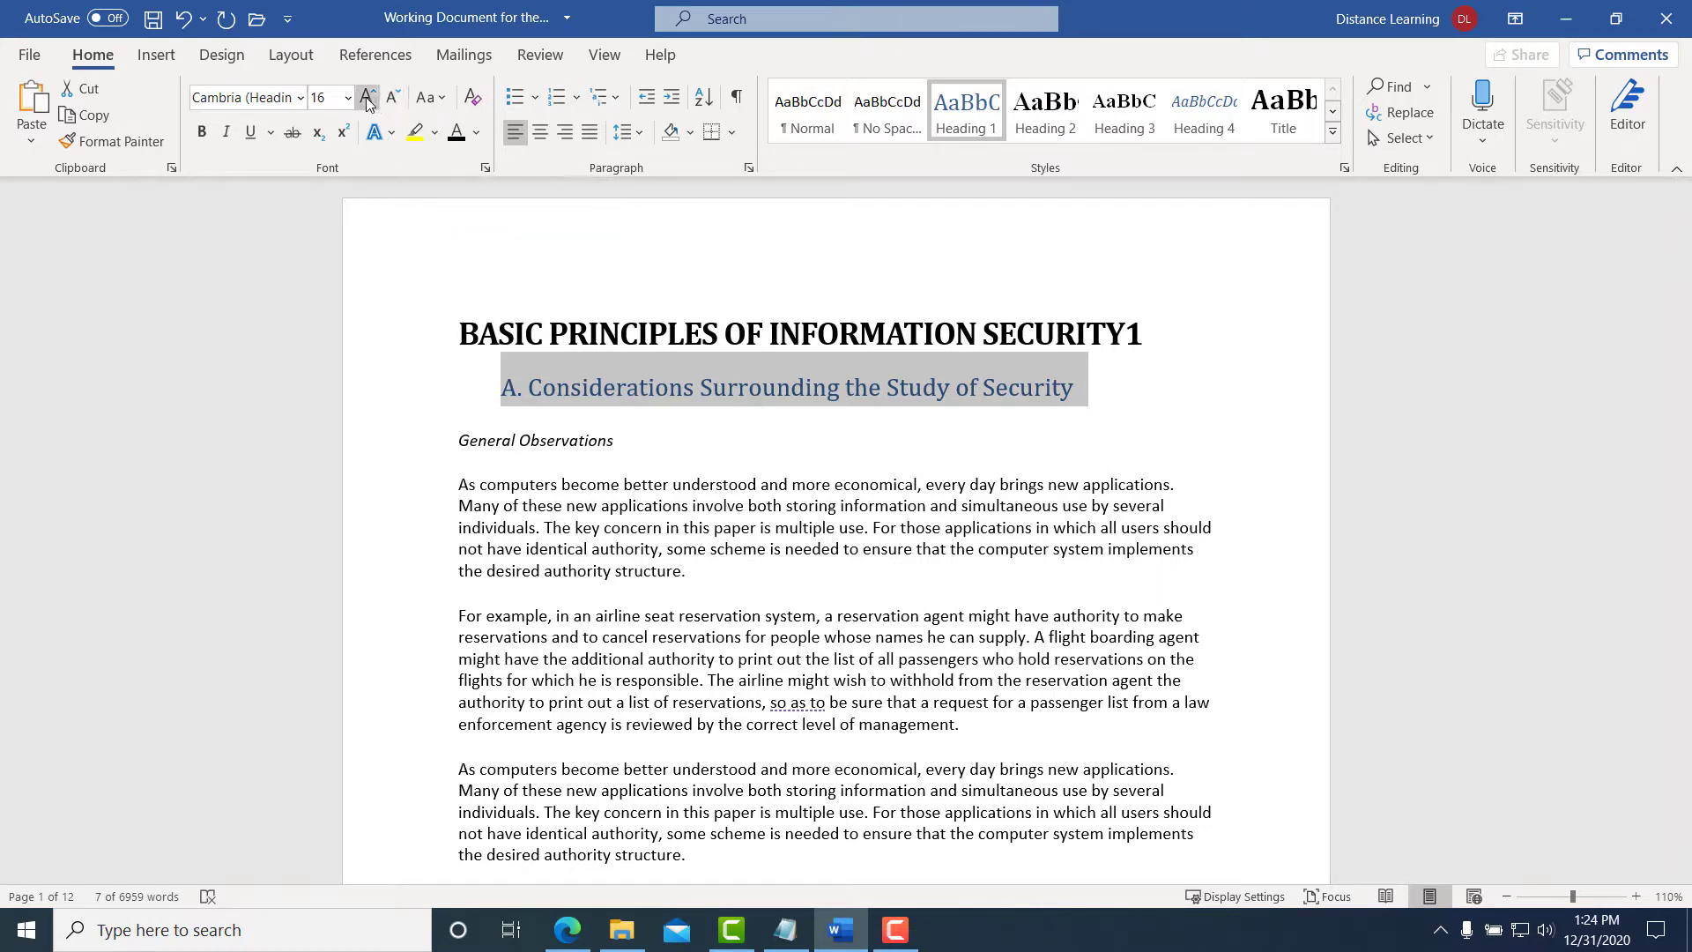
pyautogui.click(207, 135)
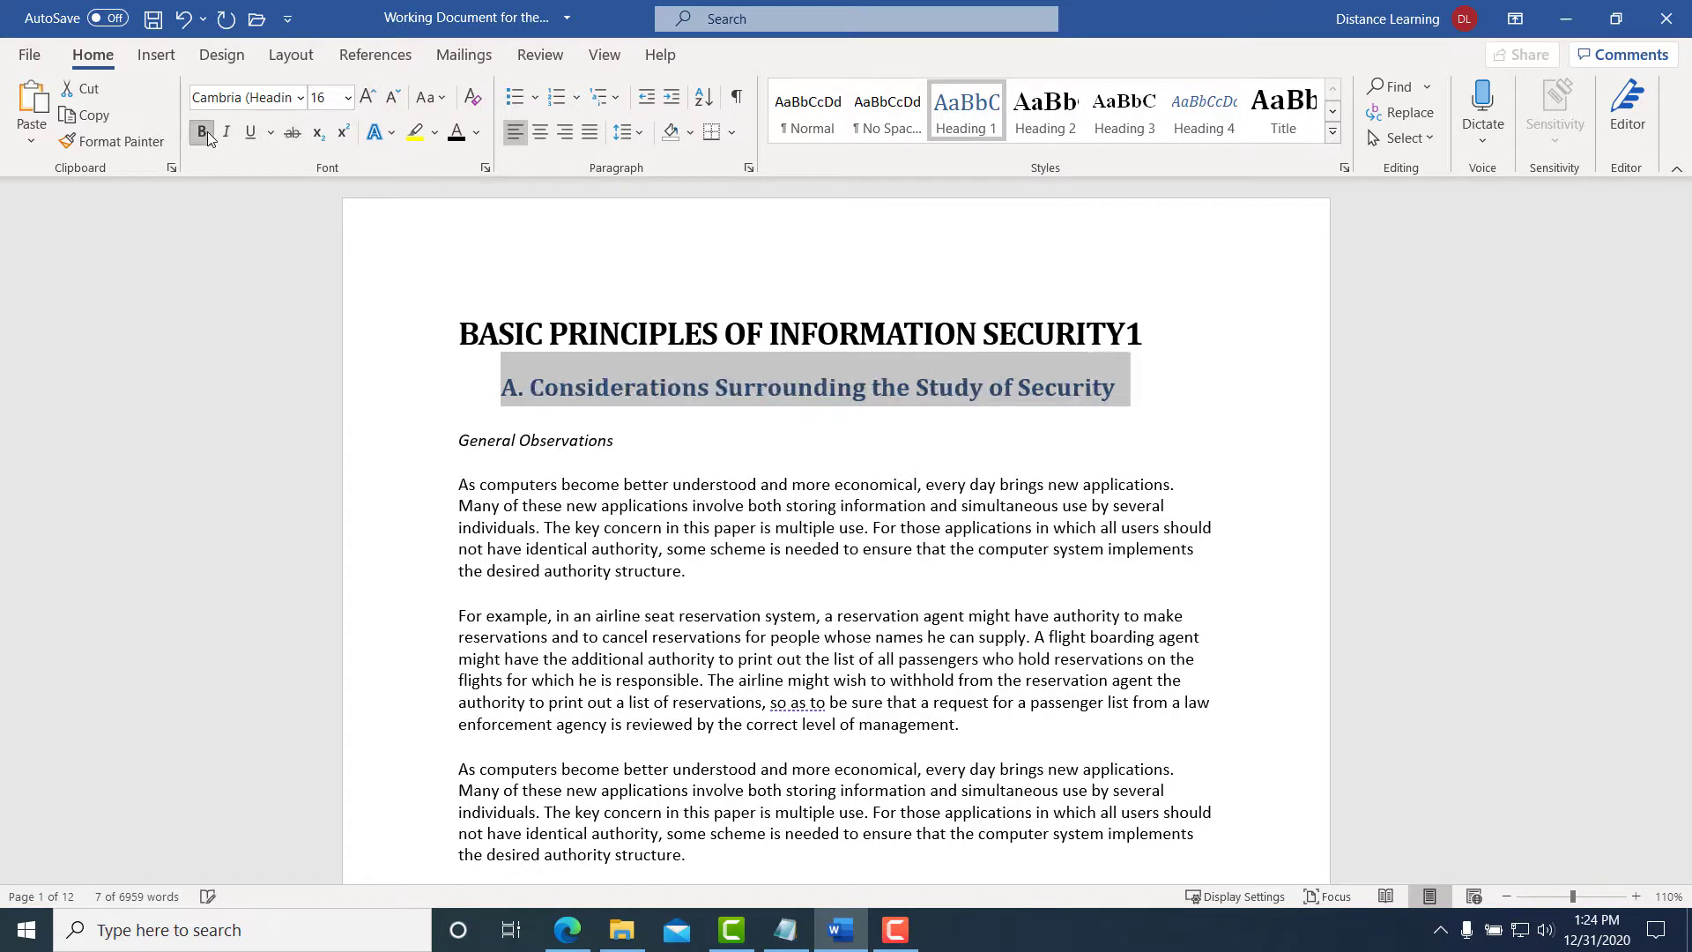
# Remove the indent before the "A. Considerations Surrounding the Study of Security" heading, keeping it on its own line below the title
pyautogui.click(498, 385)
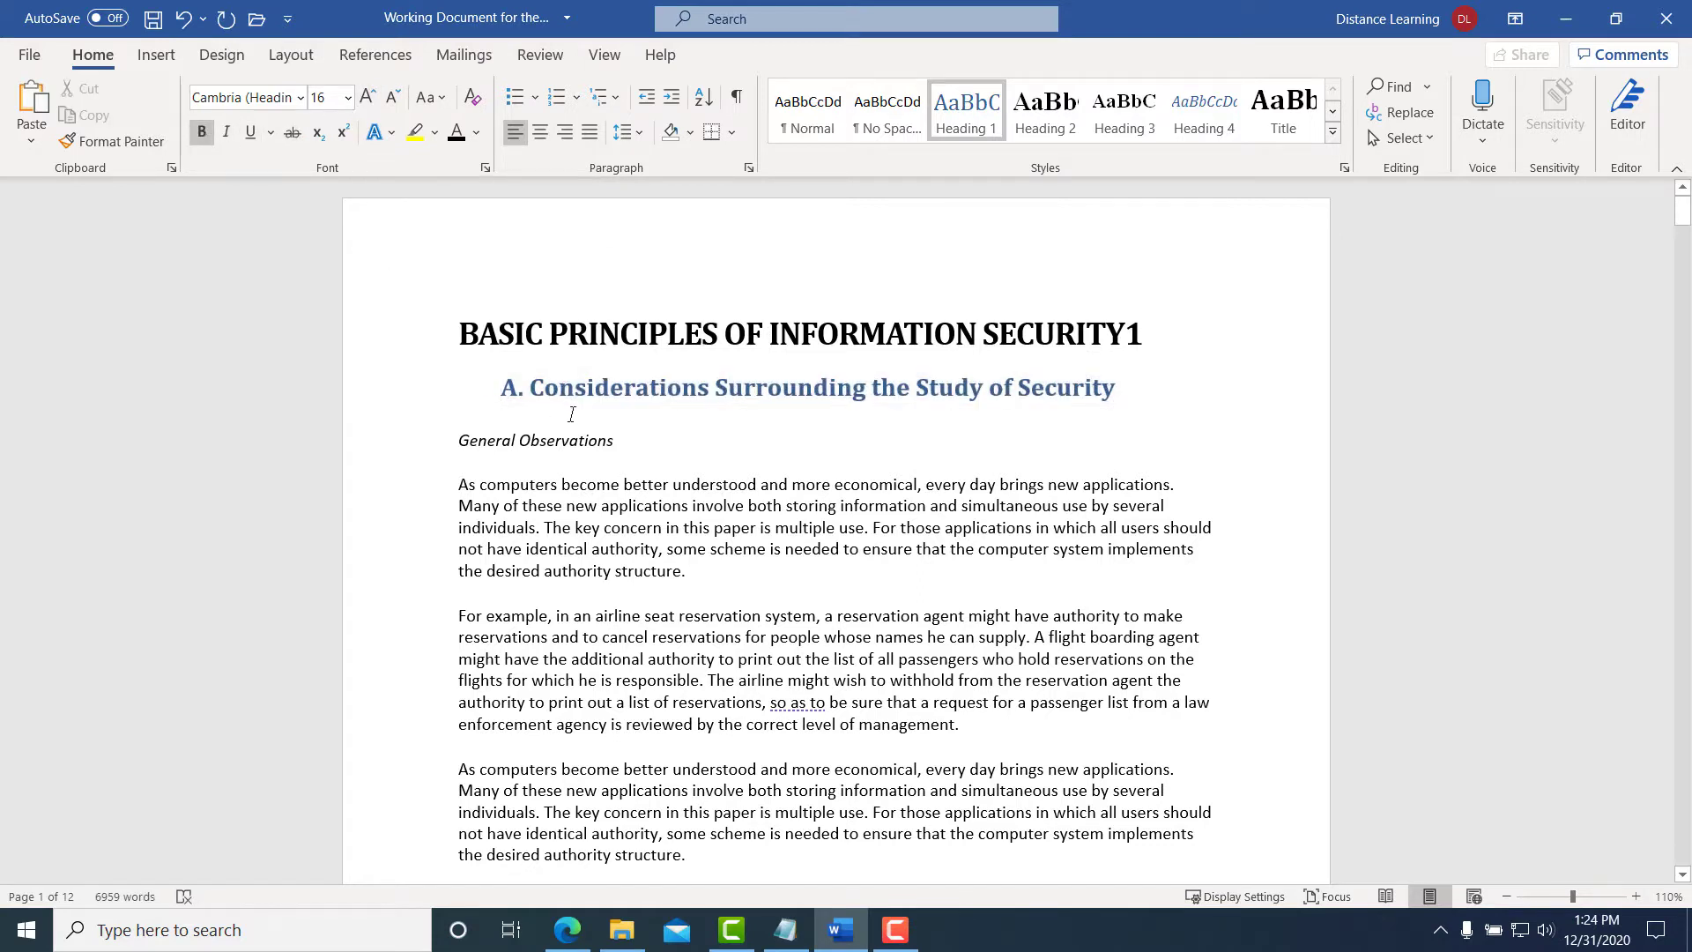
pyautogui.press('BackSpace')
pyautogui.press('BackSpace')
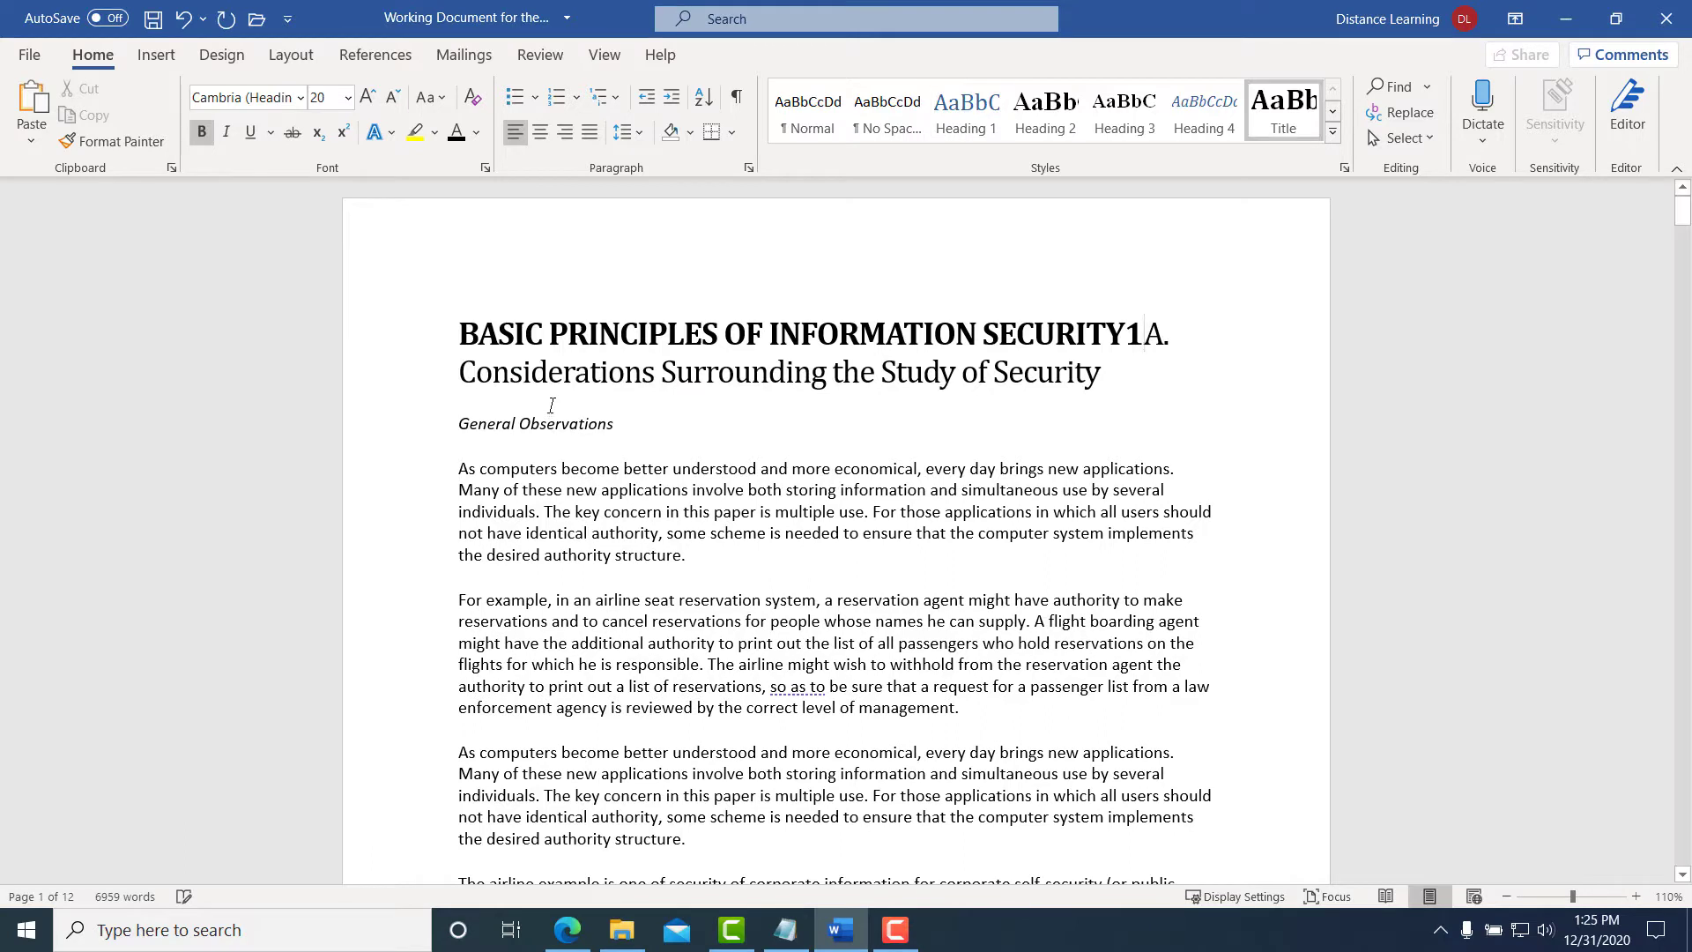
pyautogui.hotkey('ctrl', 'z')
pyautogui.press('Home')
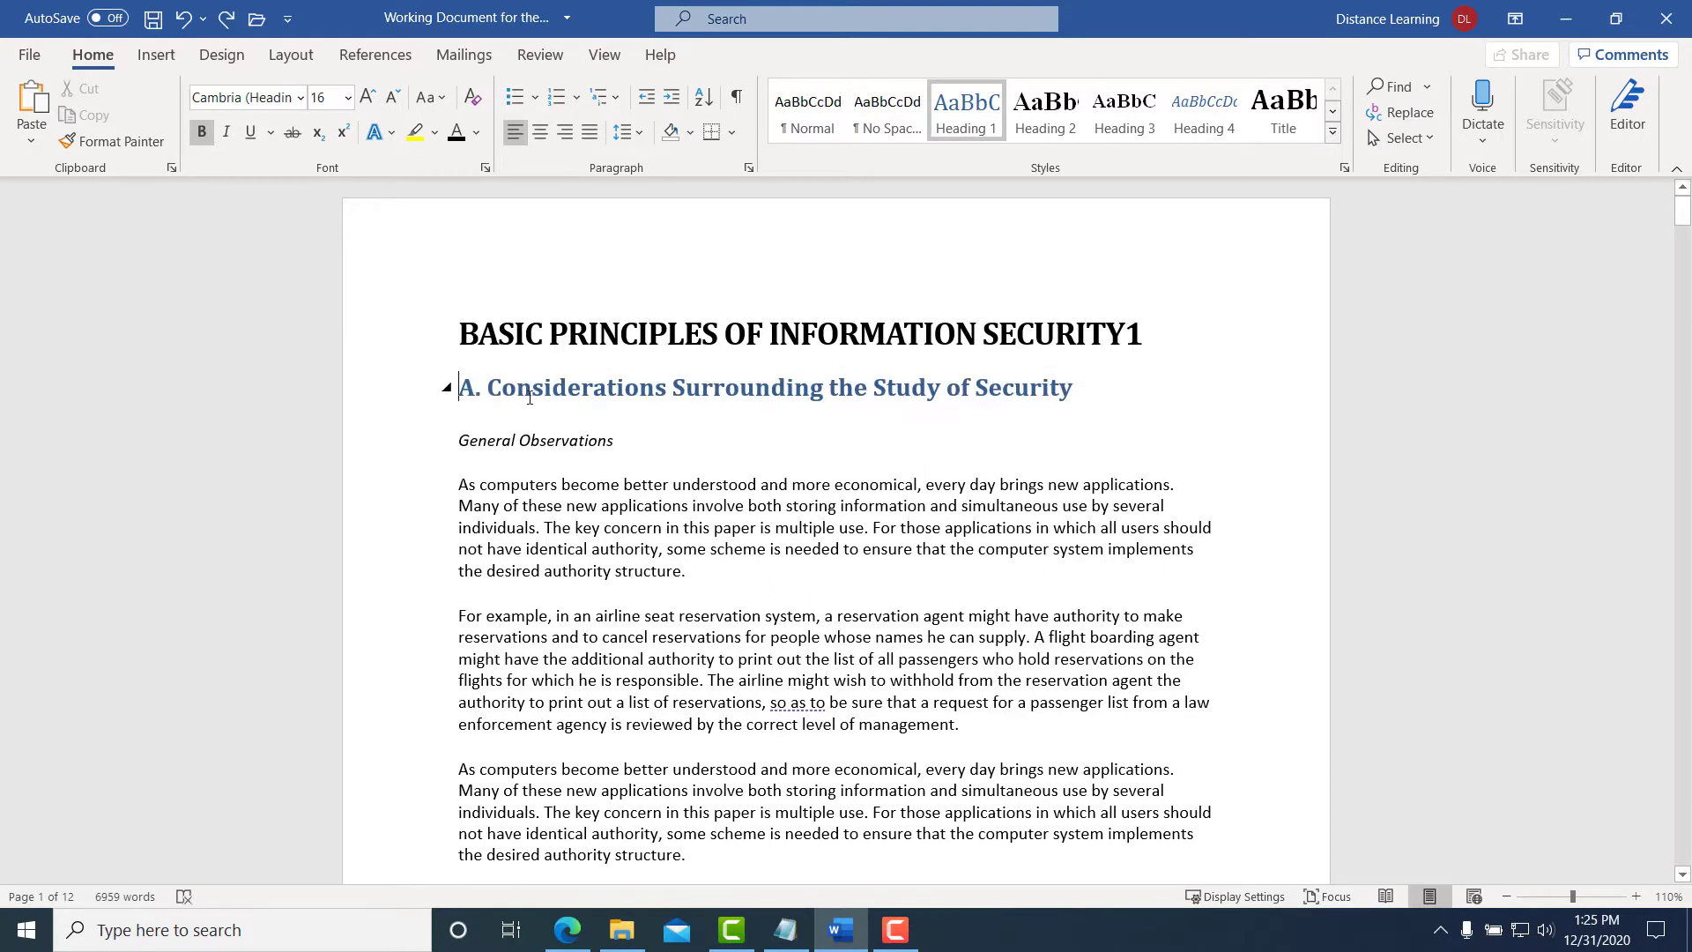
# Set the "A. Considerations Surrounding the Study of Security" heading to red Calibri (Body) and update the Heading 1 style to match it
pyautogui.moveTo(1077, 396); pyautogui.dragTo(459, 388)
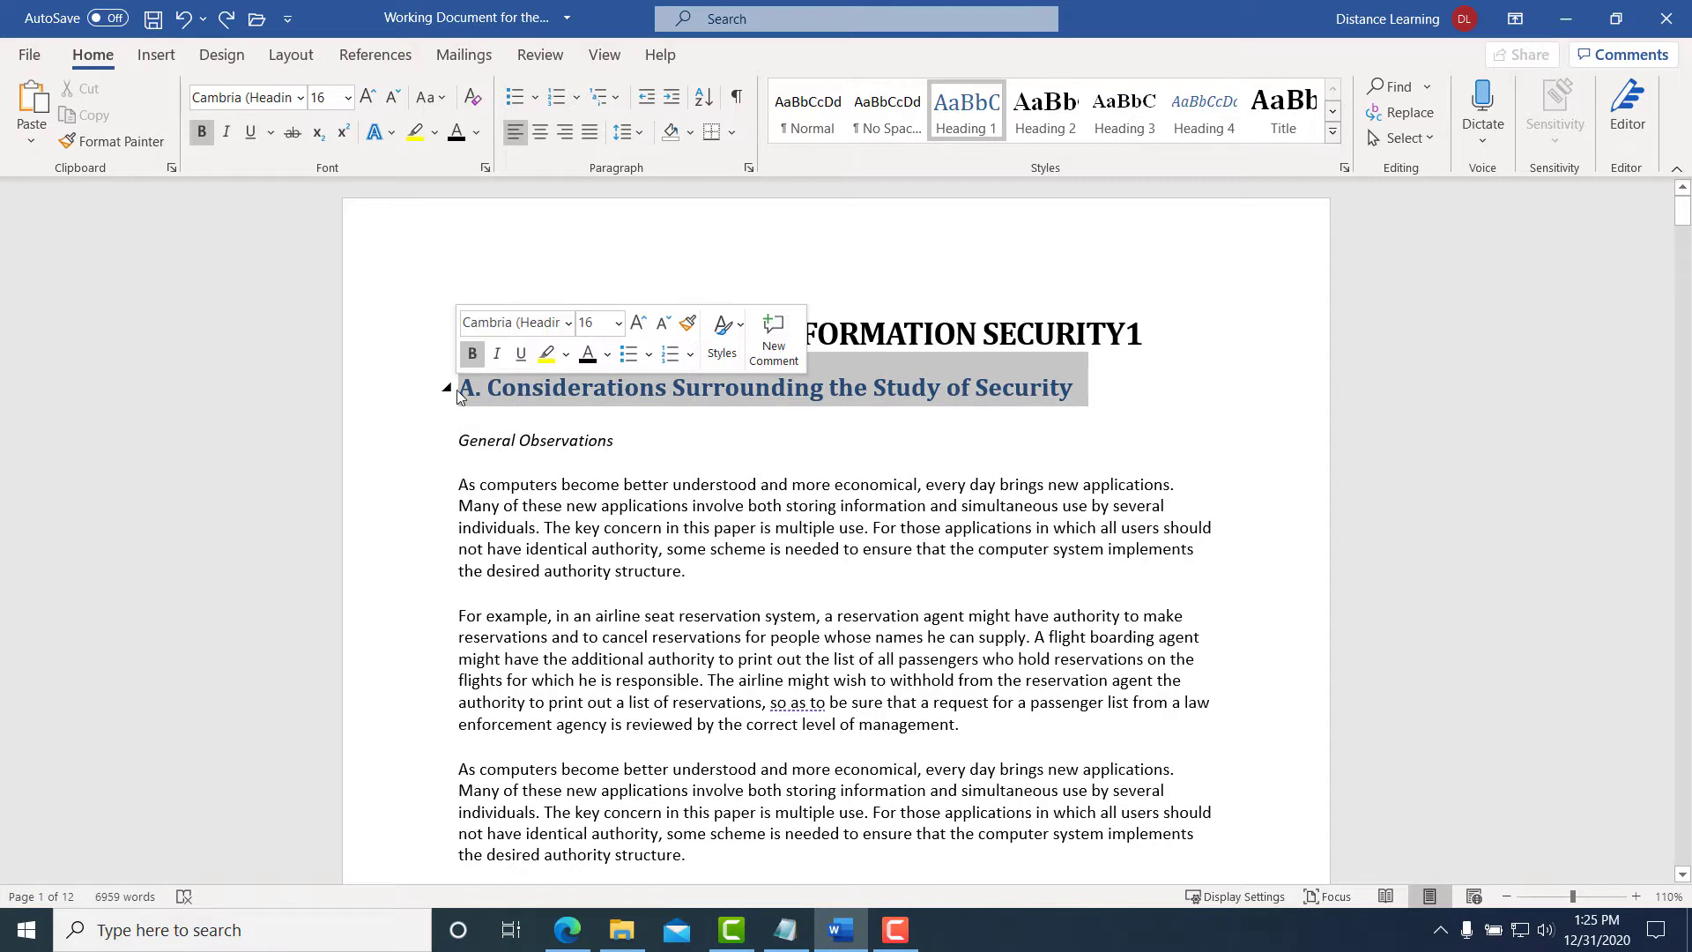
pyautogui.click(301, 98)
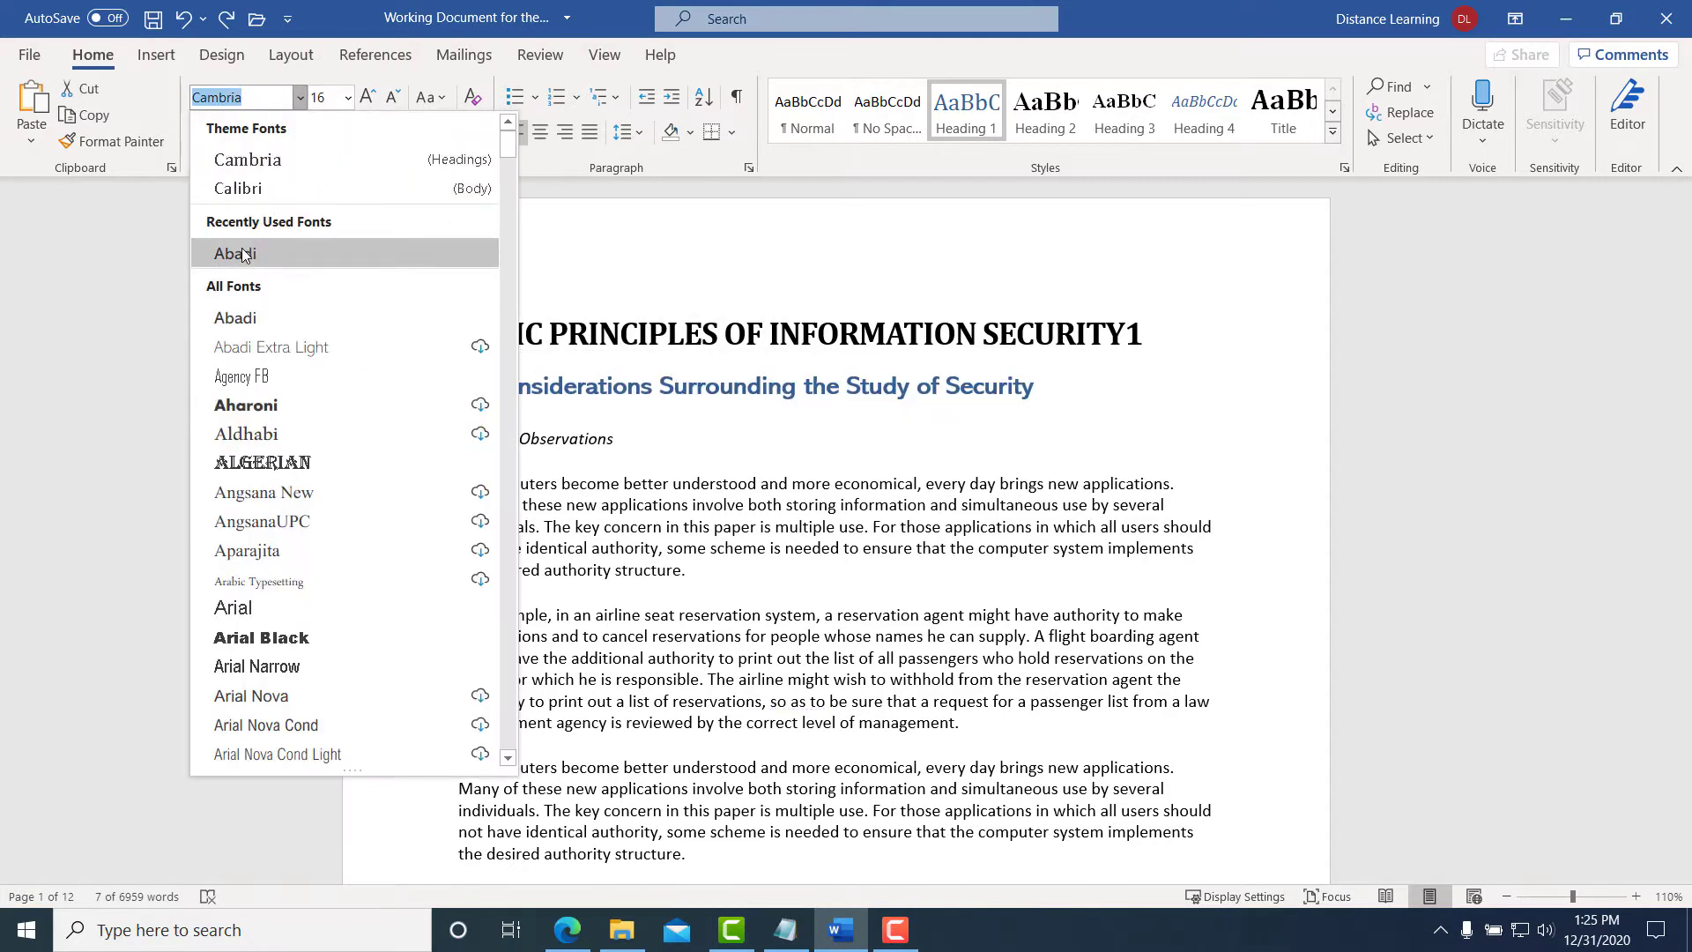
pyautogui.click(233, 190)
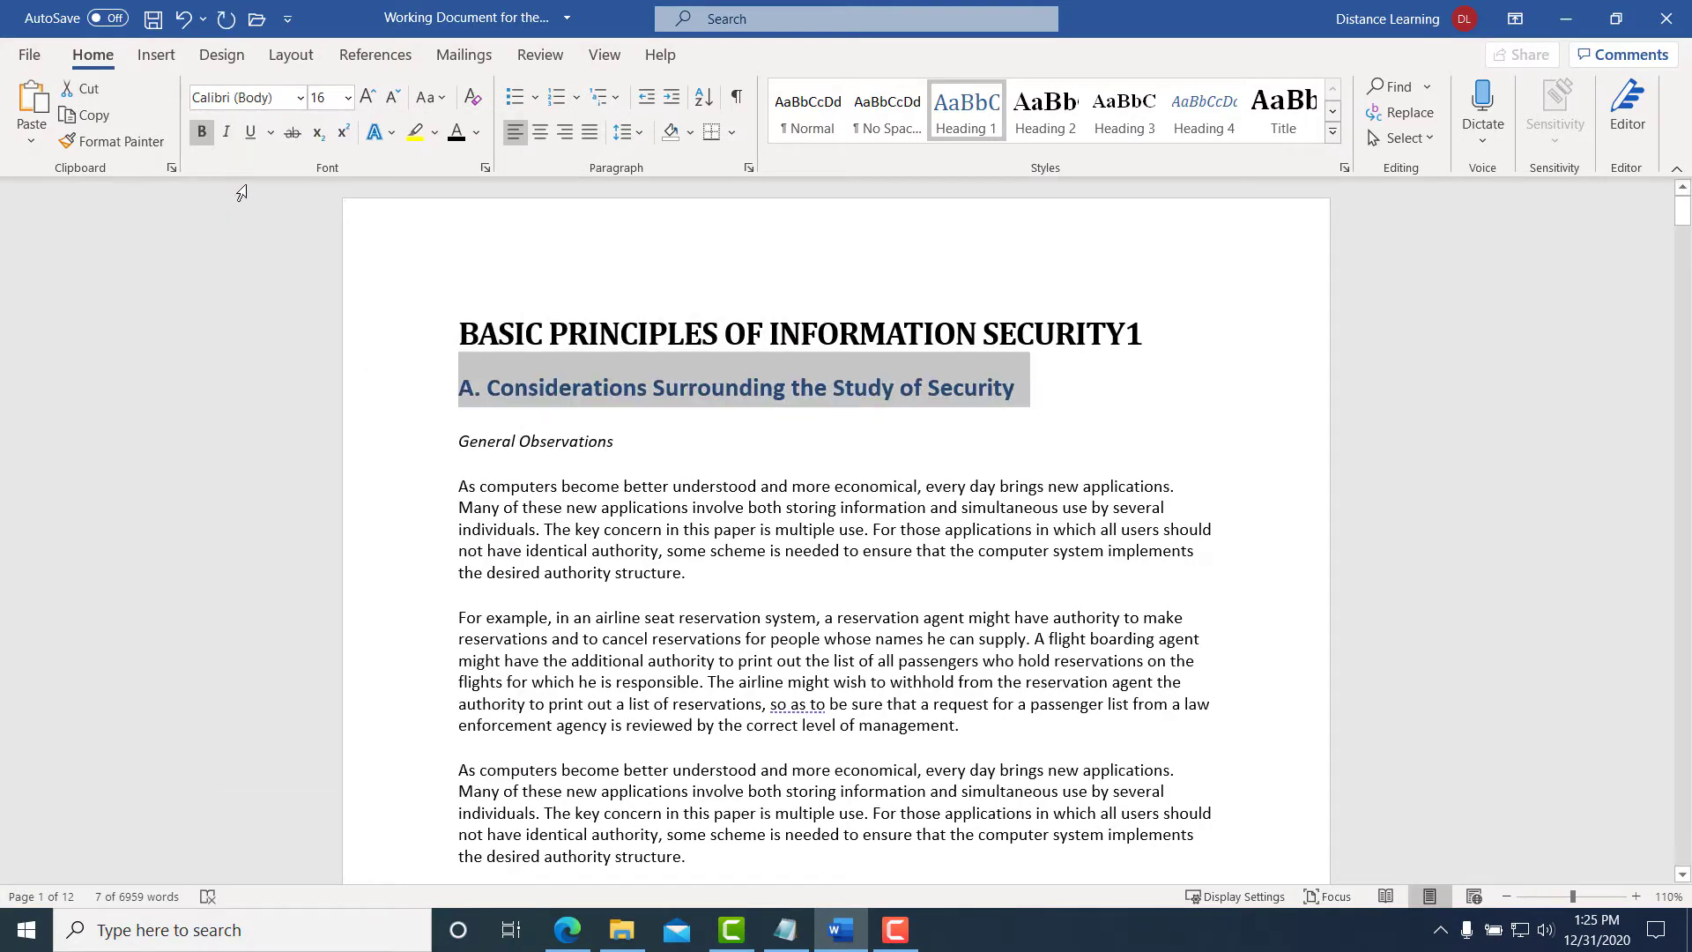
pyautogui.click(476, 132)
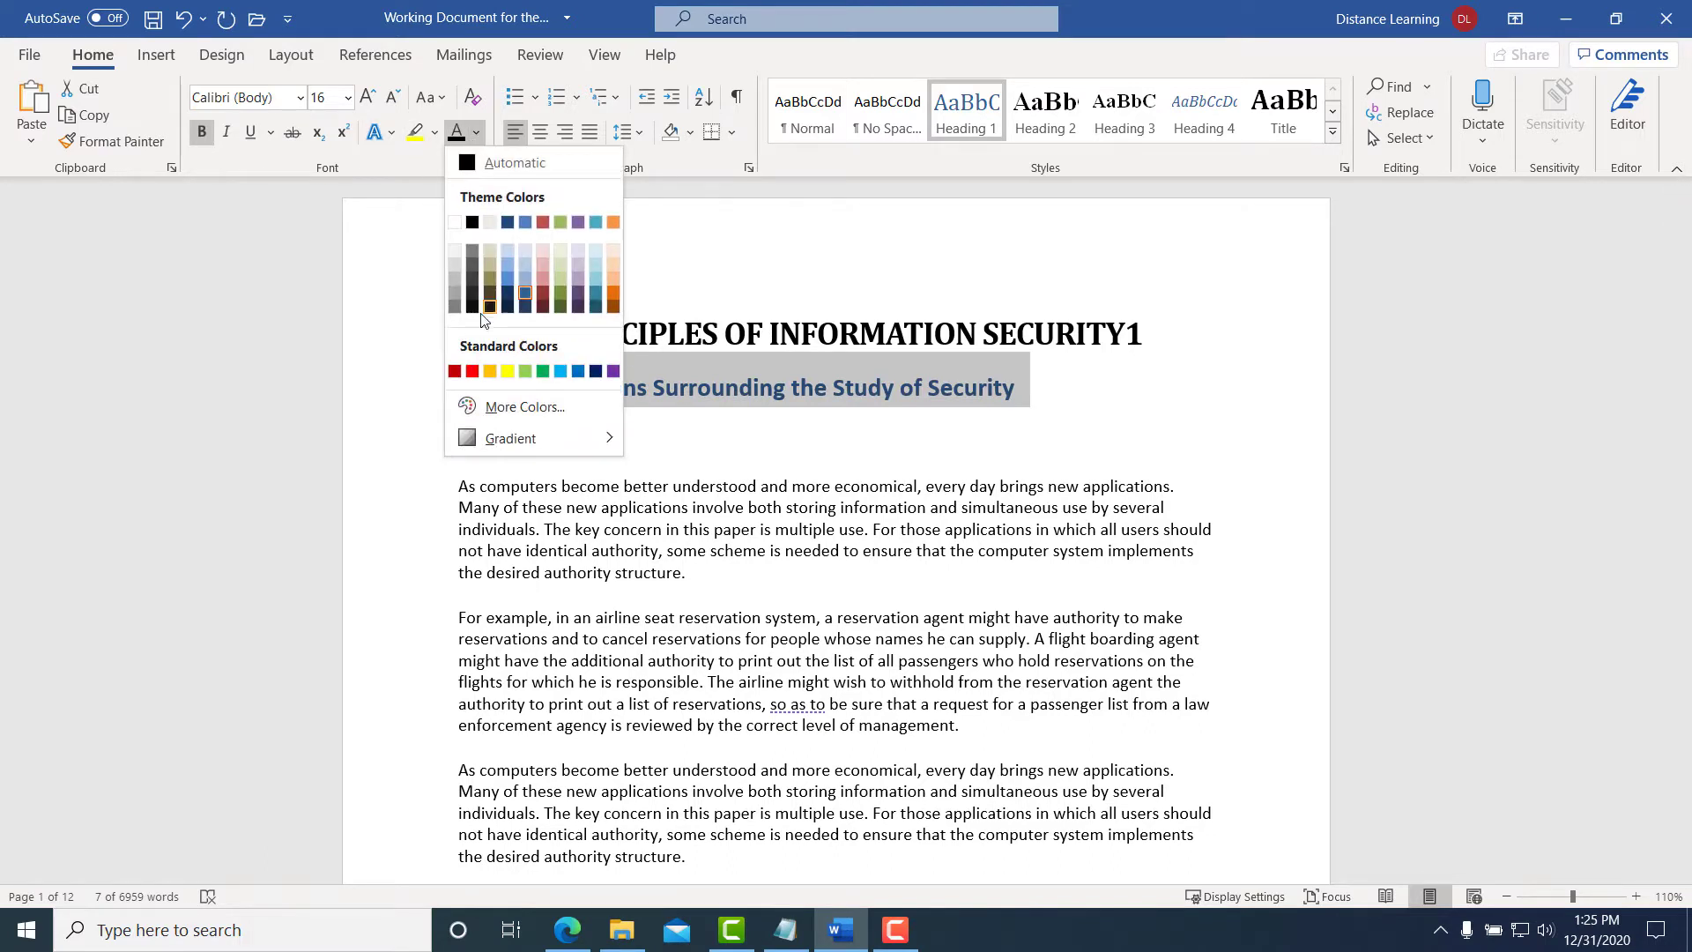
pyautogui.click(472, 371)
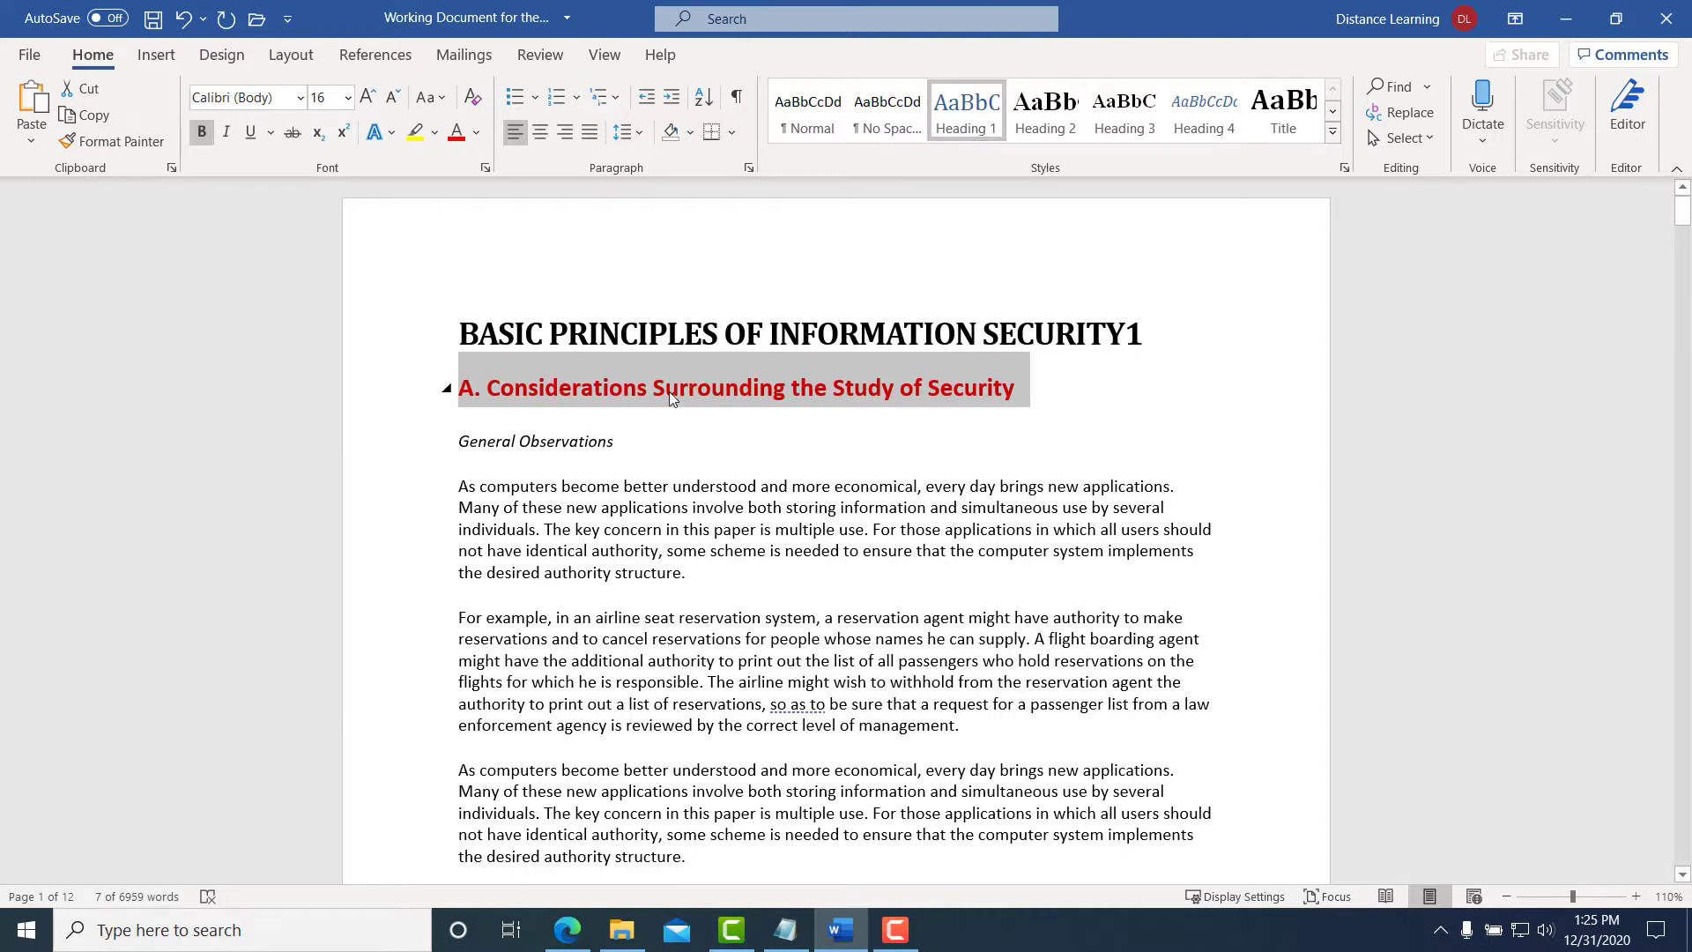
pyautogui.rightClick(975, 125)
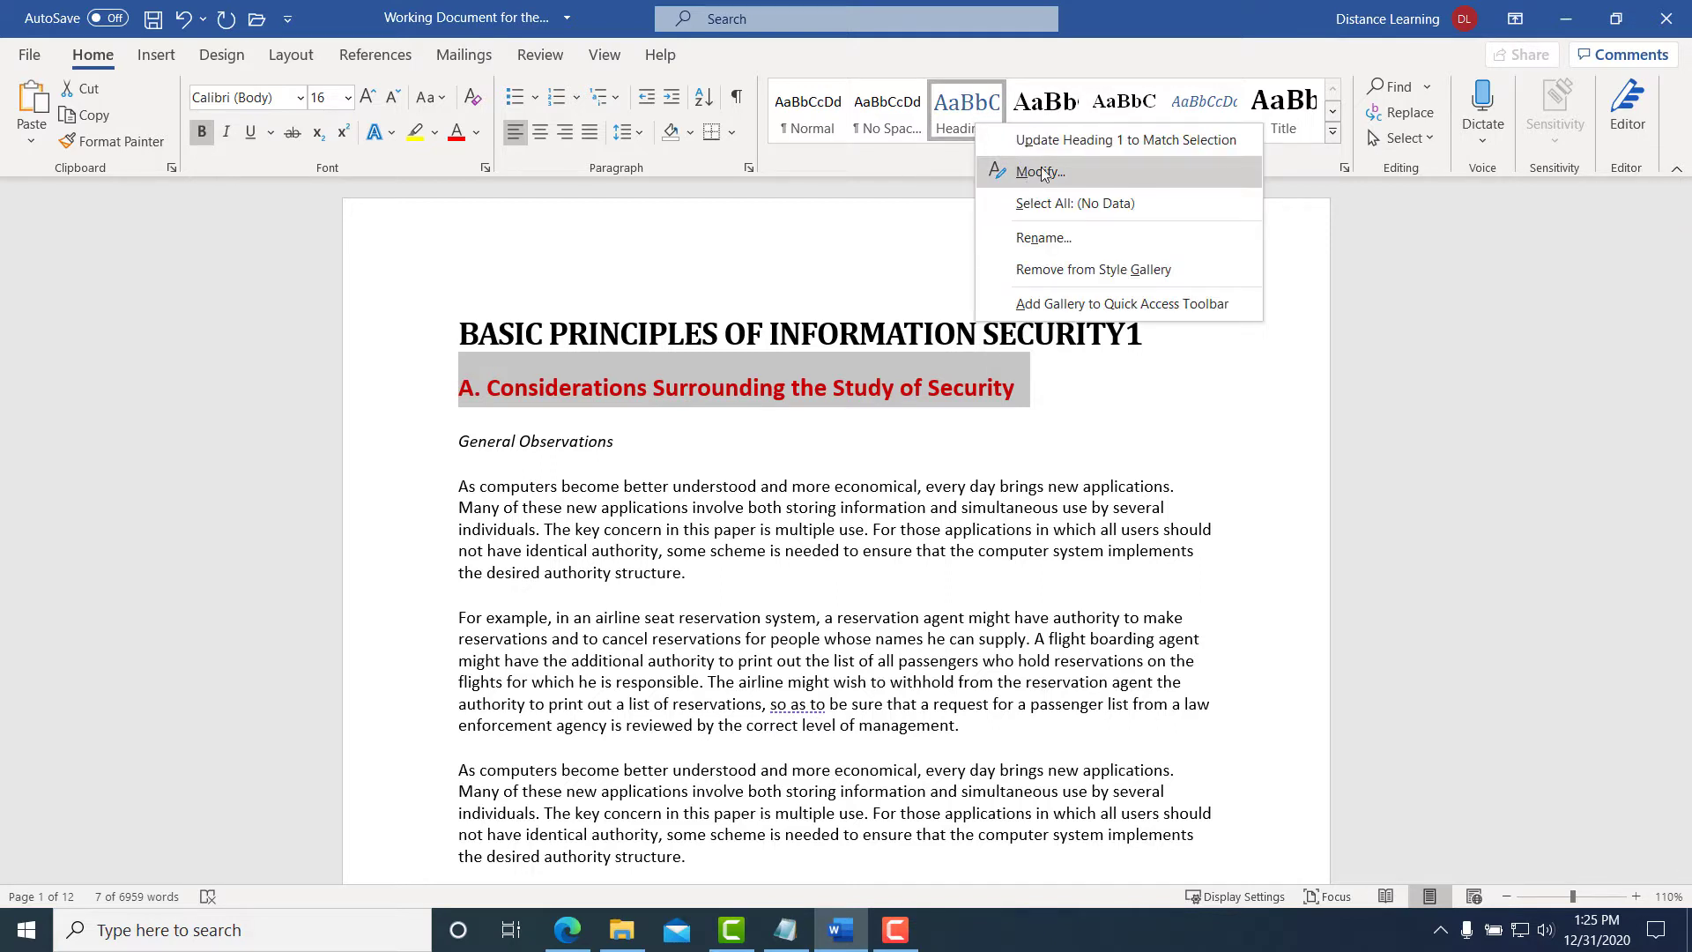
pyautogui.click(1061, 141)
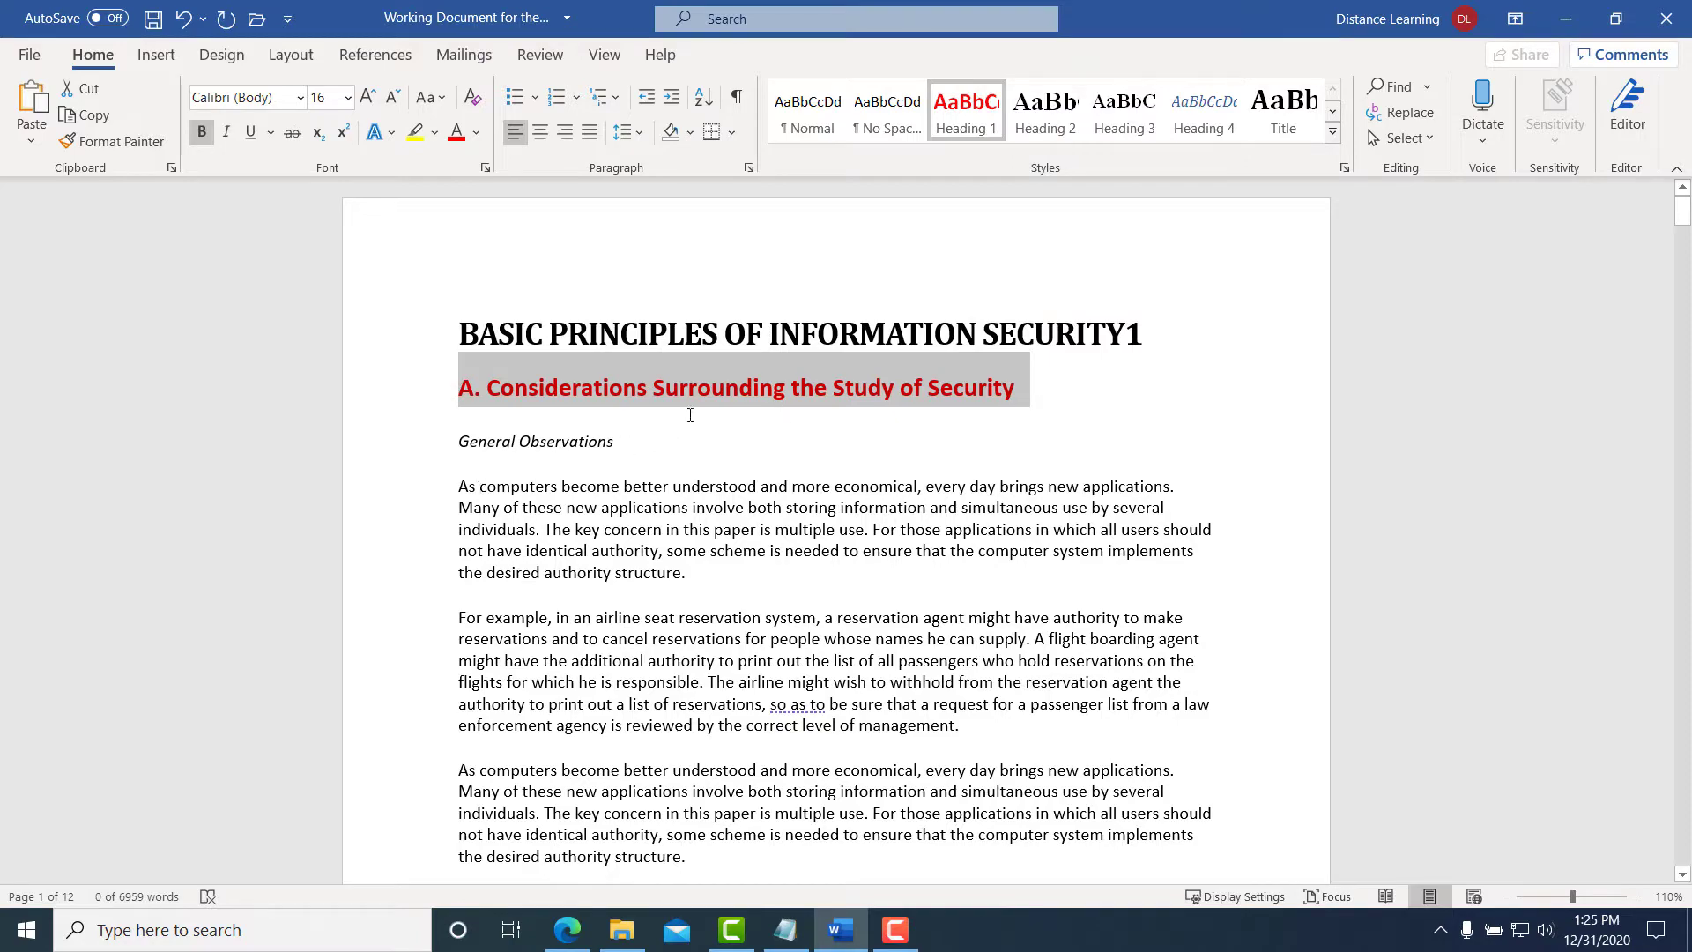
# Apply the Heading 1 style to the "2) Functional Levels of Information Security" heading
pyautogui.scroll(-7, 695, 409)
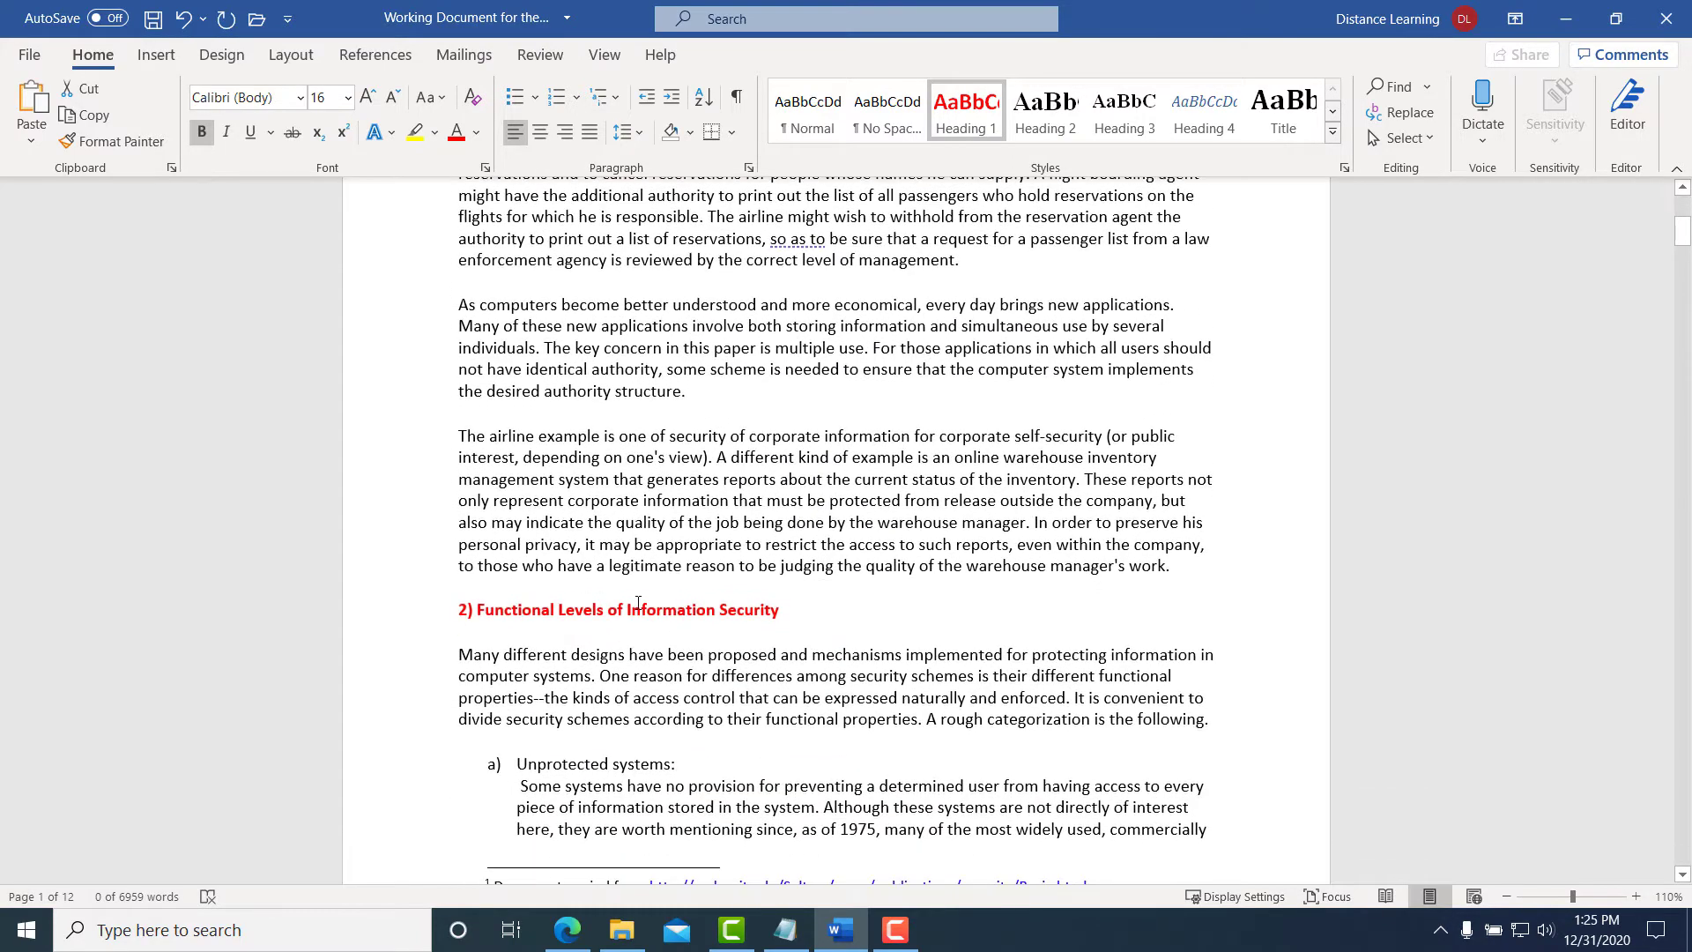
pyautogui.scroll(6, 769, 511)
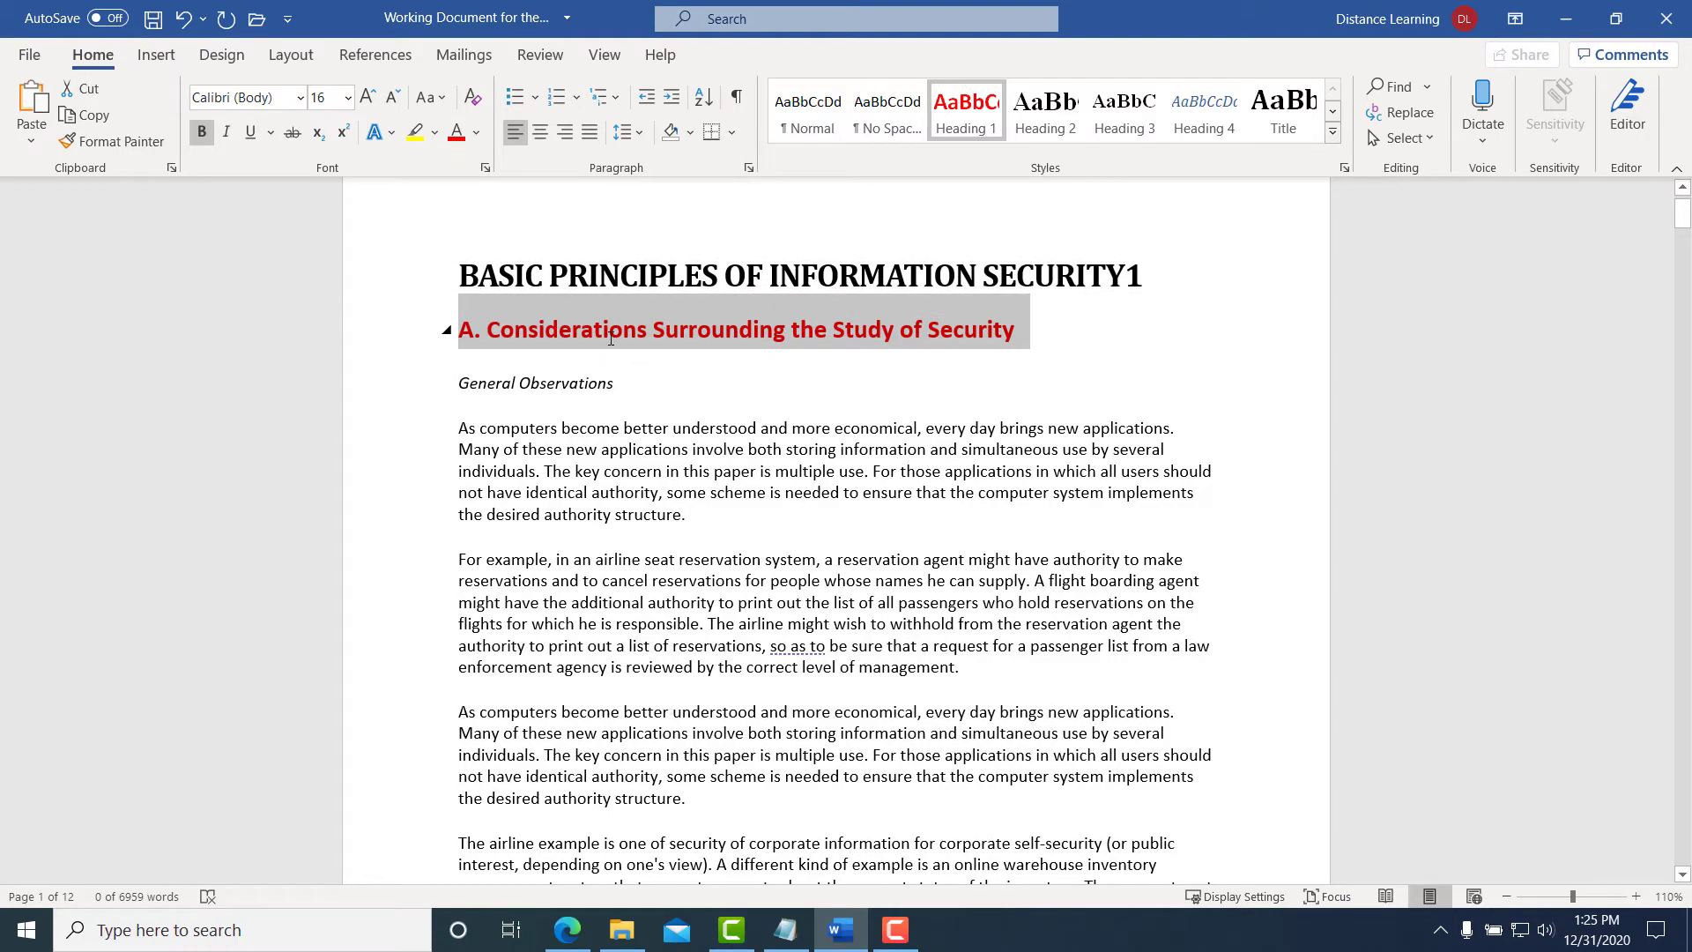
pyautogui.click(607, 335)
pyautogui.scroll(-9, 596, 432)
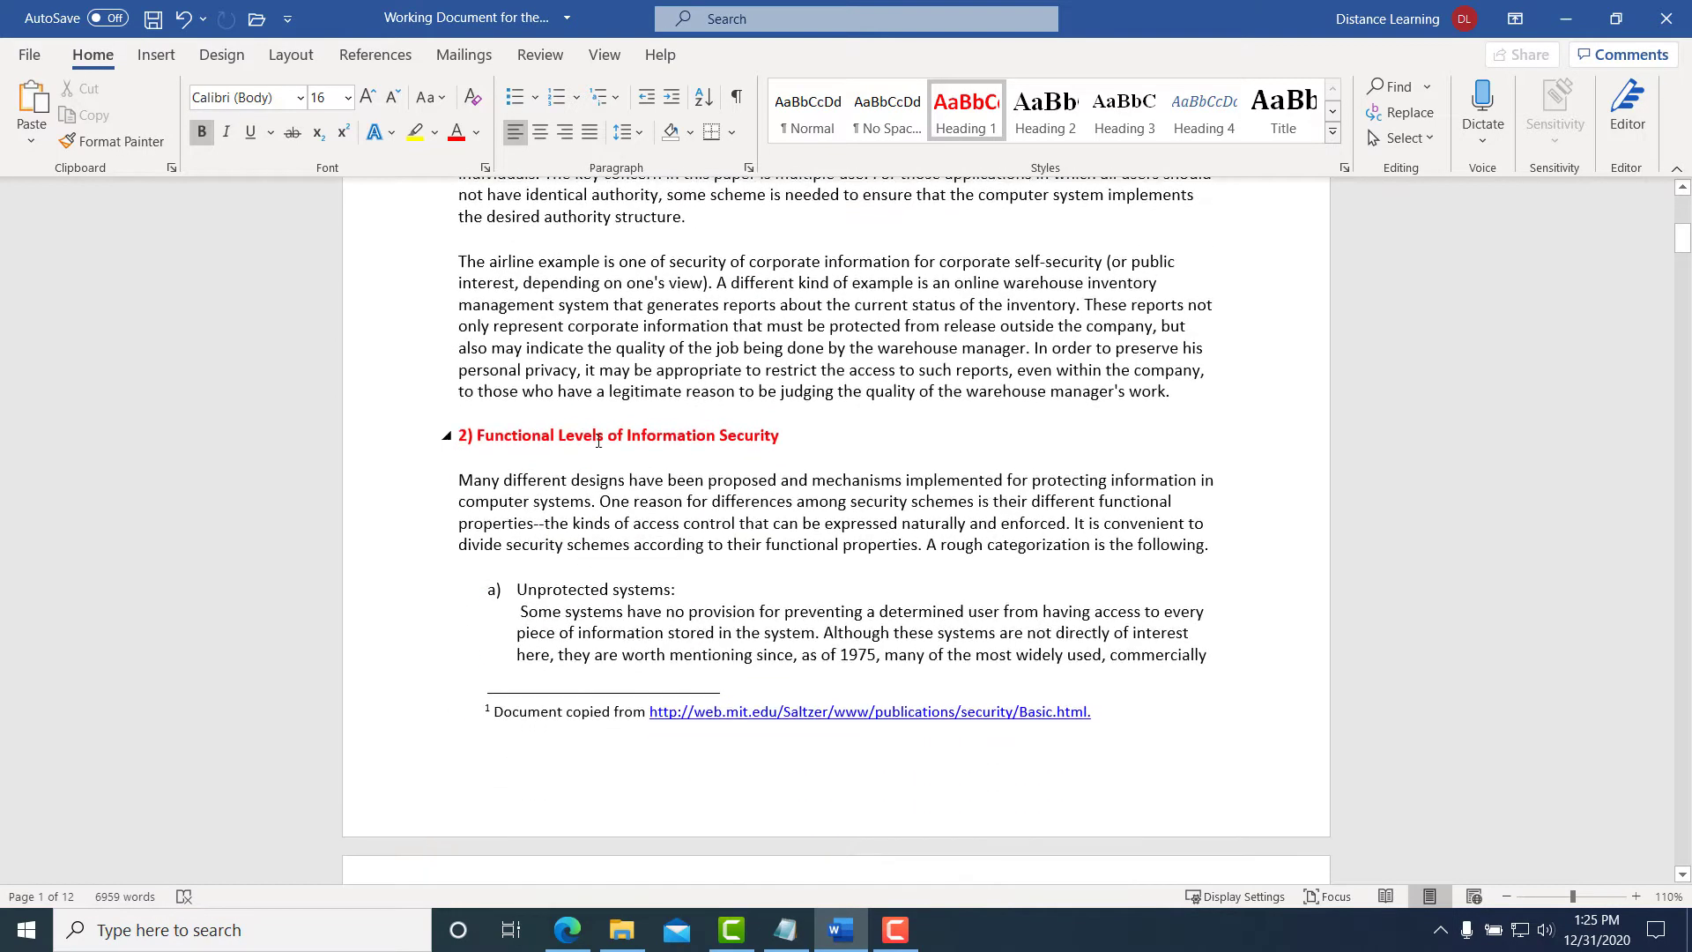
pyautogui.click(596, 436)
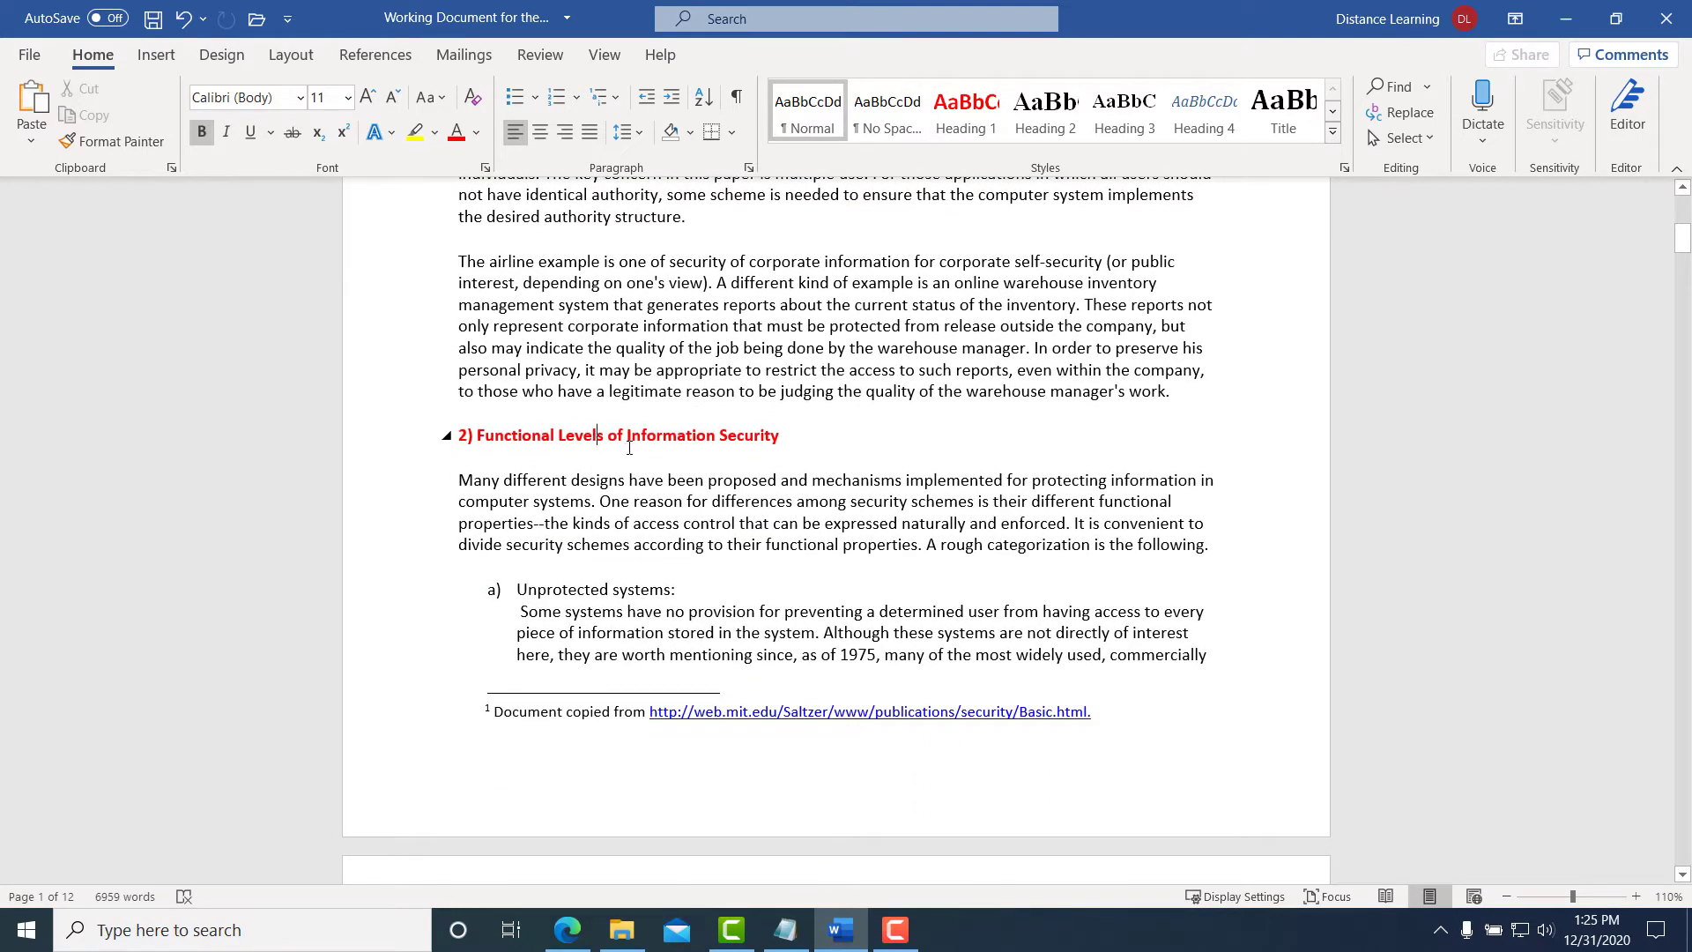
pyautogui.moveTo(824, 445); pyautogui.dragTo(403, 433)
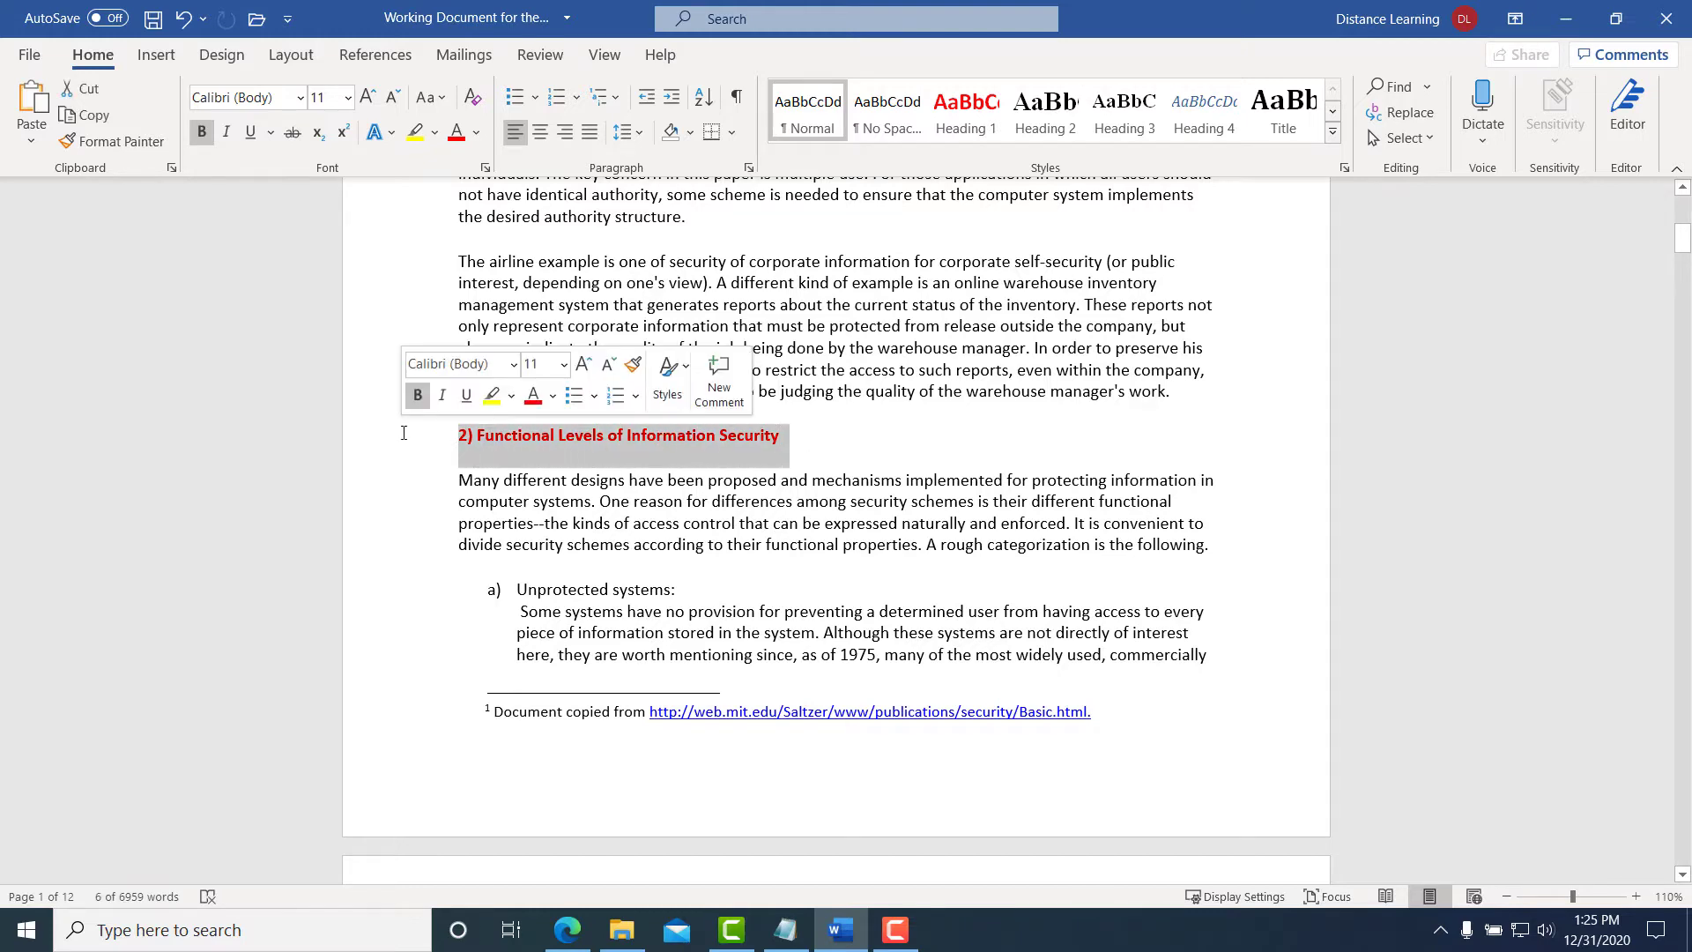
pyautogui.click(967, 113)
# Apply the Heading 1 style to the "B. Technical Underpinnings" heading
pyautogui.scroll(-6, 591, 558)
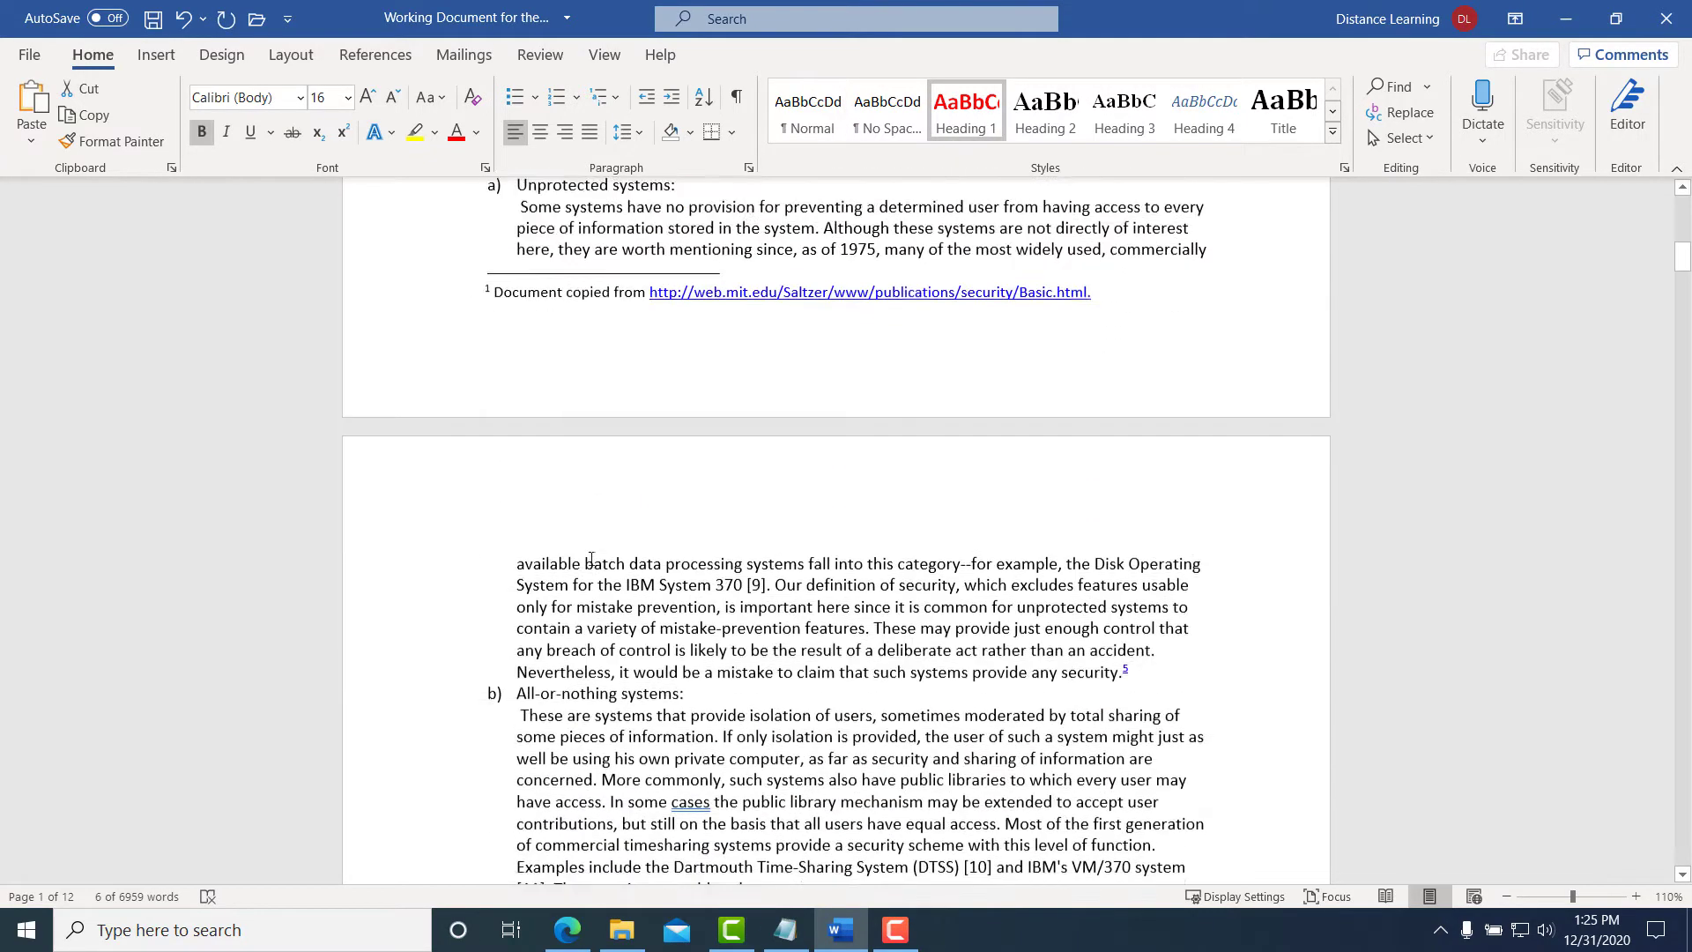
pyautogui.scroll(-20, 591, 558)
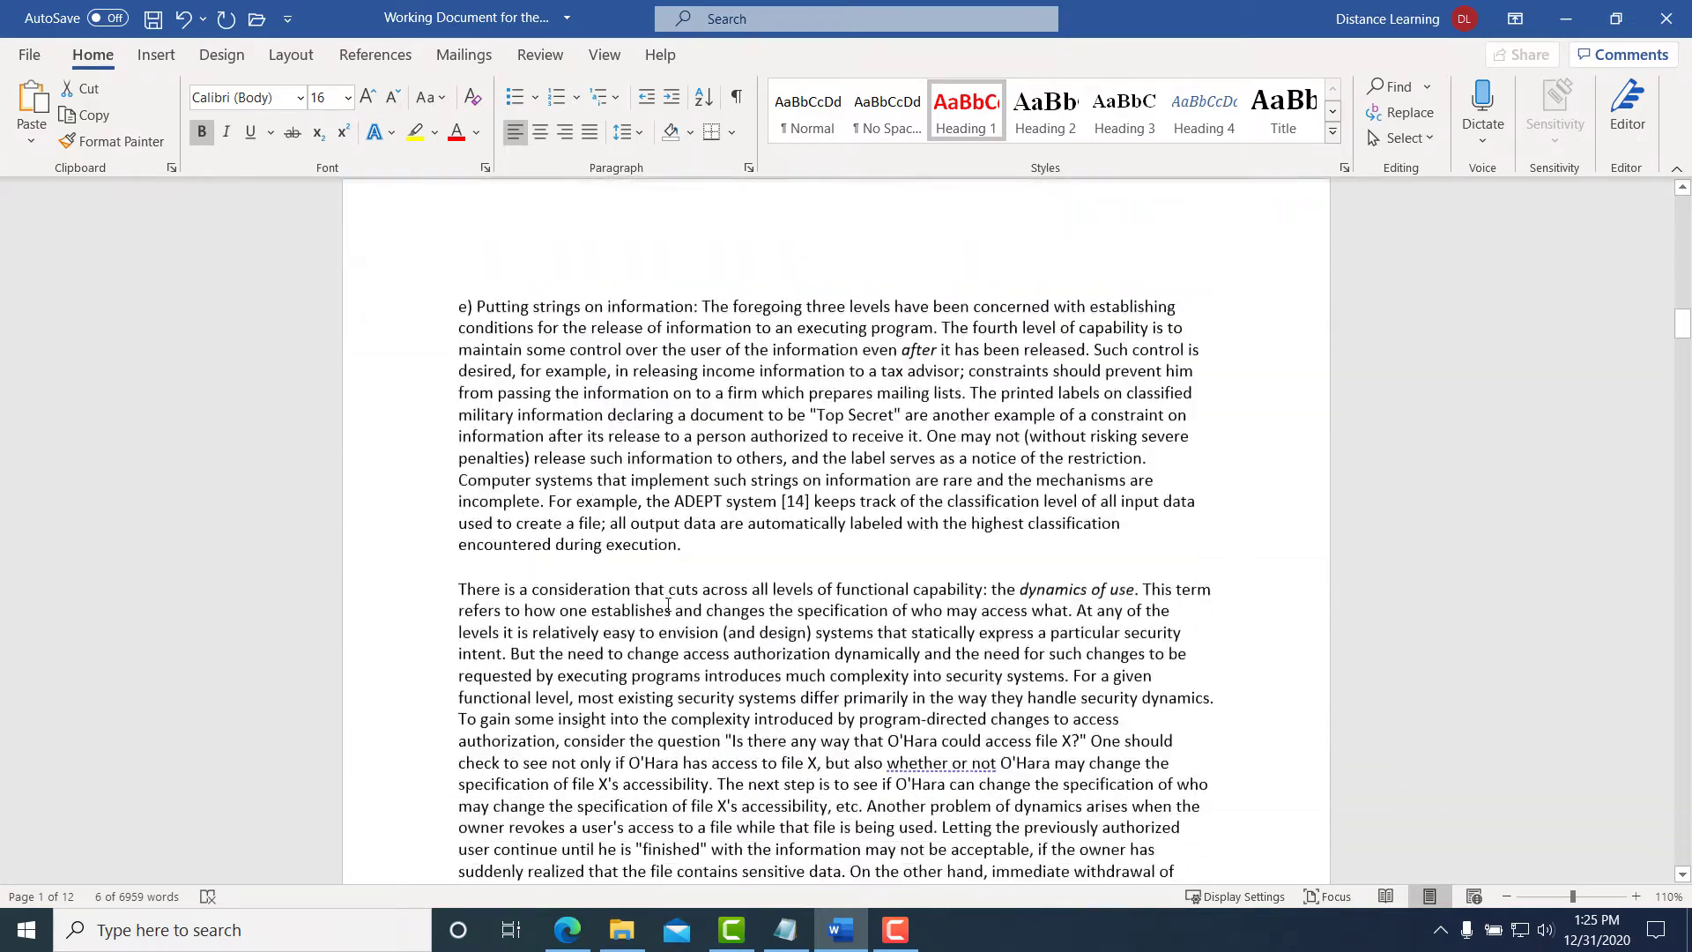
pyautogui.scroll(-13, 667, 605)
pyautogui.scroll(4, 619, 474)
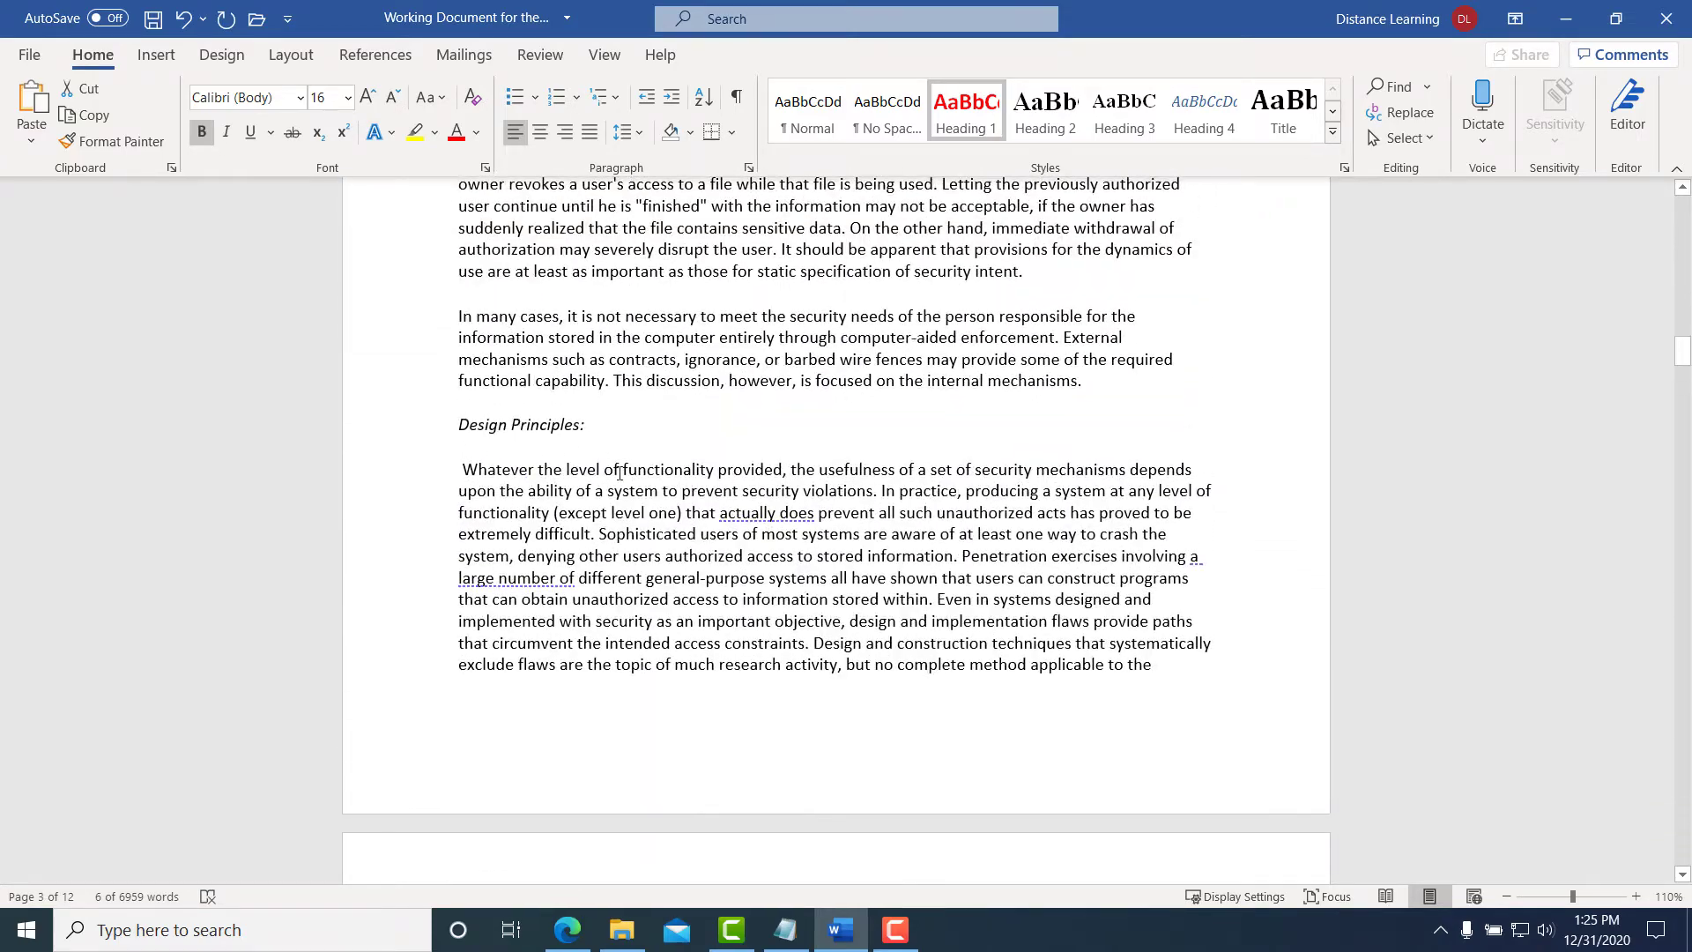
pyautogui.scroll(-20, 620, 474)
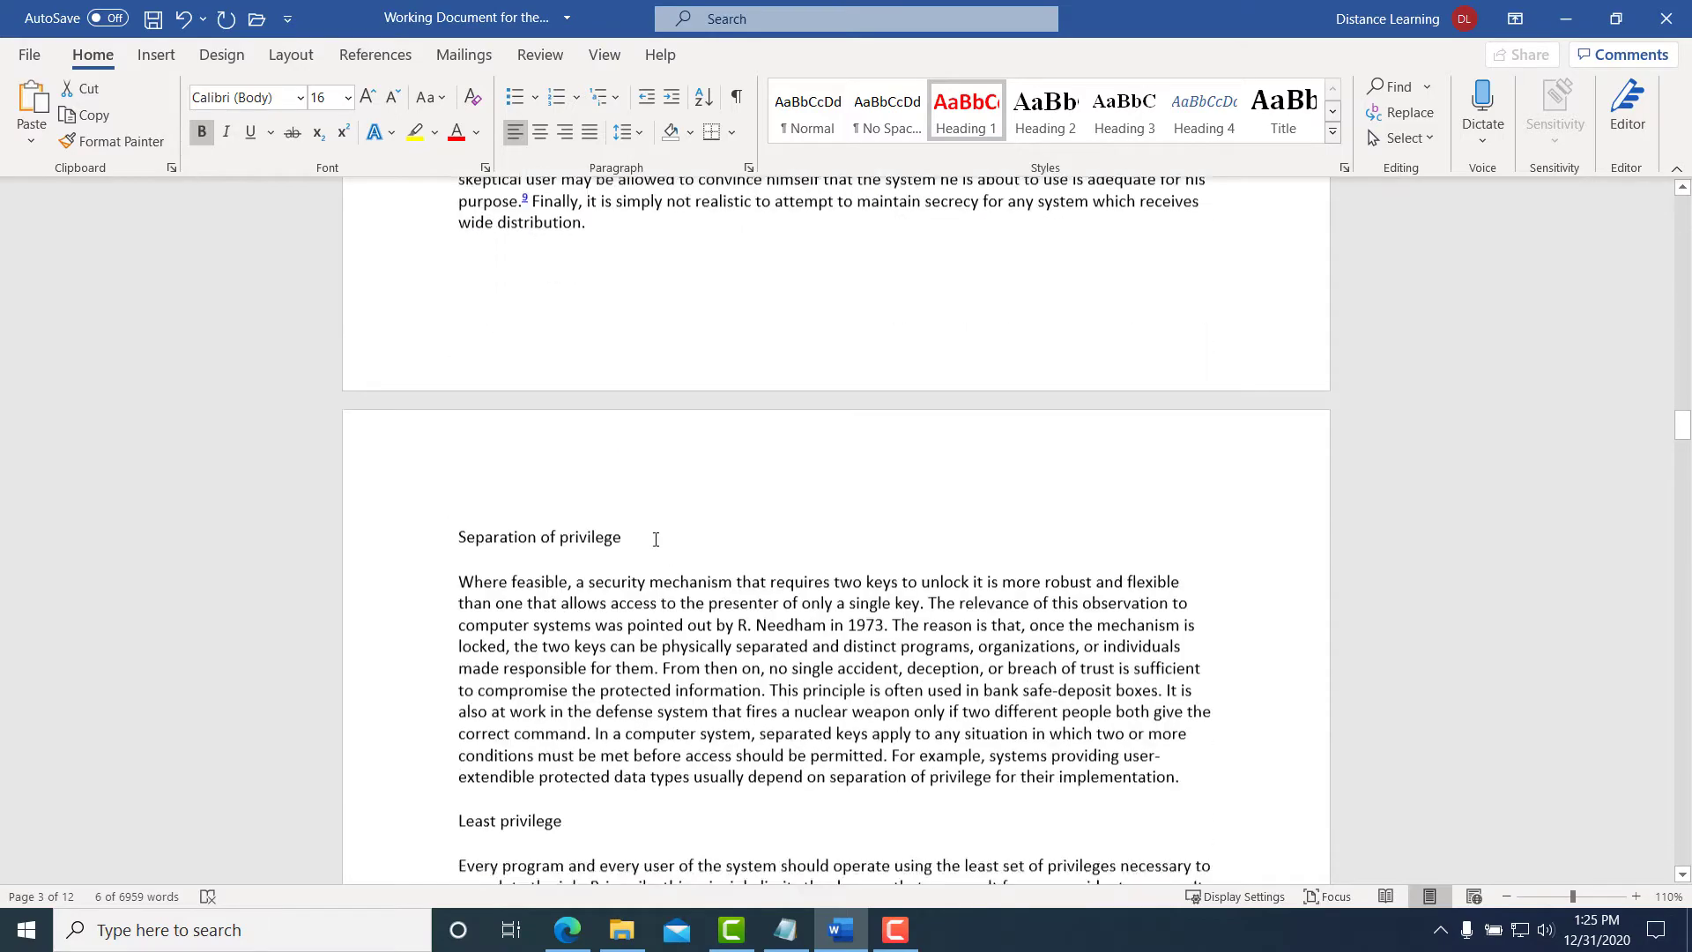
pyautogui.scroll(-20, 656, 539)
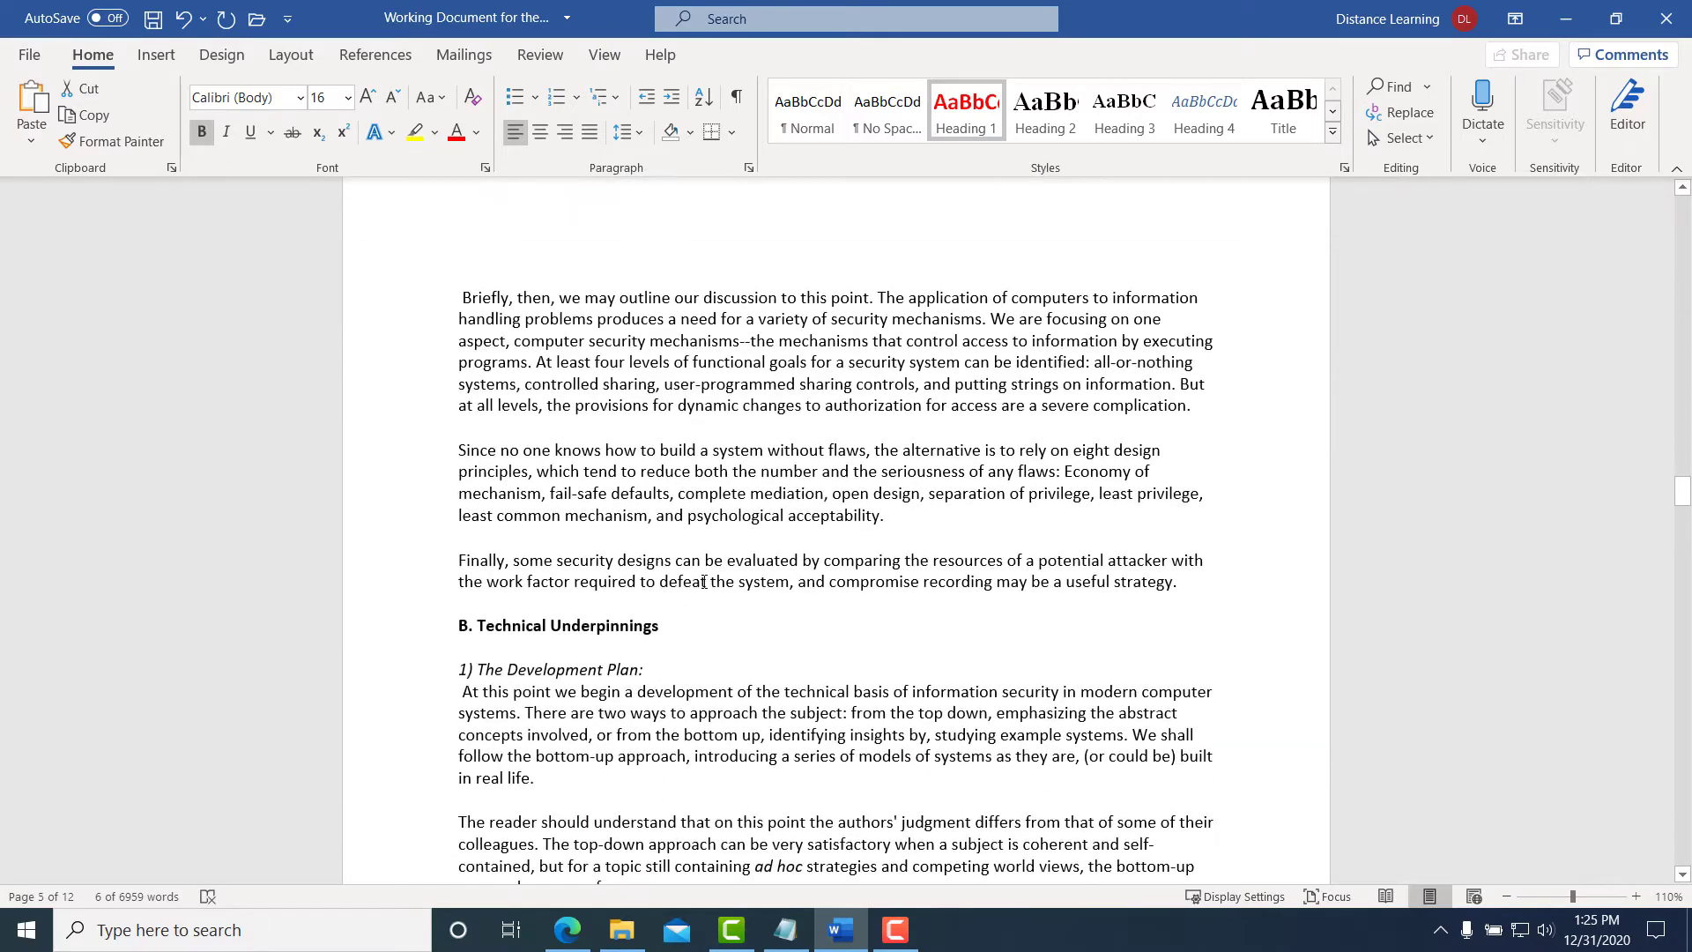
pyautogui.scroll(-1, 704, 581)
pyautogui.moveTo(683, 570); pyautogui.dragTo(455, 571)
pyautogui.click(966, 110)
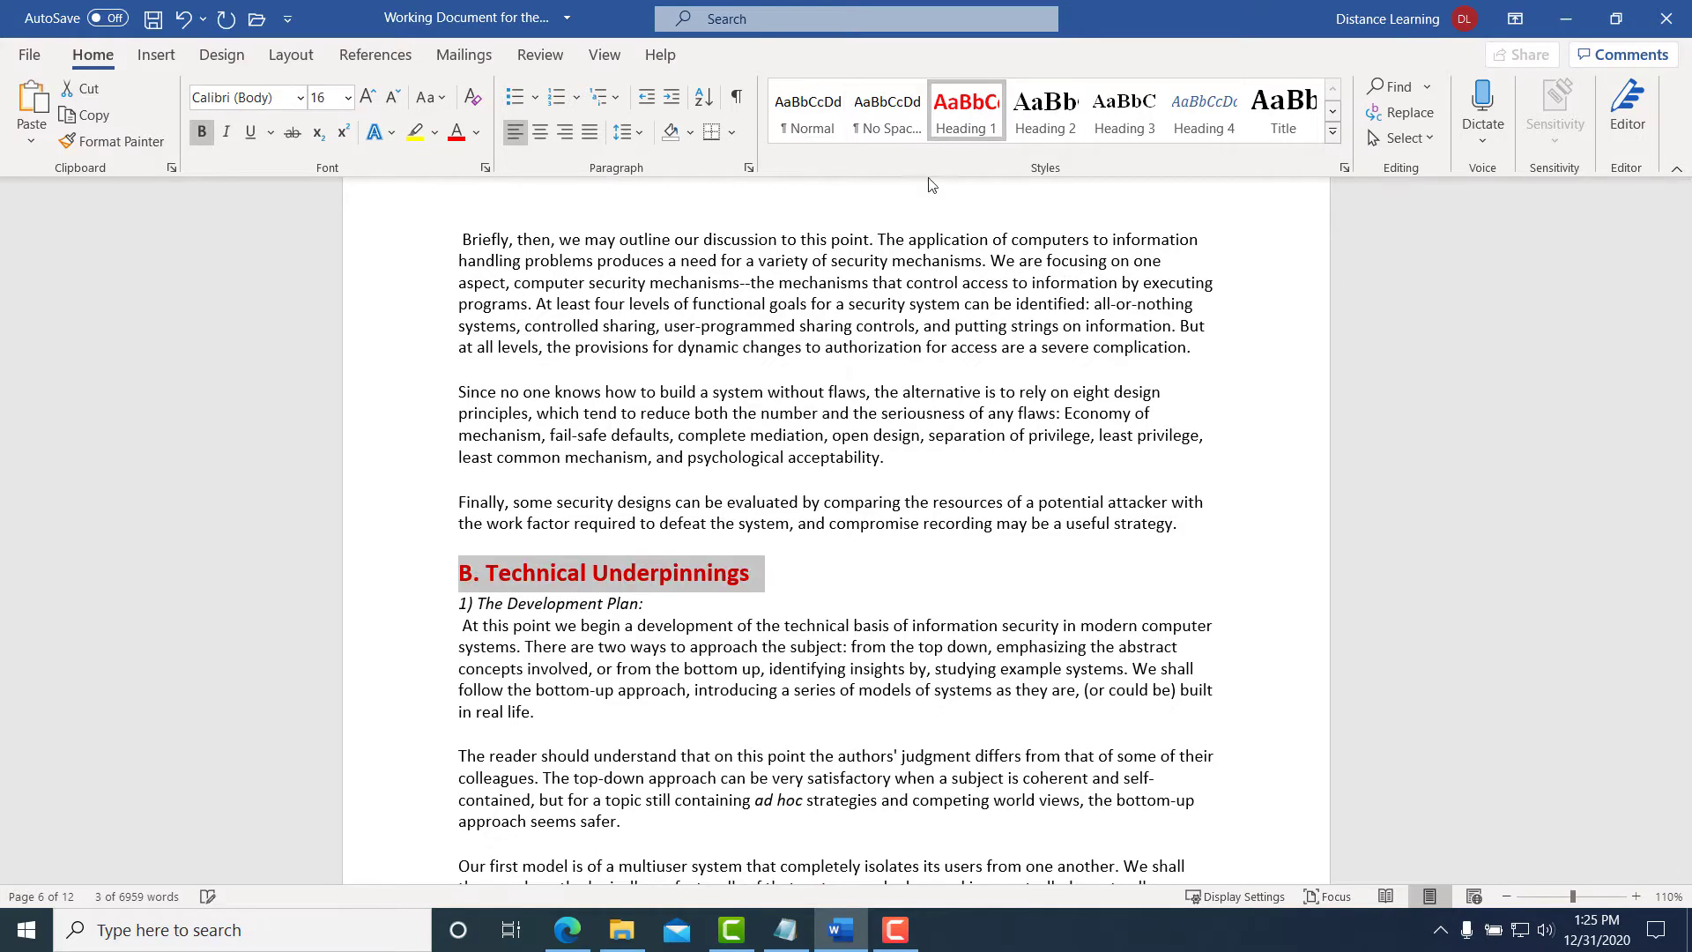
# Apply the Heading 1 style to the italic "2) The Essentials of Information Security:" line
pyautogui.scroll(-15, 670, 564)
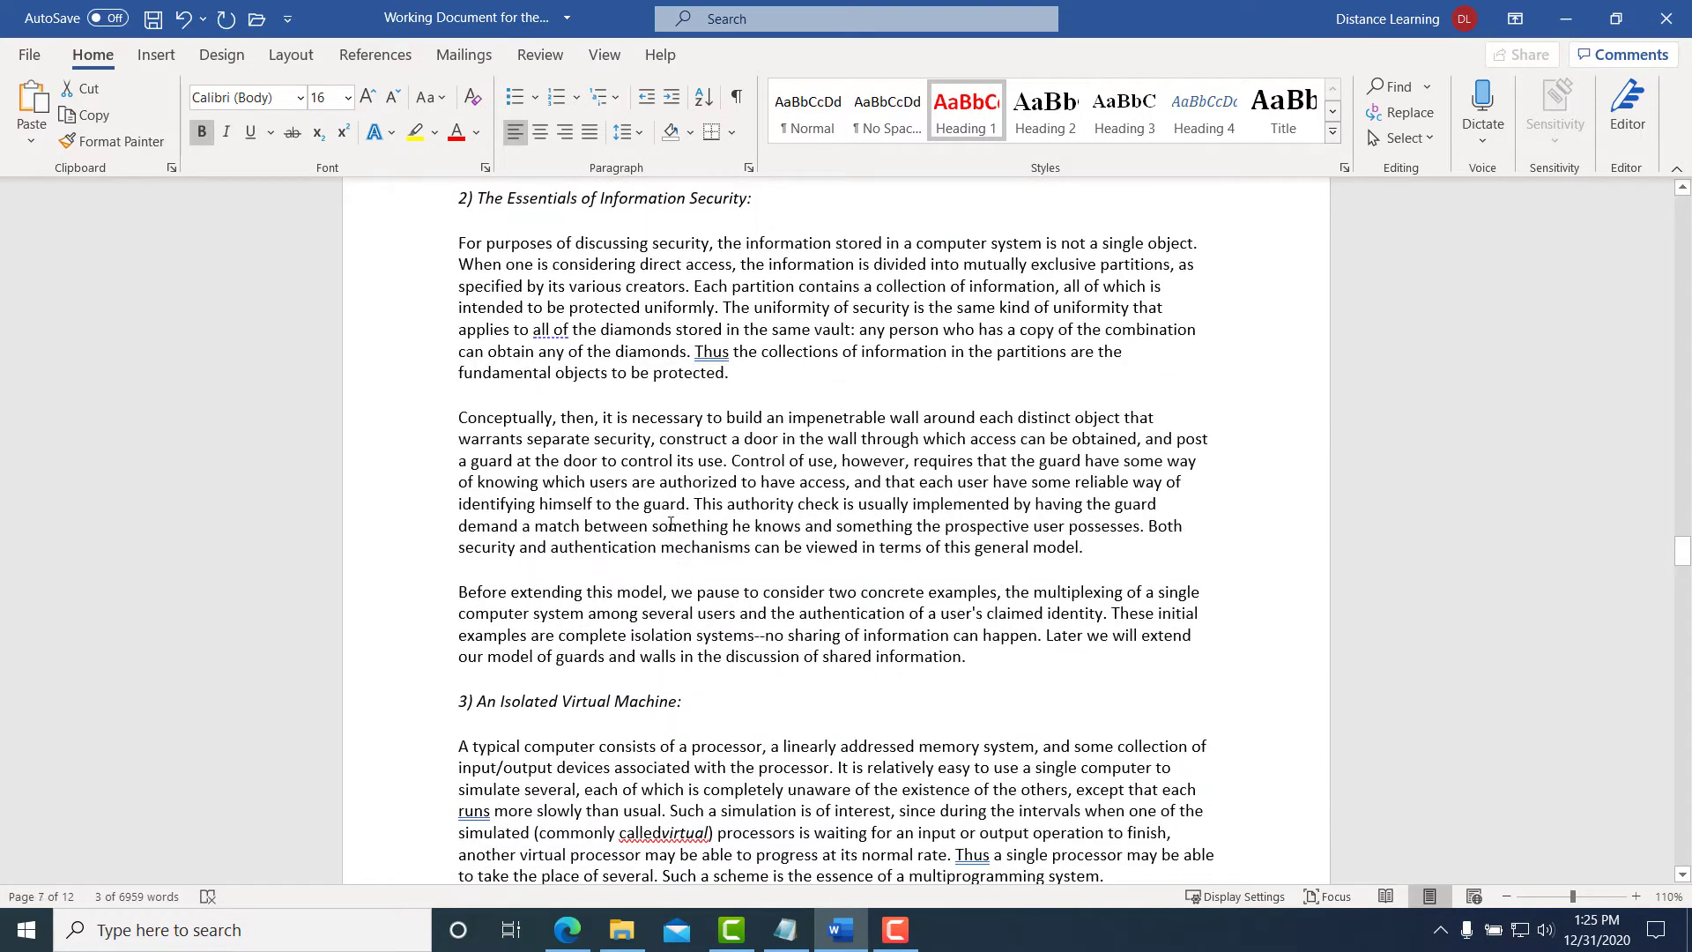
pyautogui.scroll(3, 798, 432)
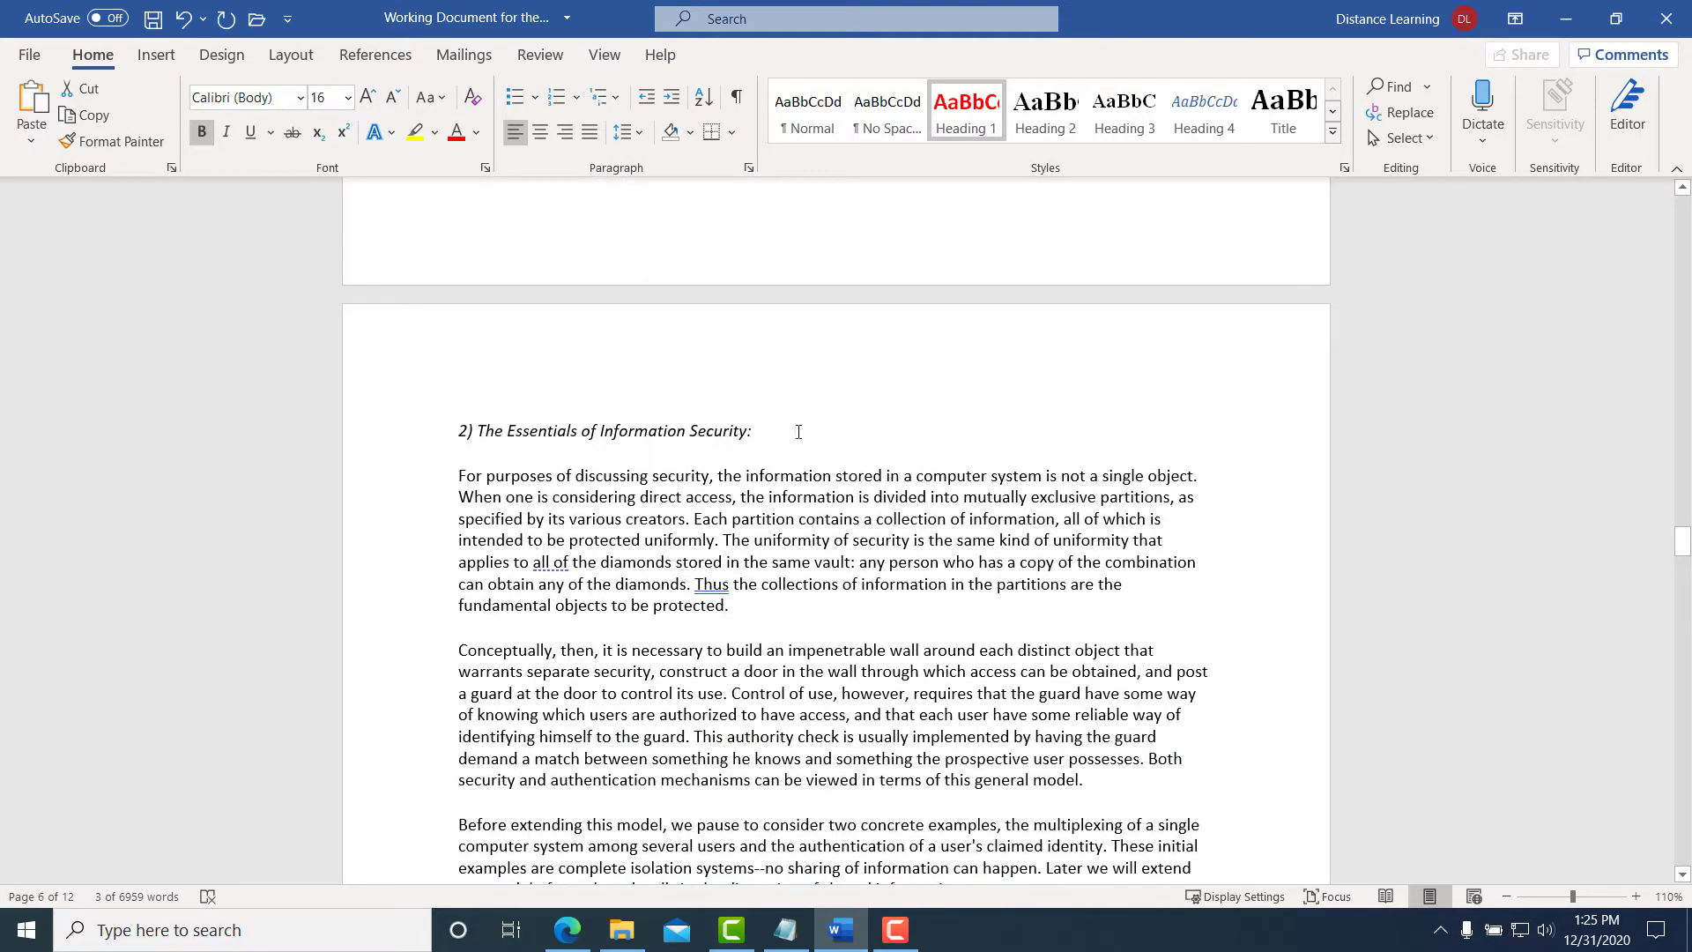
pyautogui.click(410, 430)
pyautogui.click(966, 111)
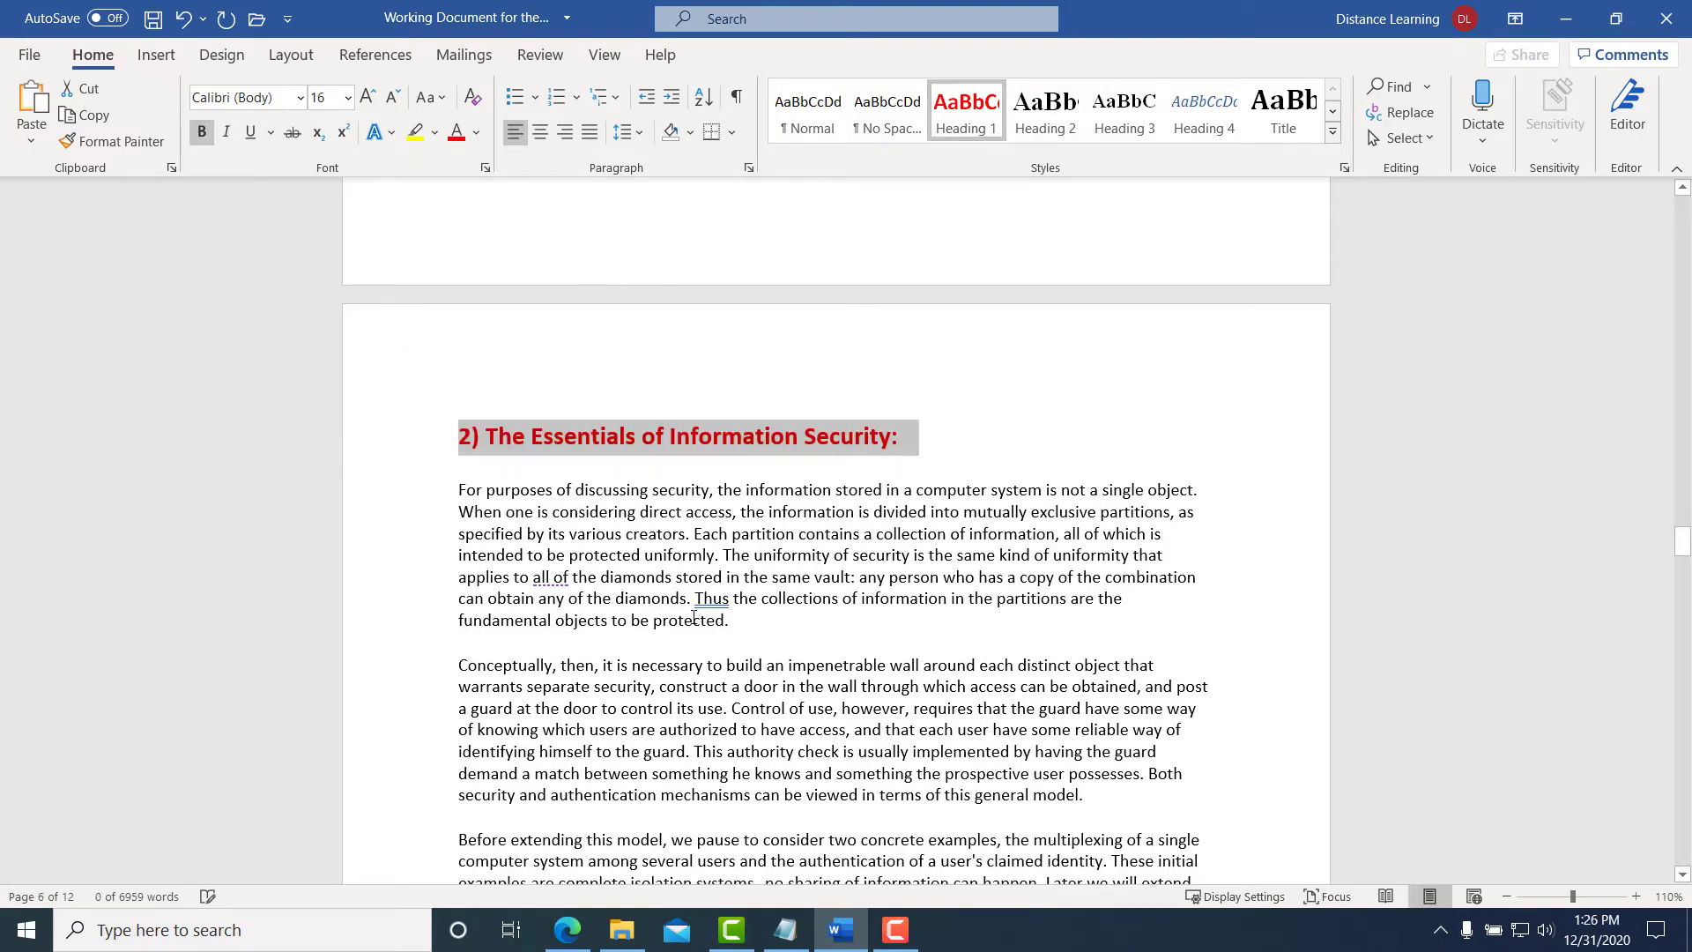
# Apply the Heading 1 style to the italic "3) An Isolated Virtual Machine:" line
pyautogui.scroll(-10, 695, 617)
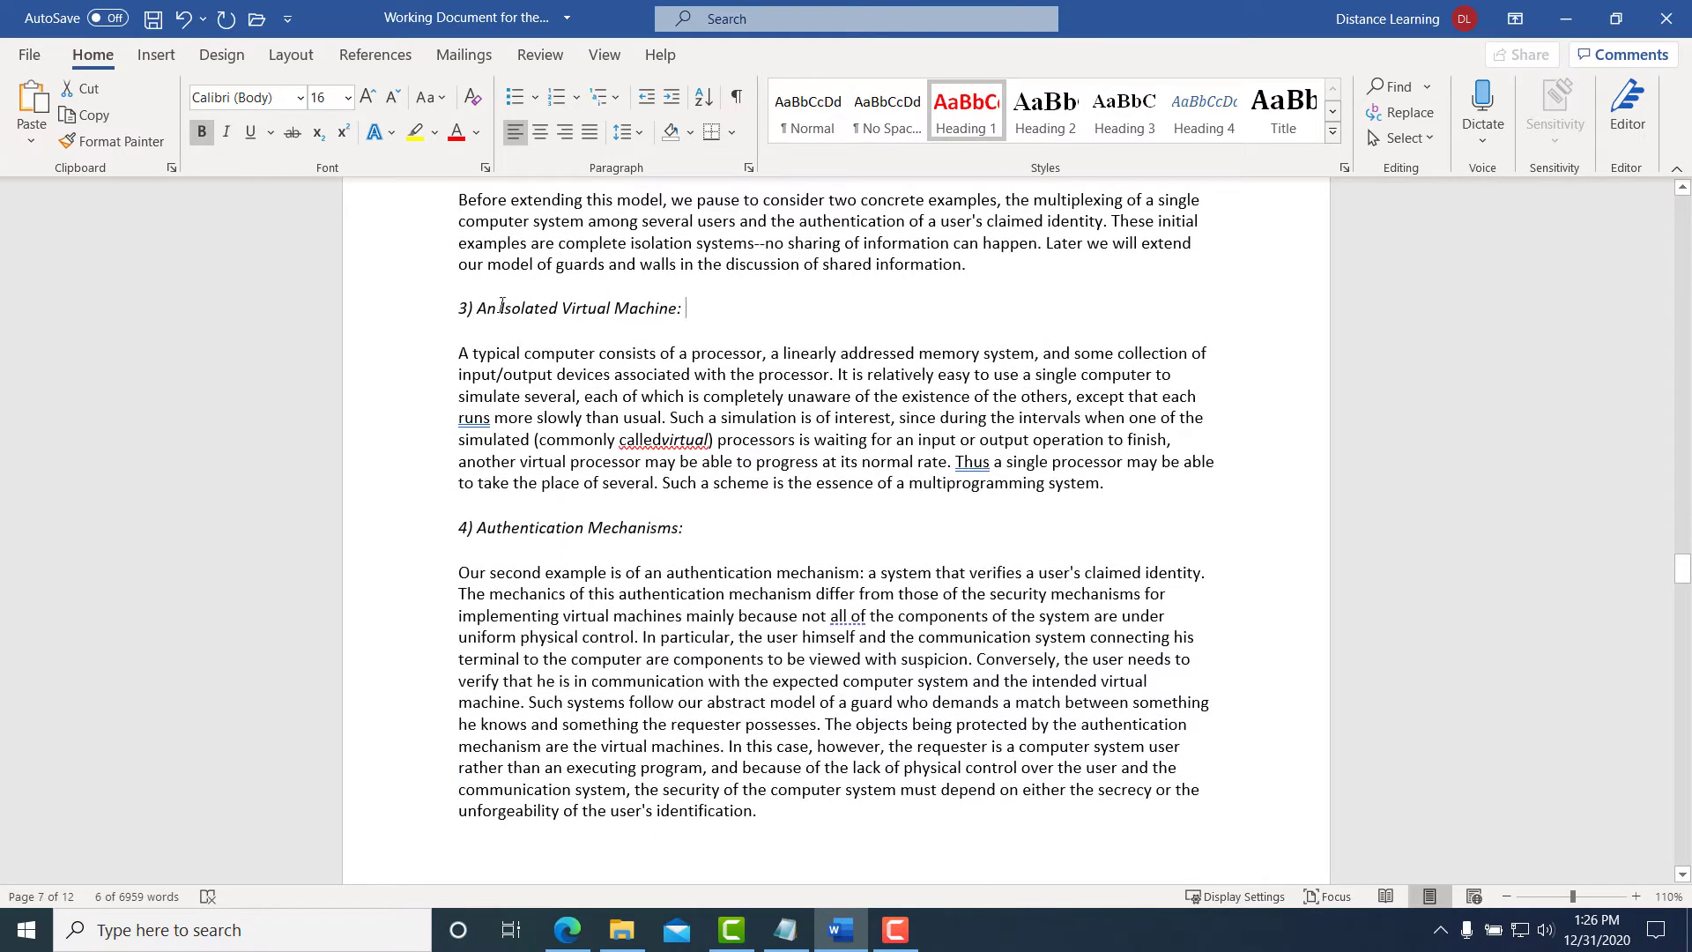
pyautogui.click(397, 311)
pyautogui.click(966, 110)
# Apply the Heading 2 style to the "General Observations" subheading on the first page
pyautogui.scroll(-1, 600, 564)
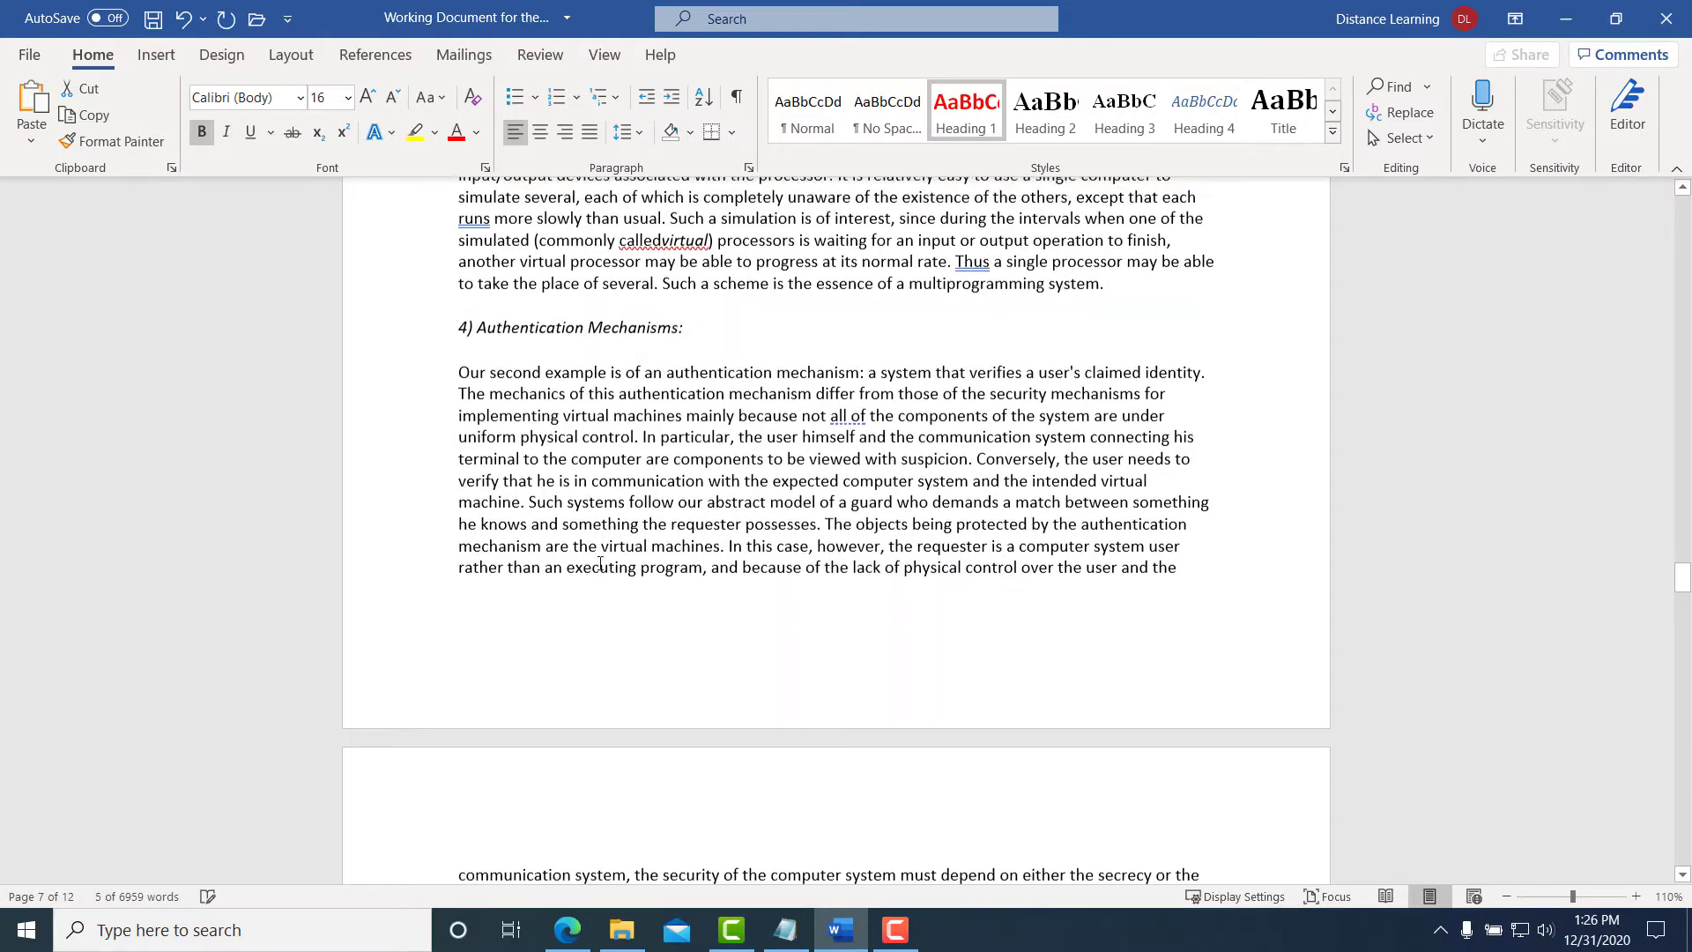
pyautogui.scroll(-20, 600, 565)
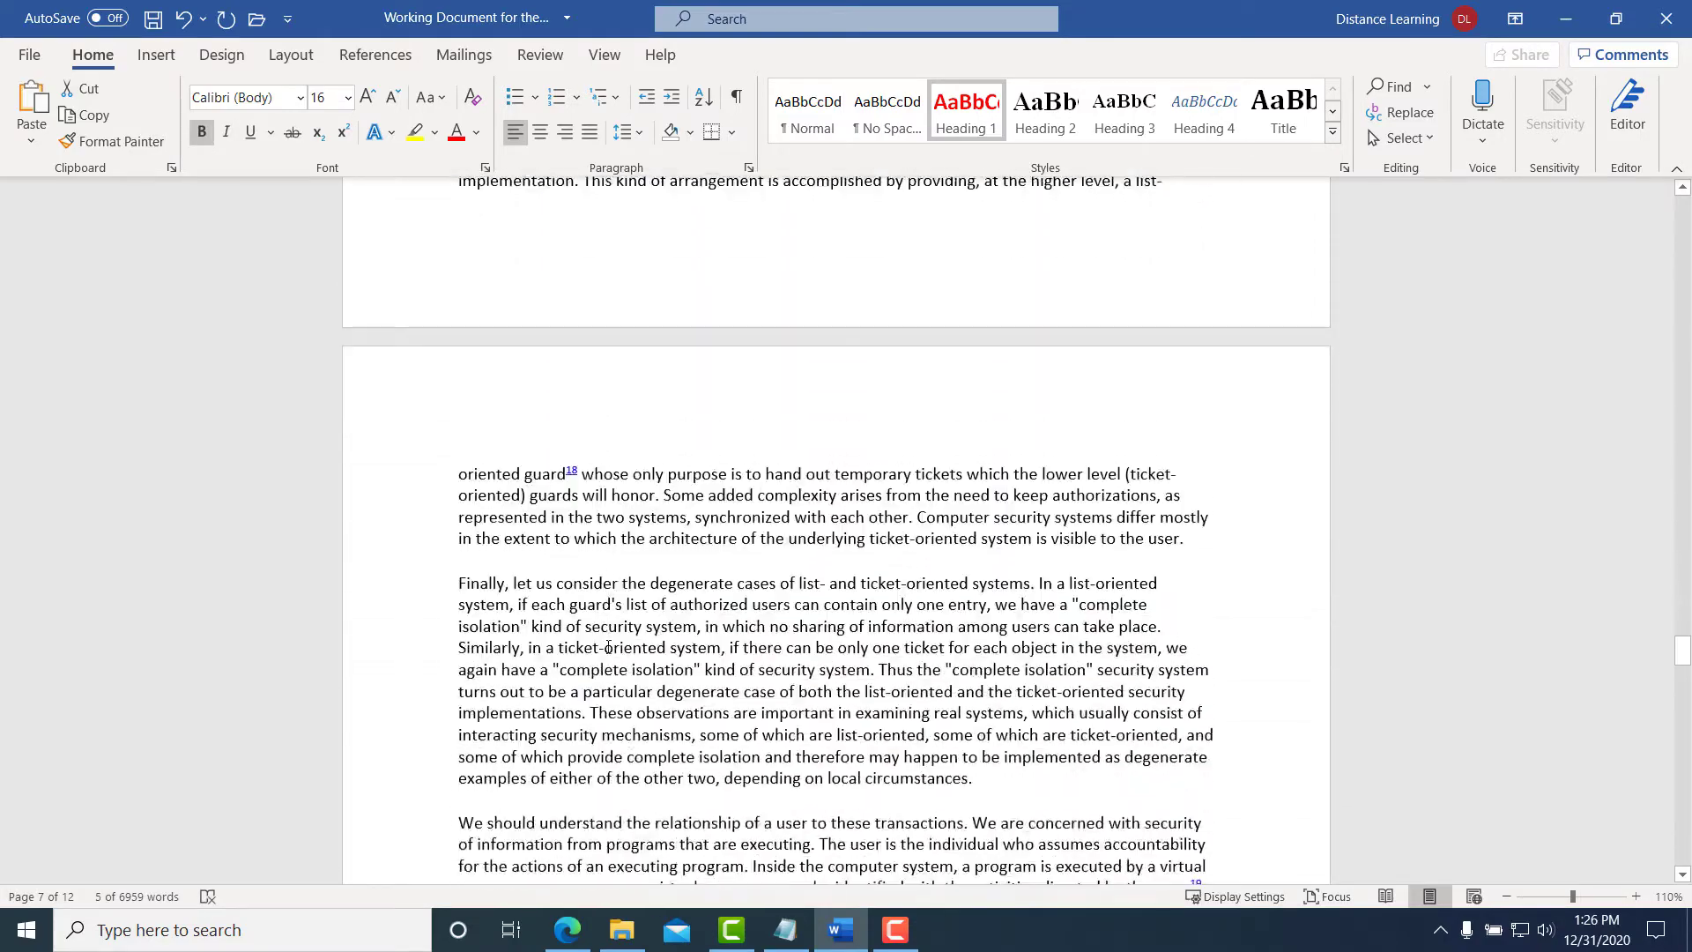
pyautogui.scroll(-20, 608, 647)
pyautogui.moveTo(1682, 722); pyautogui.dragTo(1651, 185)
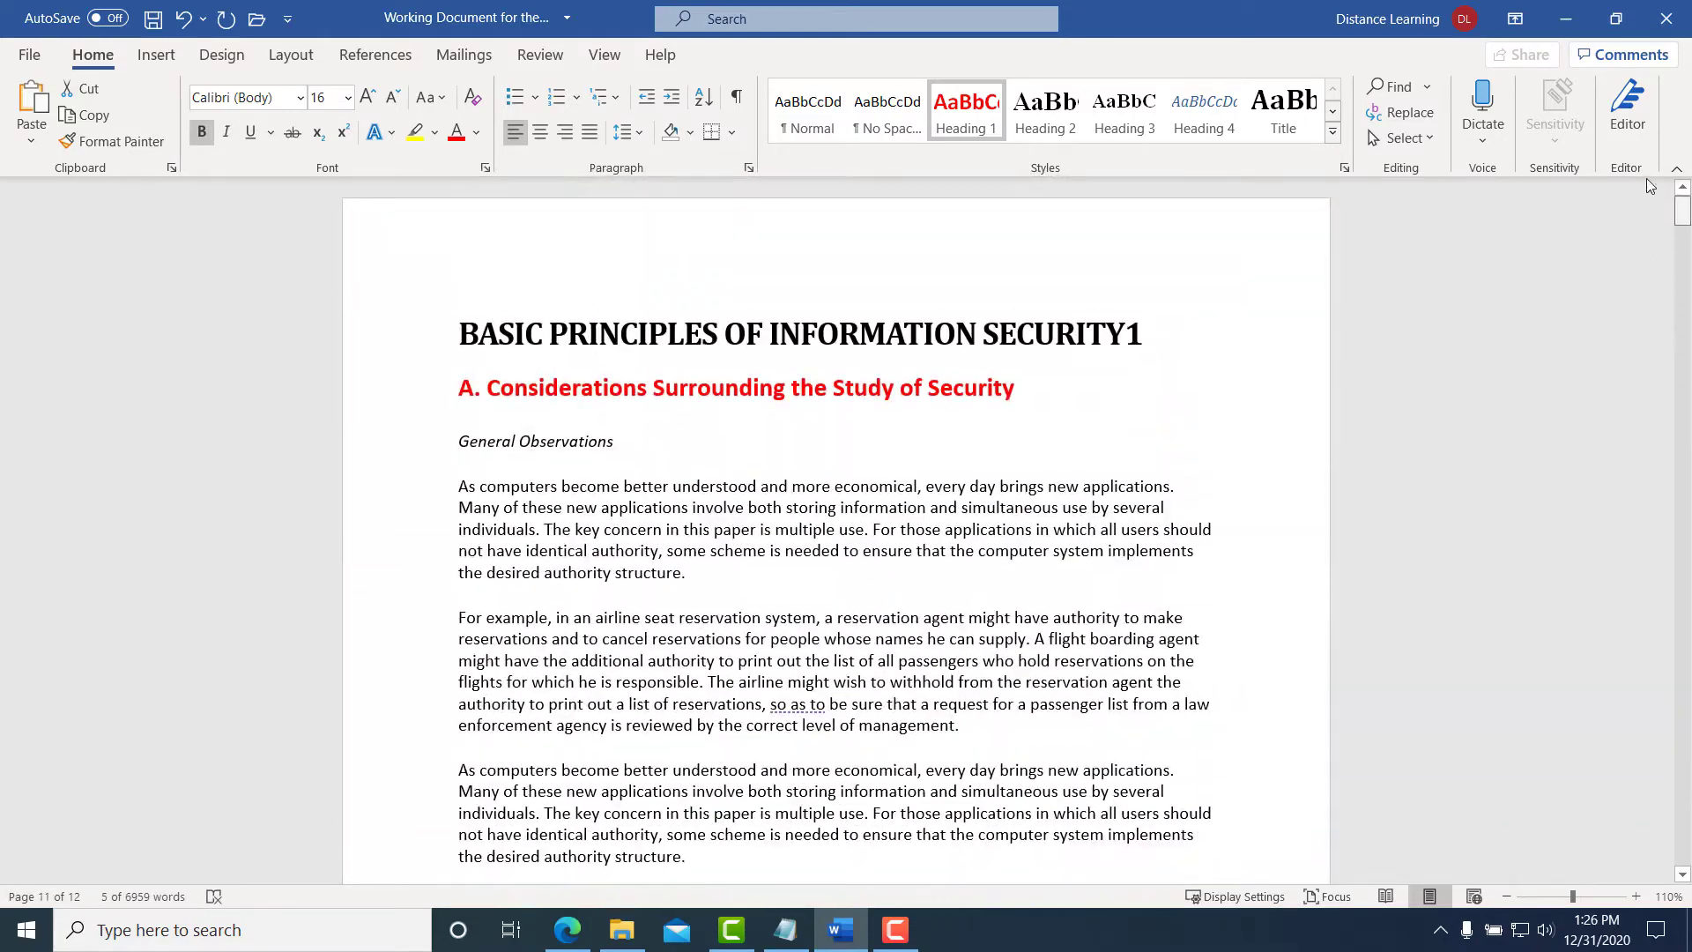
pyautogui.click(582, 451)
pyautogui.moveTo(612, 442); pyautogui.dragTo(454, 435)
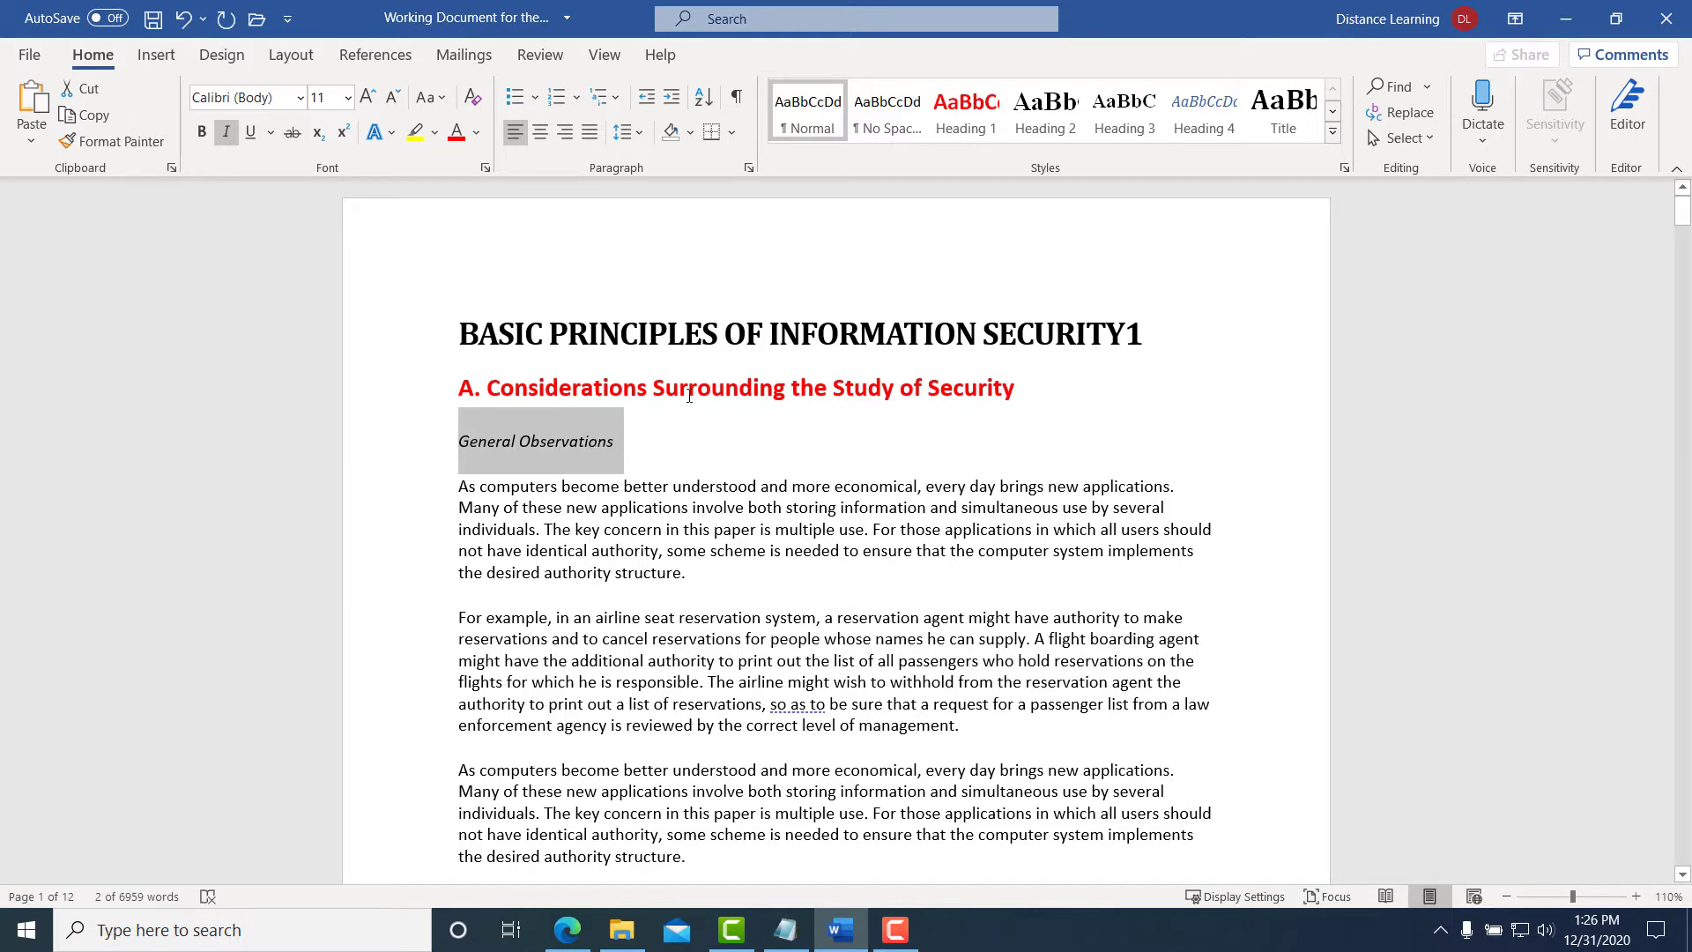
pyautogui.click(1049, 129)
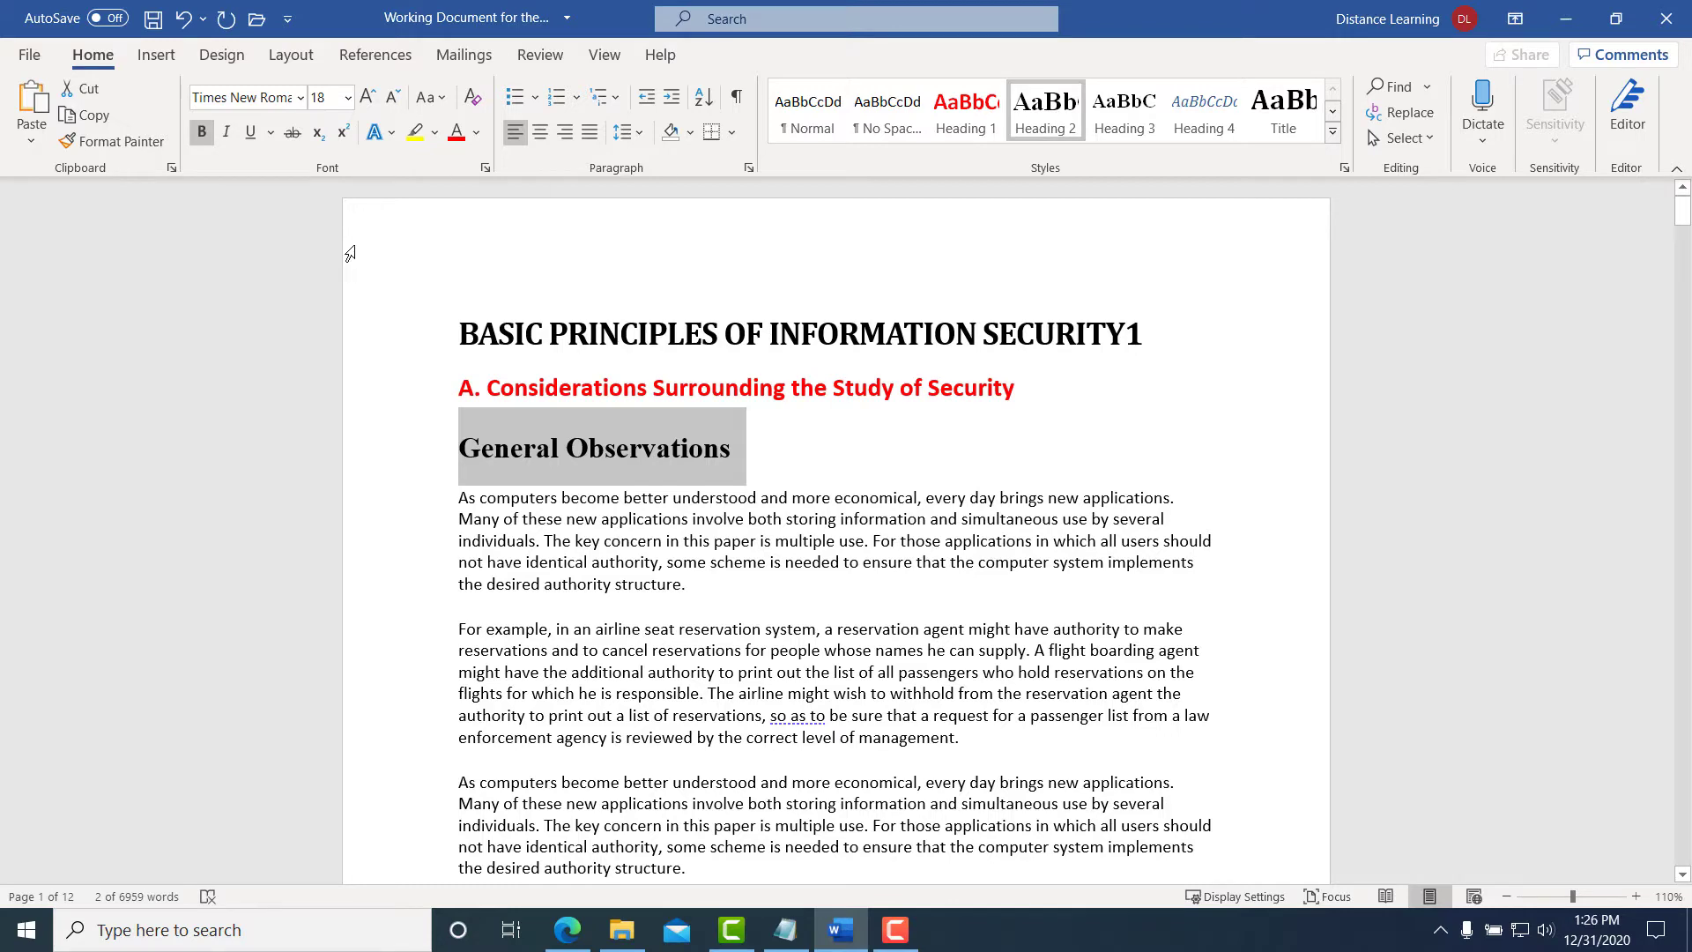
# Set the "General Observations" subheading to Calibri (Body) at size 14 and update the Heading 2 style to match it
pyautogui.click(298, 103)
pyautogui.click(243, 189)
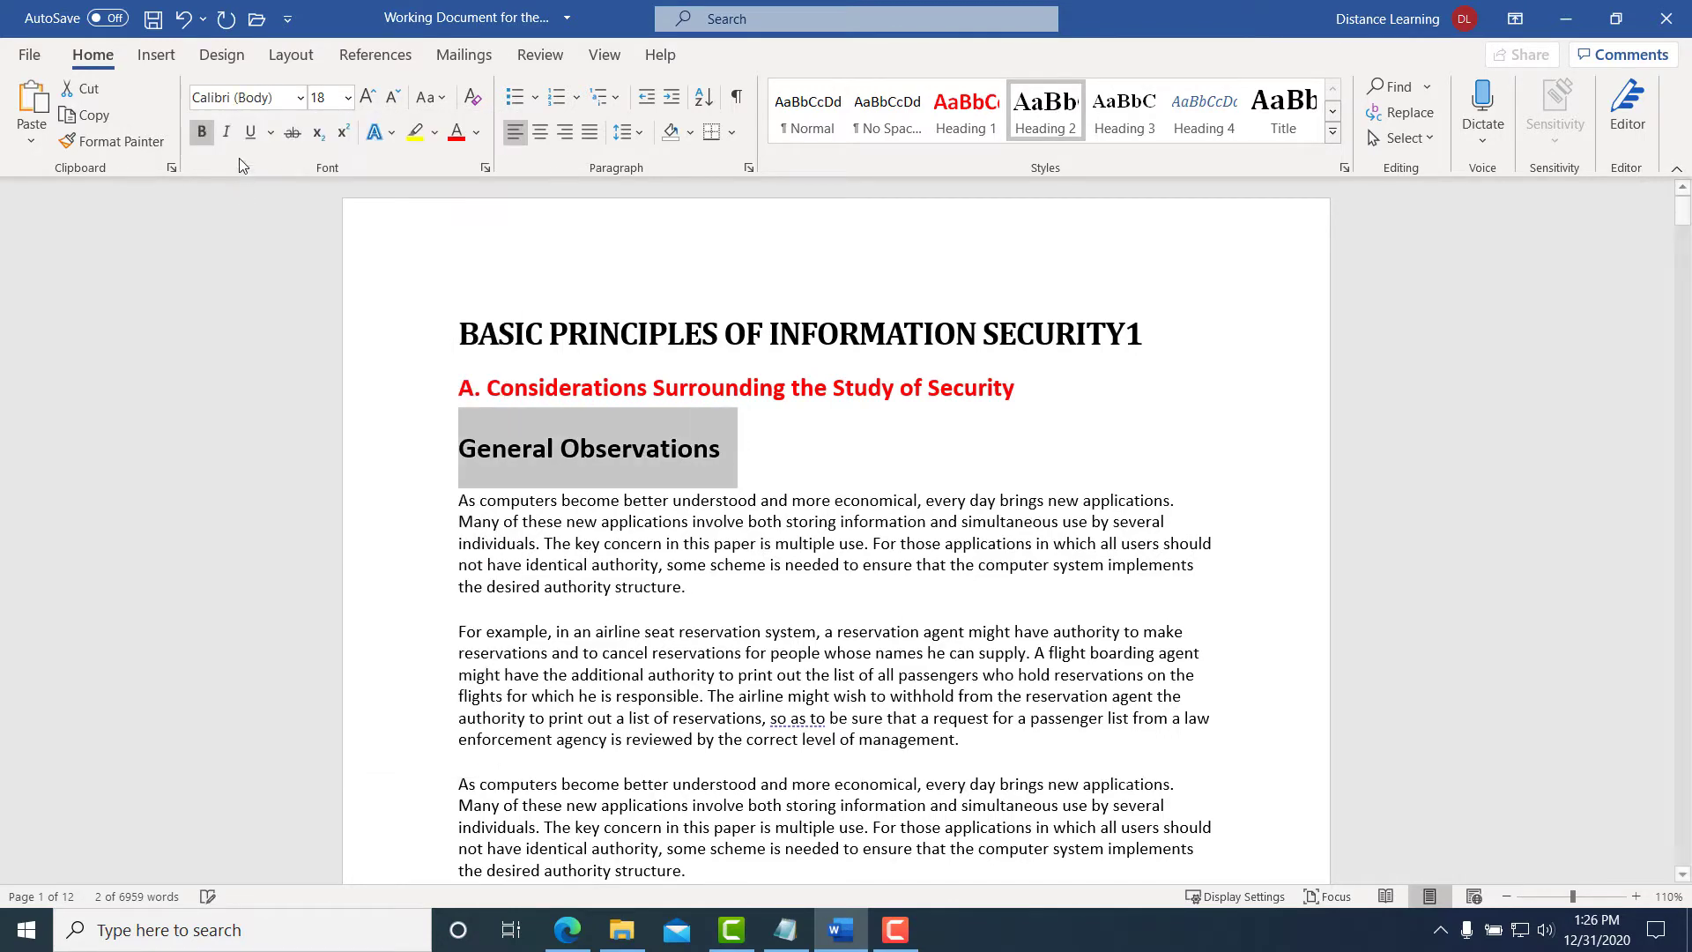
pyautogui.click(392, 99)
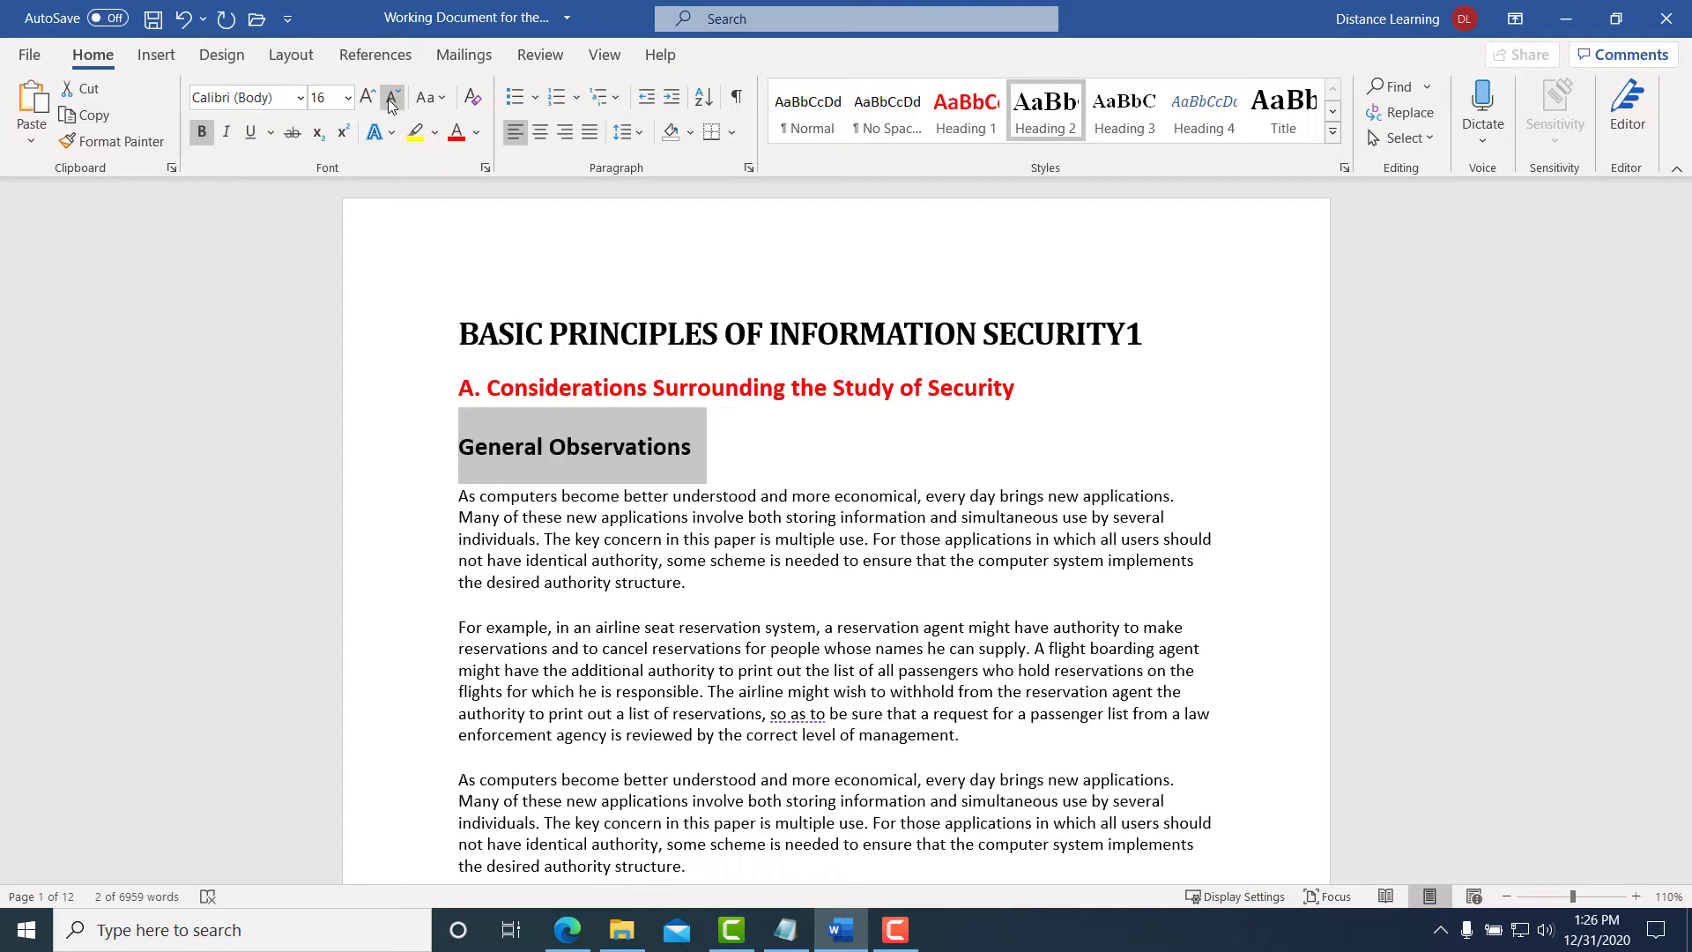
pyautogui.click(393, 98)
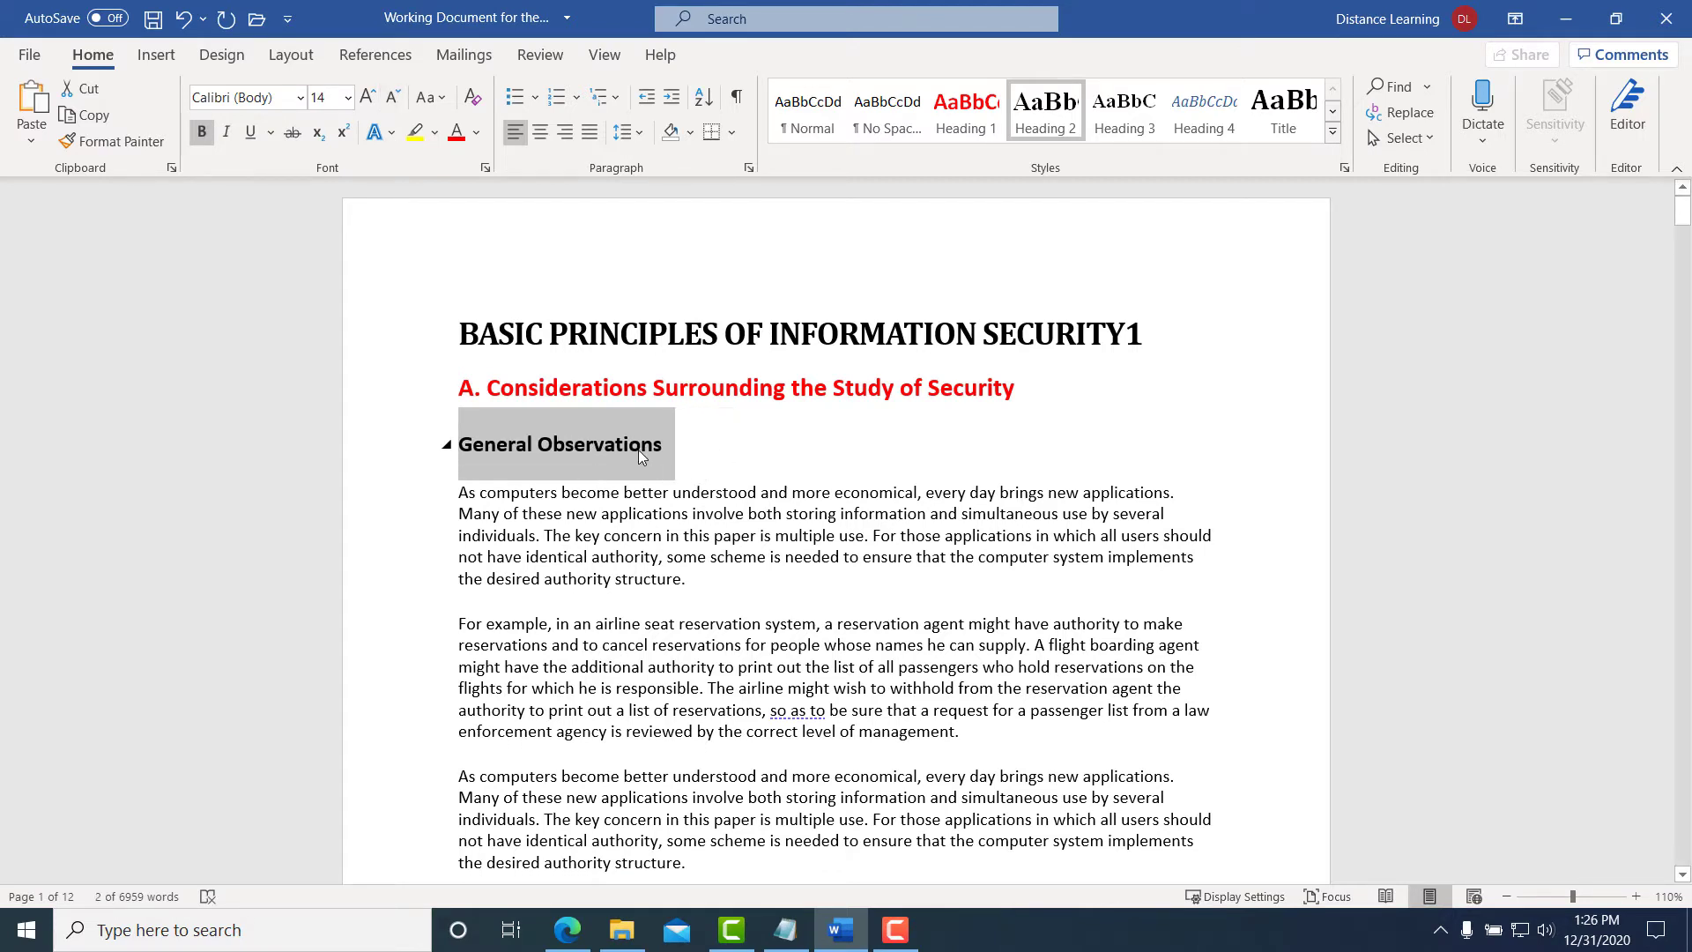
pyautogui.rightClick(1036, 128)
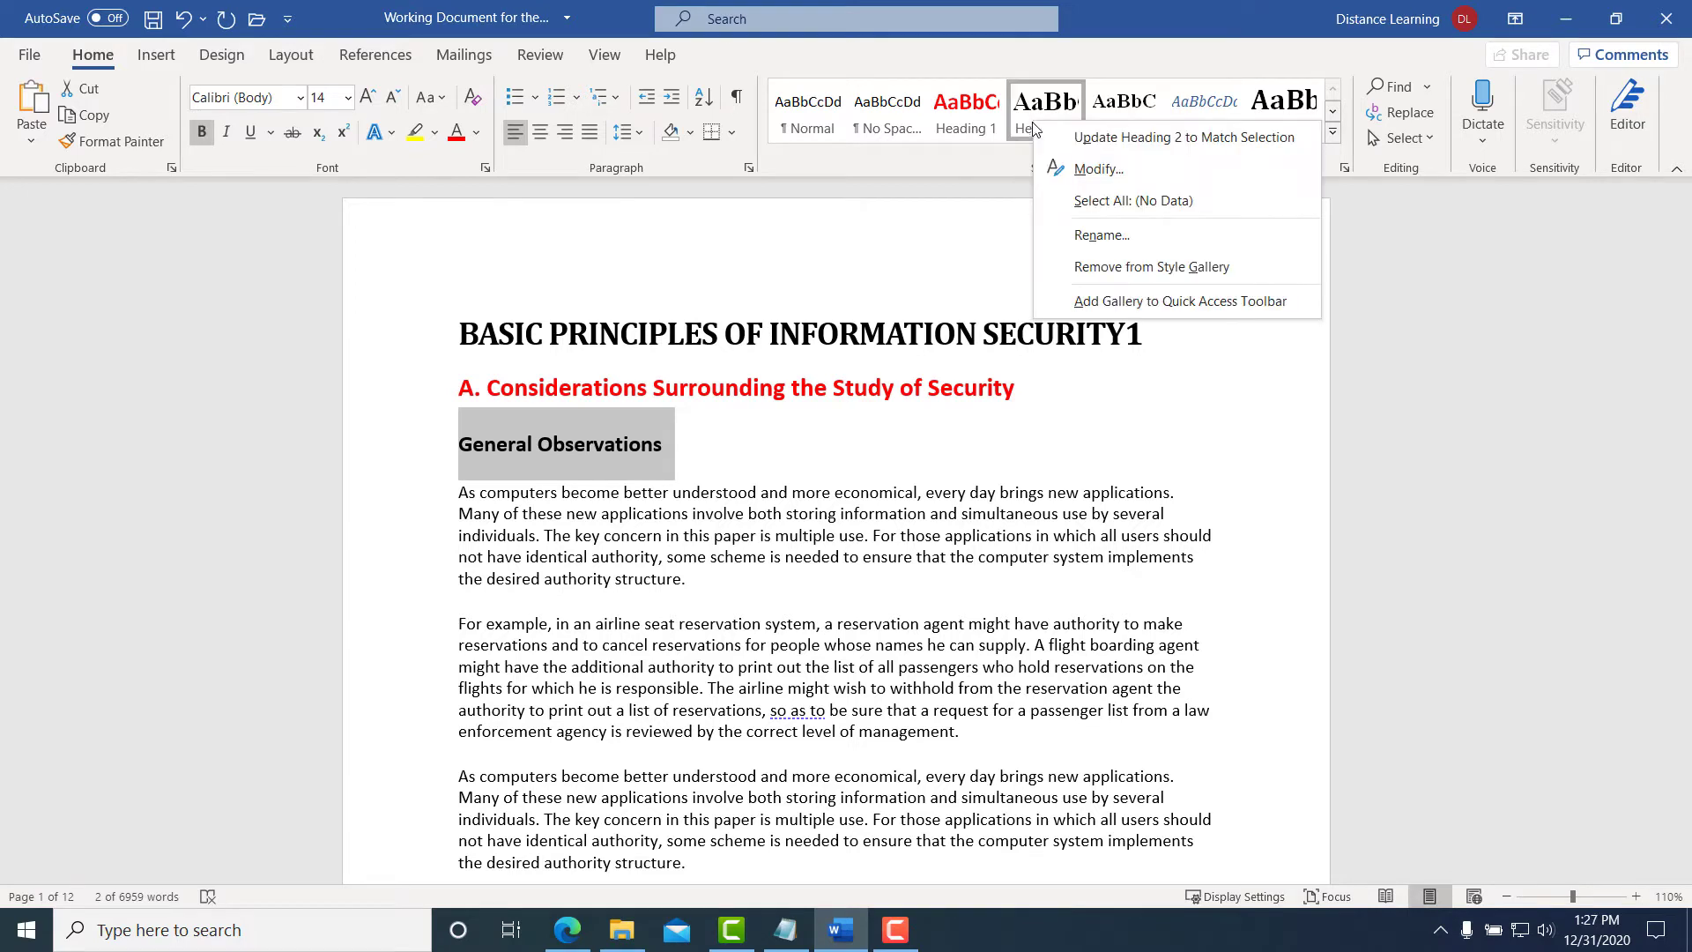
pyautogui.click(1098, 147)
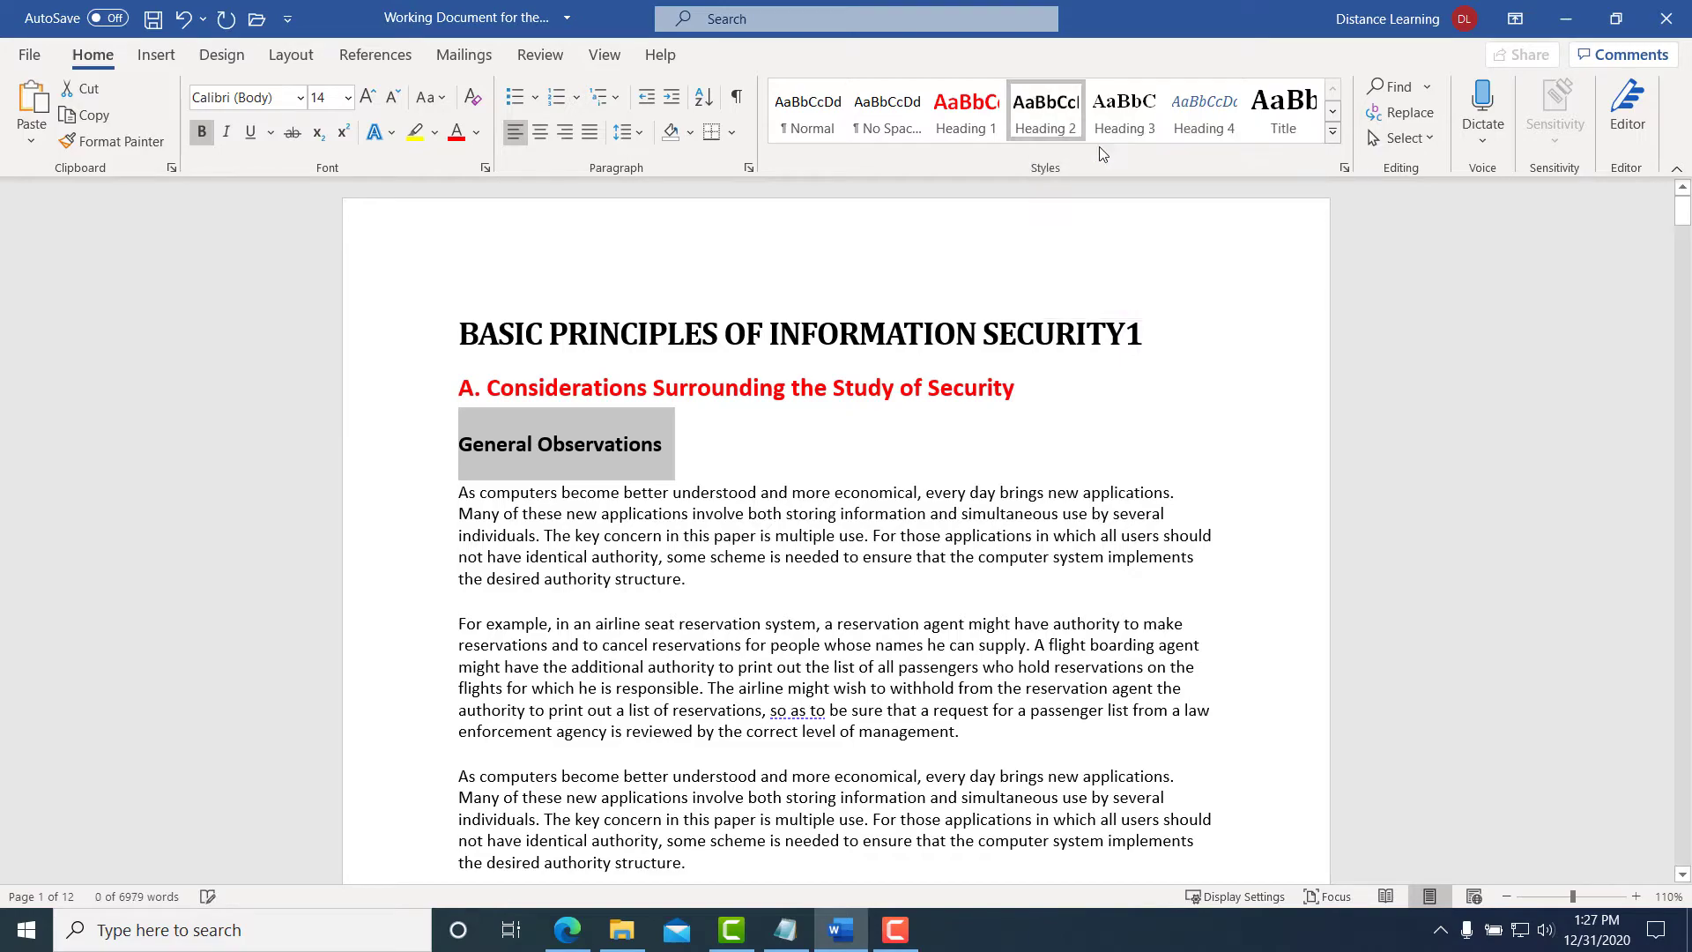
pyautogui.click(699, 483)
# Apply the Heading 2 style to the italic "Design Principles:" subheading
pyautogui.scroll(-15, 699, 476)
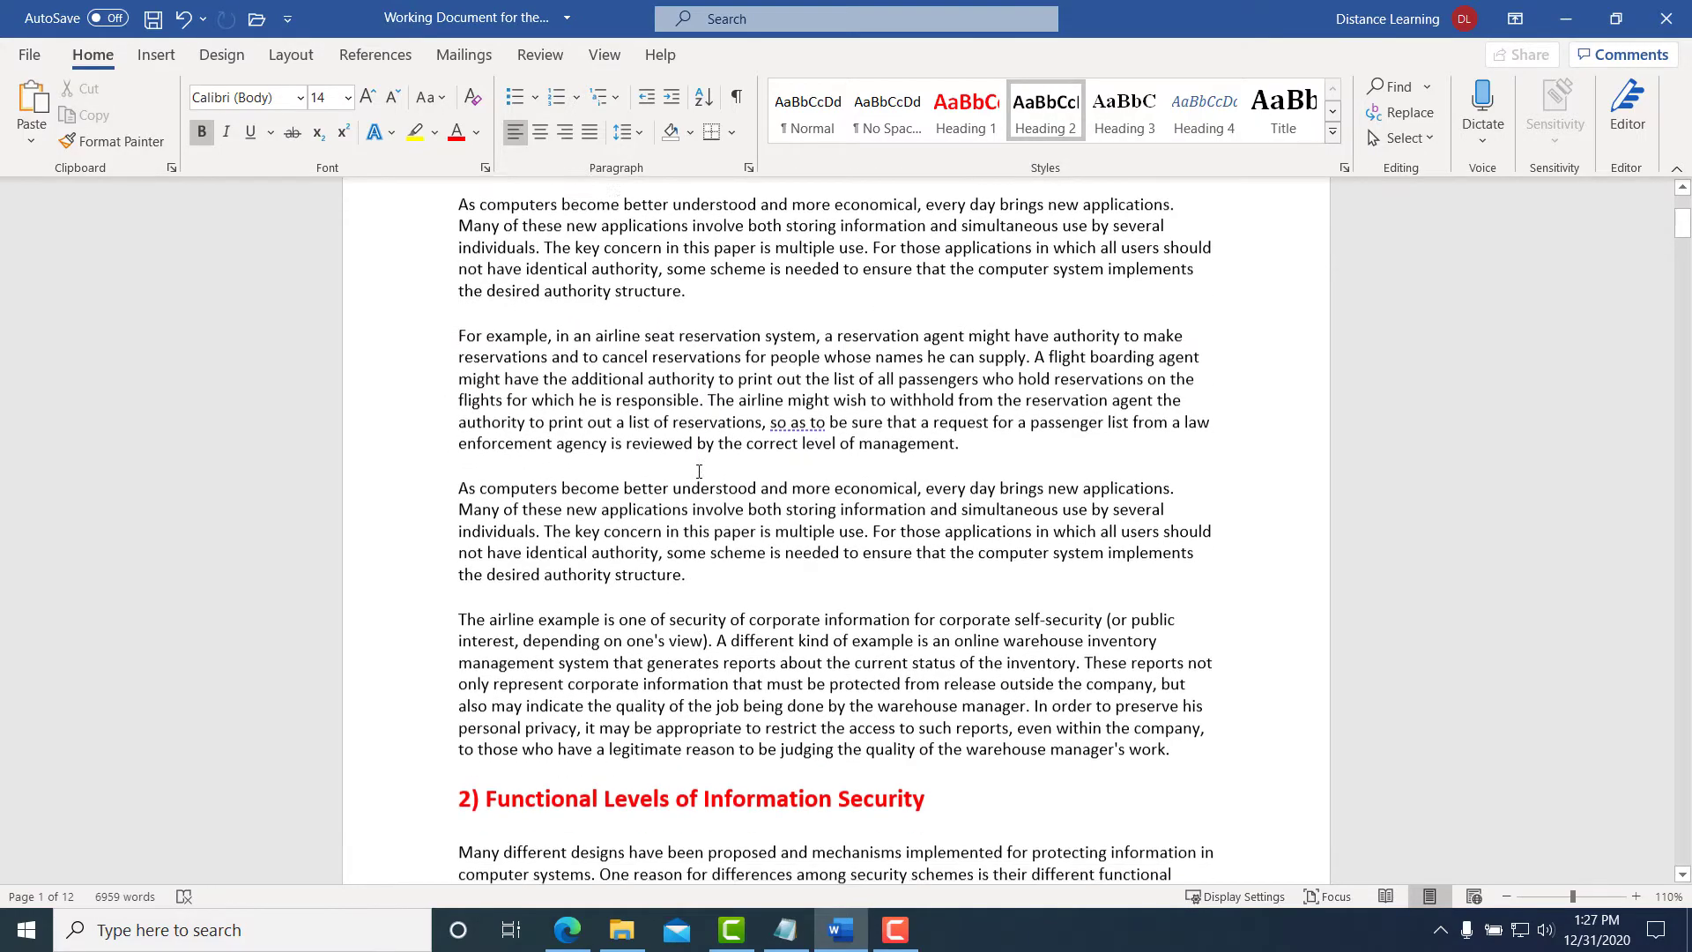
pyautogui.scroll(-20, 699, 471)
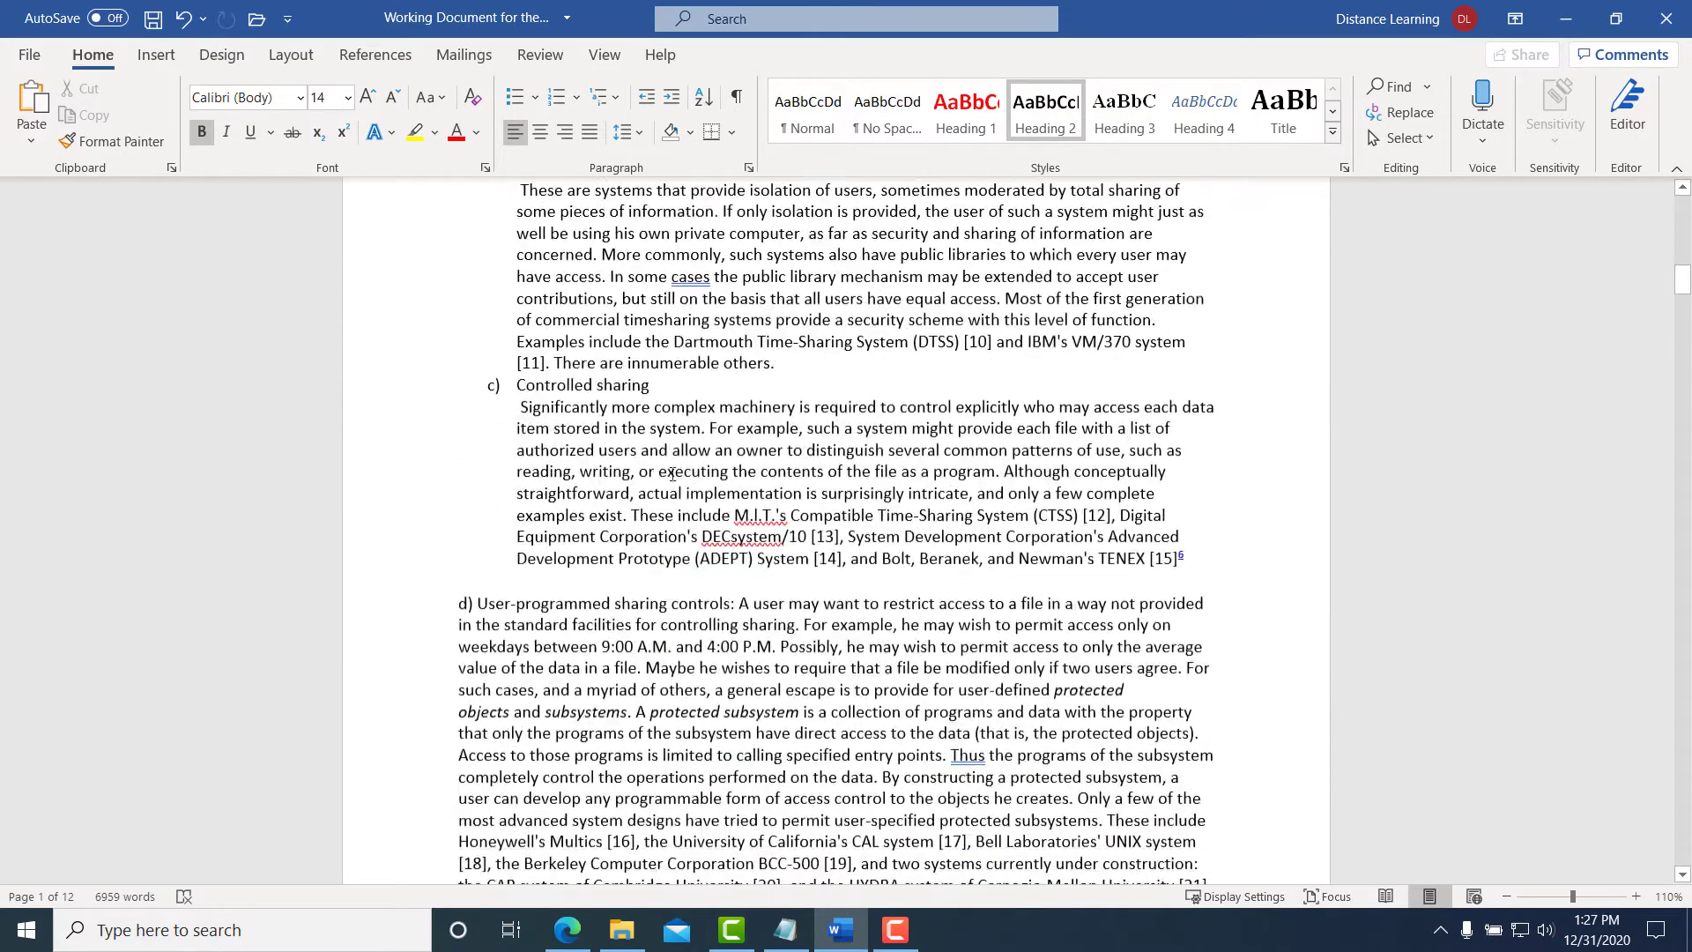
pyautogui.scroll(-15, 664, 489)
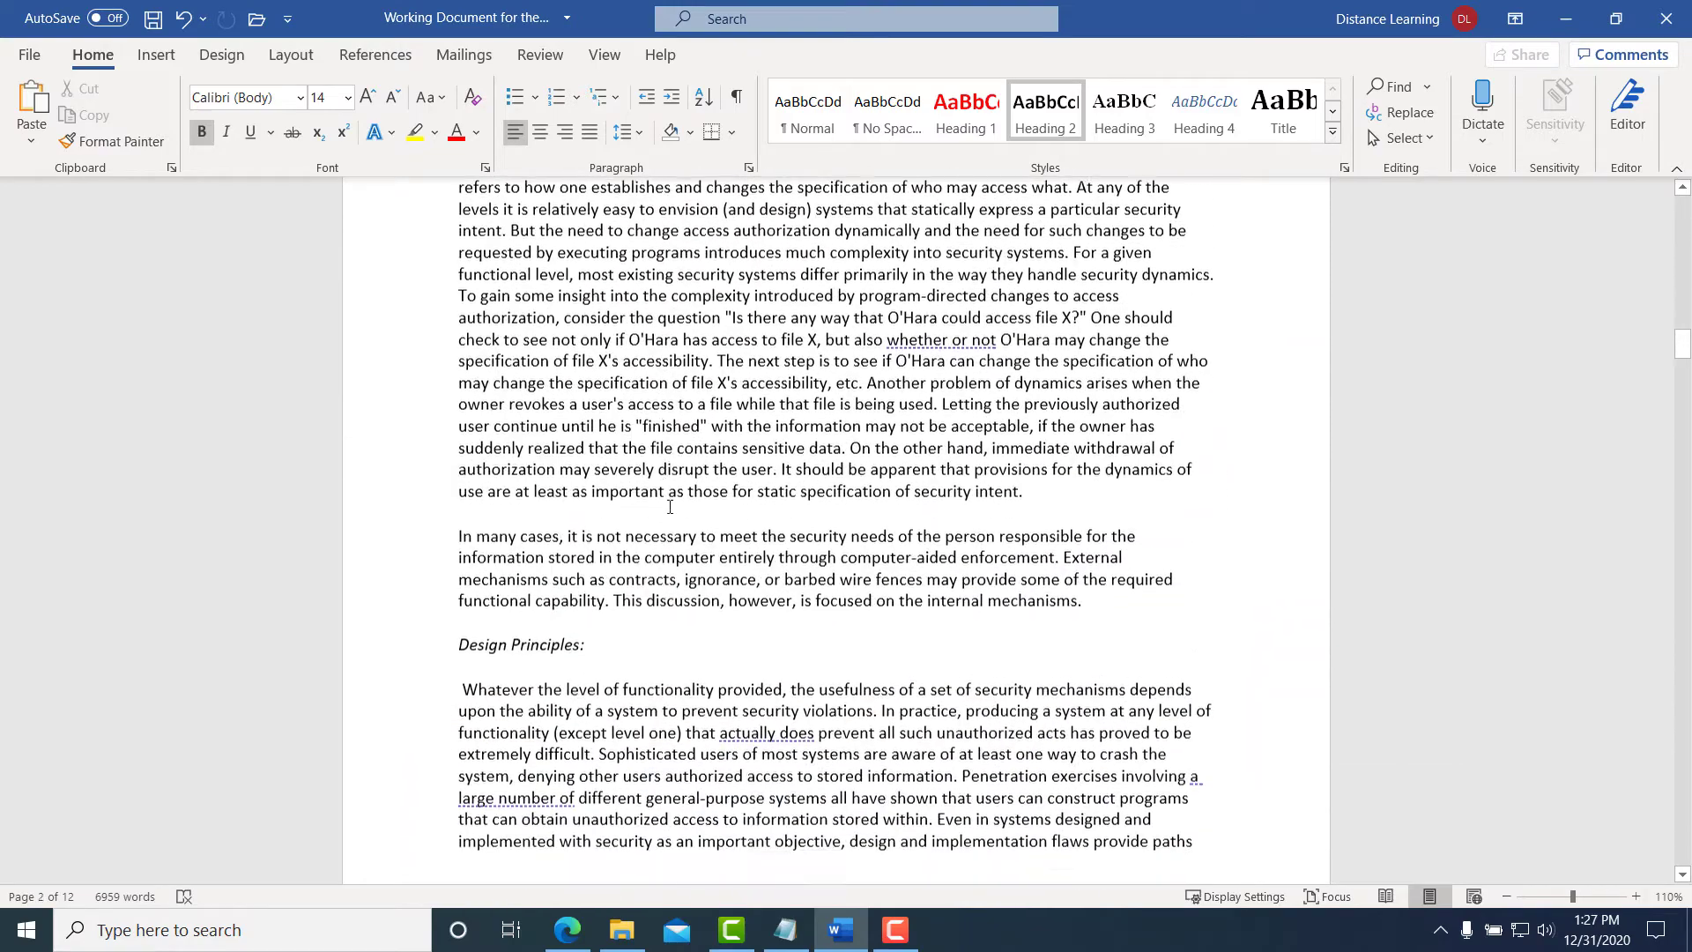
pyautogui.moveTo(611, 372); pyautogui.dragTo(451, 374)
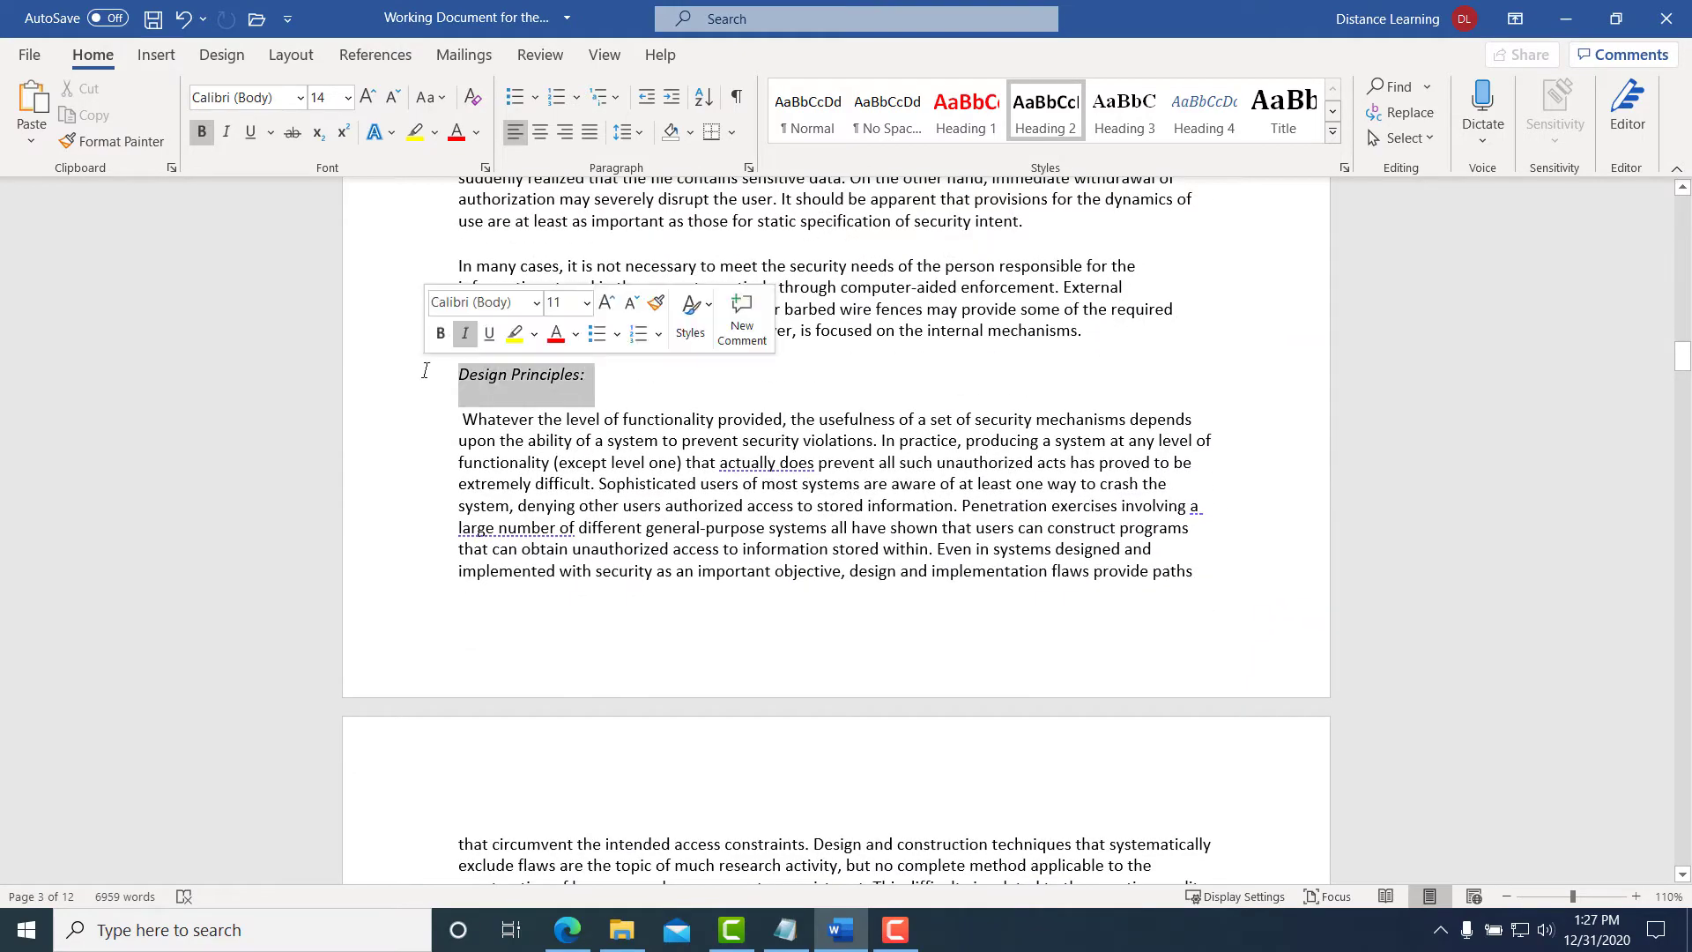
pyautogui.click(1046, 110)
# Apply the Heading 2 style to the "Complete mediation" and "Open design" subheadings
pyautogui.scroll(-5, 605, 470)
pyautogui.scroll(-12, 608, 476)
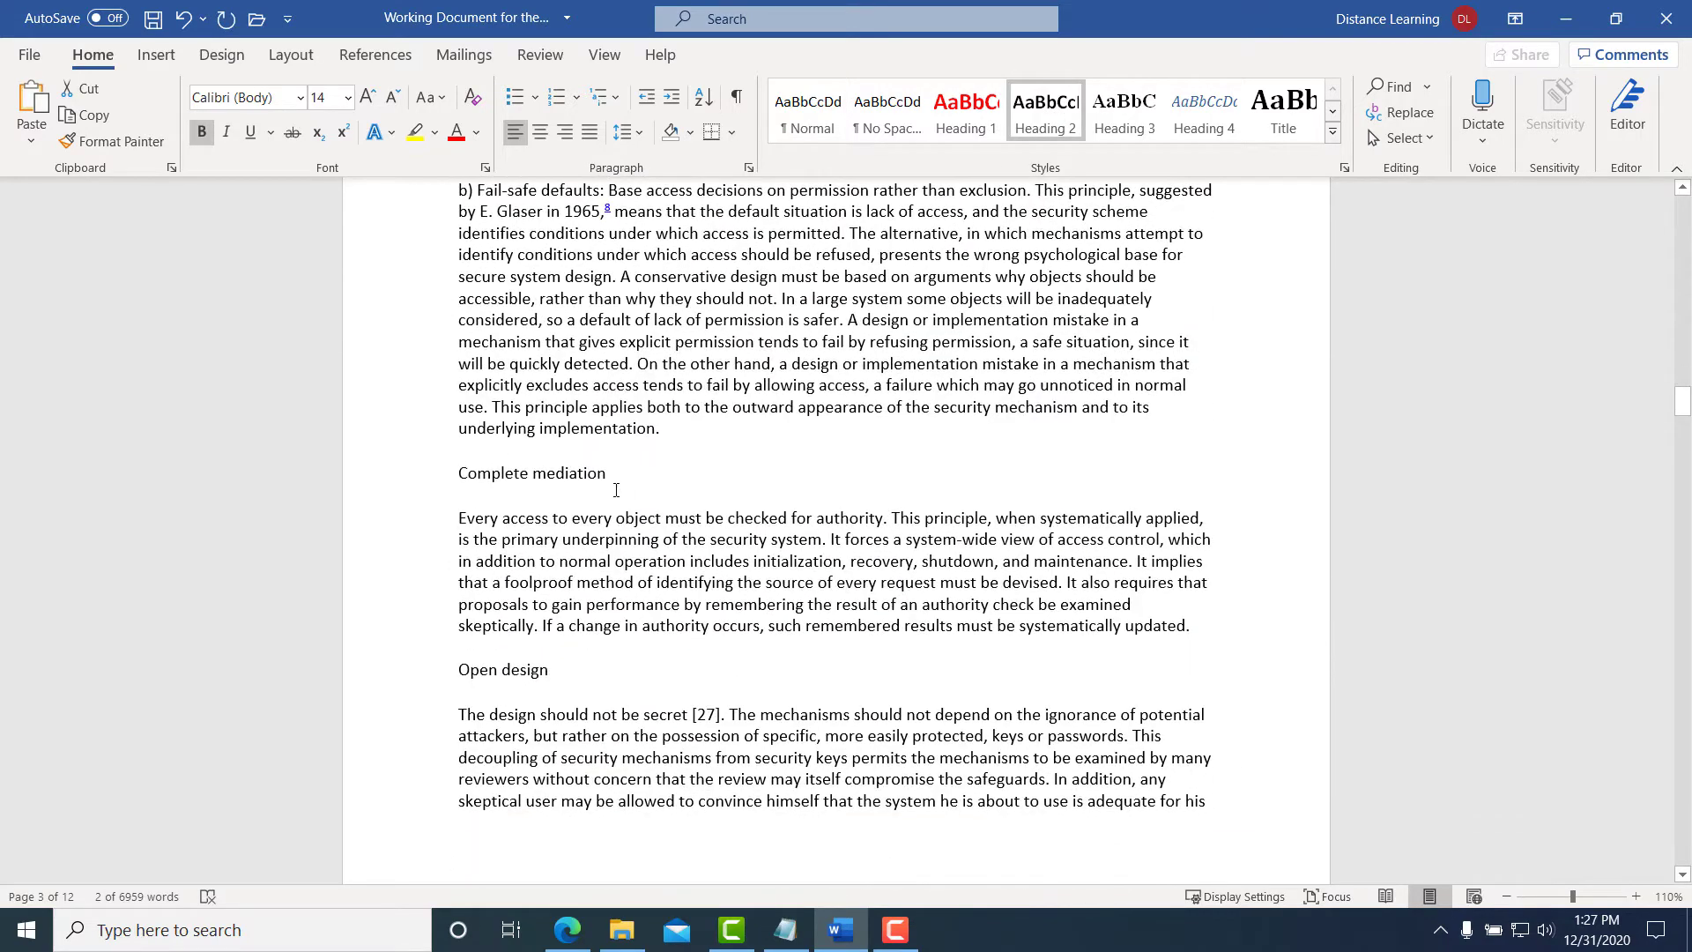
pyautogui.moveTo(617, 476); pyautogui.dragTo(453, 476)
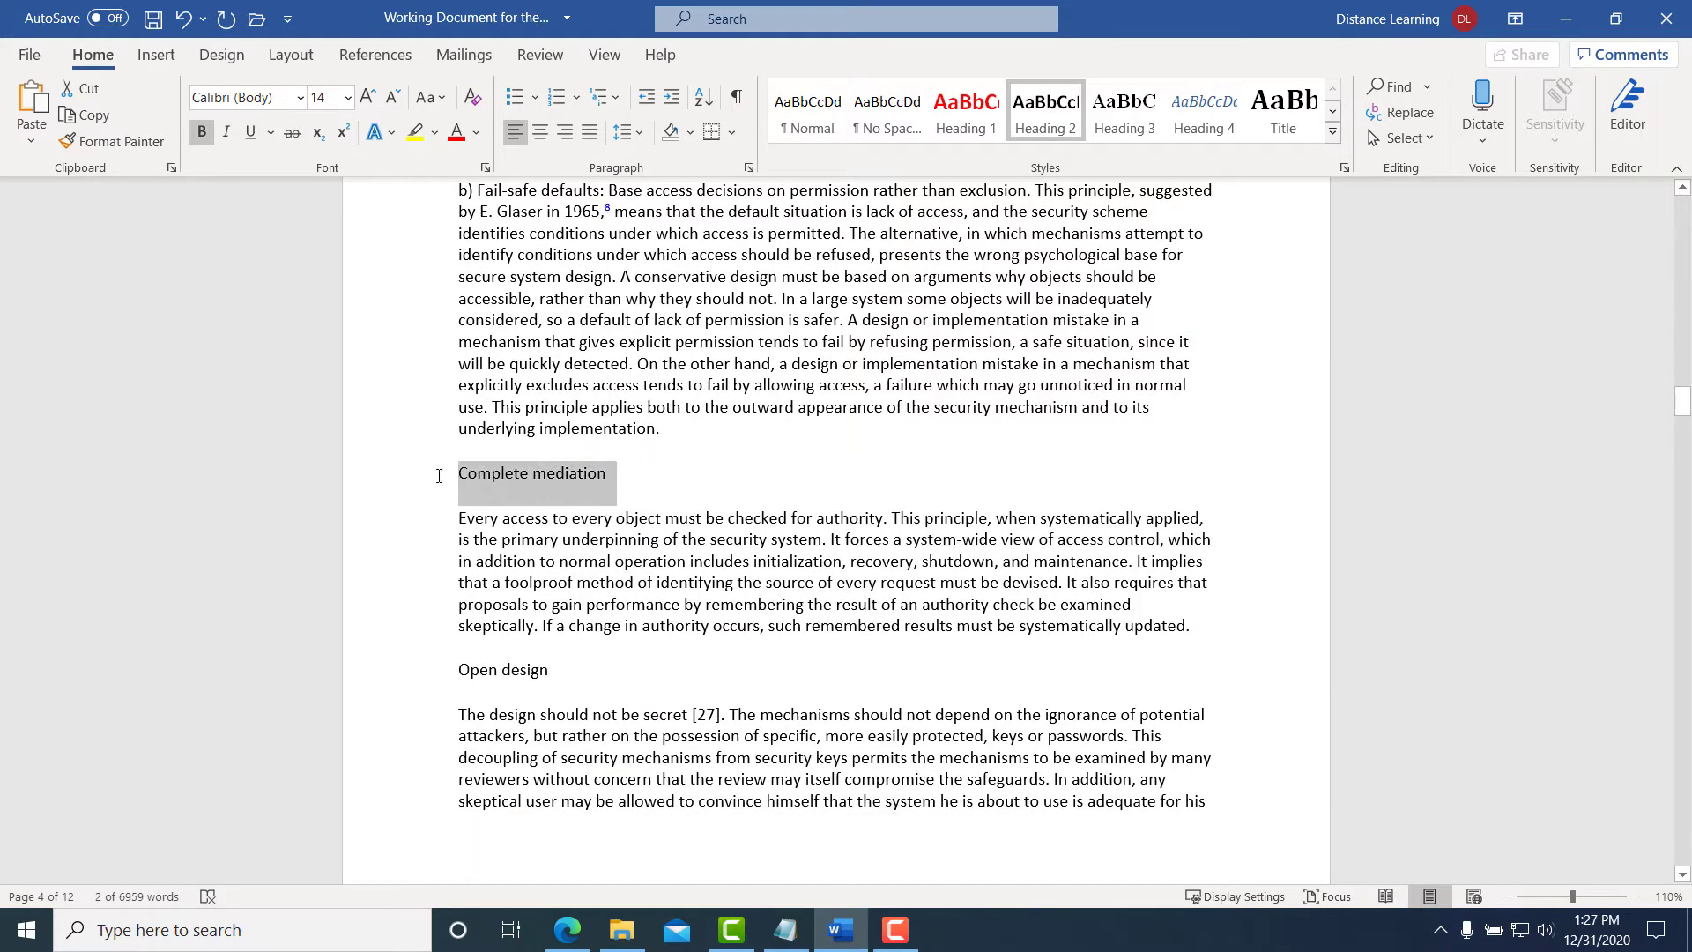
pyautogui.click(1045, 111)
pyautogui.scroll(-4, 636, 510)
pyautogui.moveTo(559, 443); pyautogui.dragTo(455, 444)
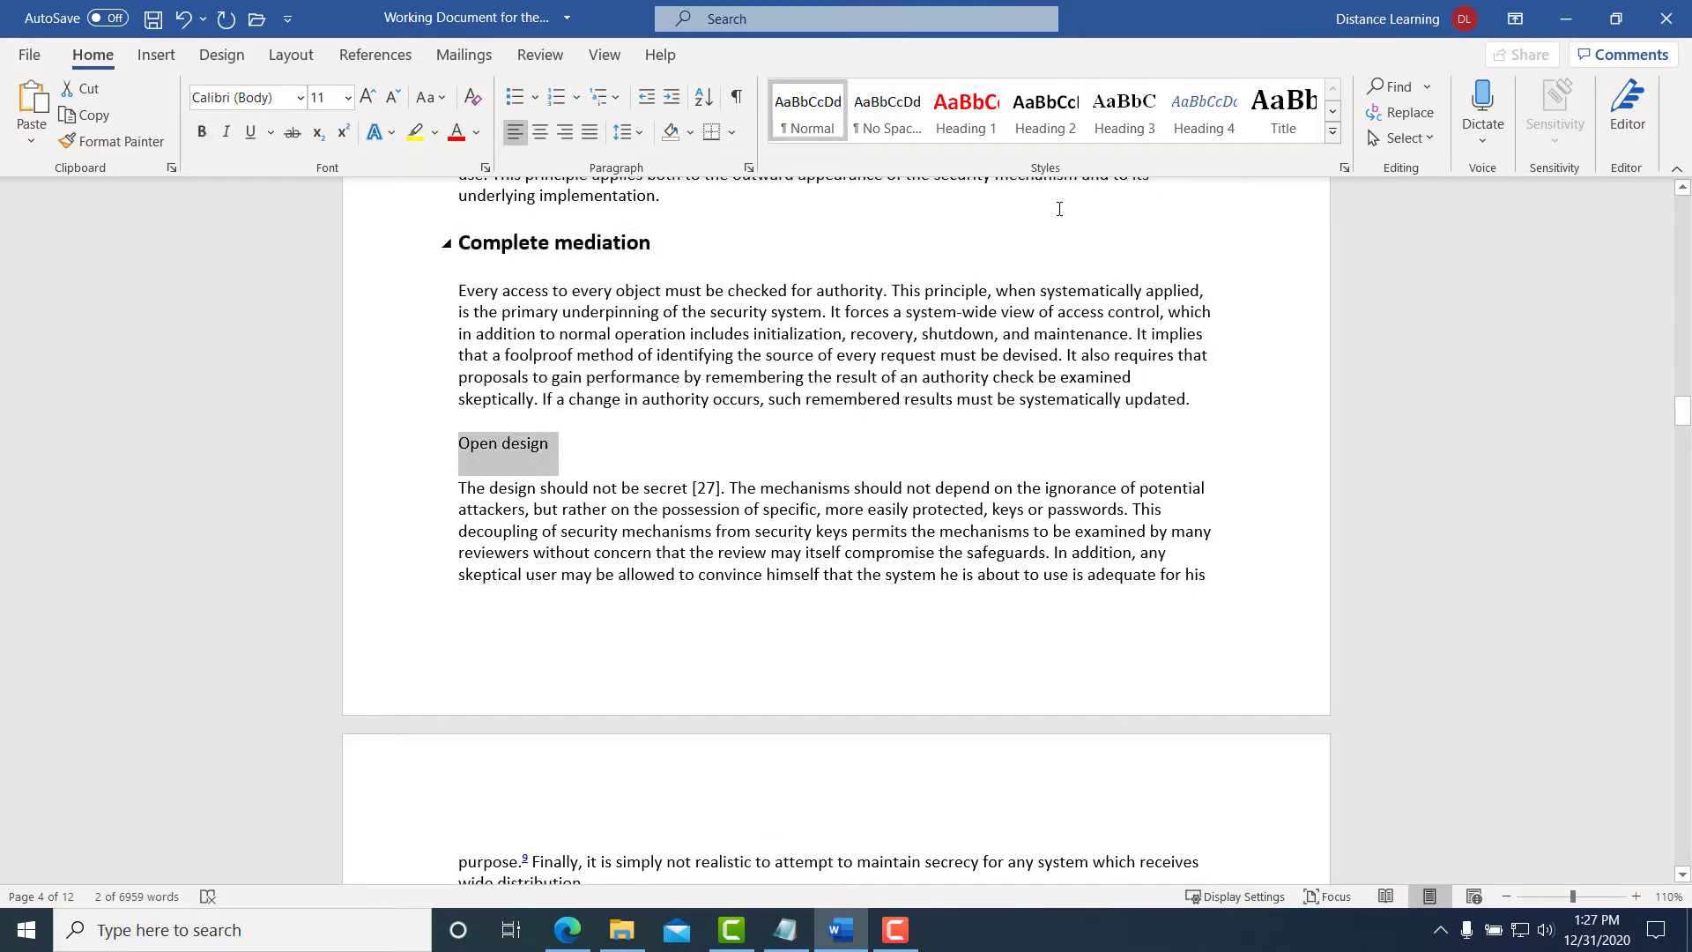
pyautogui.click(1046, 110)
# Apply the Heading 2 style to the "Separation of privilege" and "Least privilege" subheadings
pyautogui.scroll(-10, 613, 416)
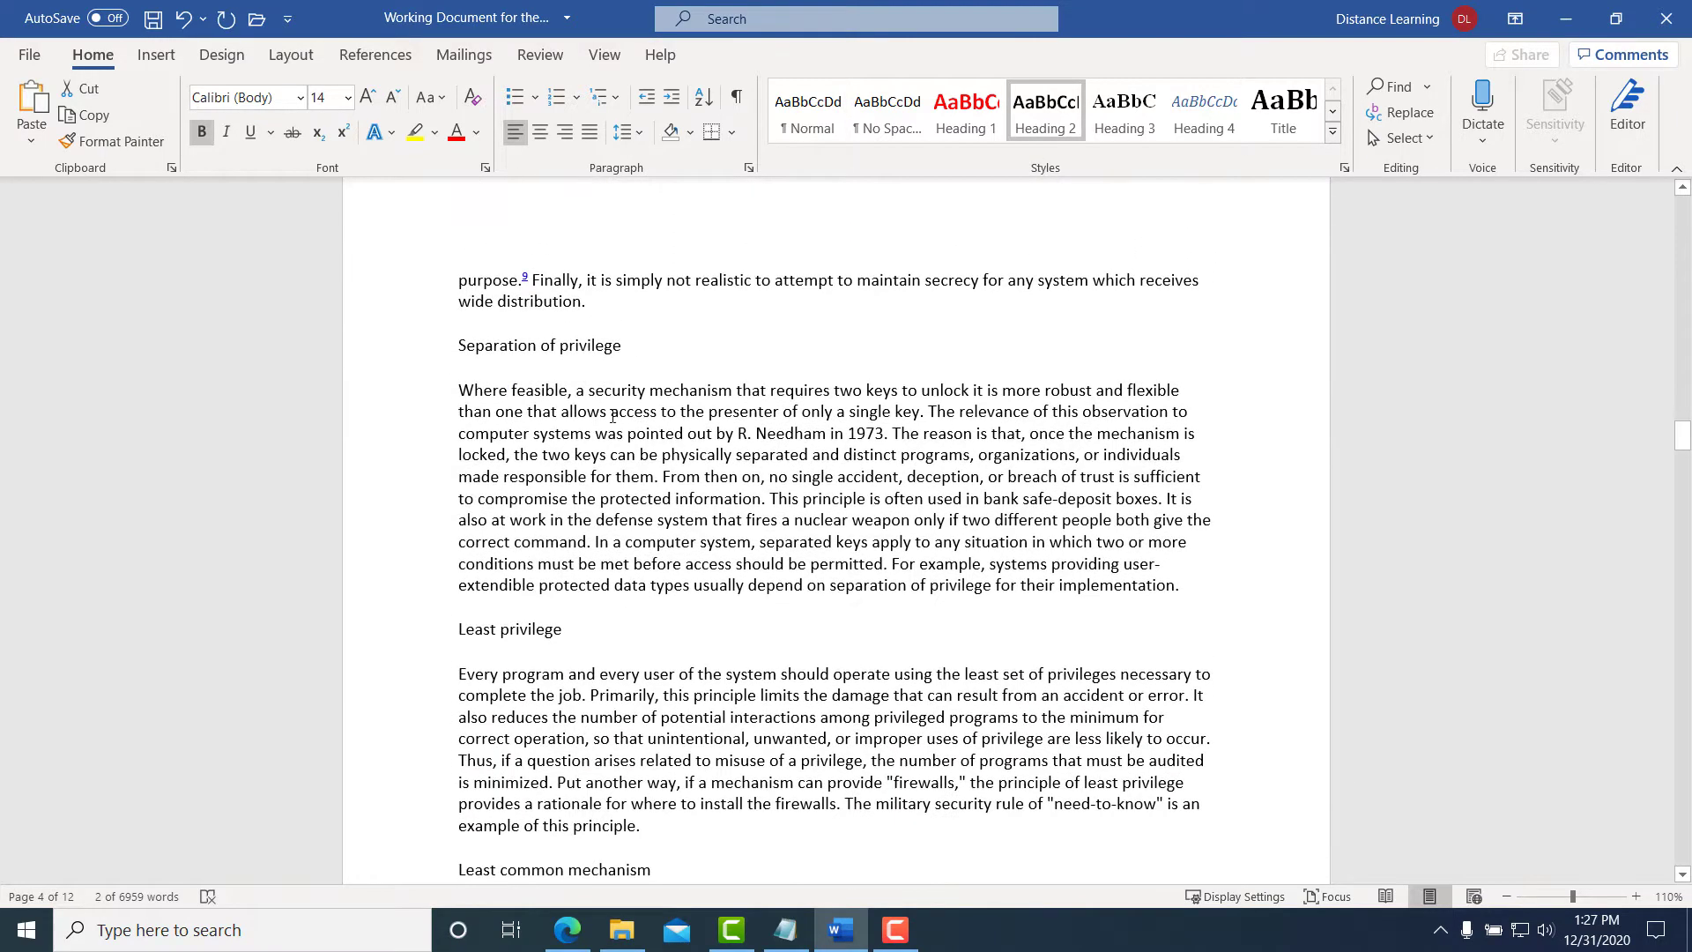
pyautogui.moveTo(624, 345); pyautogui.dragTo(460, 332)
pyautogui.click(456, 334)
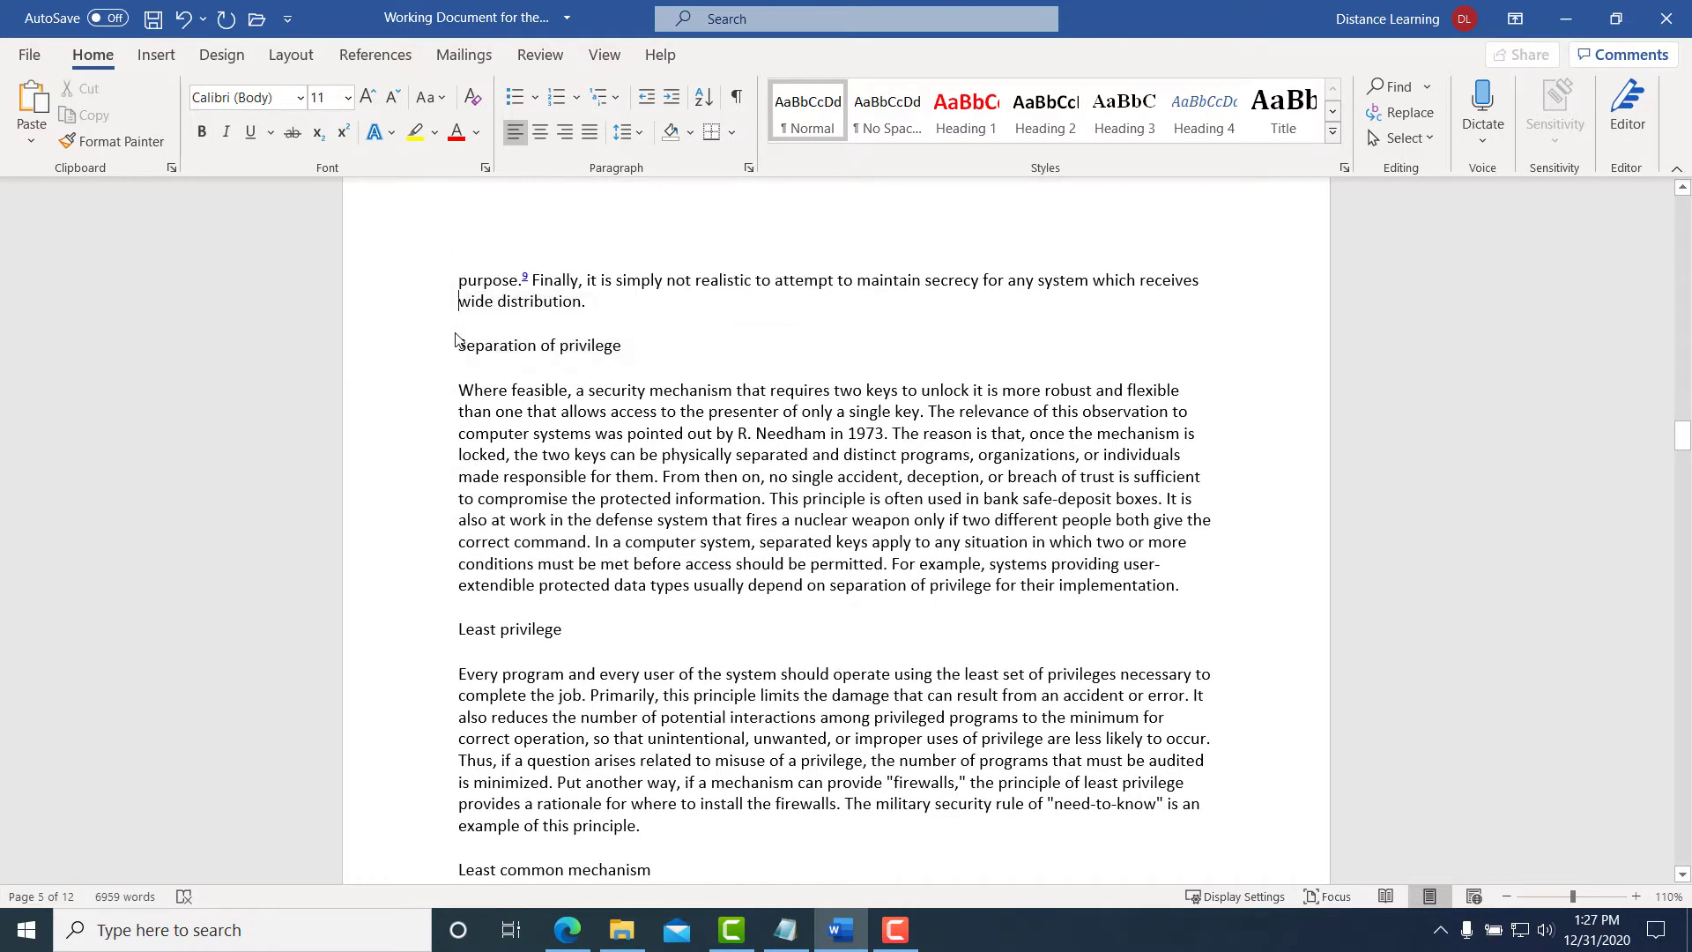
pyautogui.moveTo(623, 344); pyautogui.dragTo(457, 346)
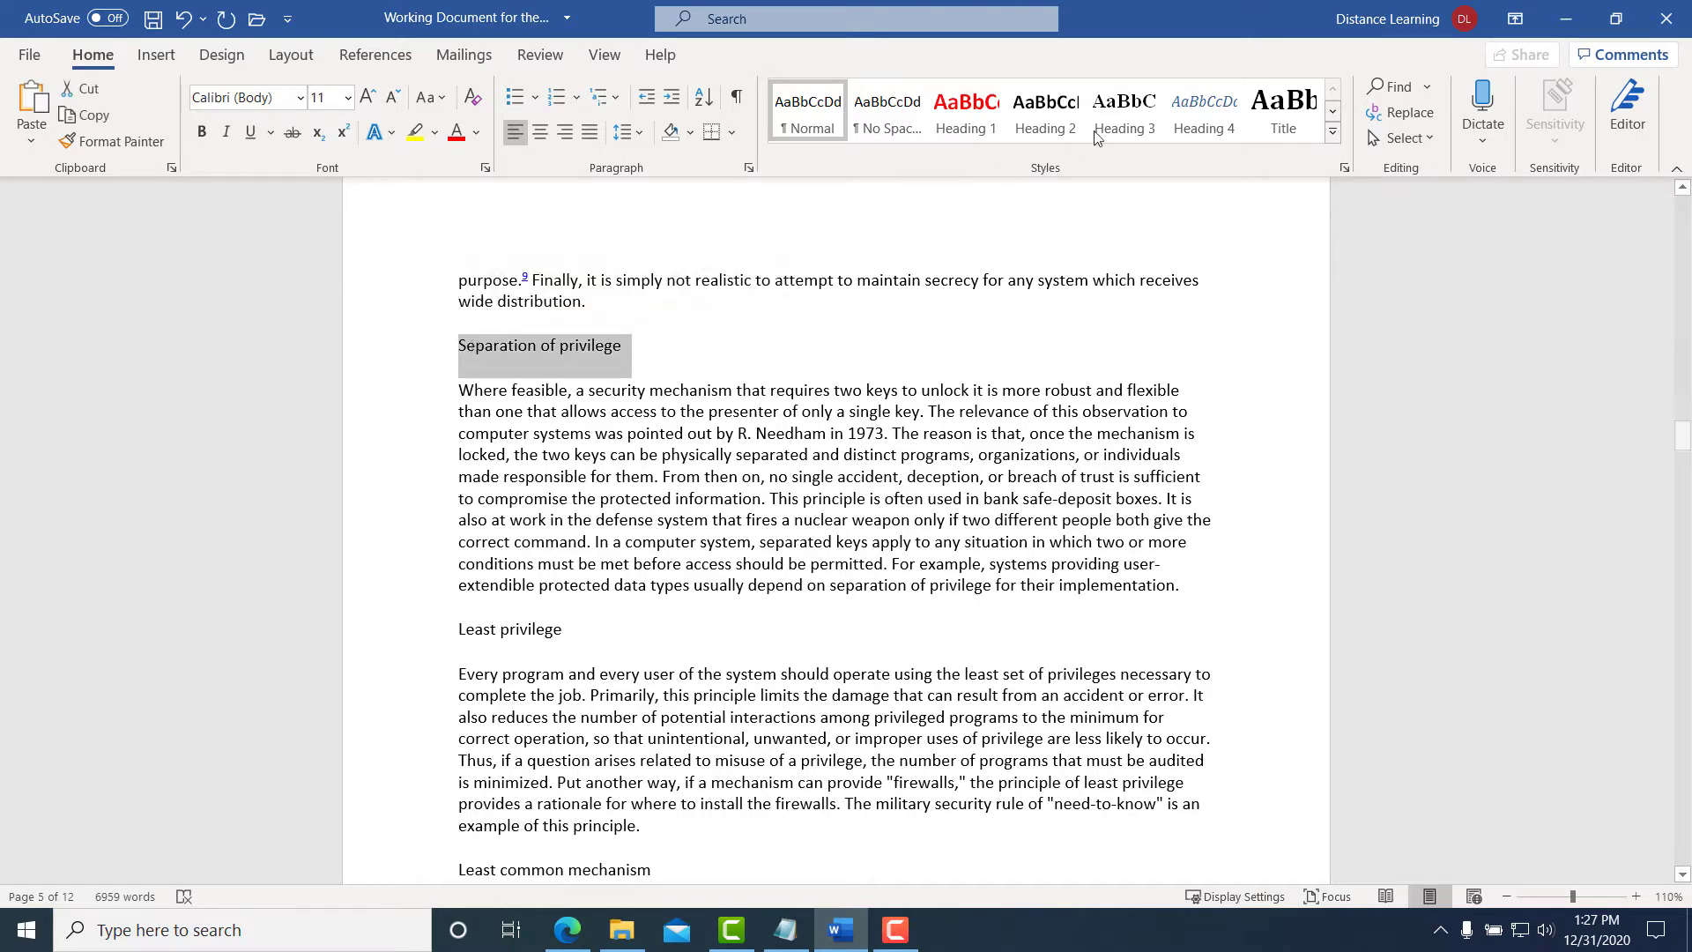
pyautogui.click(1058, 126)
pyautogui.scroll(-2, 612, 533)
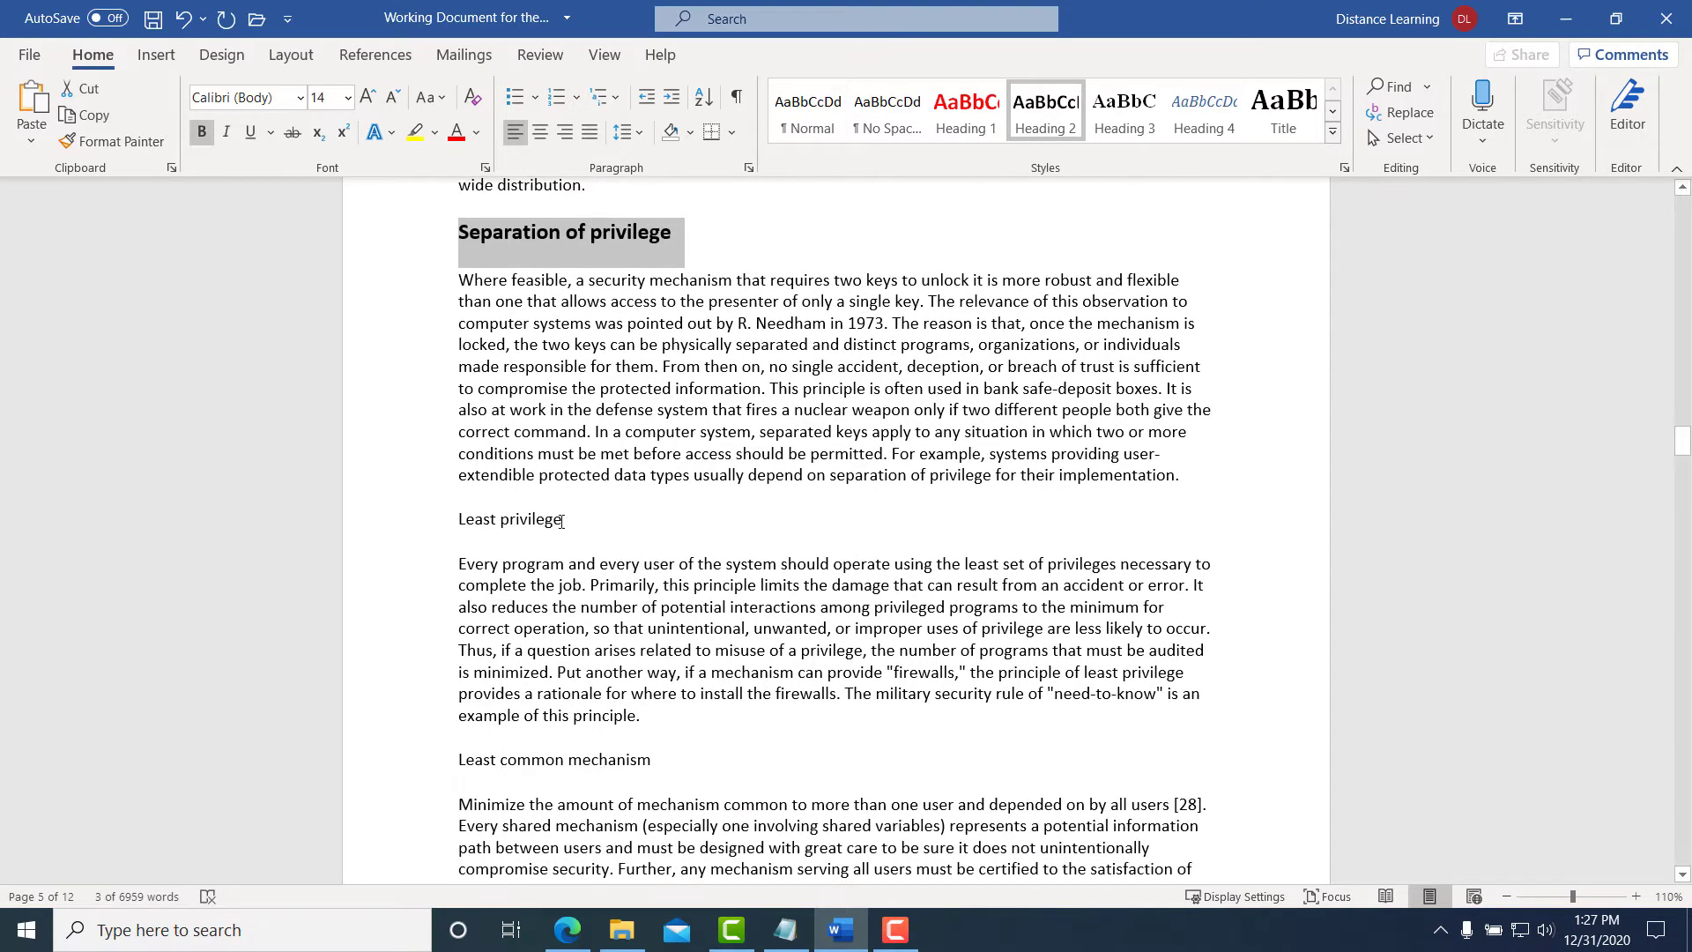
pyautogui.moveTo(562, 521); pyautogui.dragTo(457, 525)
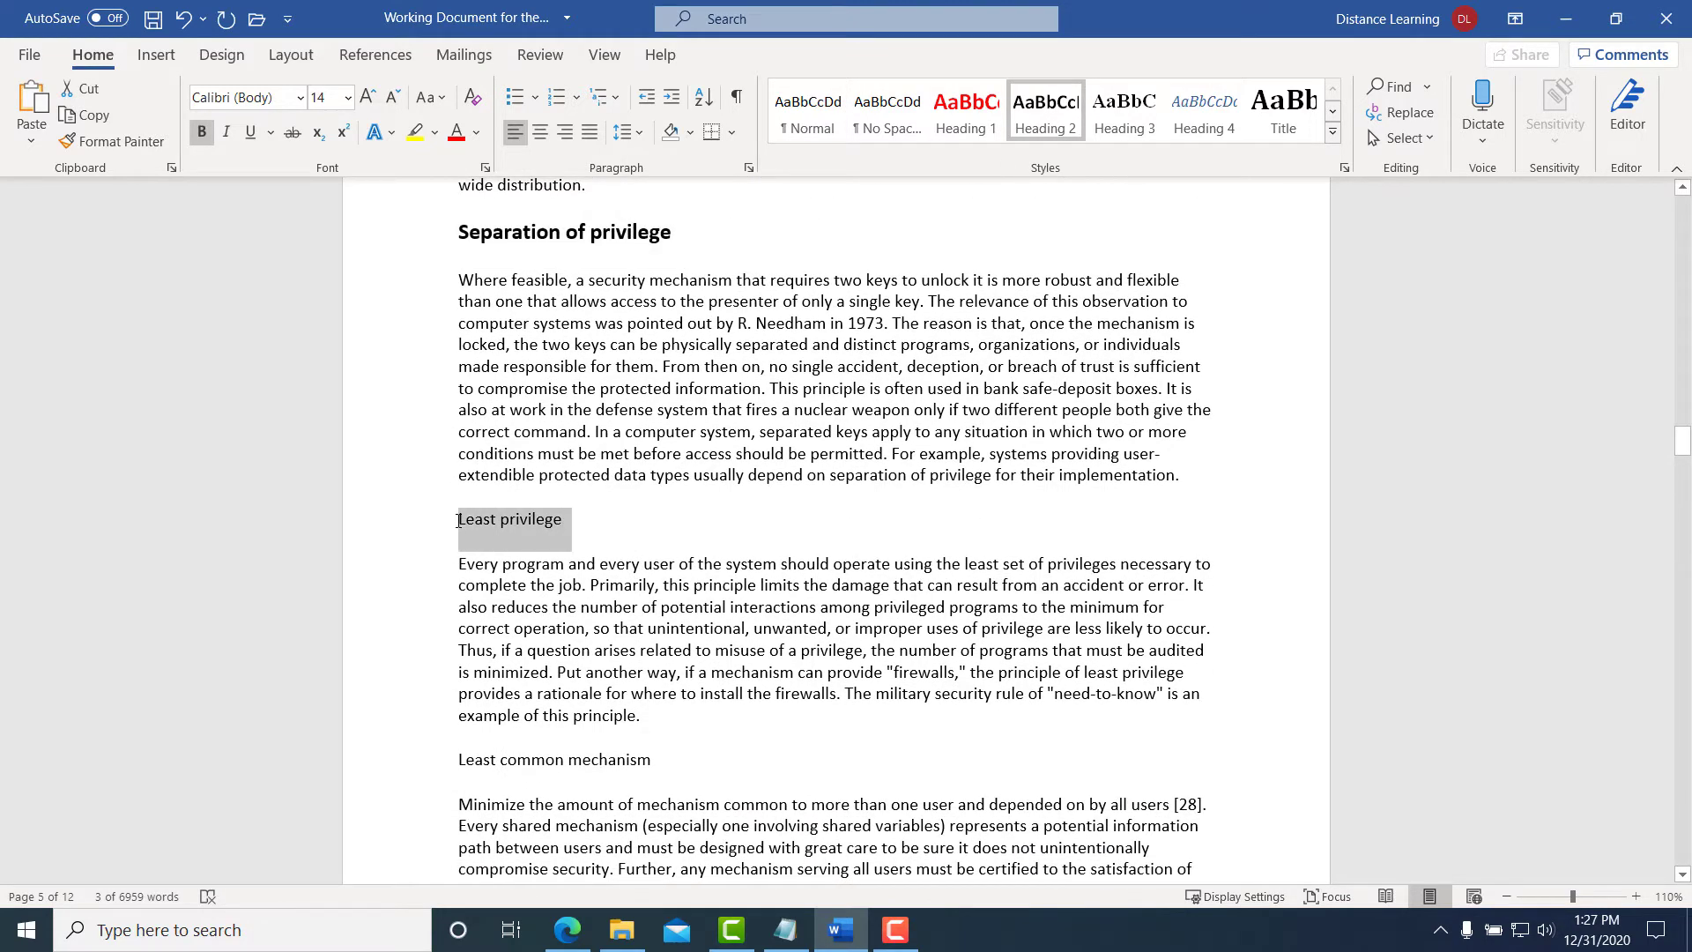
pyautogui.click(1048, 115)
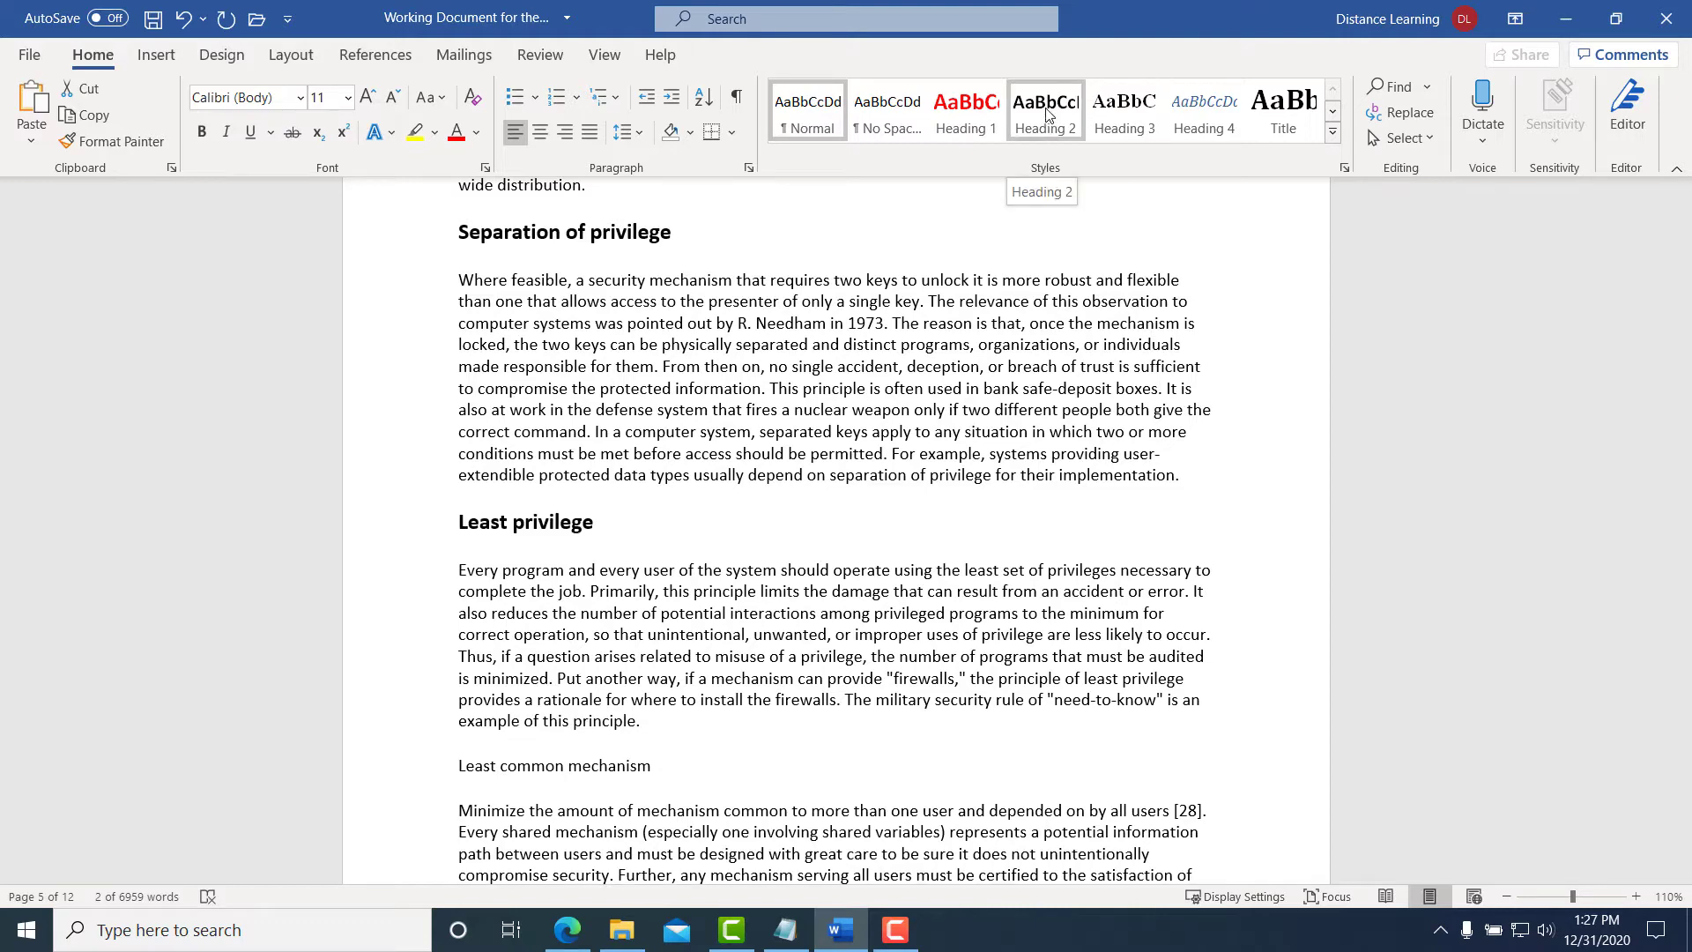
# Apply the Heading 2 style to the "Least common mechanism" and "Psychological acceptability" subheadings
pyautogui.scroll(-5, 685, 483)
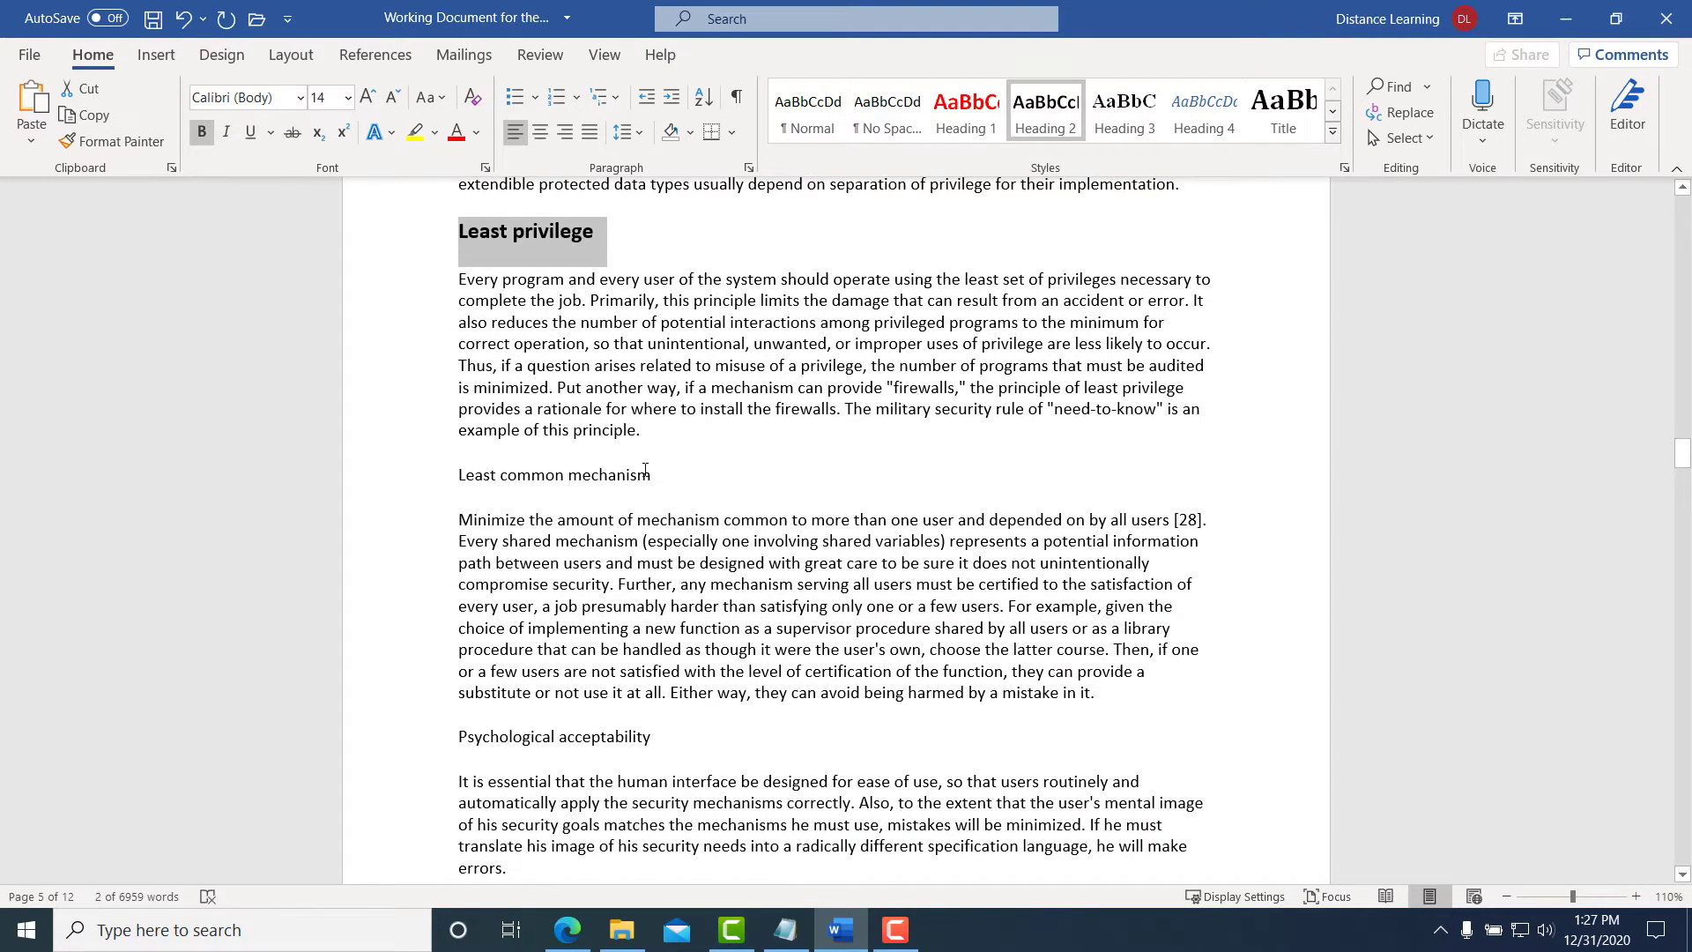
pyautogui.moveTo(650, 474); pyautogui.dragTo(458, 476)
pyautogui.click(1033, 143)
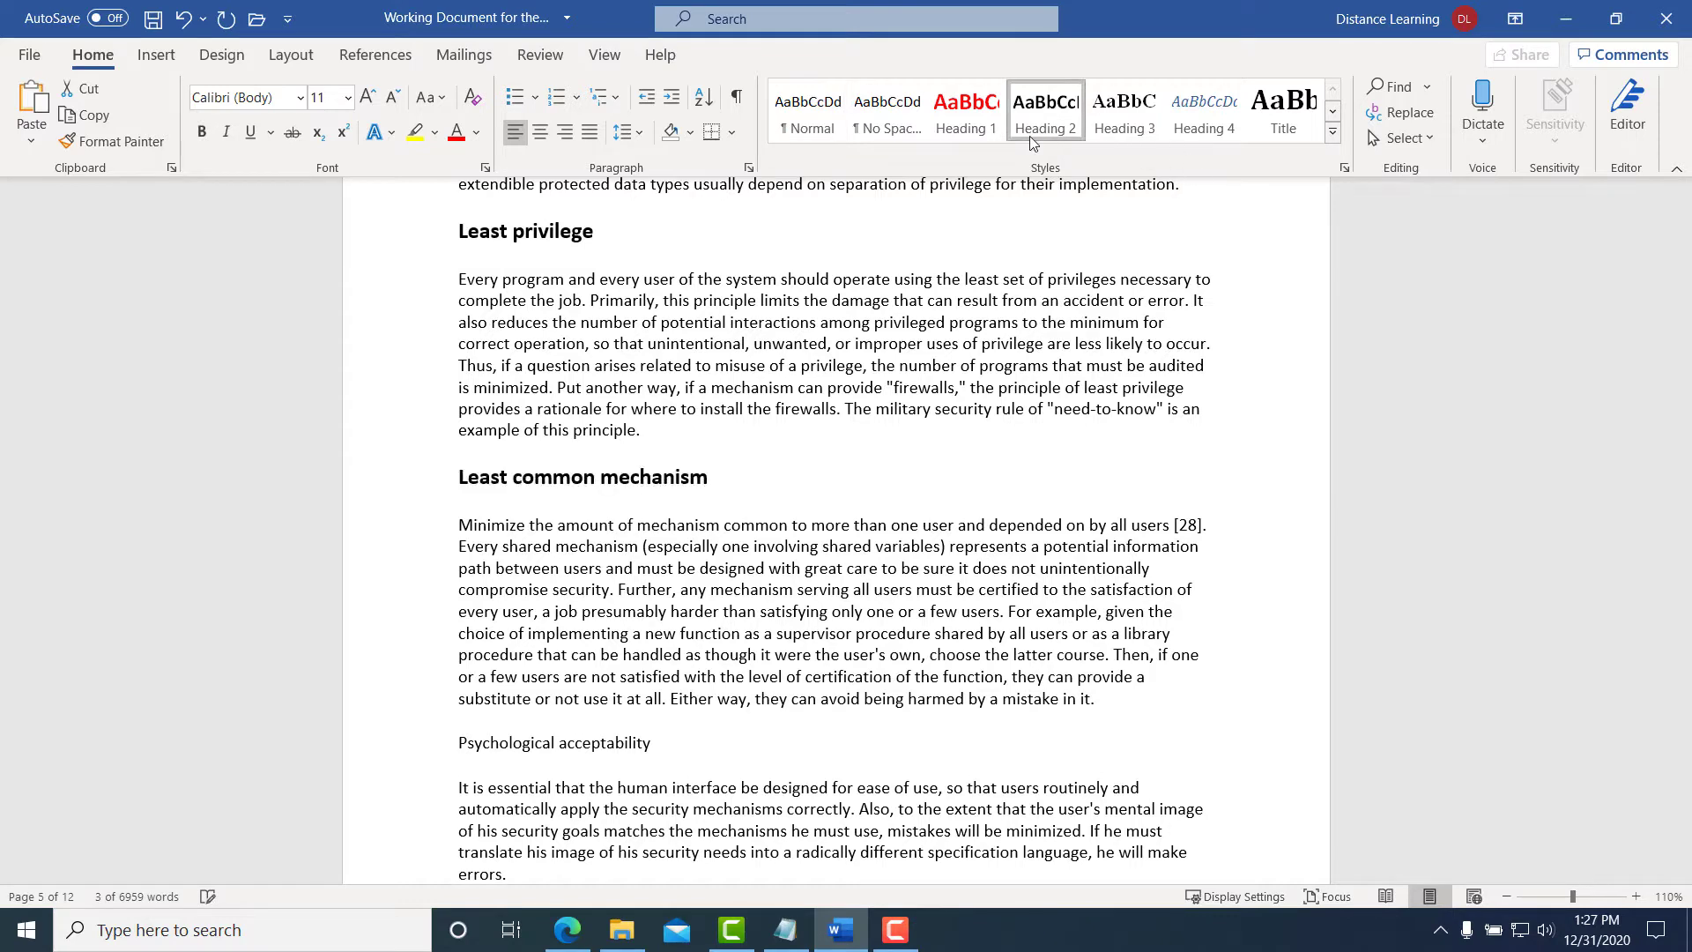
pyautogui.scroll(-5, 657, 458)
pyautogui.moveTo(657, 457); pyautogui.dragTo(448, 458)
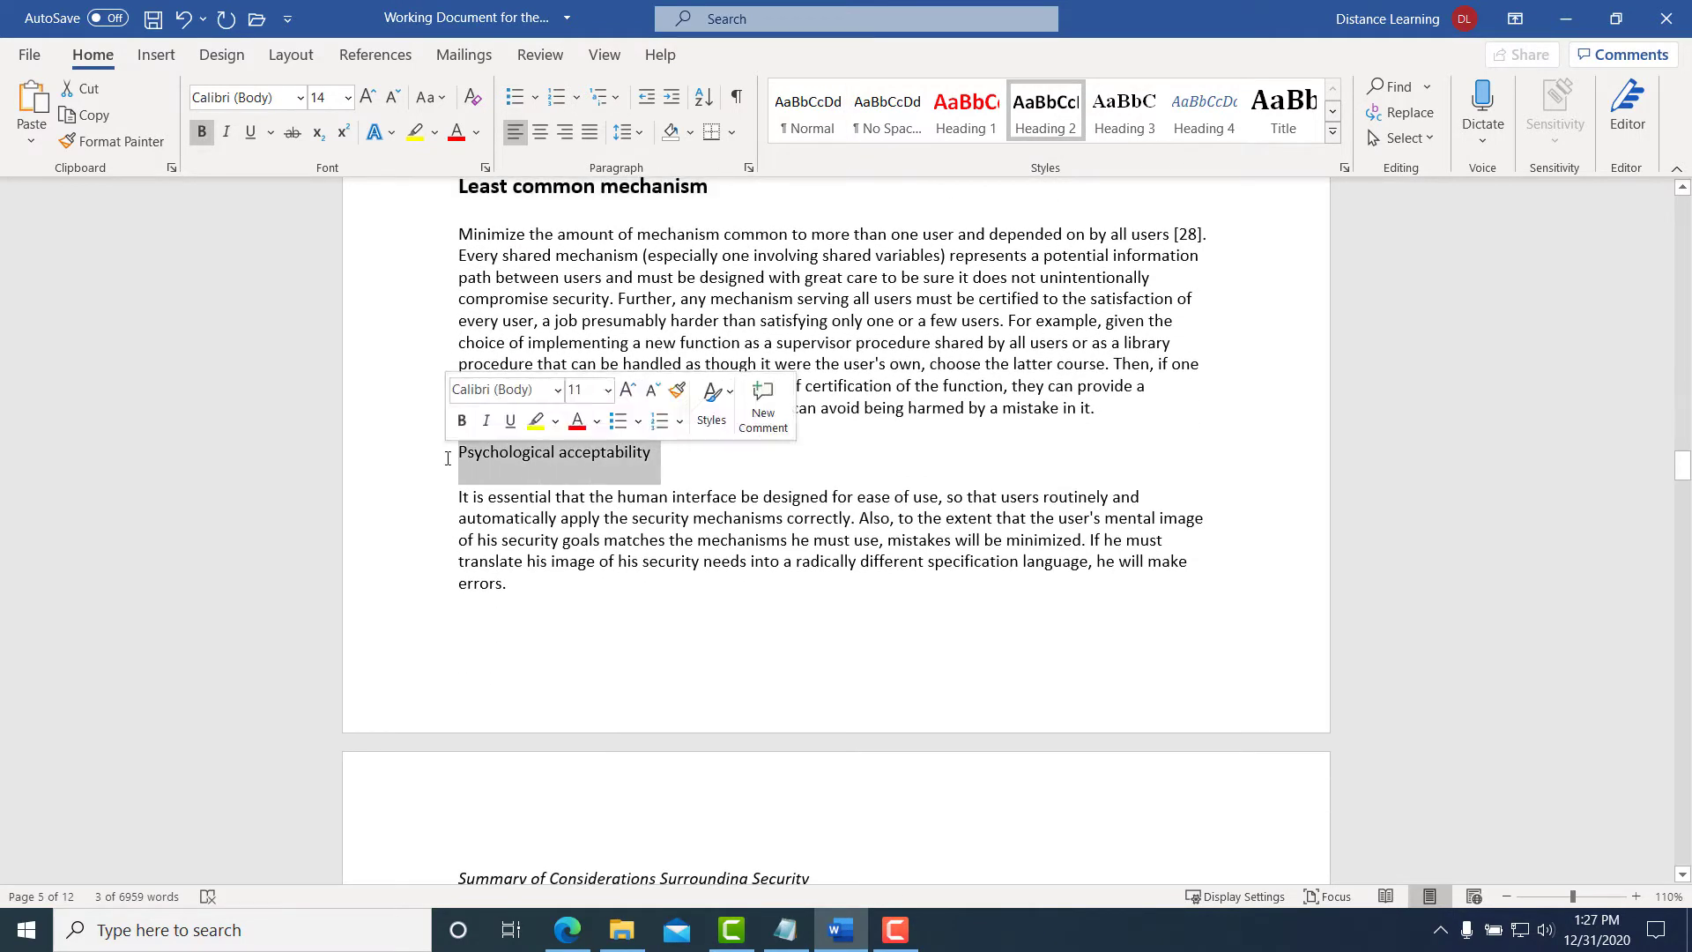
pyautogui.click(1054, 119)
# Apply the Heading 2 style to the italic "Summary of Considerations Surrounding Security" line
pyautogui.scroll(-6, 602, 537)
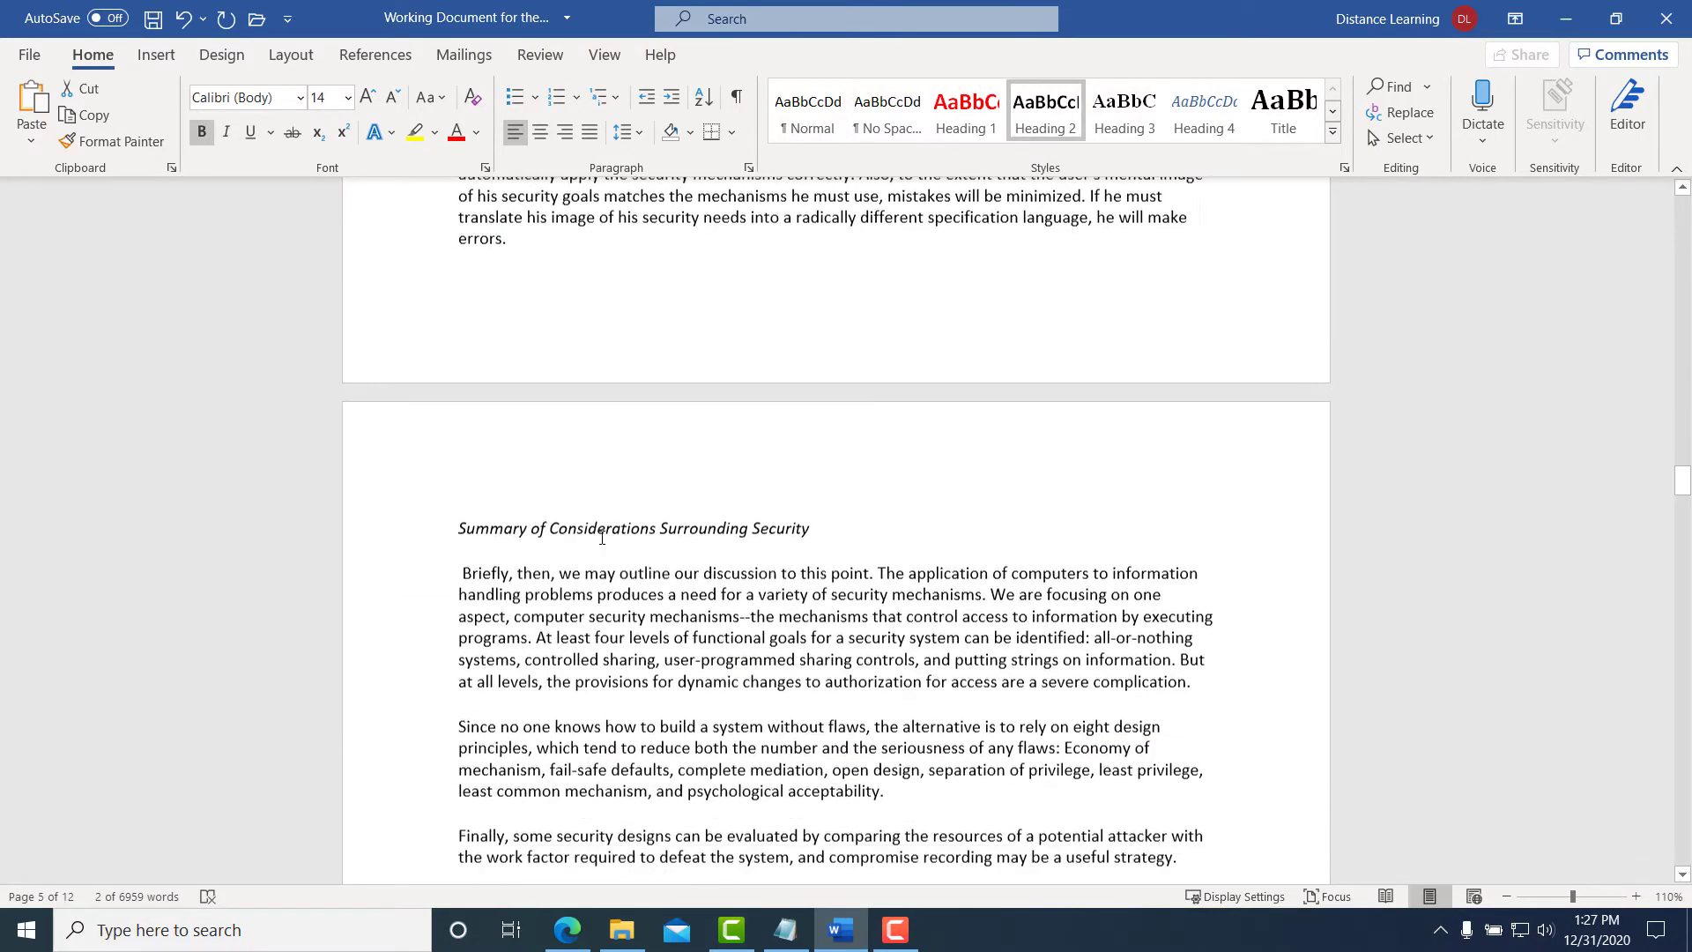
pyautogui.scroll(-2, 602, 537)
pyautogui.moveTo(877, 413); pyautogui.dragTo(458, 414)
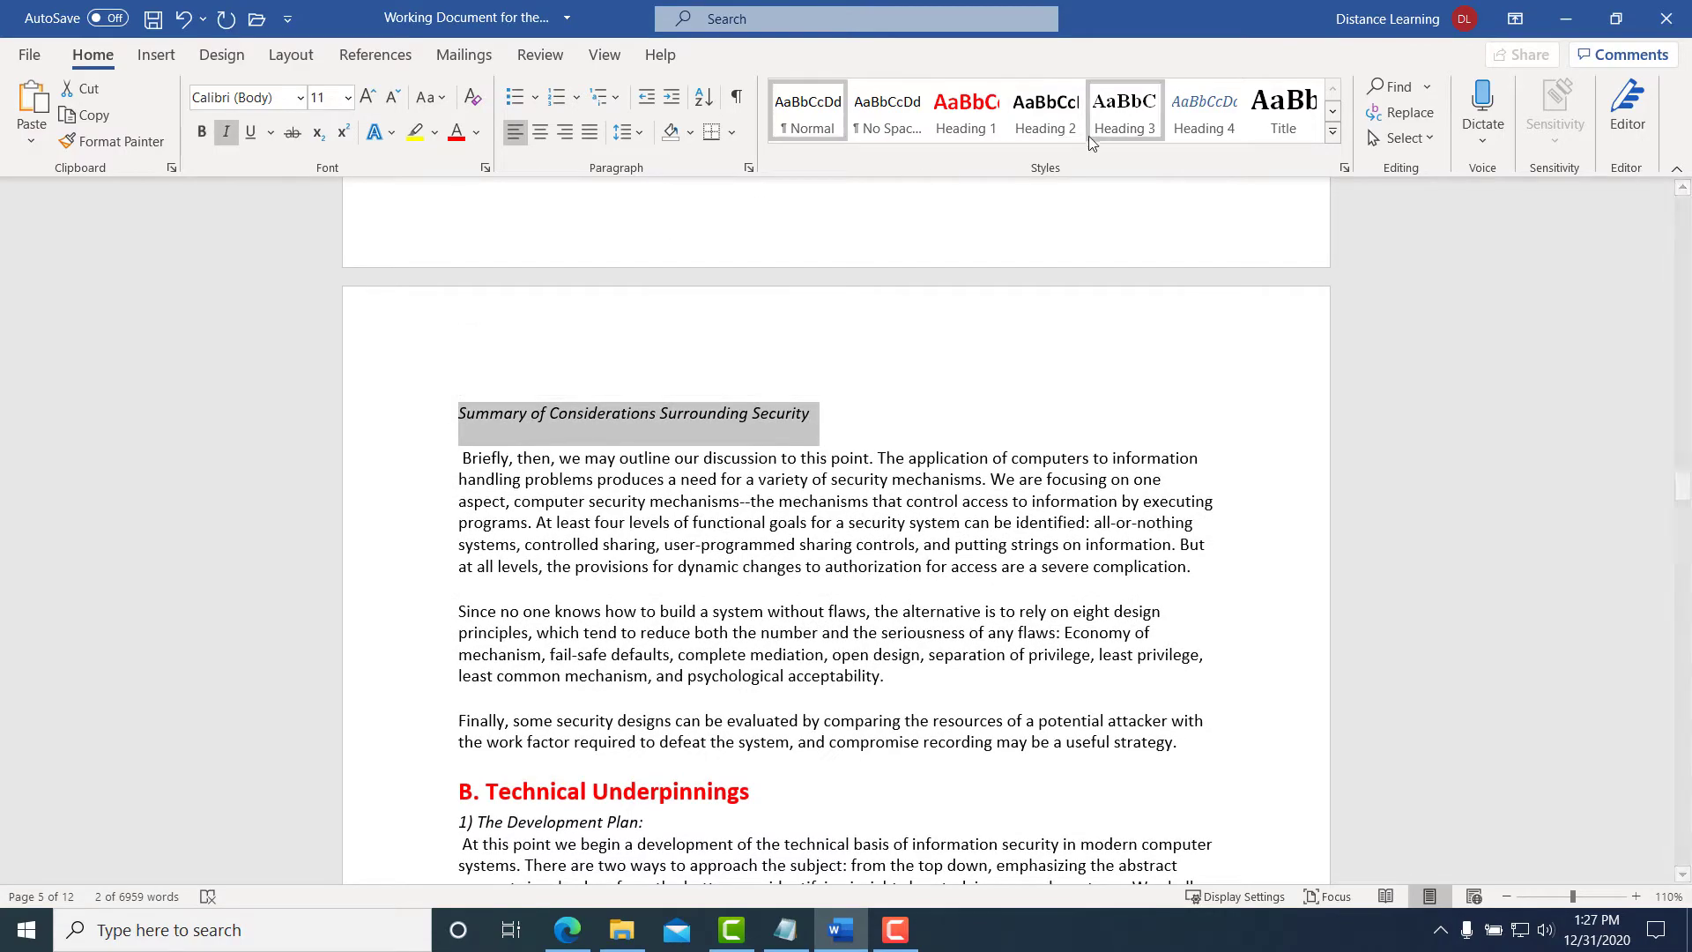
pyautogui.click(1077, 123)
# Apply the Heading 2 style to the italic "4) Authentication Mechanisms:" and "5) Shared Information:" lines
pyautogui.scroll(-15, 673, 650)
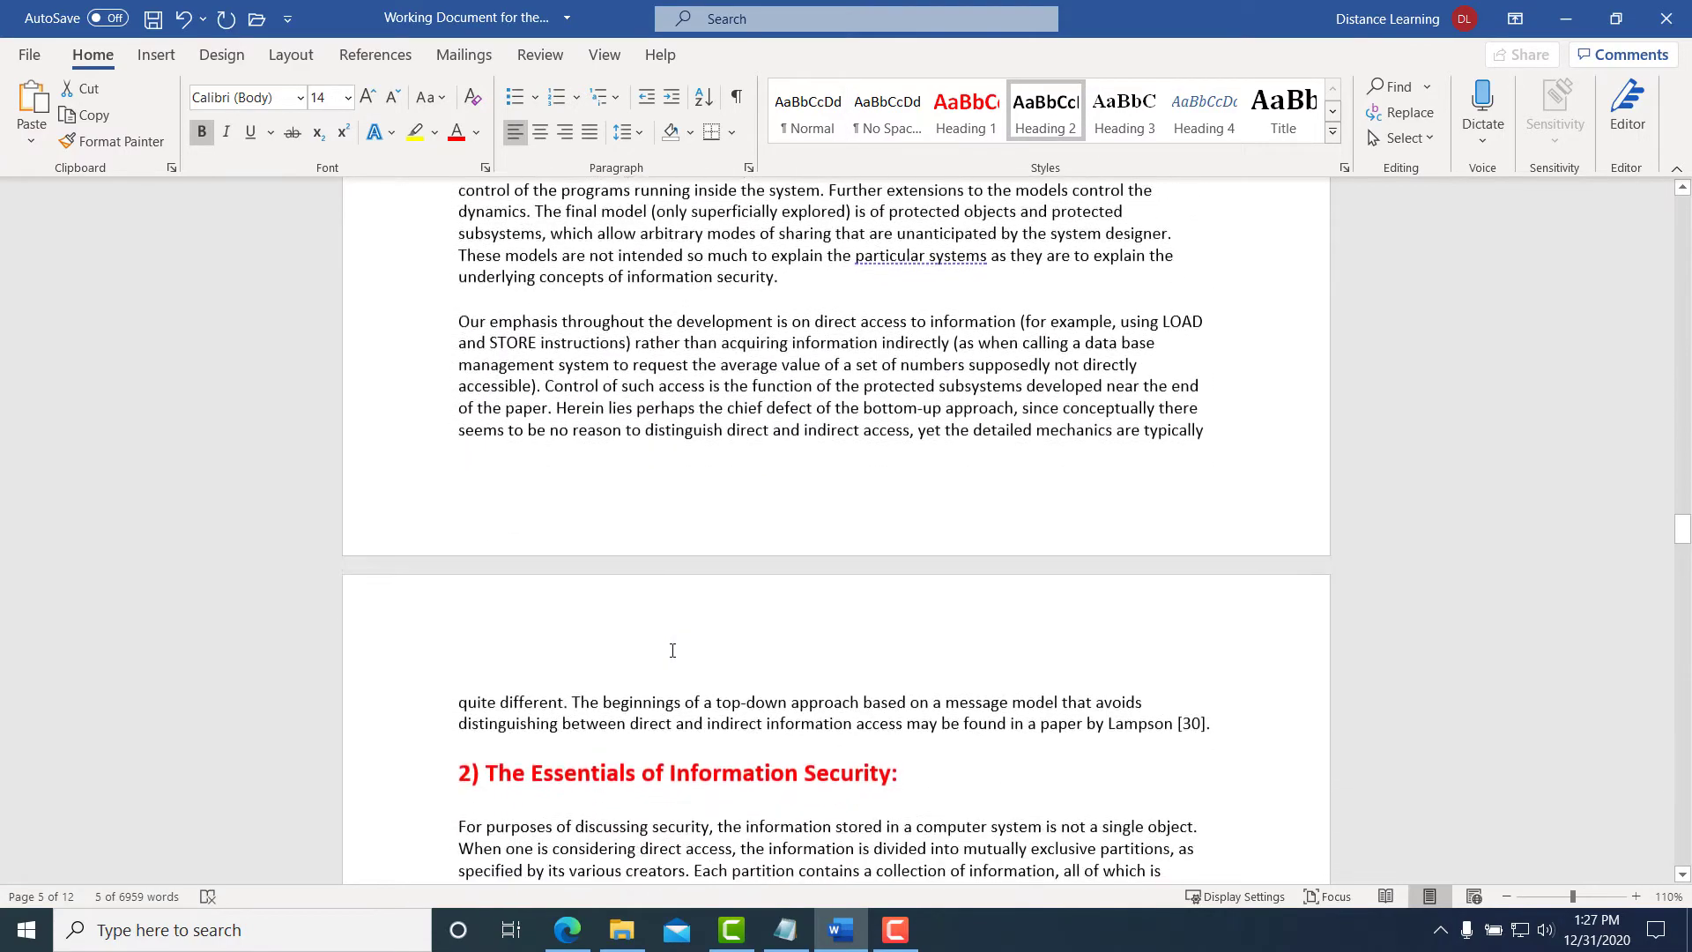
pyautogui.scroll(-15, 672, 651)
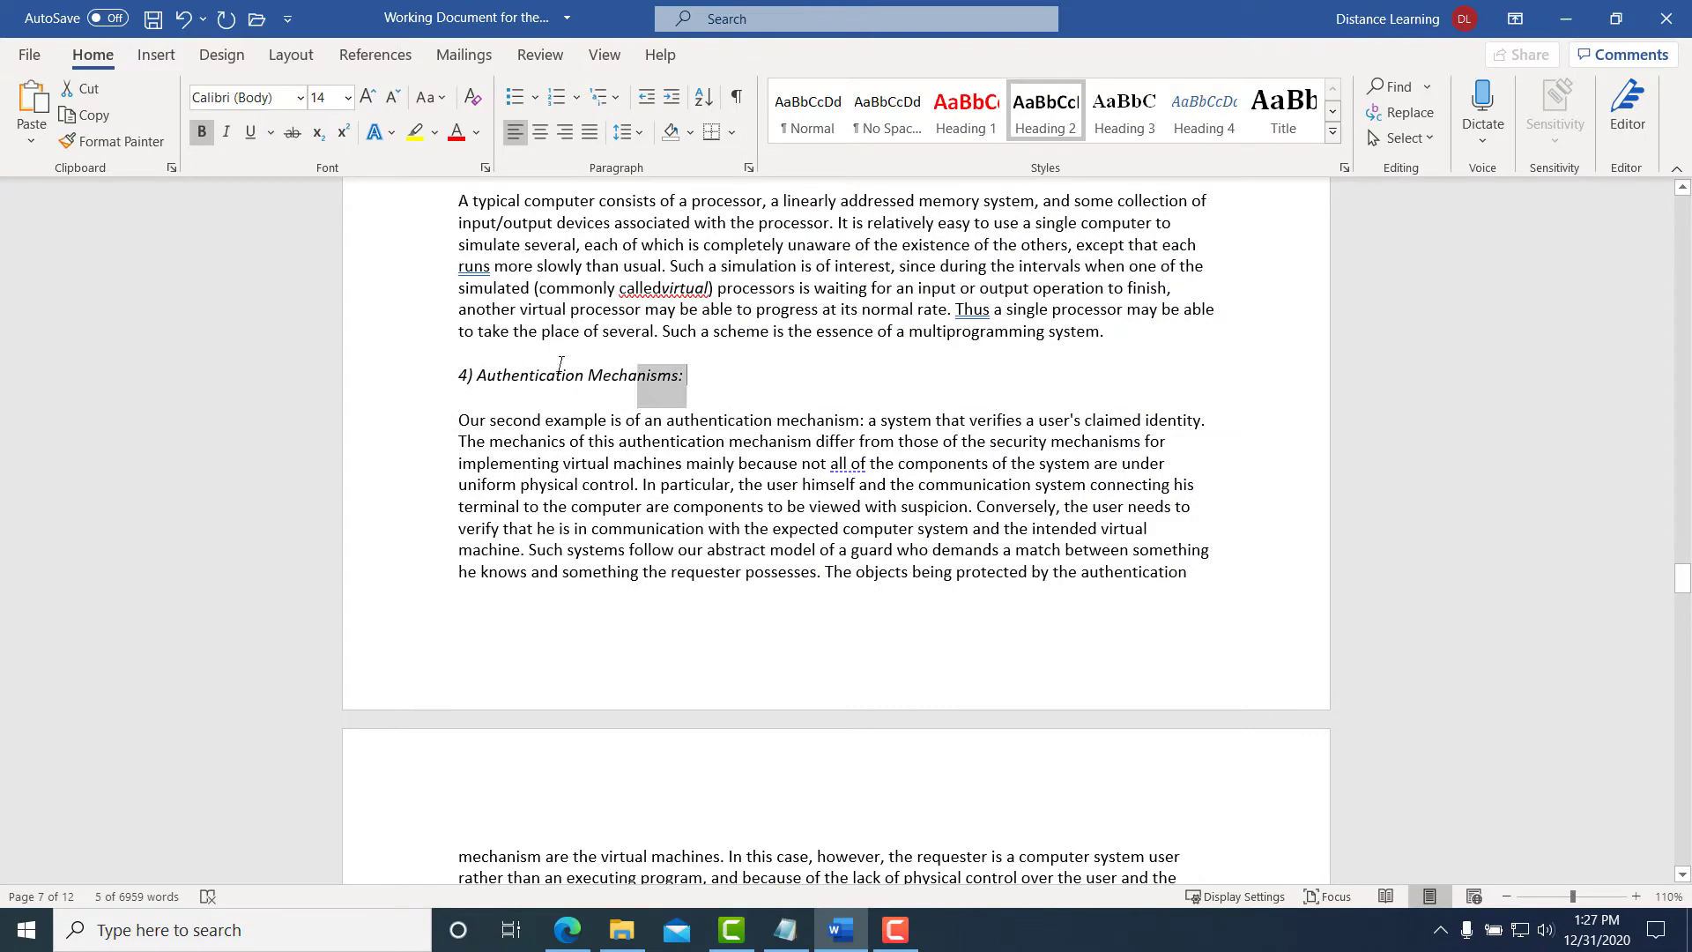
pyautogui.click(1046, 115)
pyautogui.scroll(-8, 687, 524)
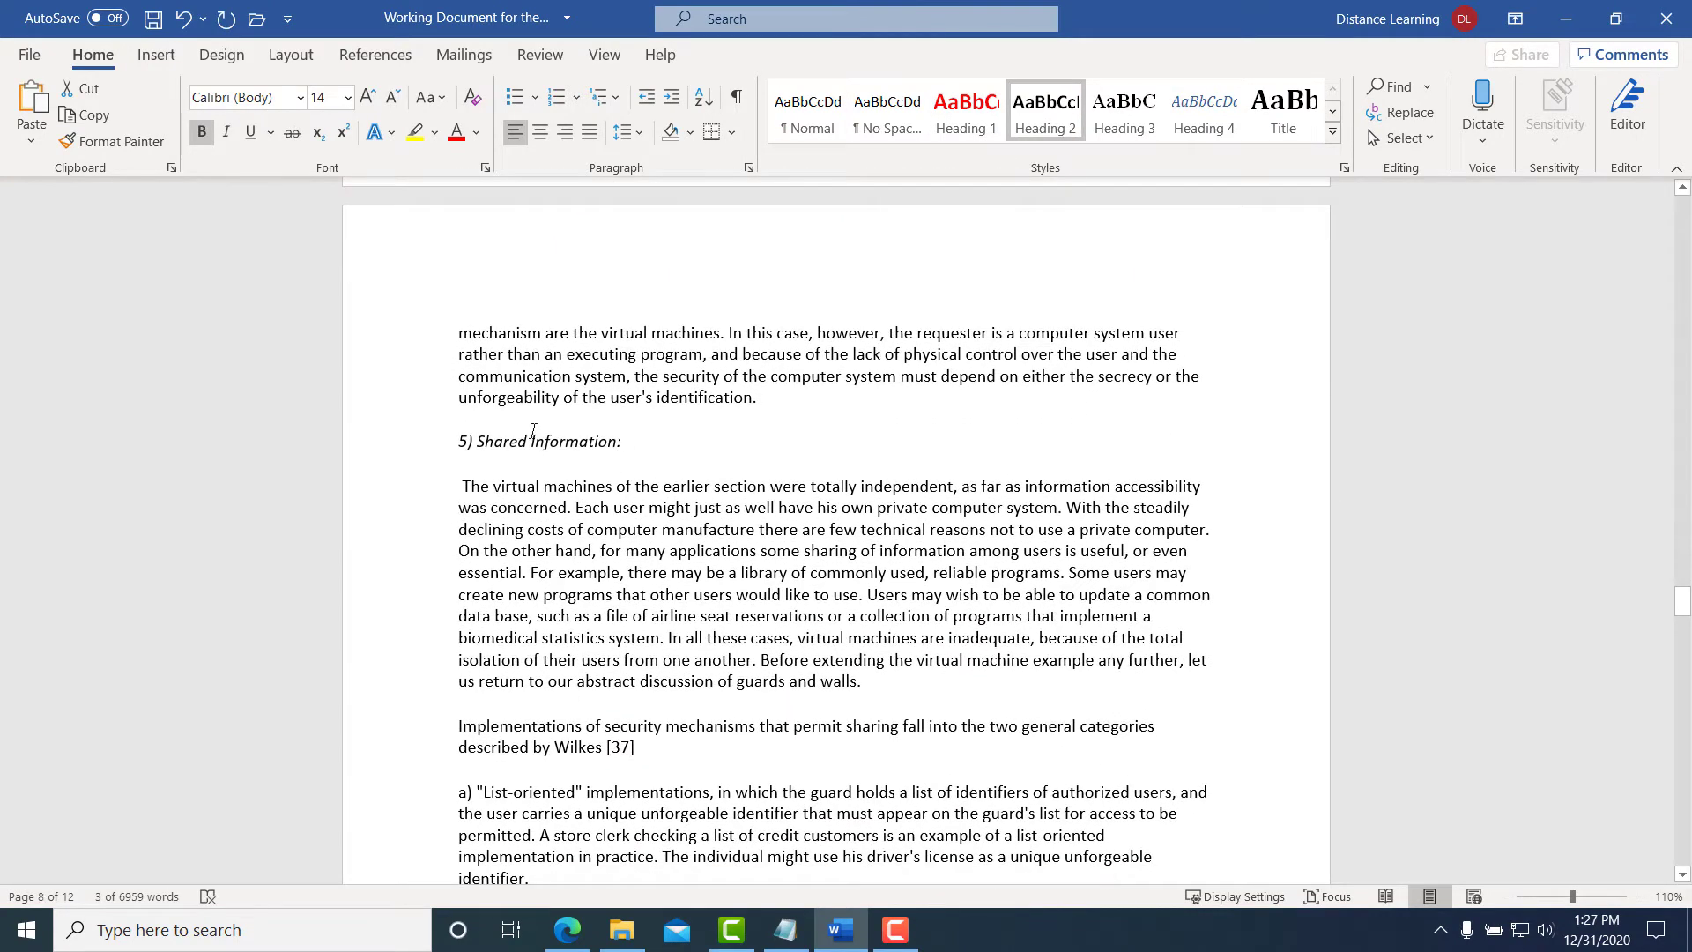
pyautogui.click(1062, 123)
# Look through the remaining pages for unstyled subheadings, and return to the beginning of the document
pyautogui.scroll(-14, 613, 577)
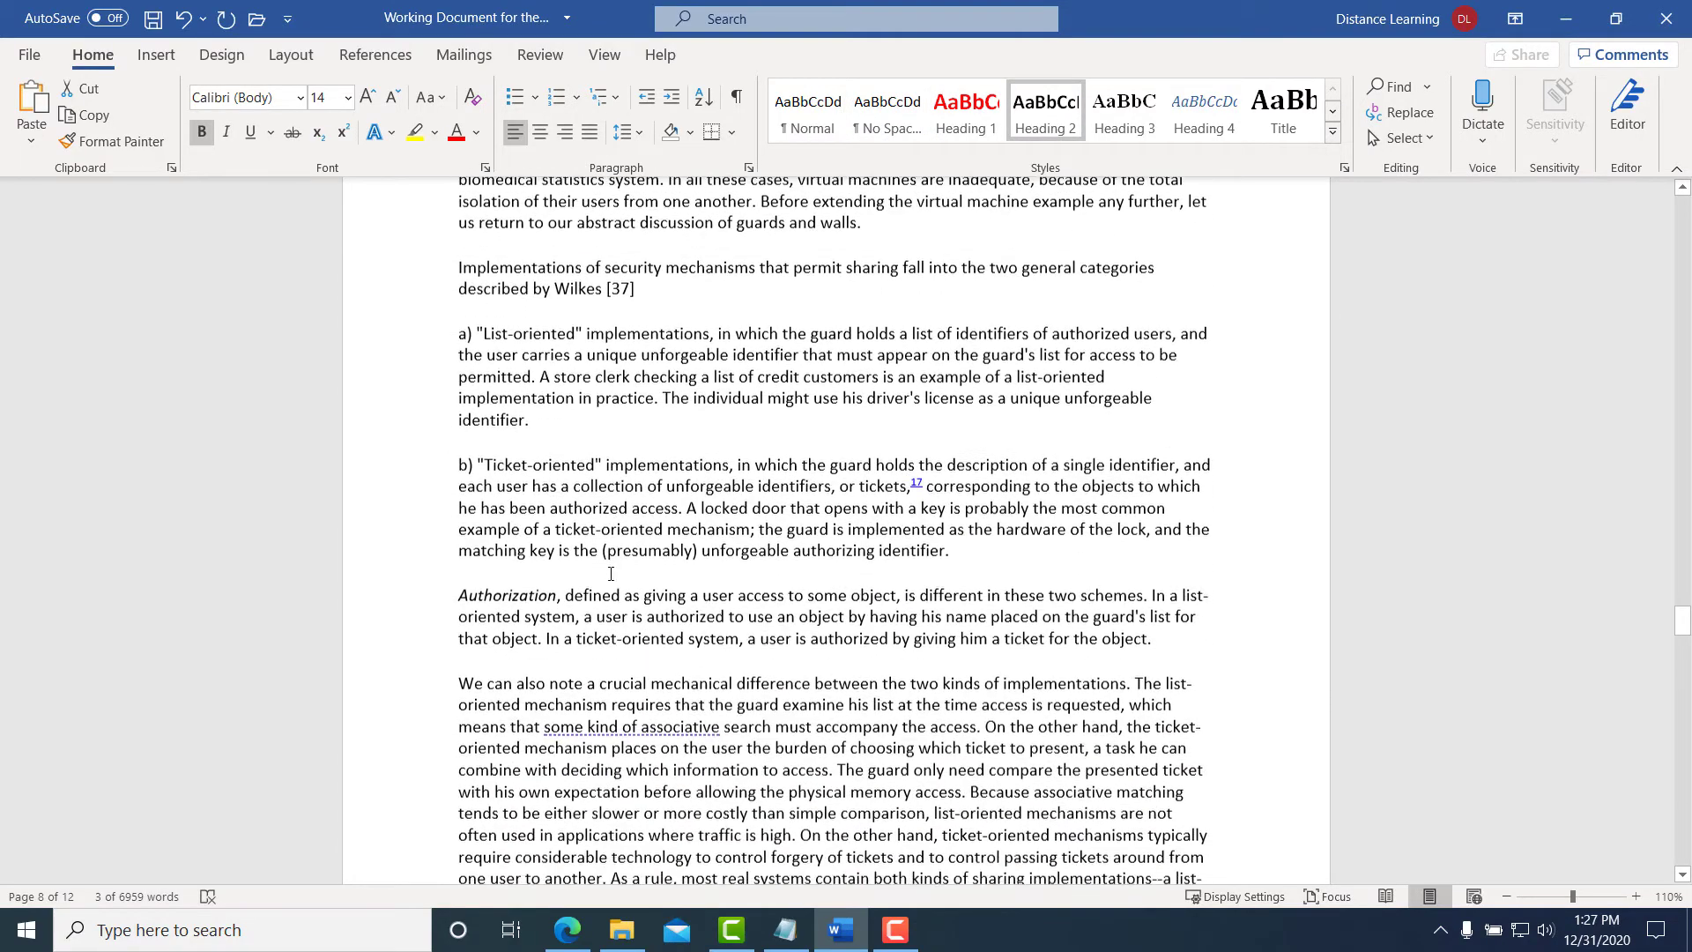
pyautogui.scroll(-20, 613, 576)
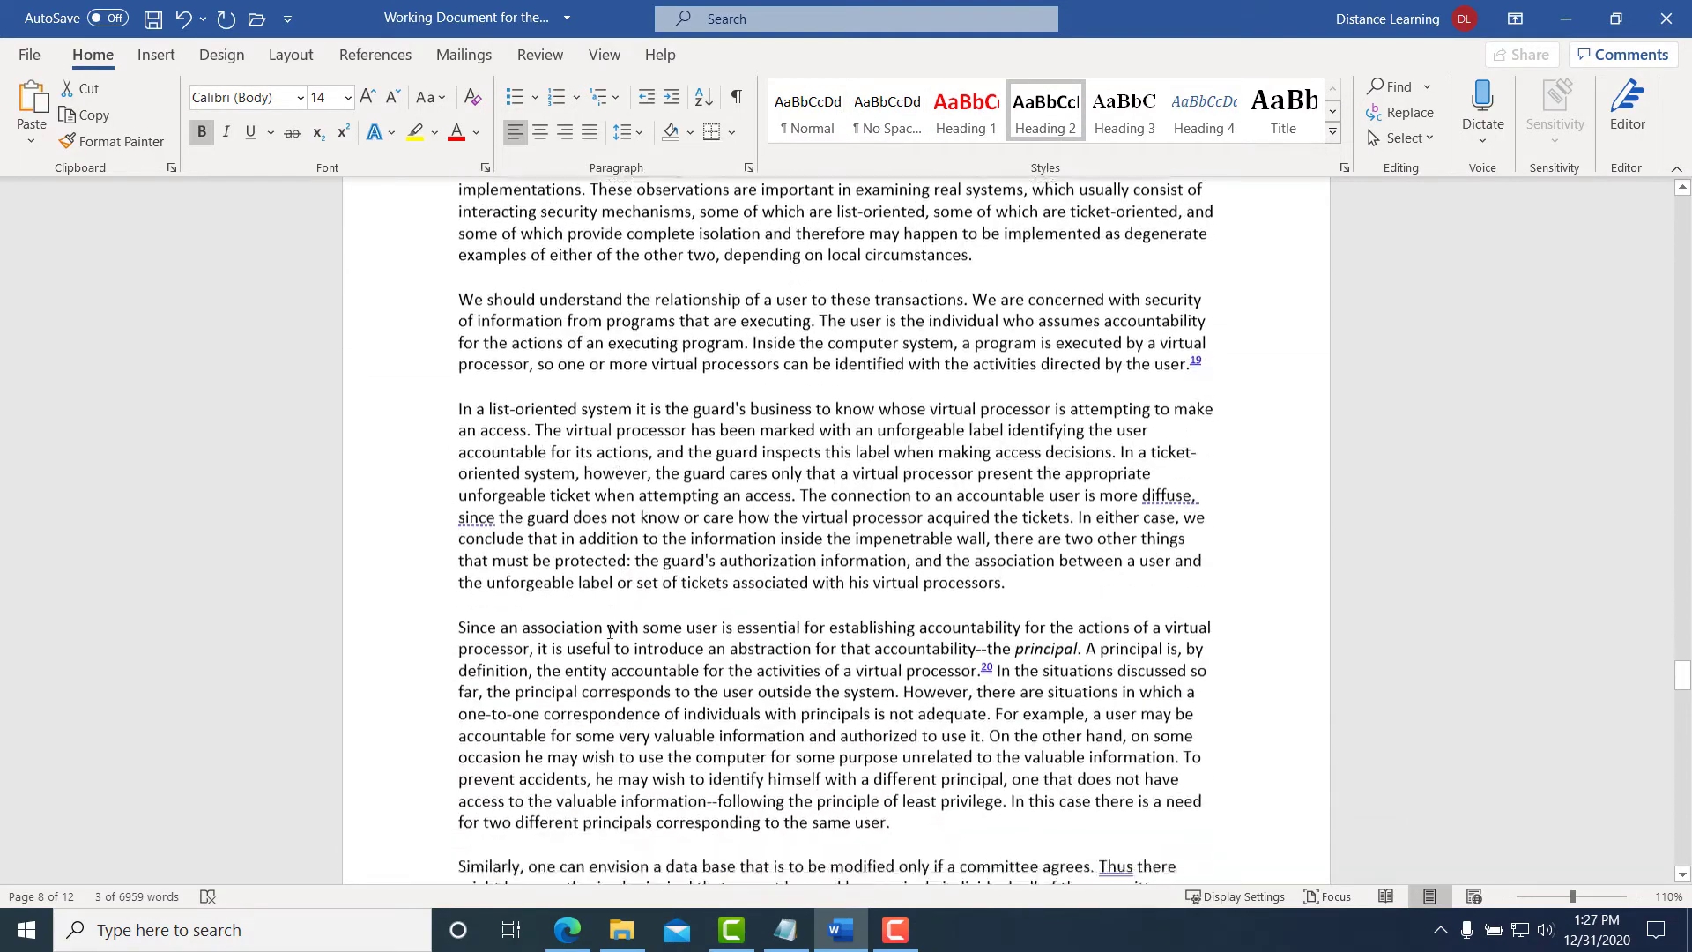
pyautogui.scroll(-20, 623, 642)
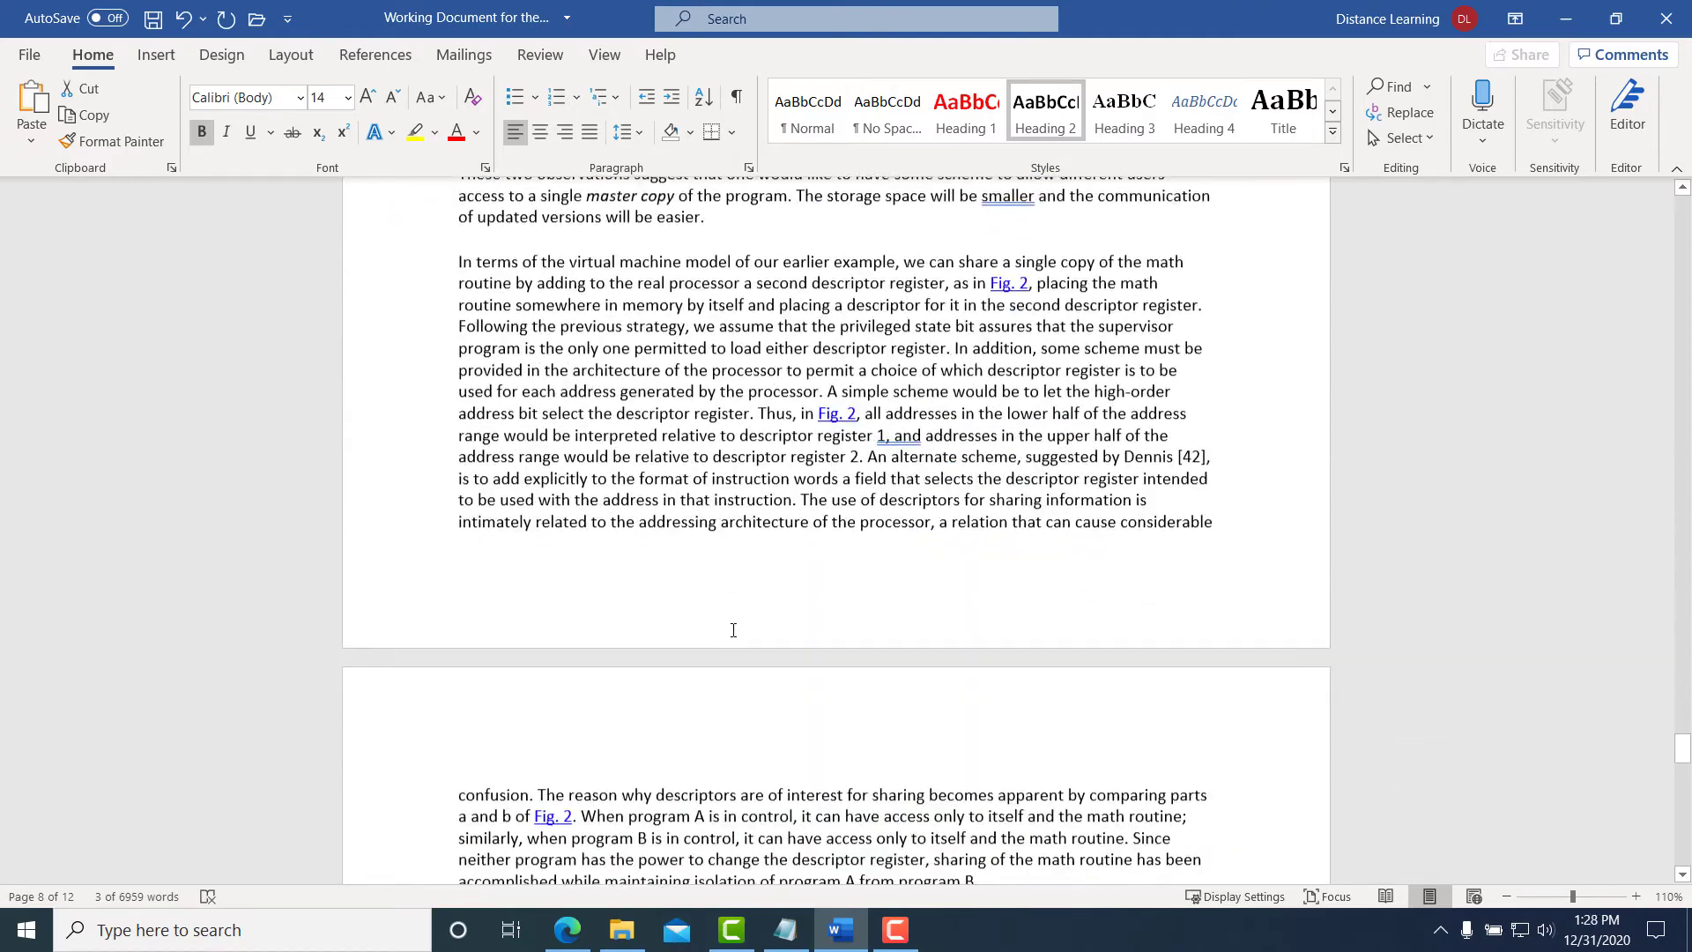
pyautogui.scroll(-4, 733, 629)
pyautogui.scroll(-11, 671, 670)
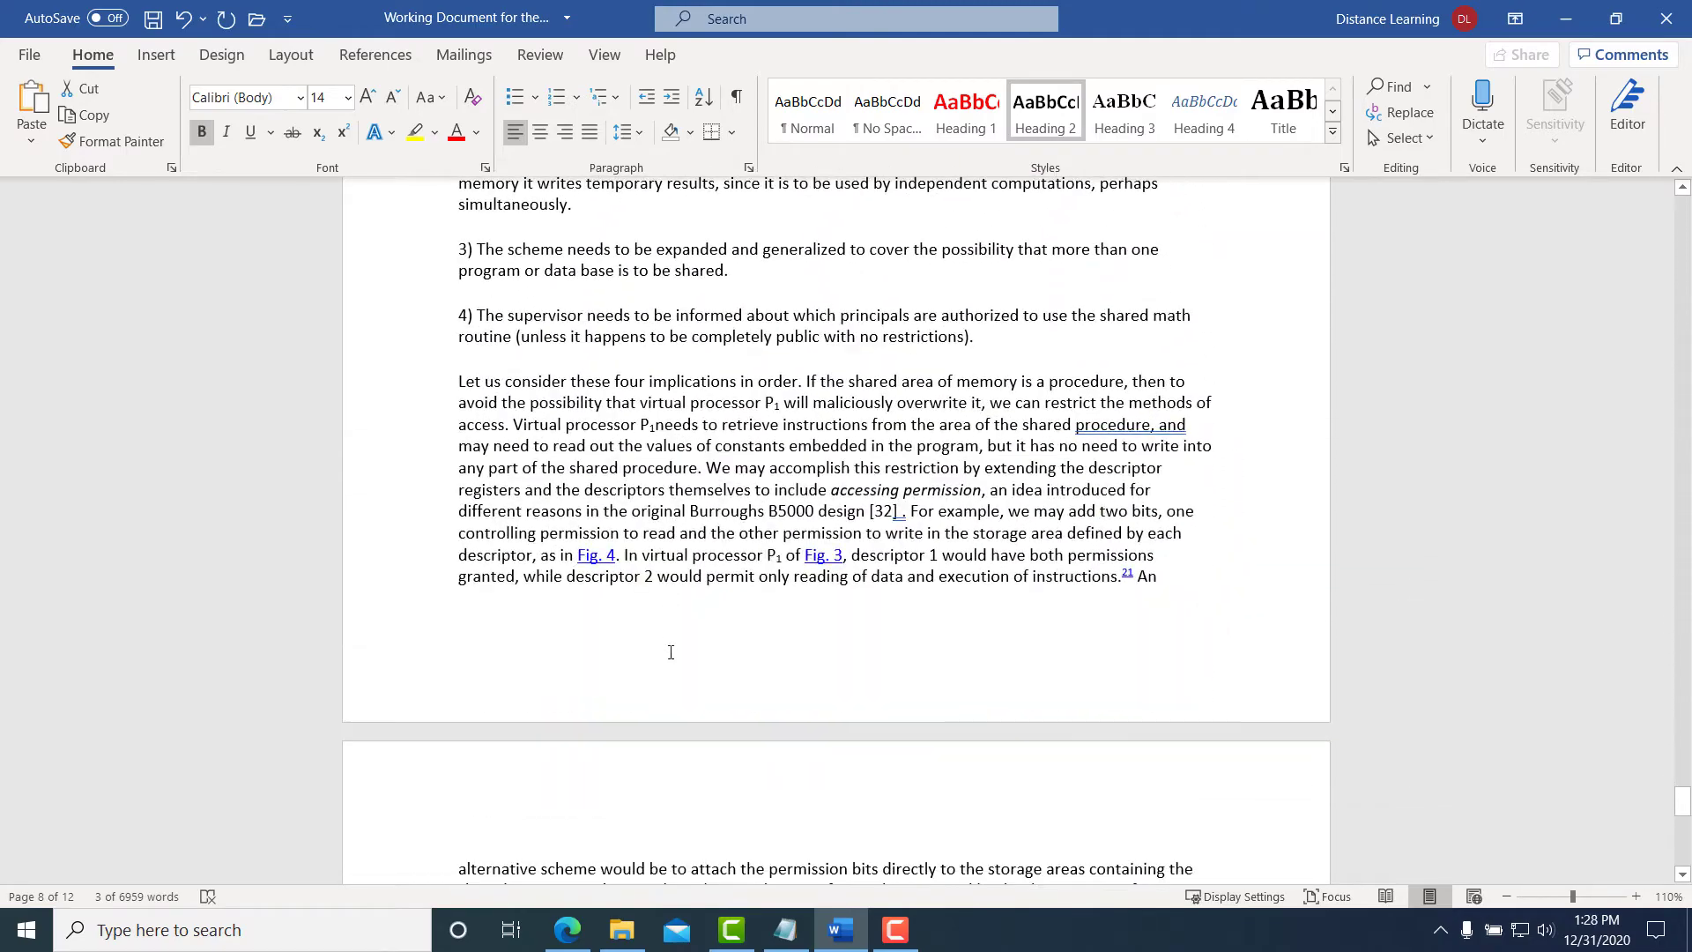
pyautogui.scroll(15, 730, 636)
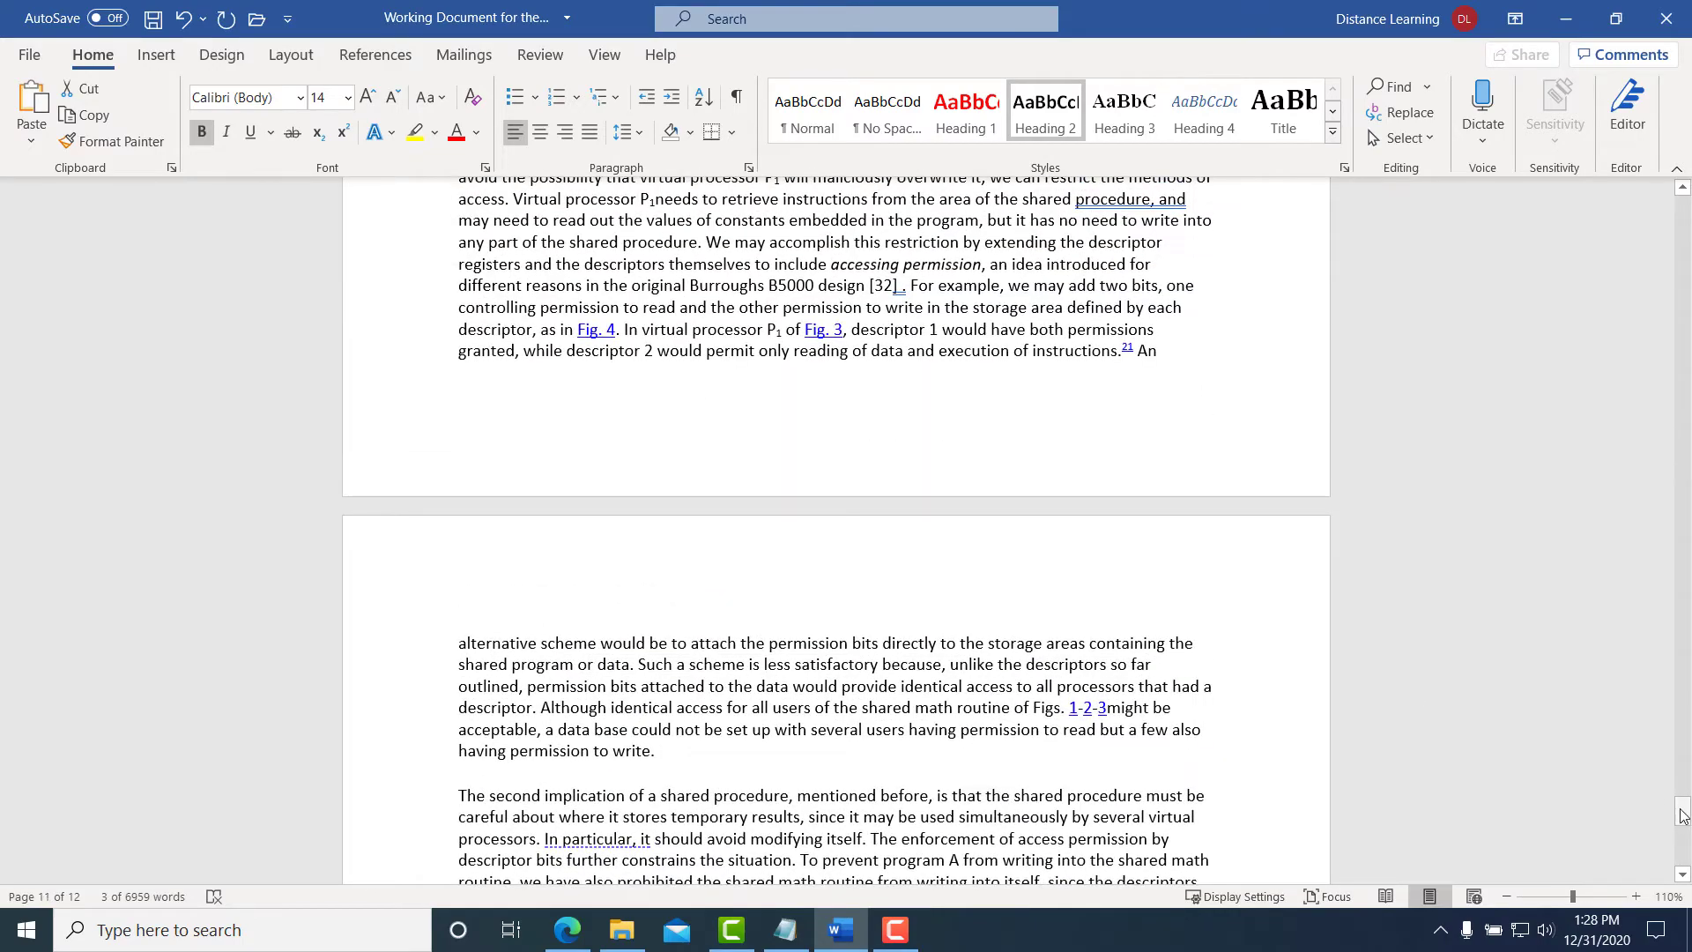
pyautogui.moveTo(1684, 816); pyautogui.dragTo(1683, 212)
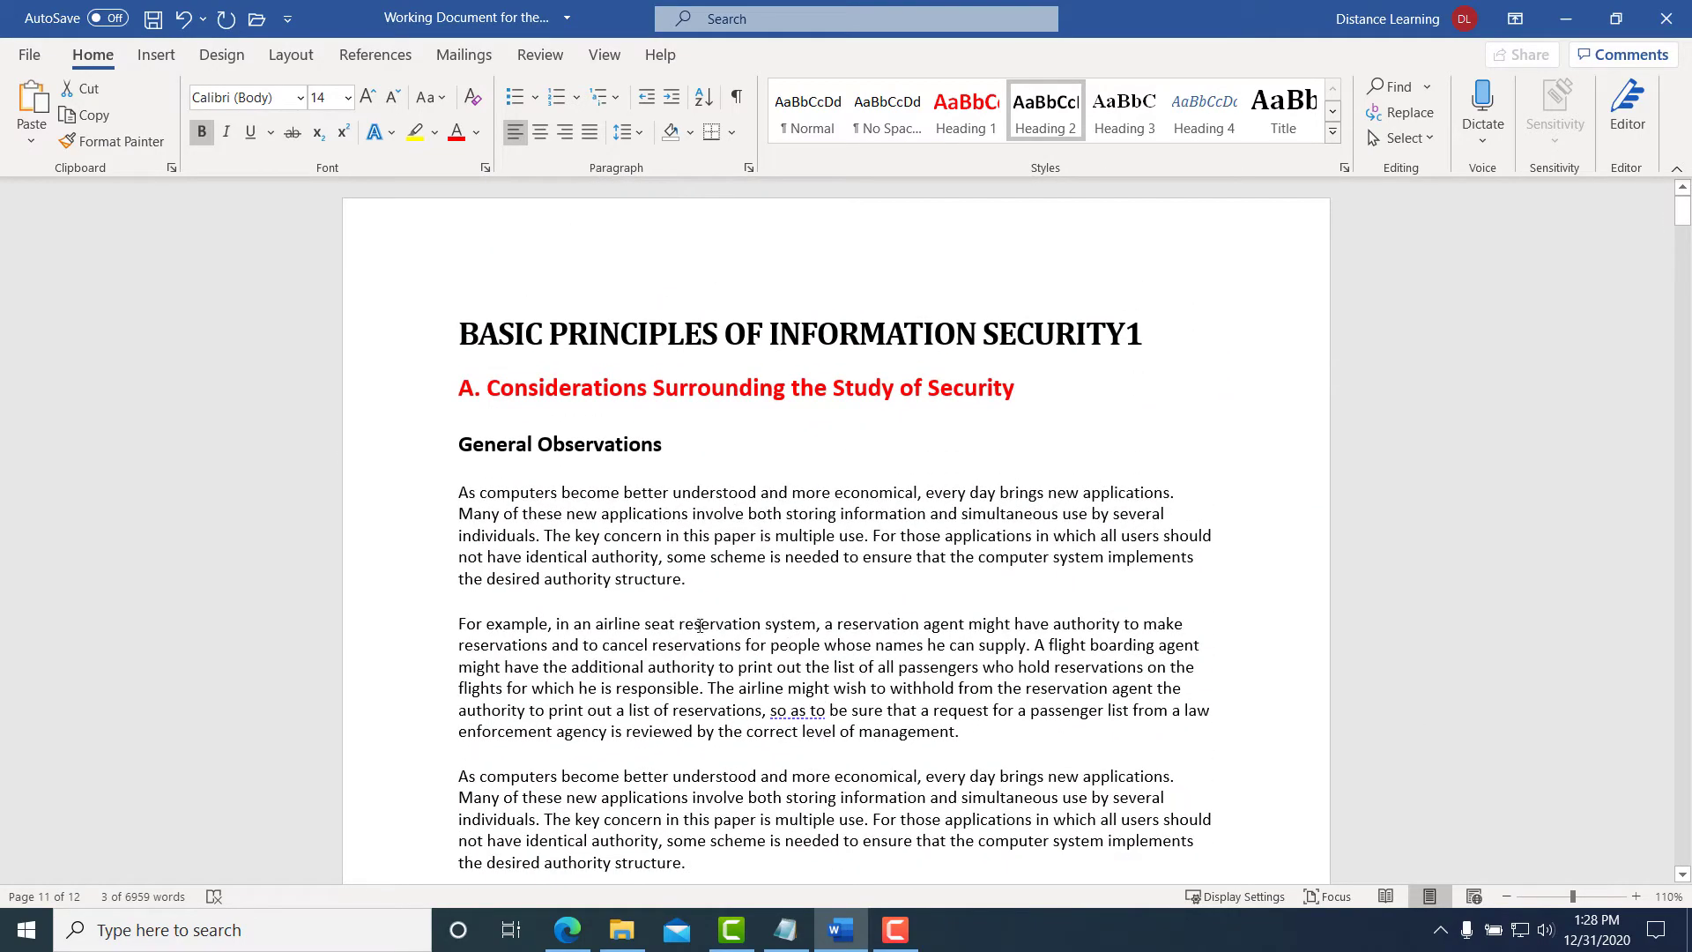
# Apply the Heading 3 style to the "Unprotected systems:" list item on the first page and change its font to Calibri
pyautogui.scroll(-12, 698, 626)
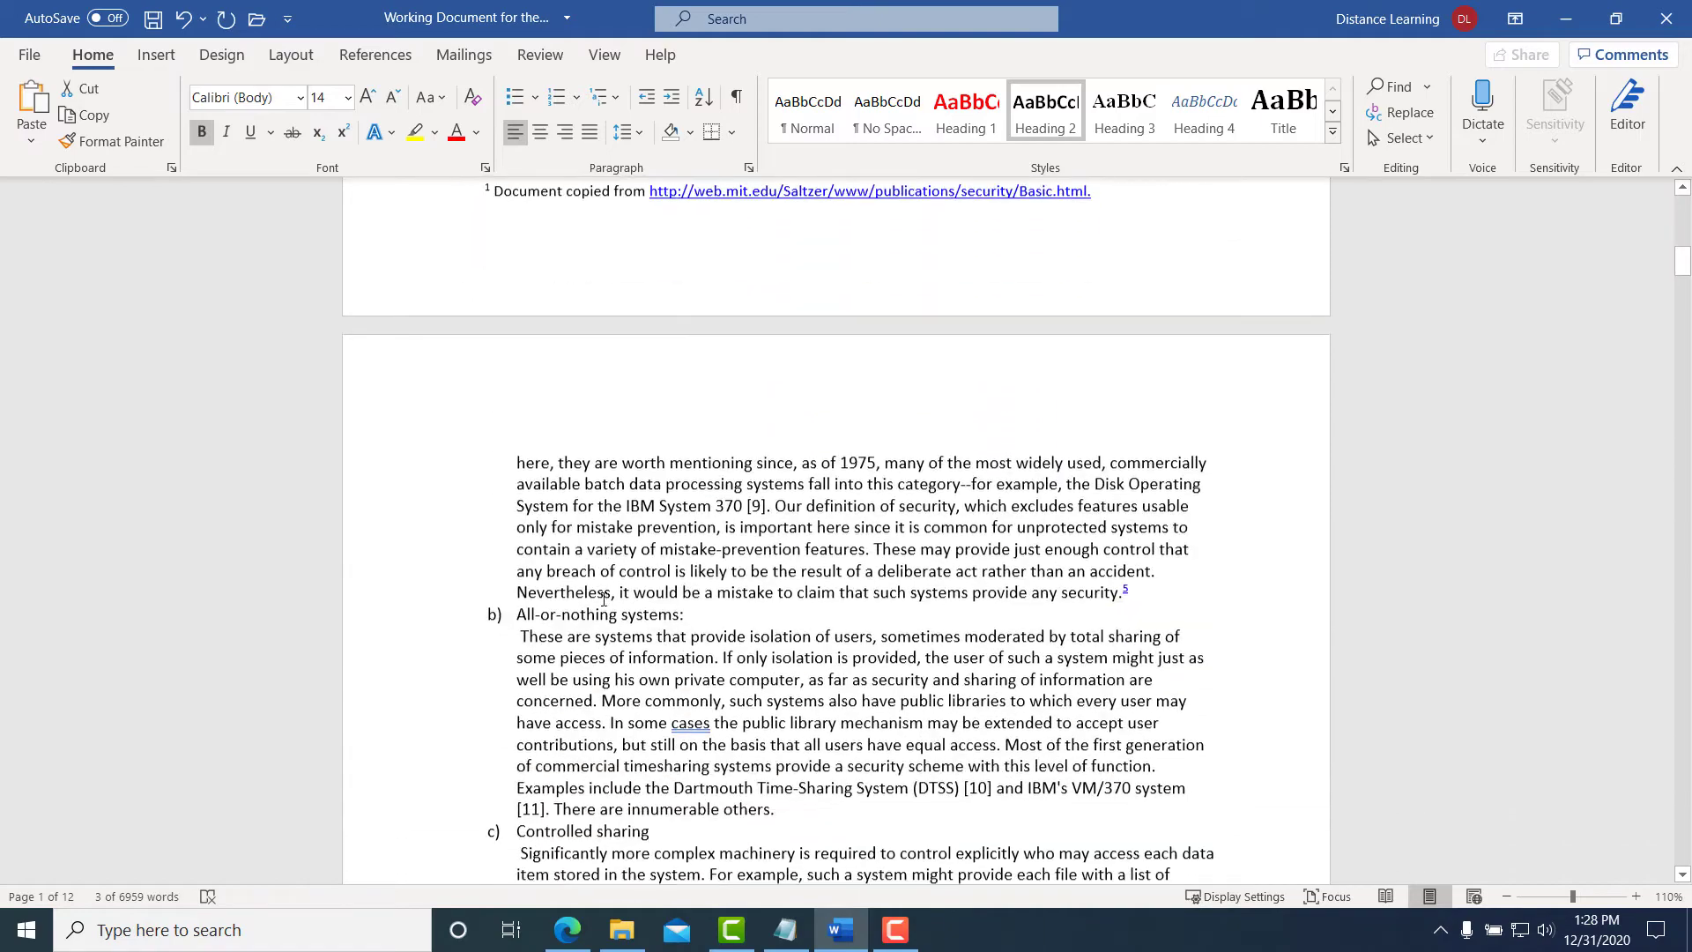
pyautogui.scroll(-12, 604, 600)
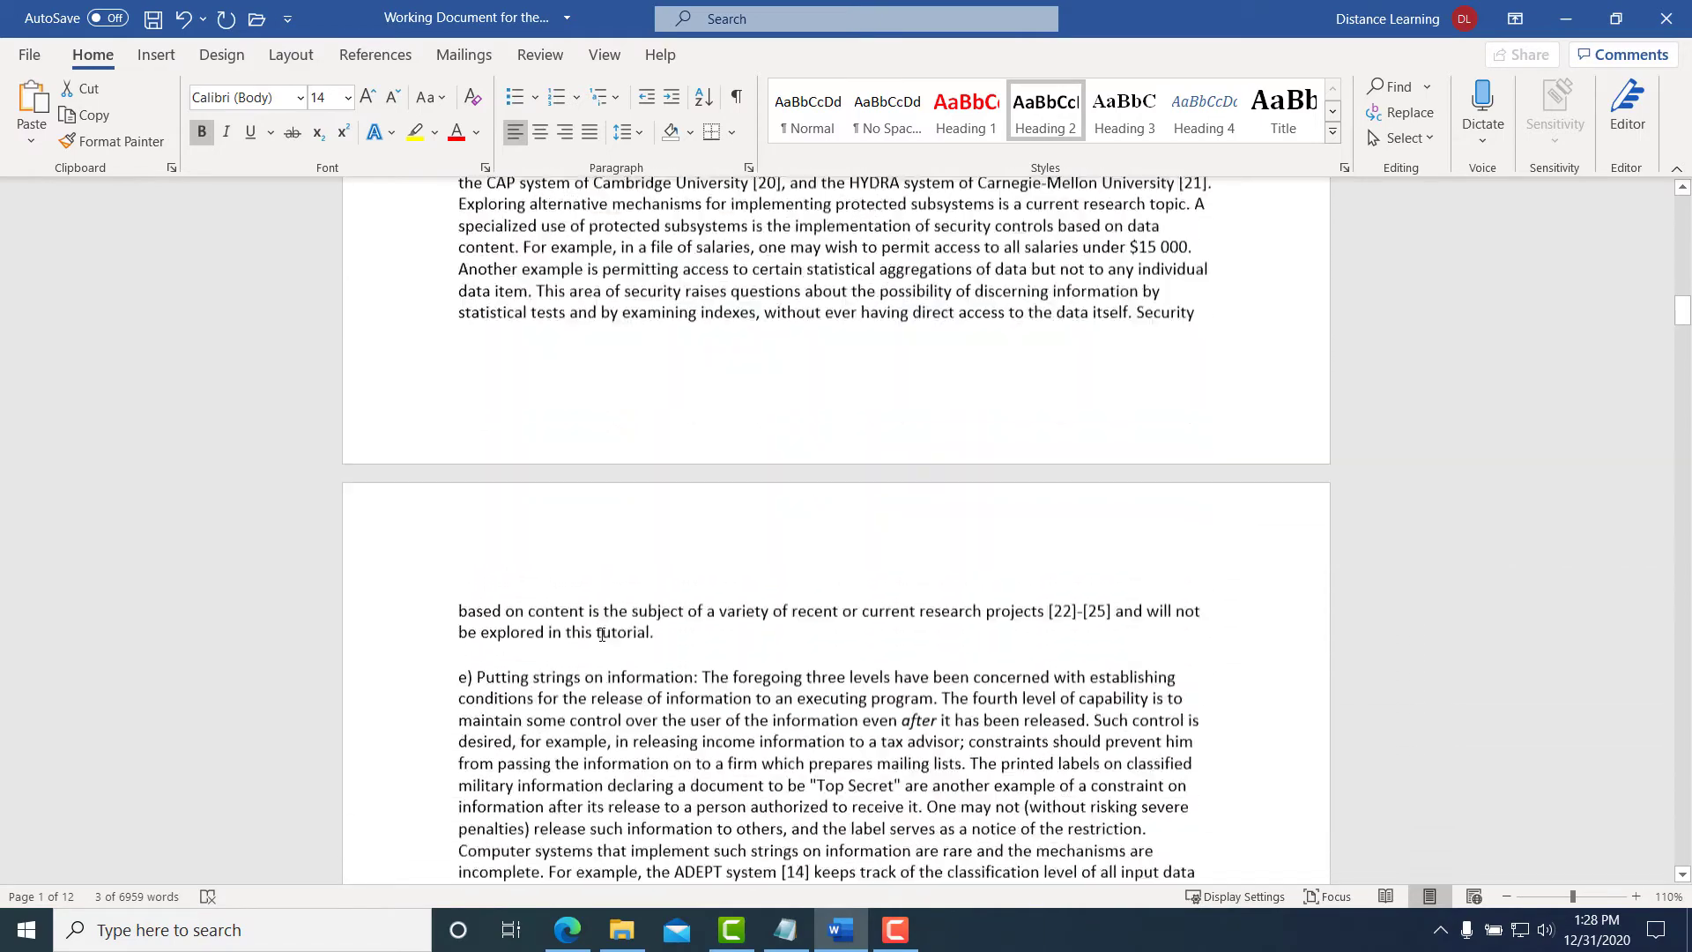
pyautogui.scroll(-15, 602, 634)
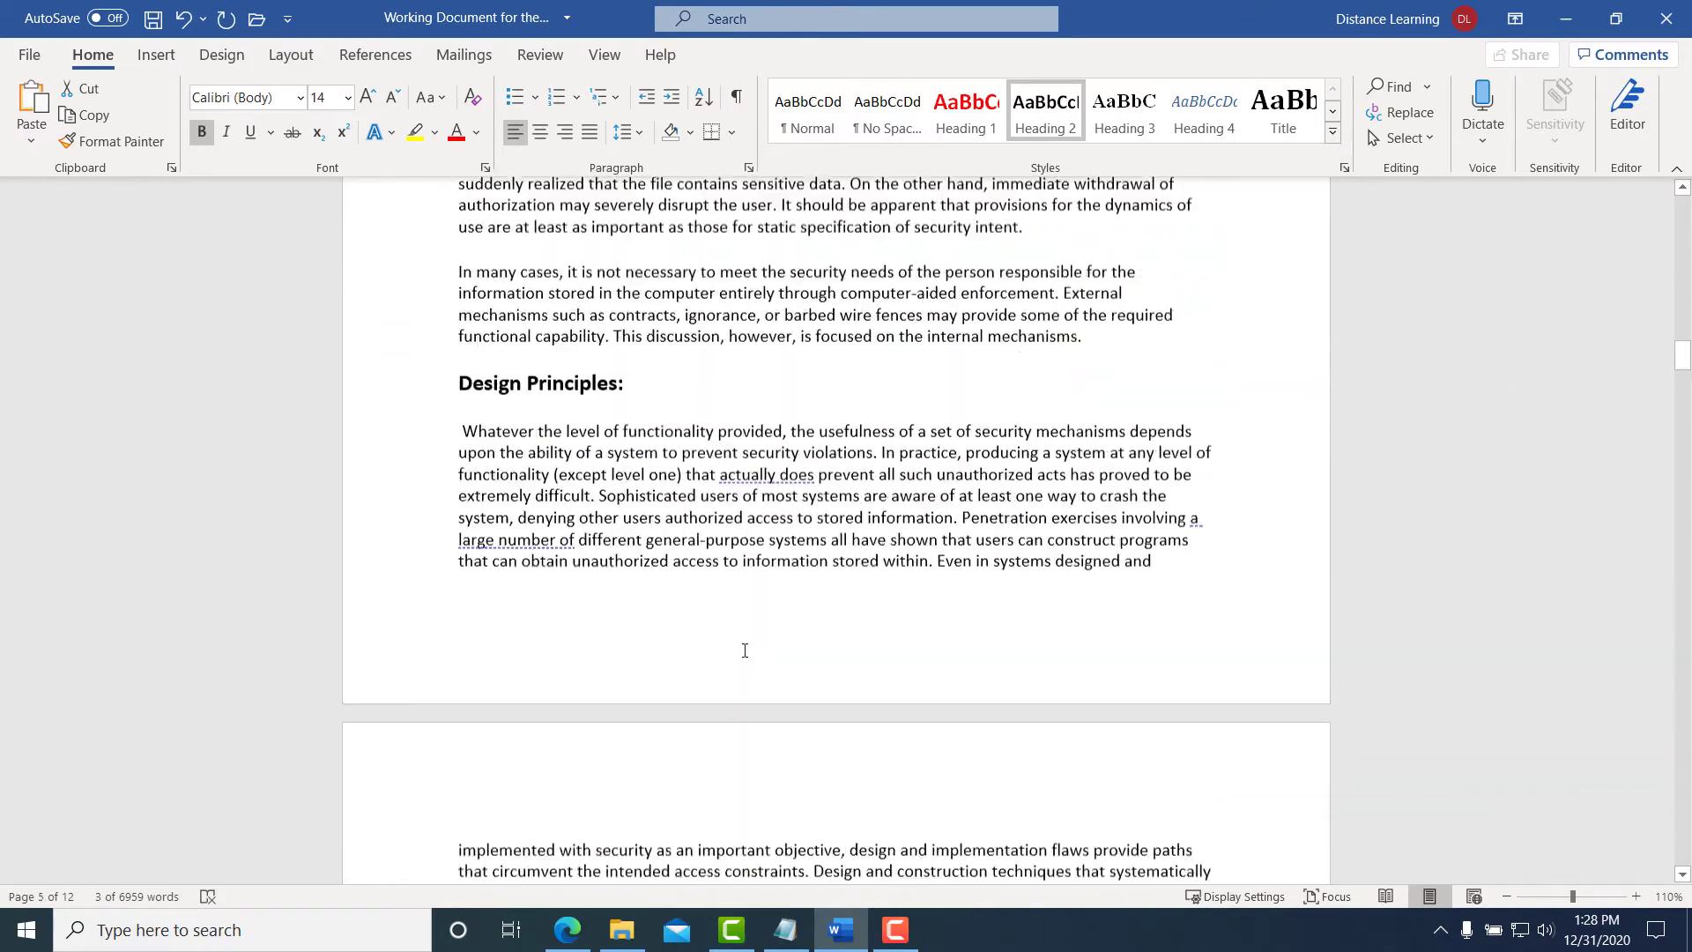
pyautogui.scroll(12, 744, 650)
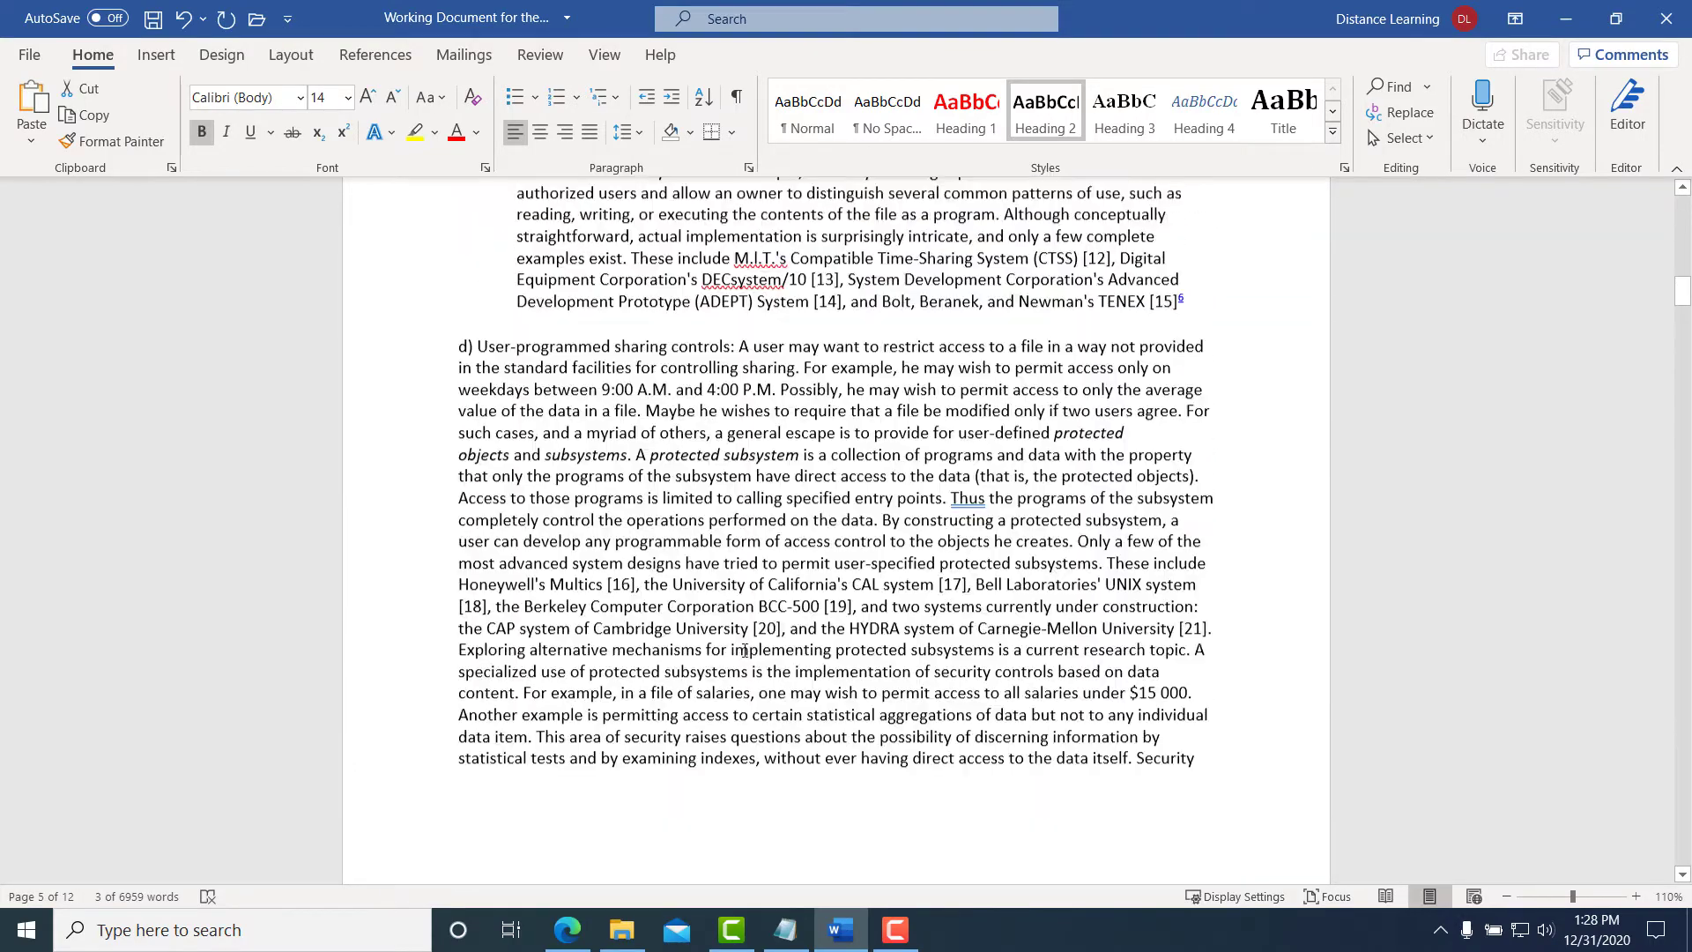
pyautogui.scroll(12, 745, 650)
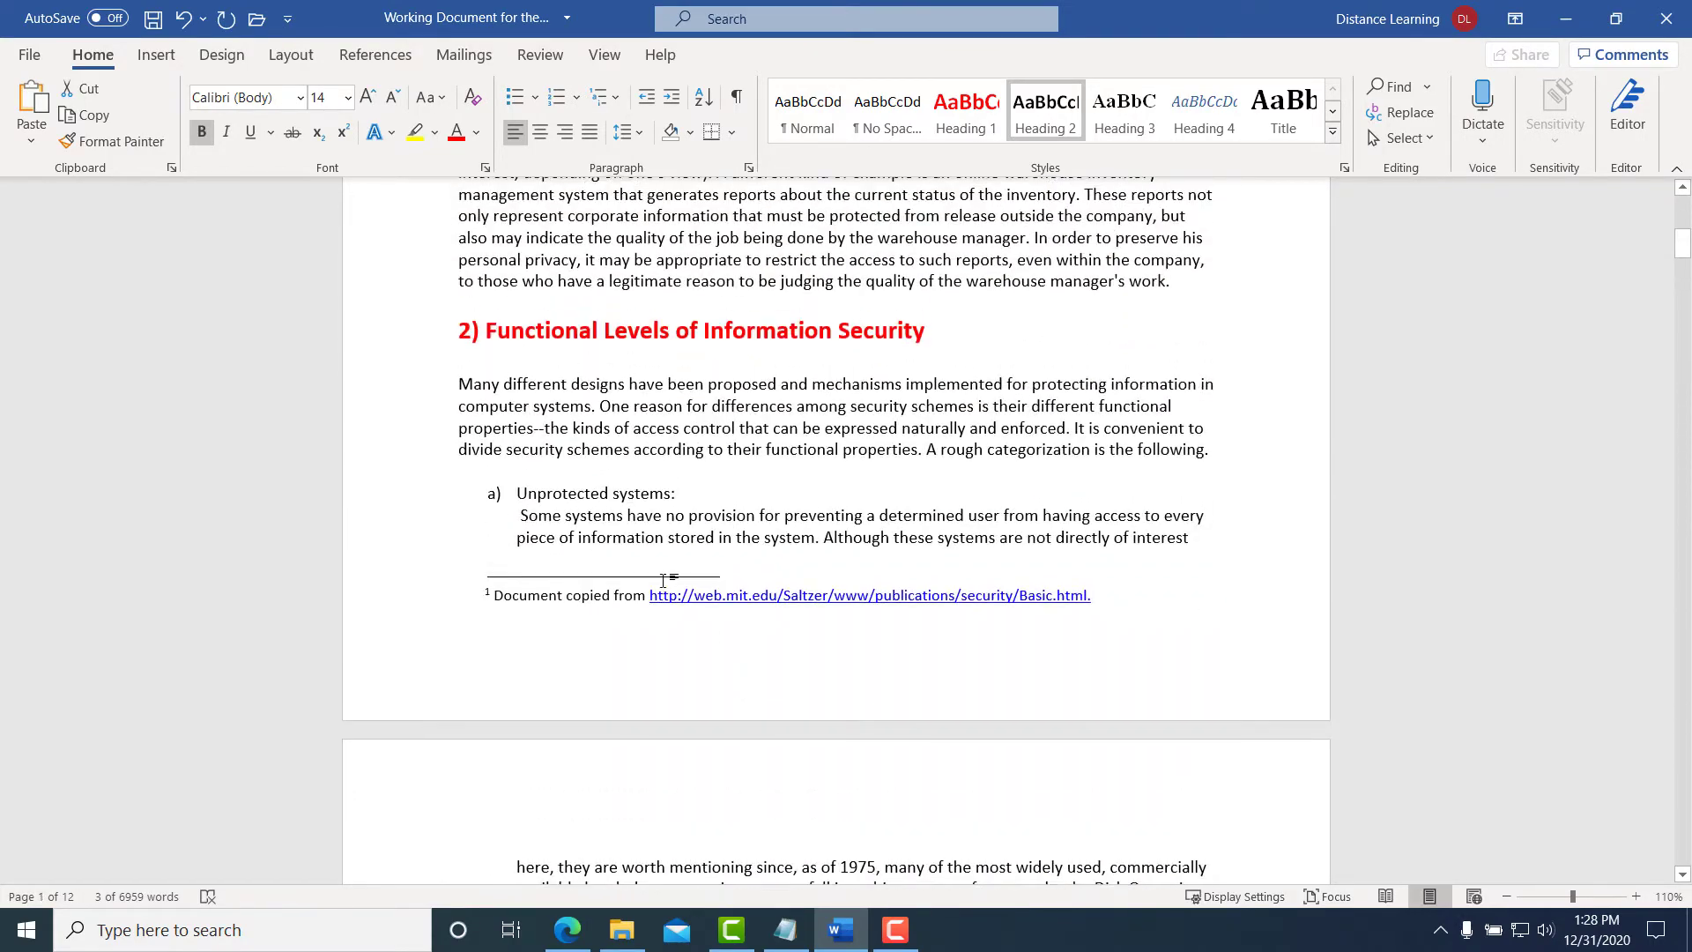
pyautogui.moveTo(675, 499); pyautogui.dragTo(547, 493)
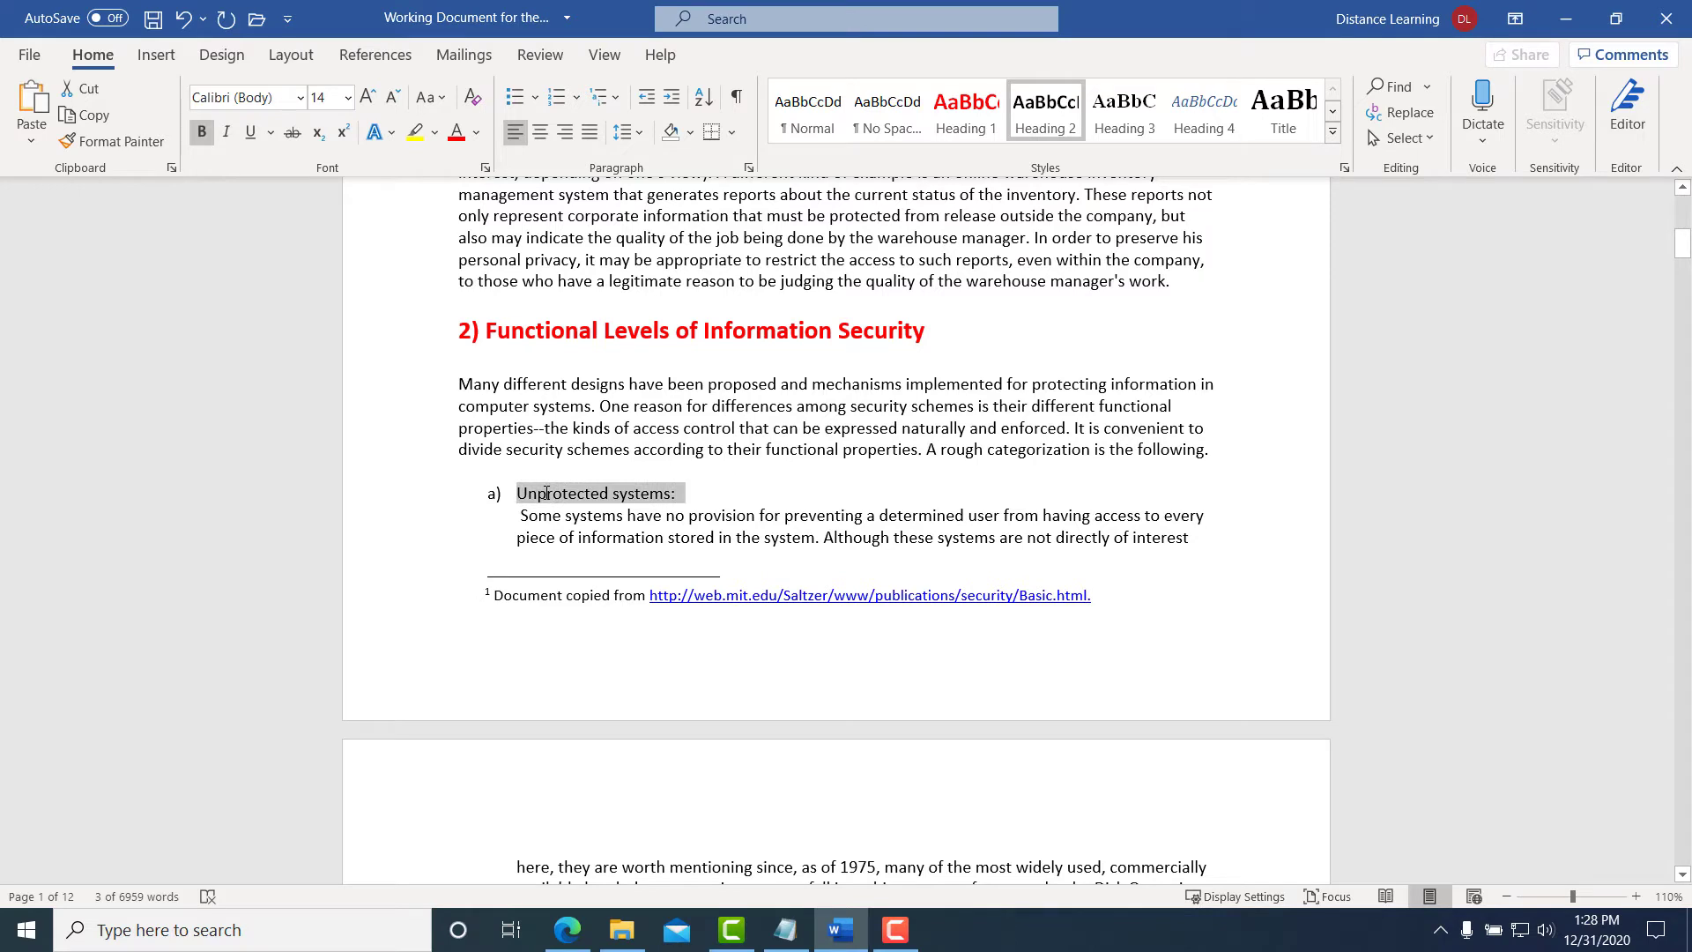
pyautogui.click(1118, 128)
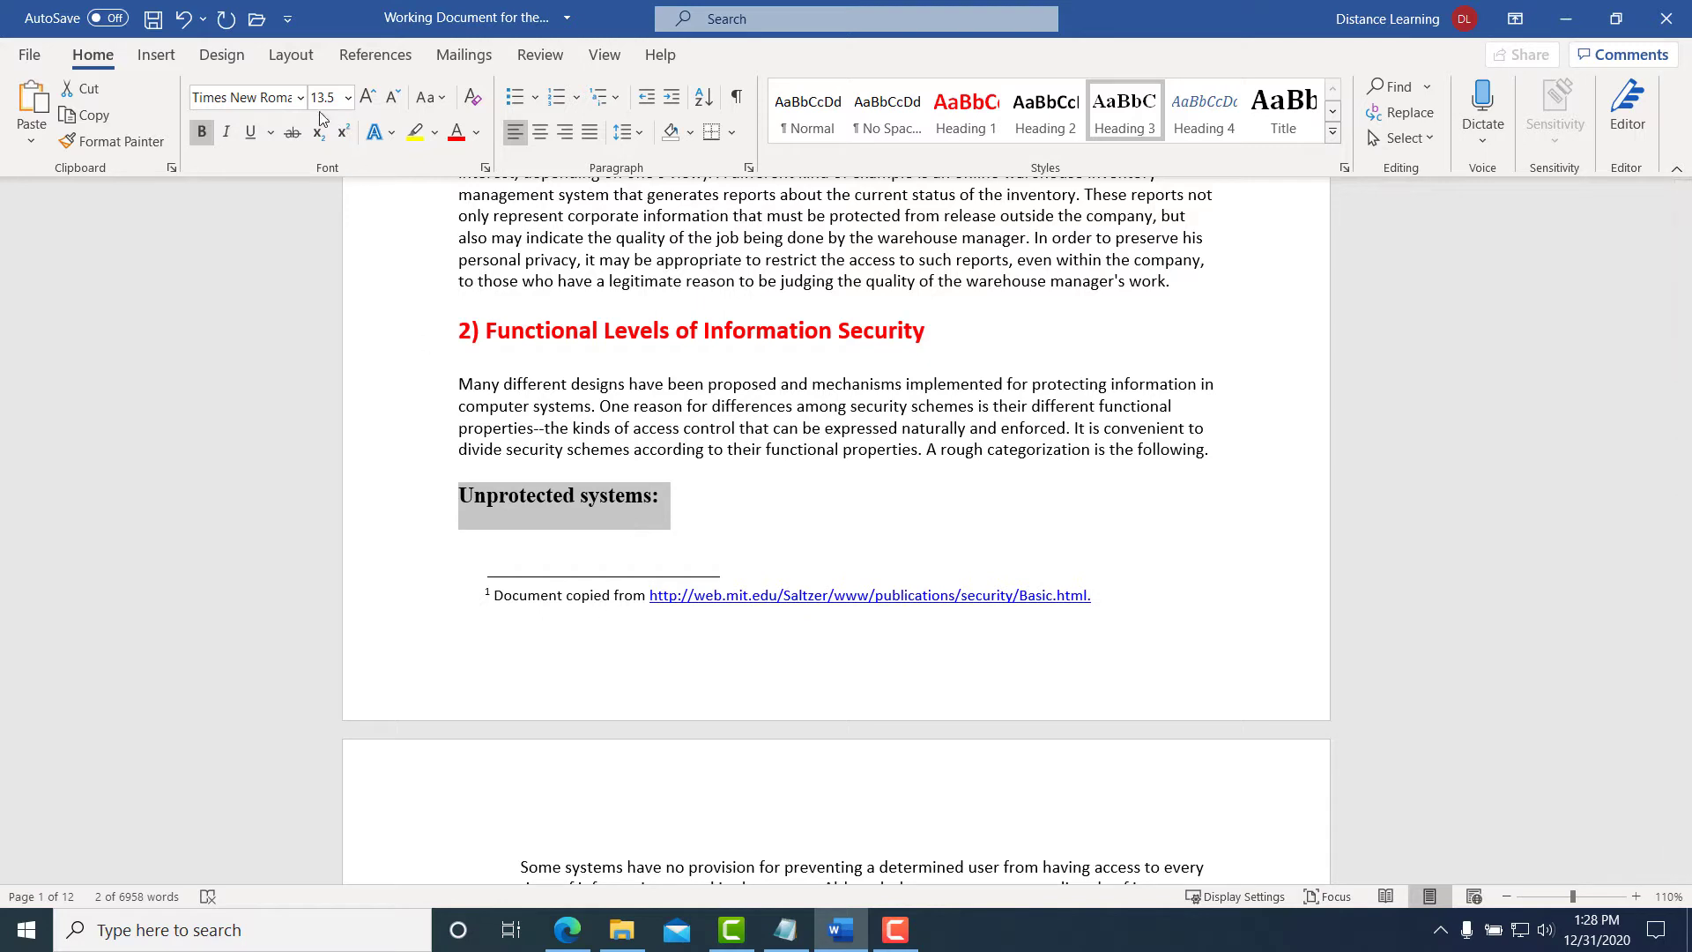
pyautogui.click(301, 97)
pyautogui.click(264, 173)
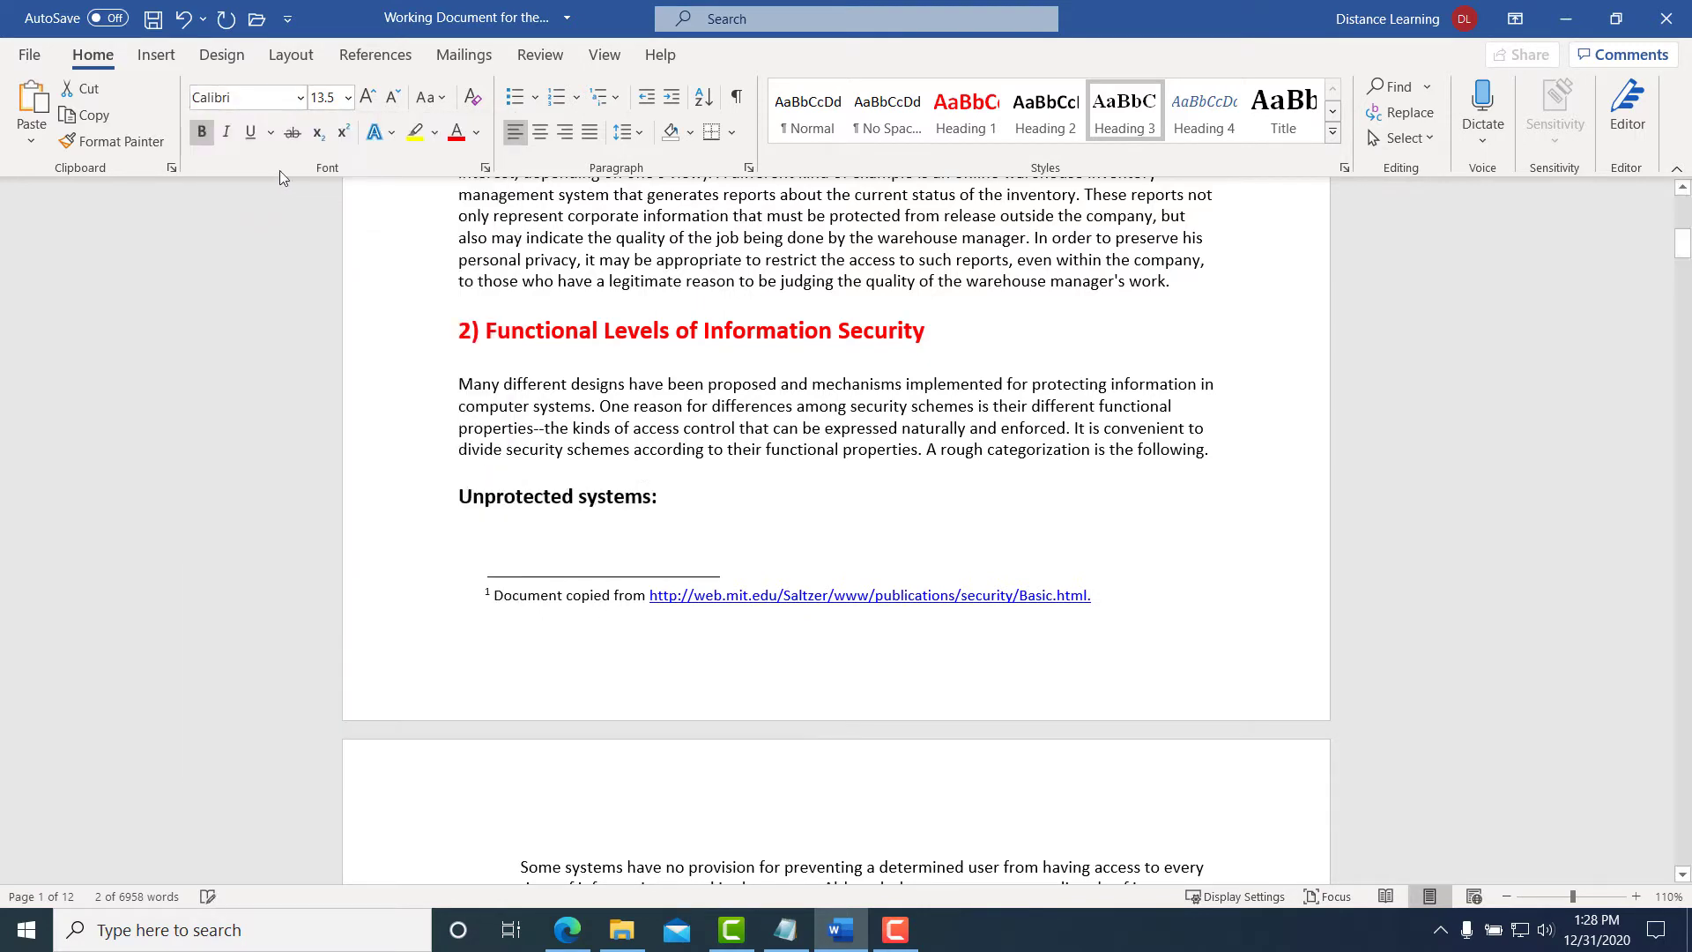
# Reduce the "Unprotected systems:" subheading to 12 pt and update the Heading 3 style to match it
pyautogui.click(394, 97)
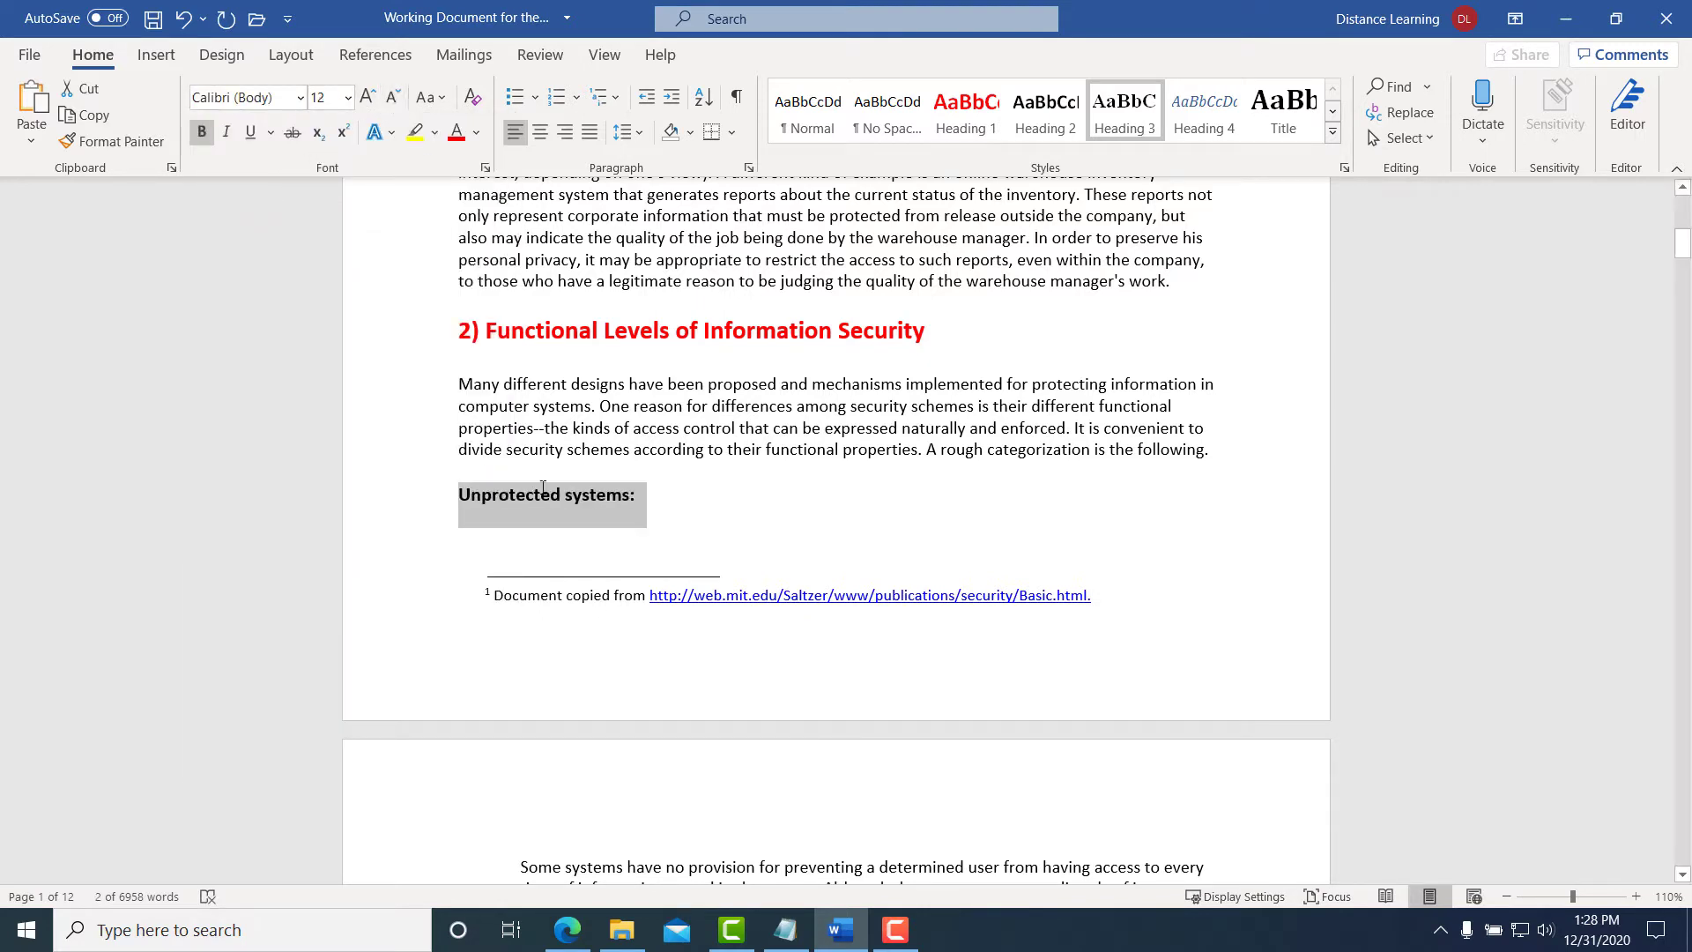
pyautogui.rightClick(1142, 130)
pyautogui.click(1201, 150)
# Apply the Heading 3 style to the "All-or-nothing systems:" list item on page 2
pyautogui.scroll(-10, 577, 507)
pyautogui.scroll(3, 580, 510)
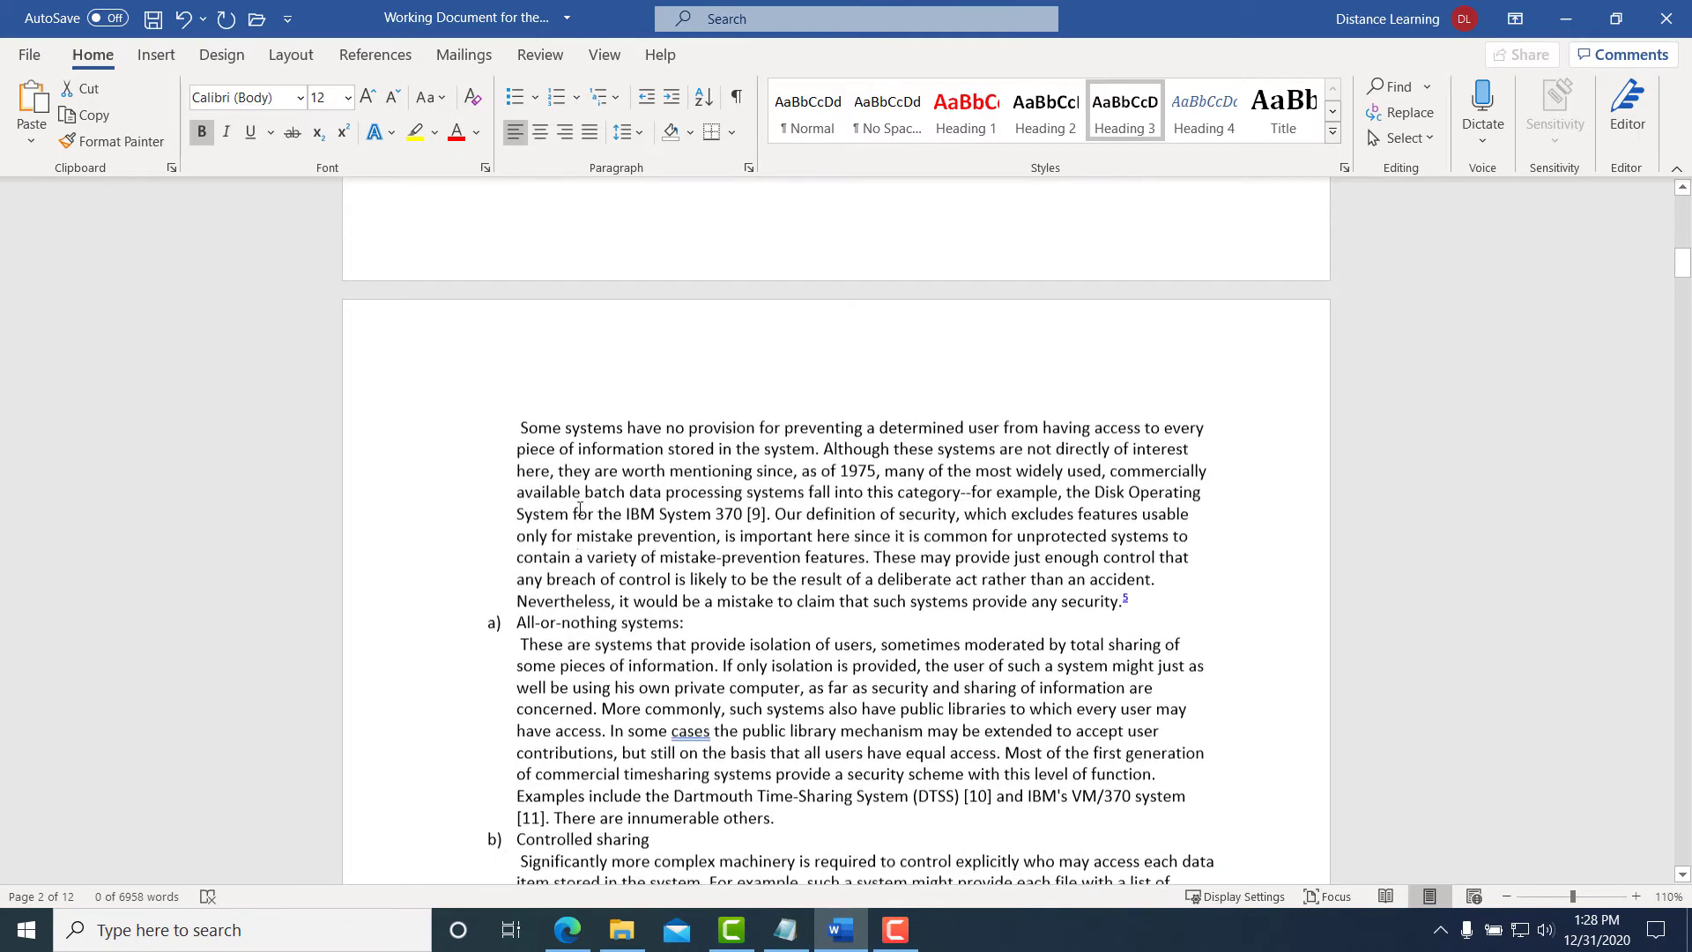
pyautogui.scroll(3, 580, 509)
pyautogui.scroll(-5, 691, 542)
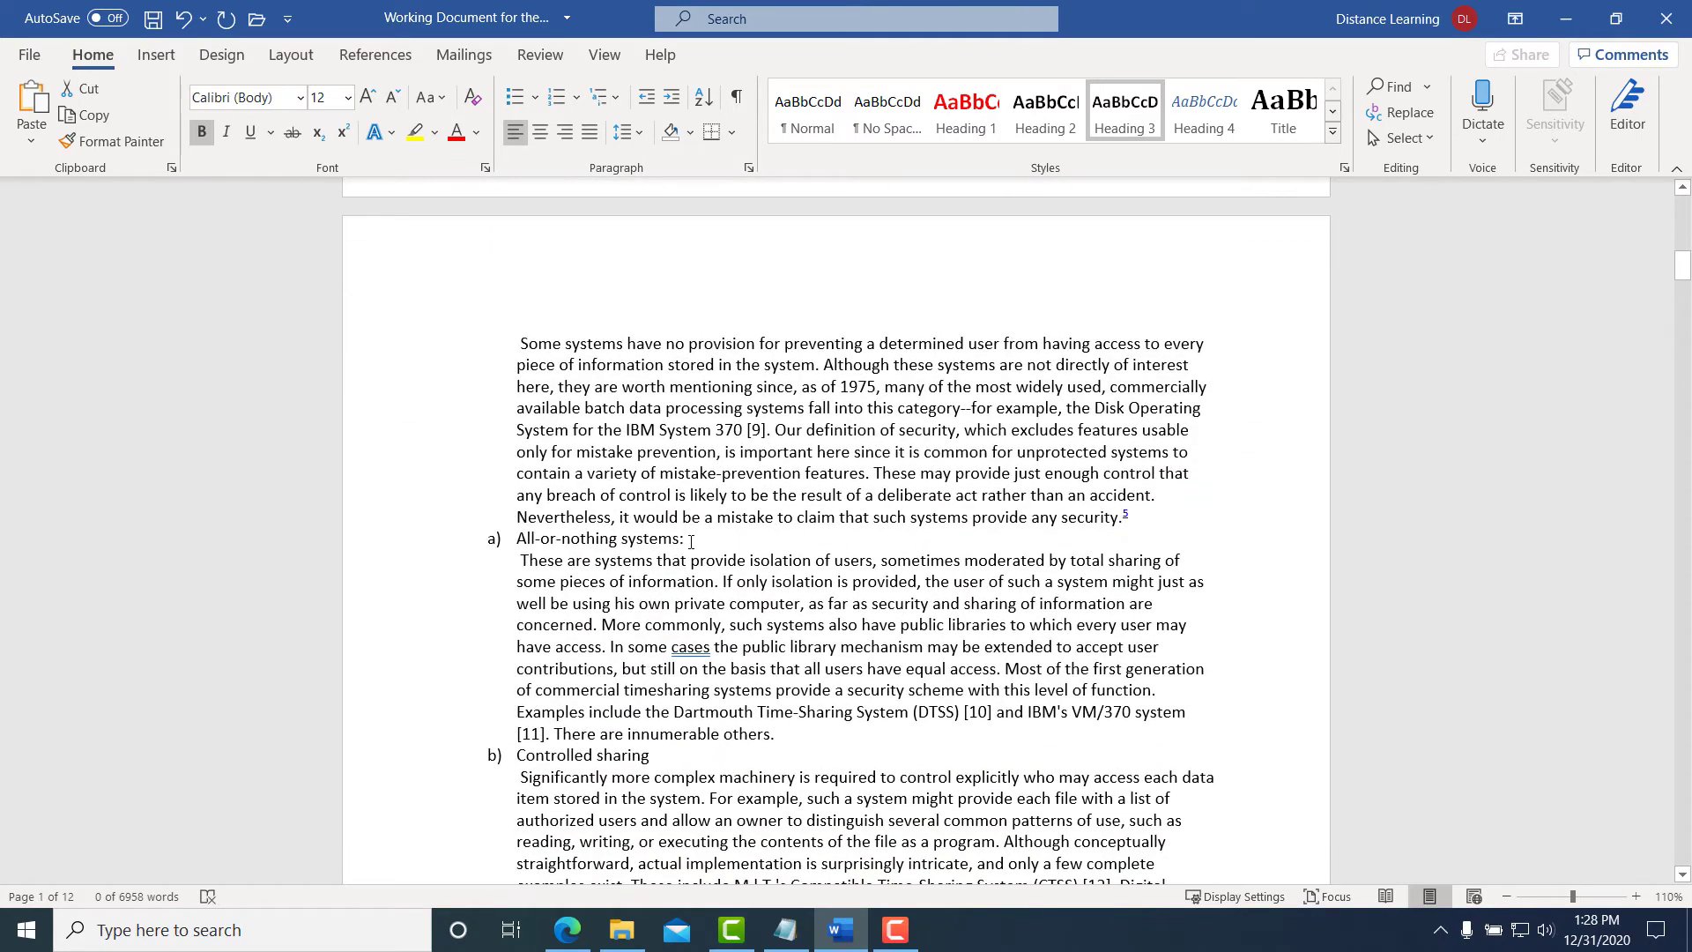
pyautogui.moveTo(691, 541); pyautogui.dragTo(509, 539)
pyautogui.click(1125, 113)
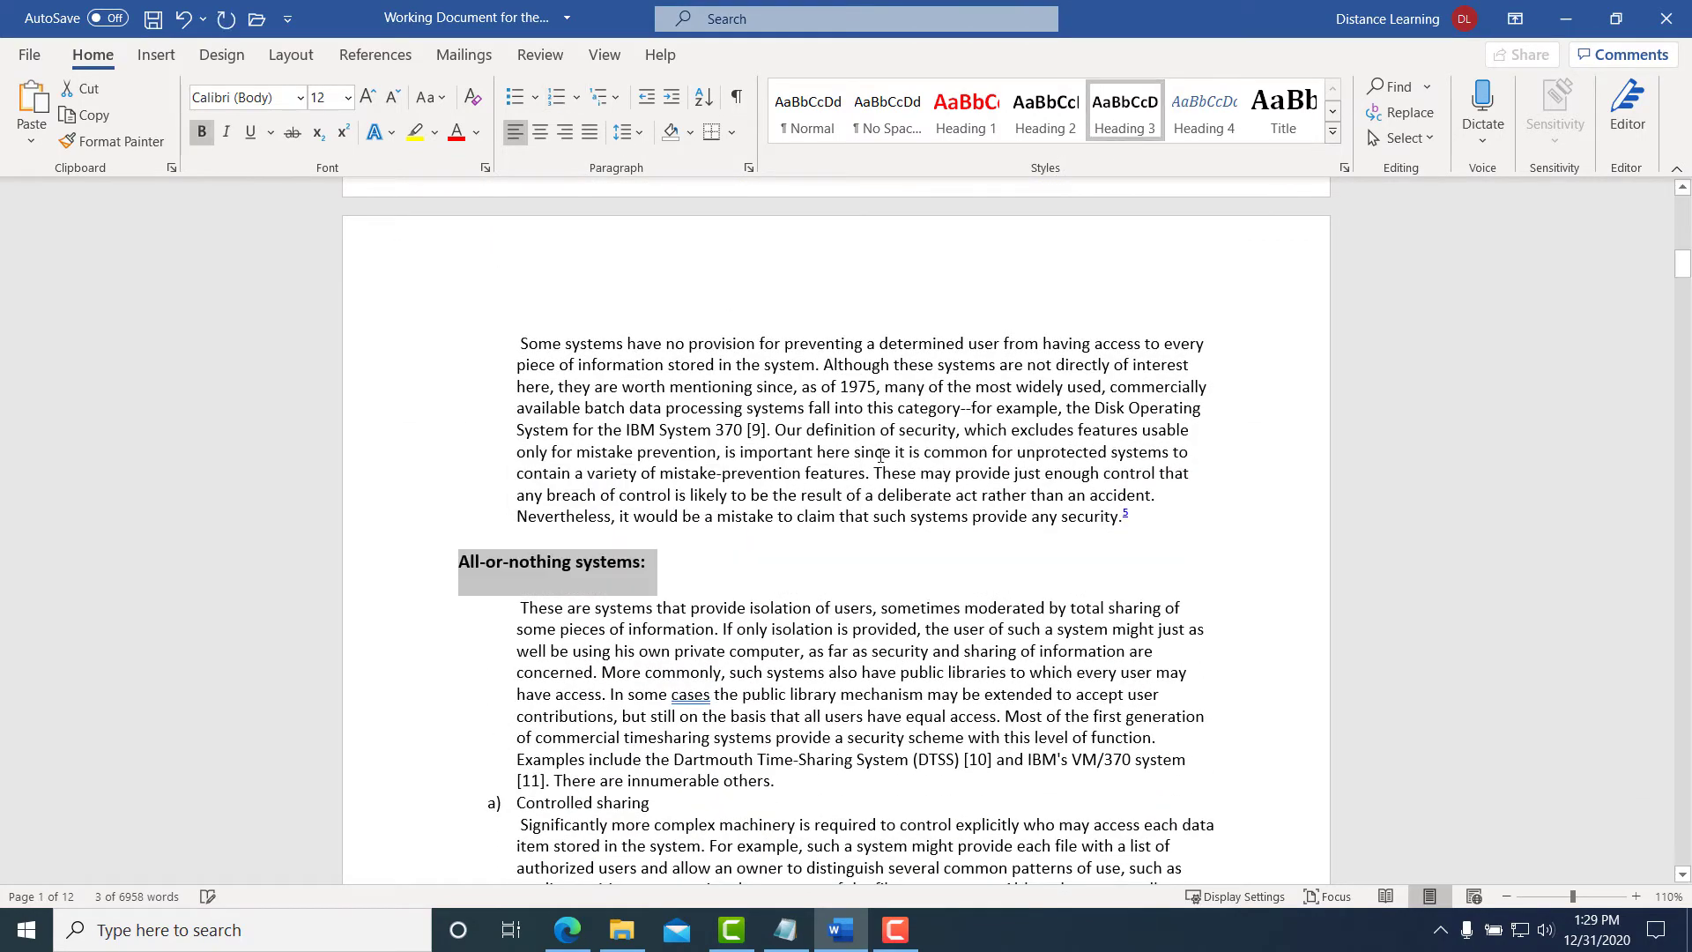
# Apply the Heading 3 style to the "Controlled sharing" list item
pyautogui.scroll(-3, 879, 455)
pyautogui.moveTo(659, 570); pyautogui.dragTo(500, 564)
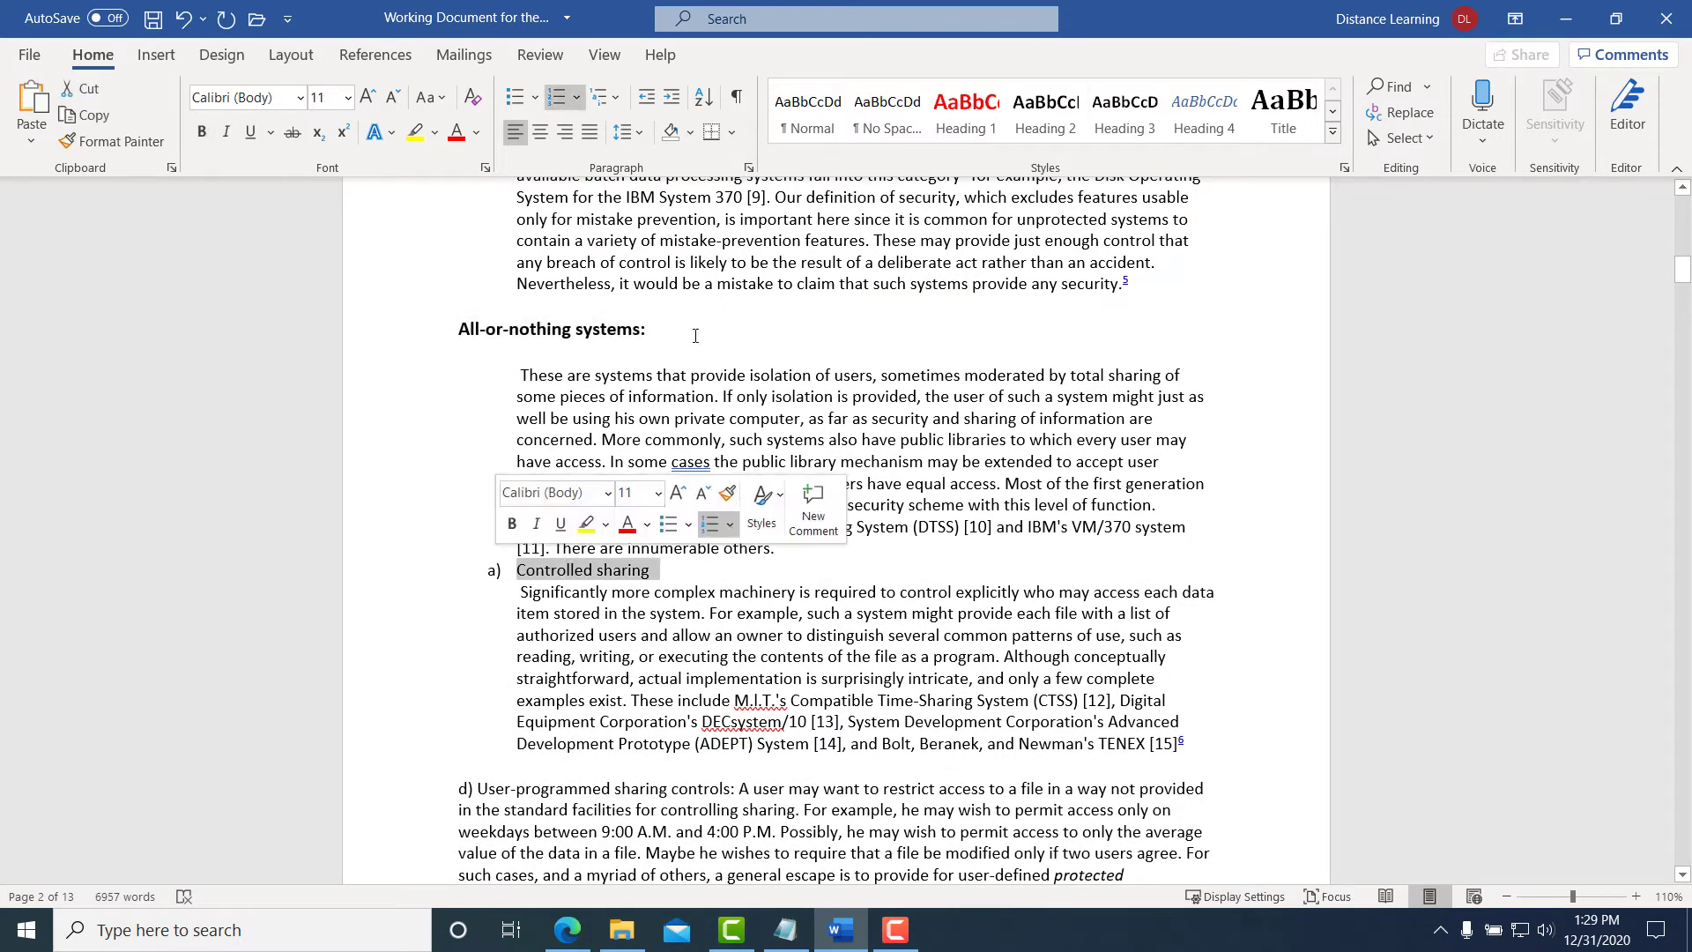
pyautogui.click(1121, 126)
pyautogui.scroll(-3, 673, 623)
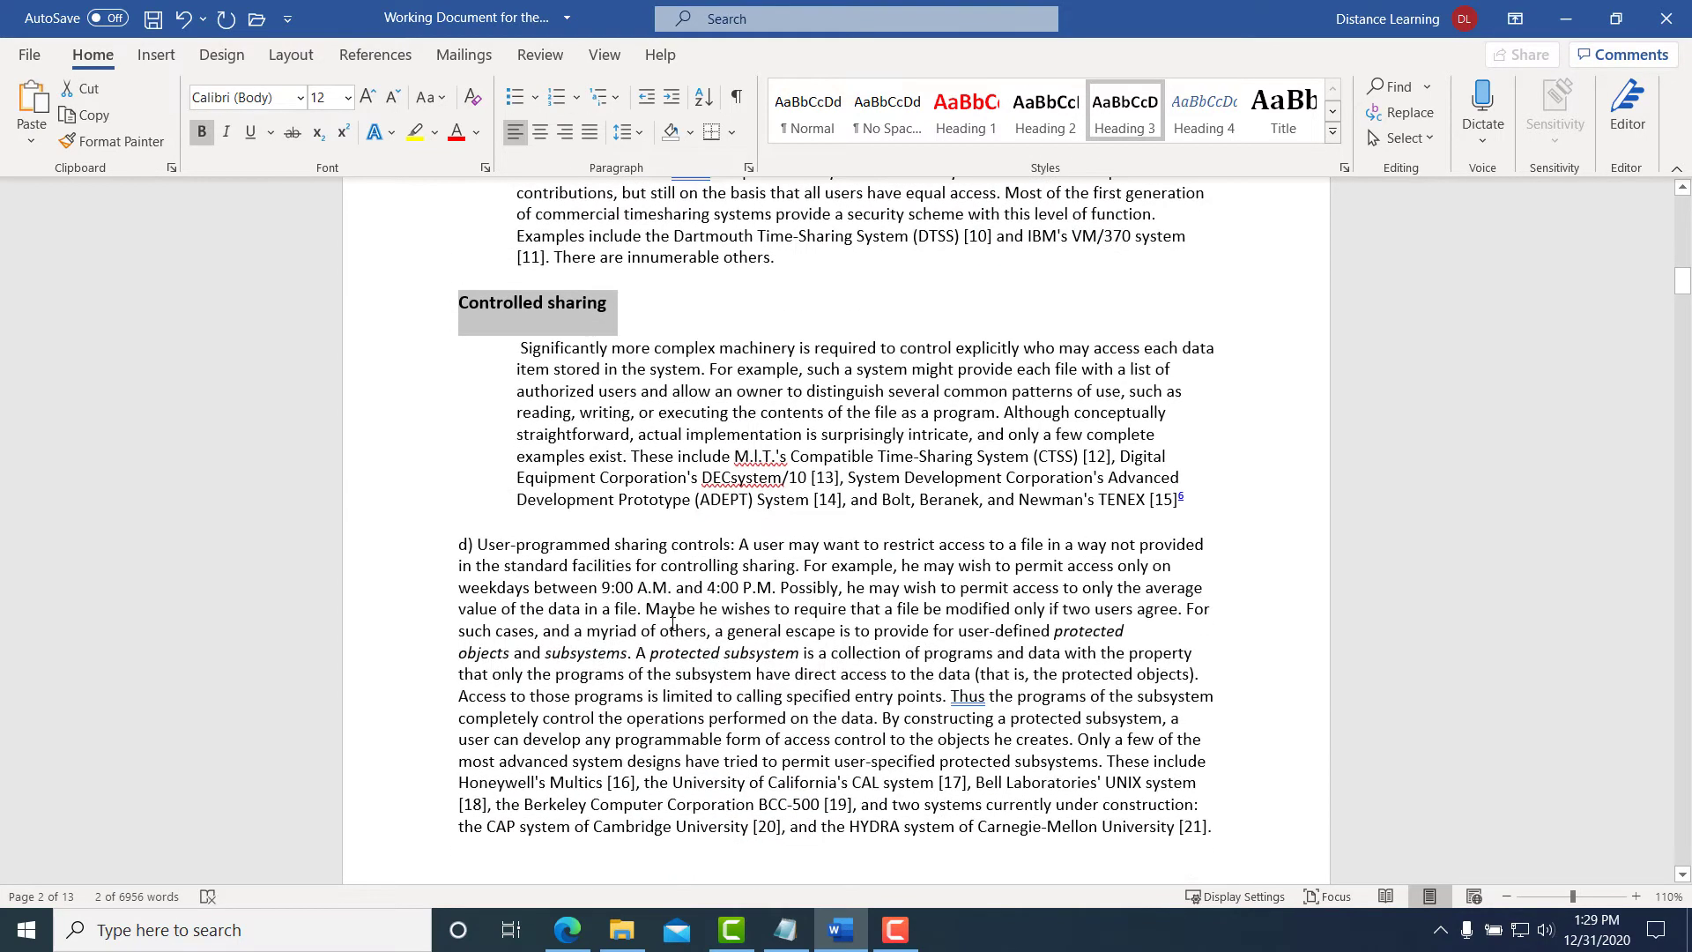
# Insert a blank line between the document title and the "A. Considerations Surrounding the Study of Security" heading
pyautogui.scroll(-5, 672, 623)
pyautogui.scroll(3, 666, 593)
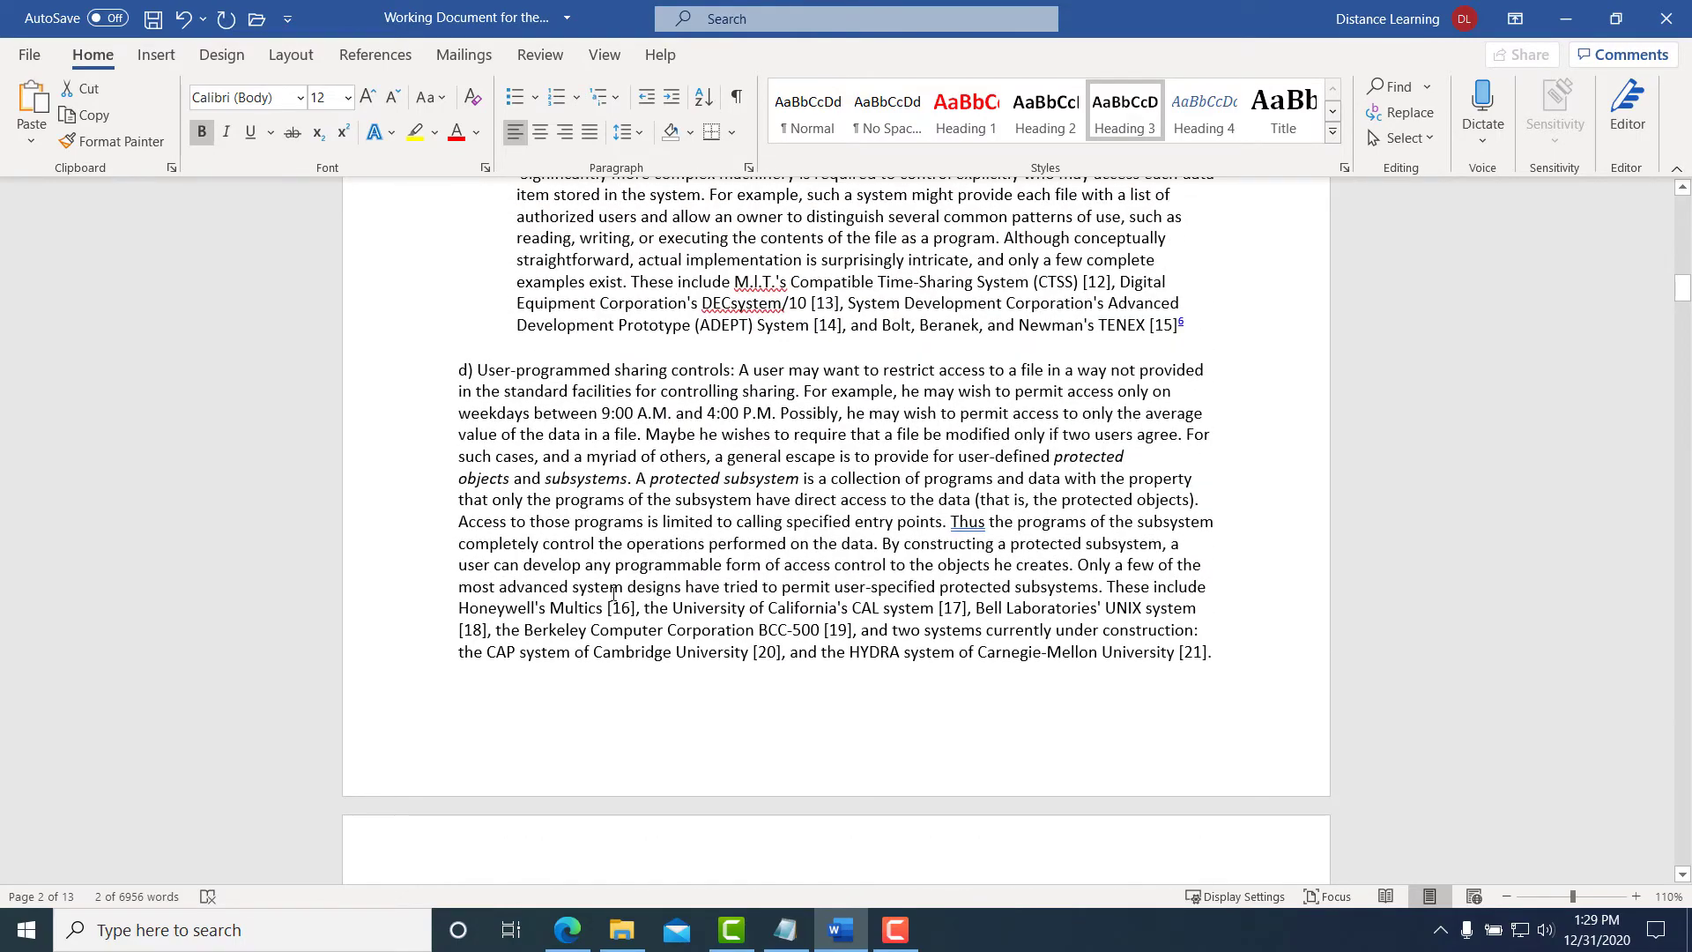
pyautogui.scroll(20, 614, 593)
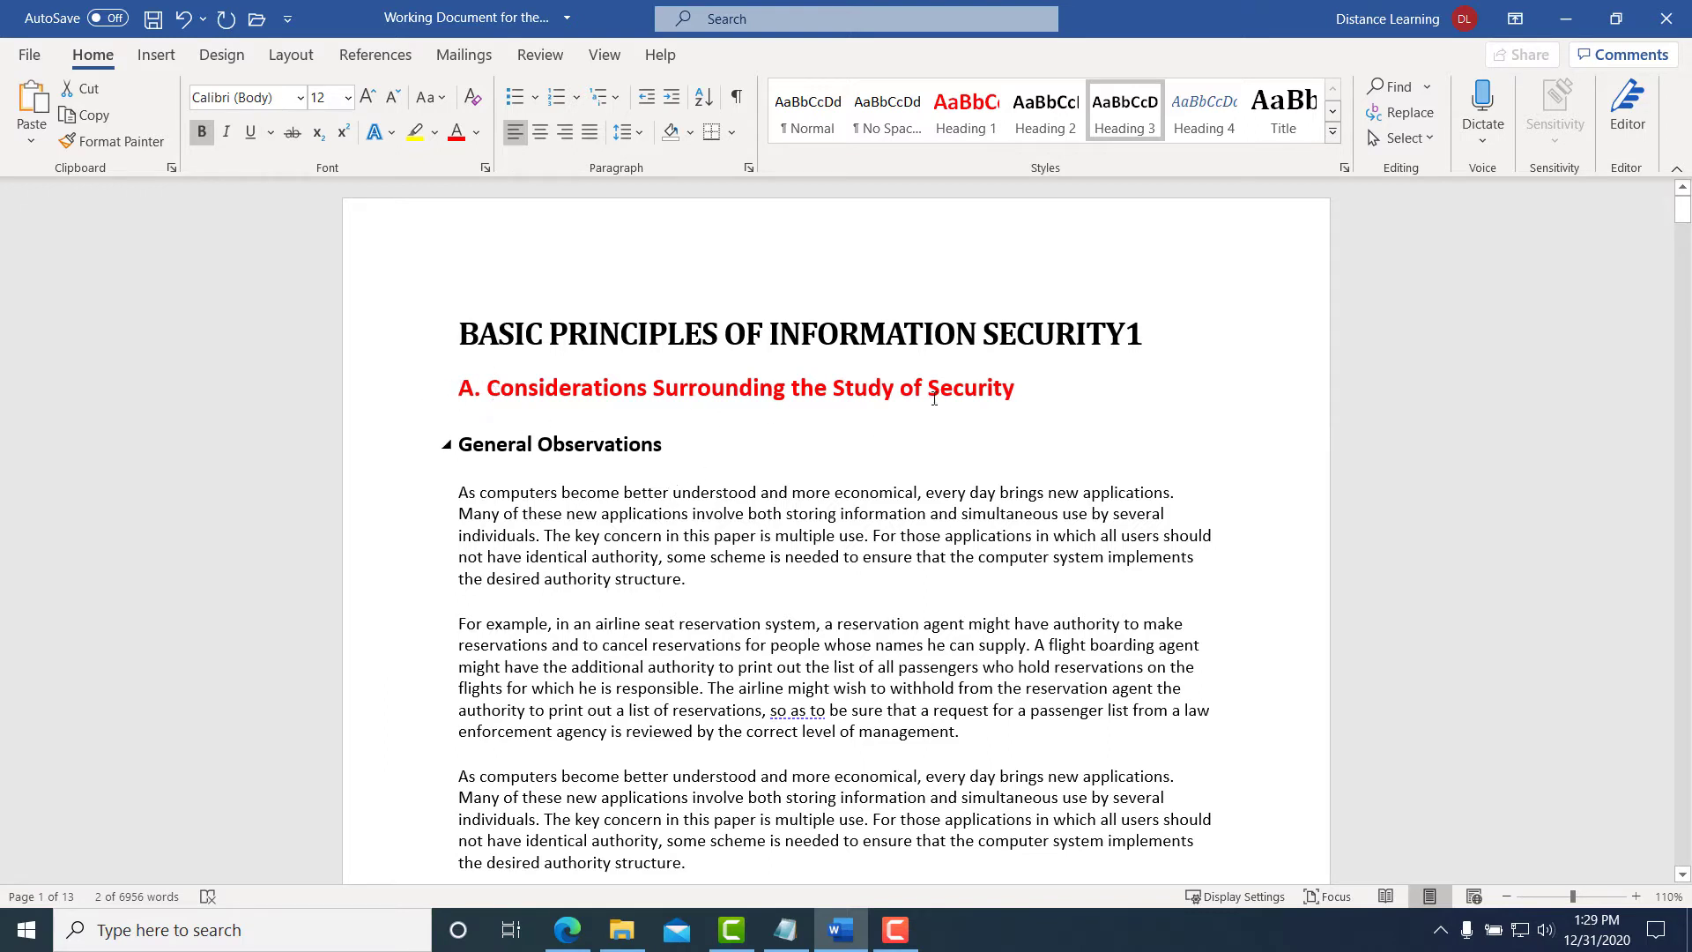
pyautogui.click(1172, 347)
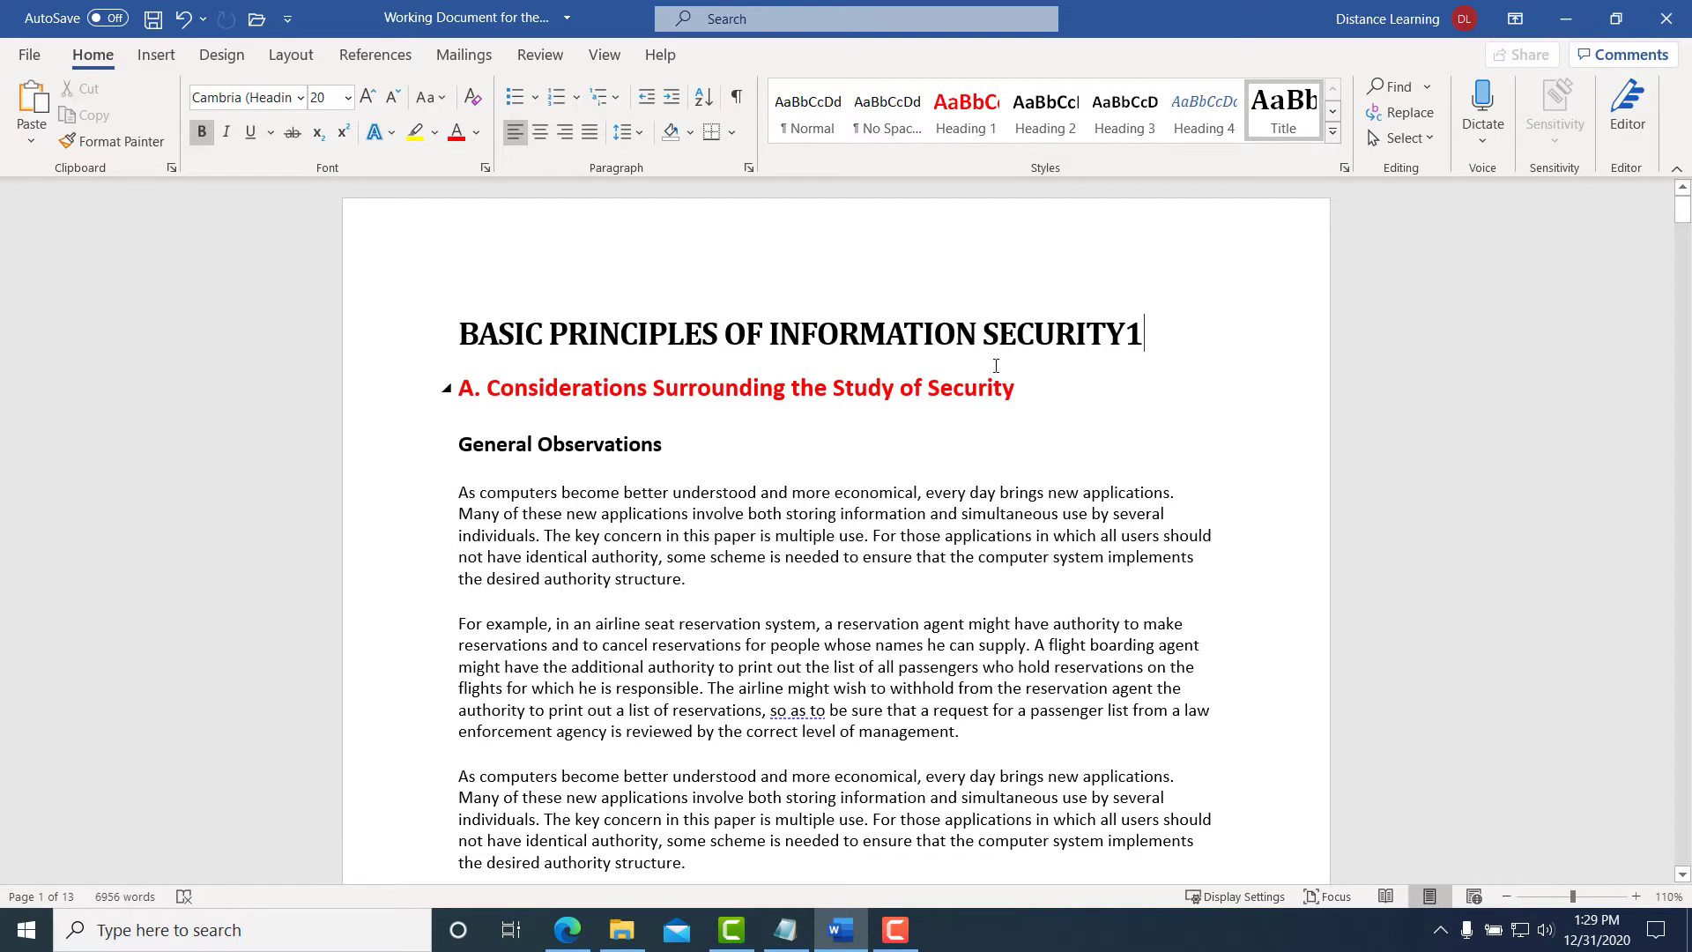
pyautogui.click(460, 386)
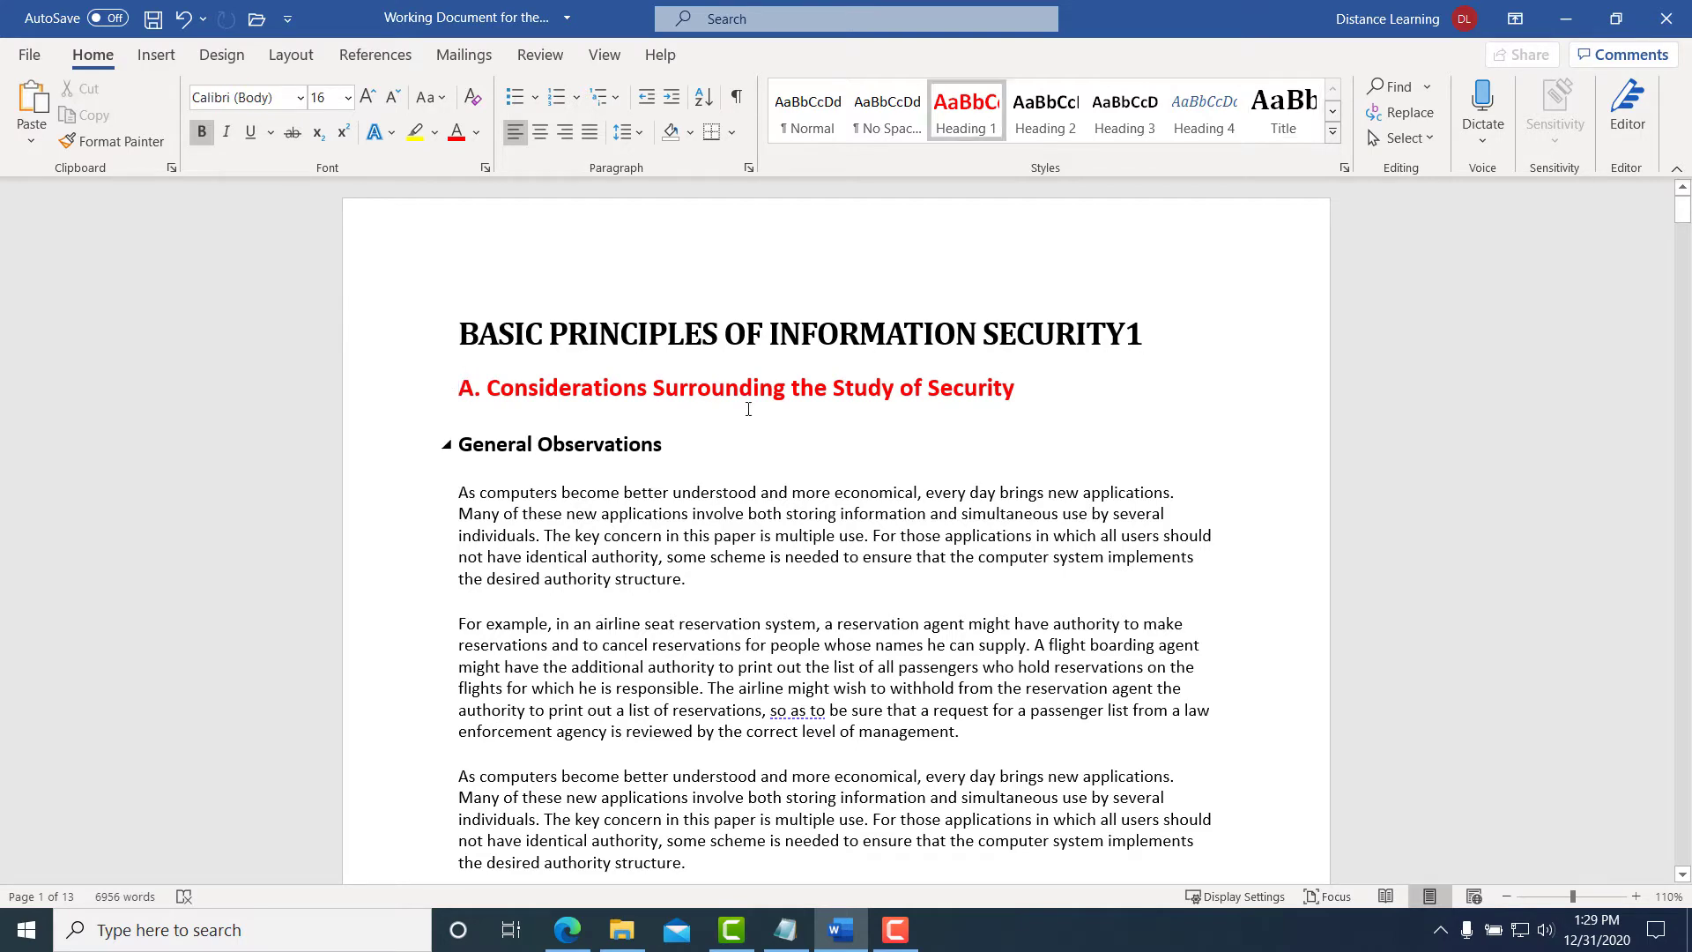
pyautogui.press('Return')
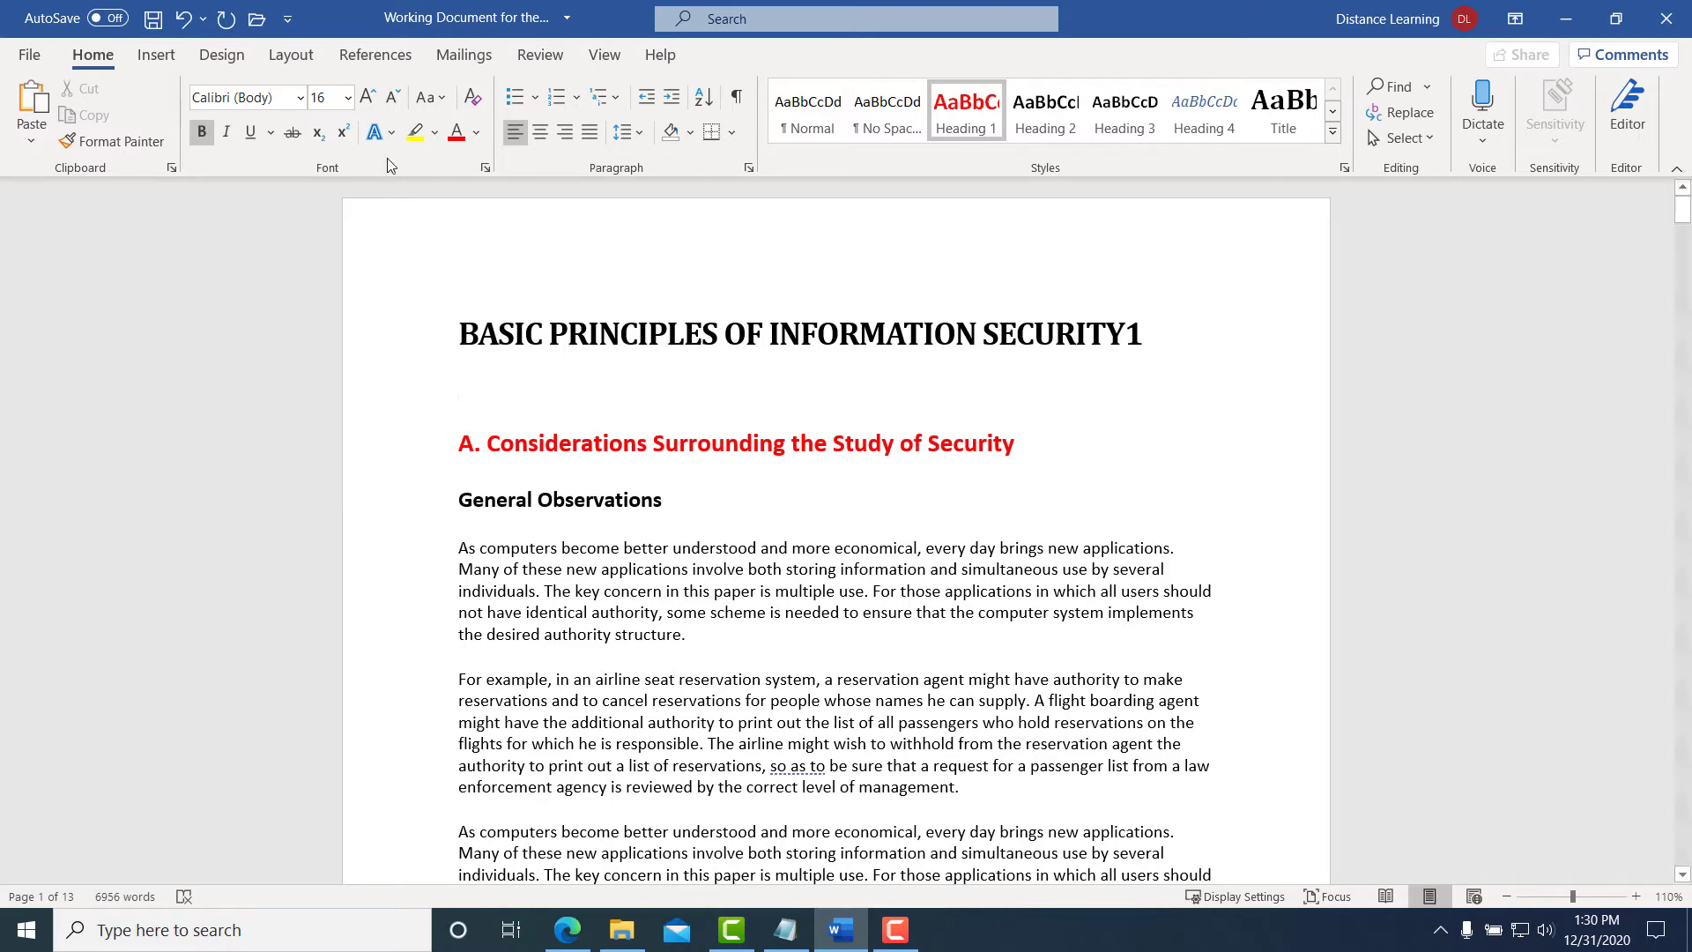
# Search the commands for "table" and insert the Automatic Table 1 table of contents on the blank line below the title
pyautogui.click(376, 56)
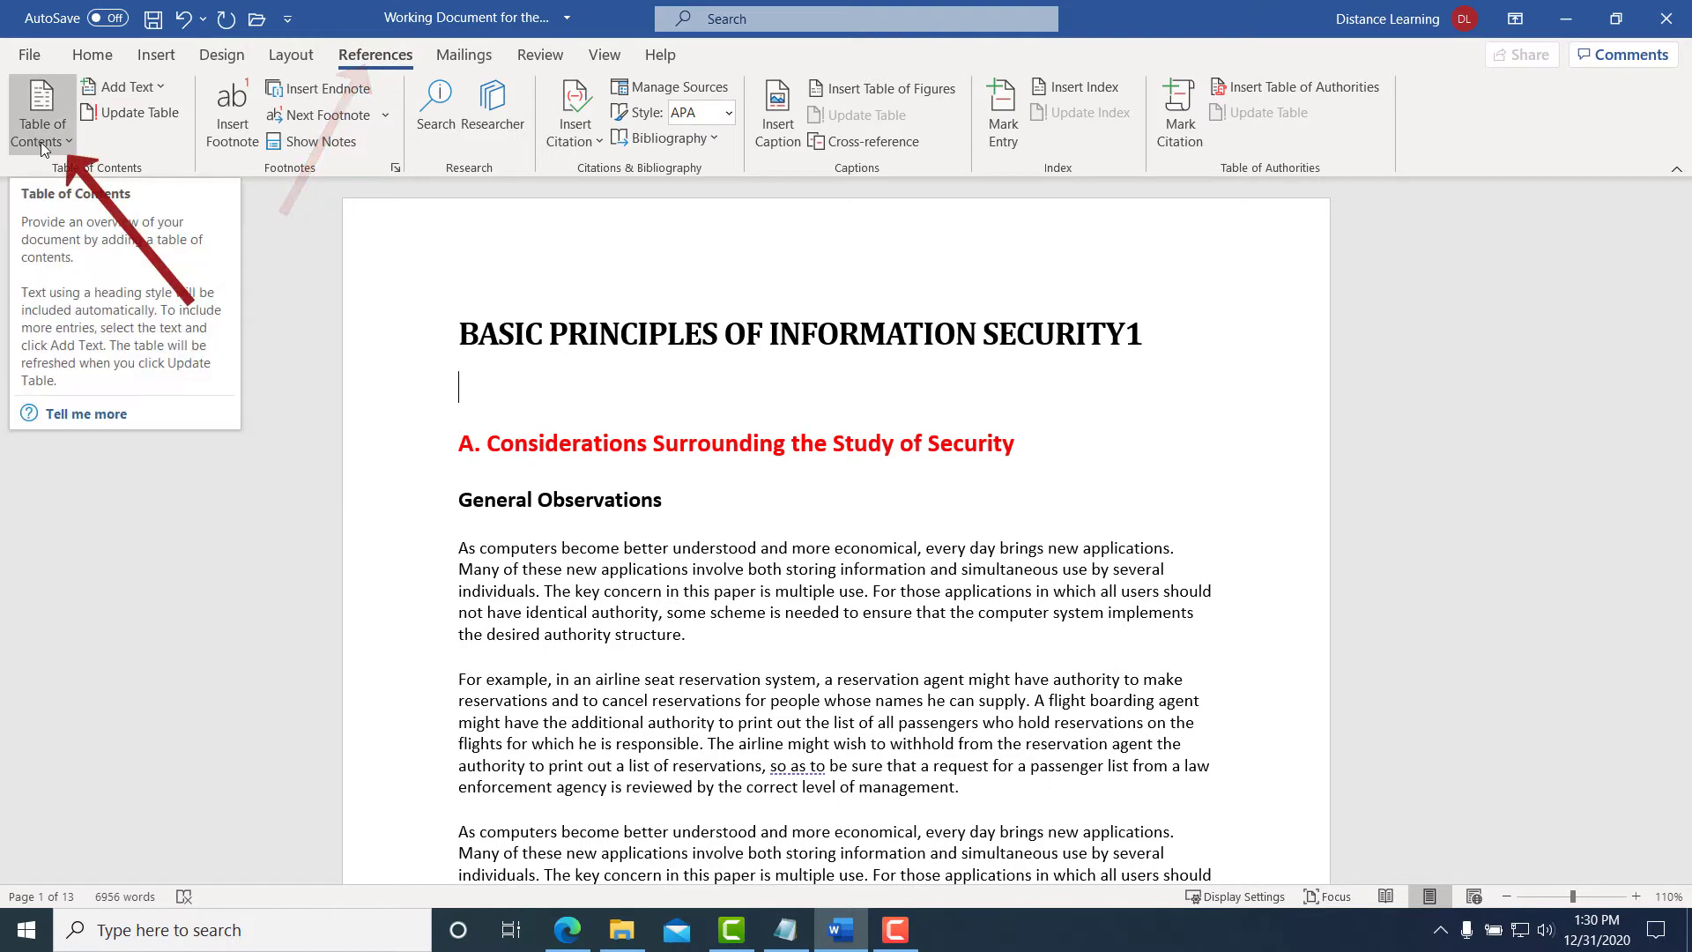
pyautogui.click(752, 23)
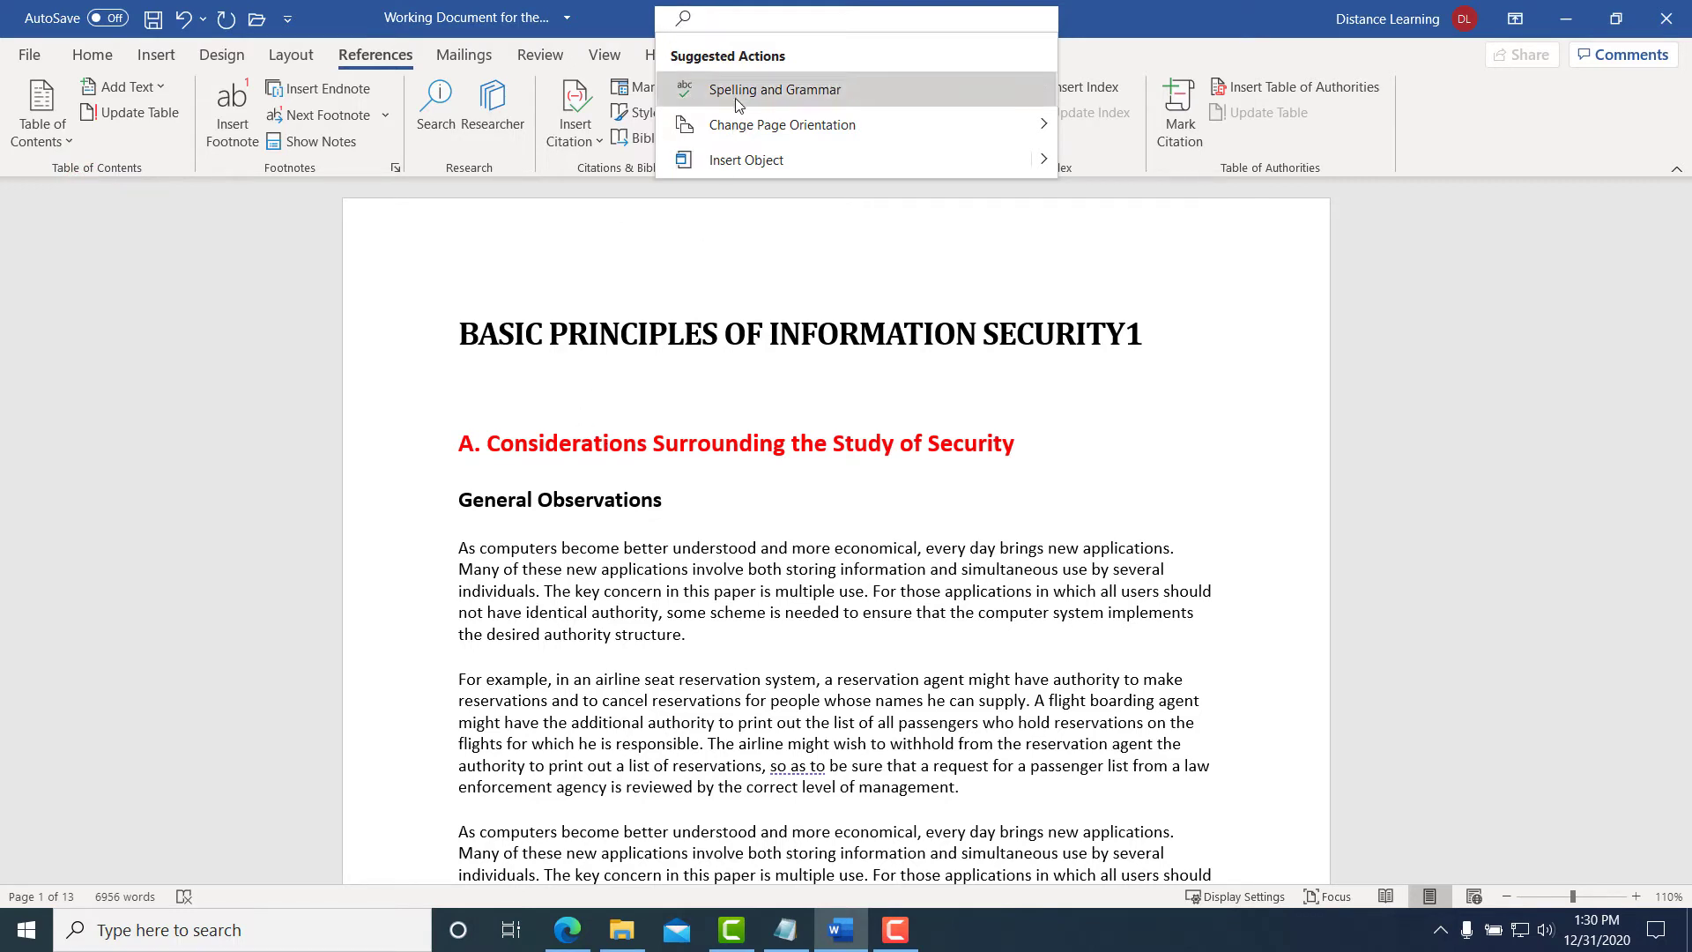
pyautogui.write('table')
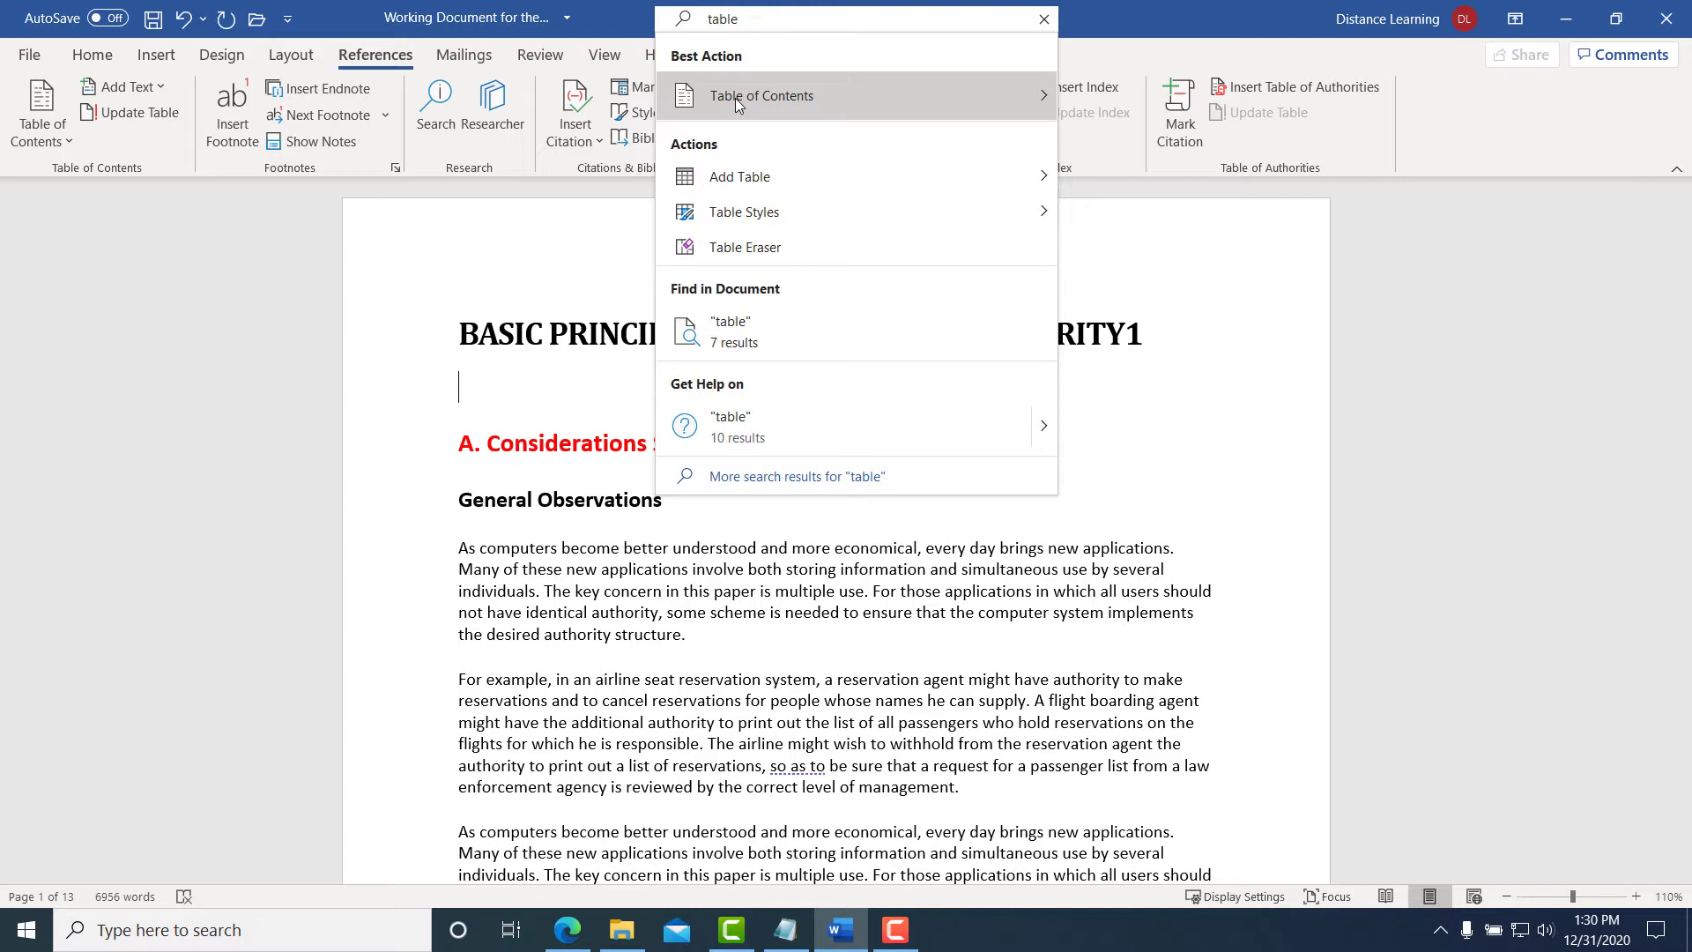
pyautogui.click(735, 97)
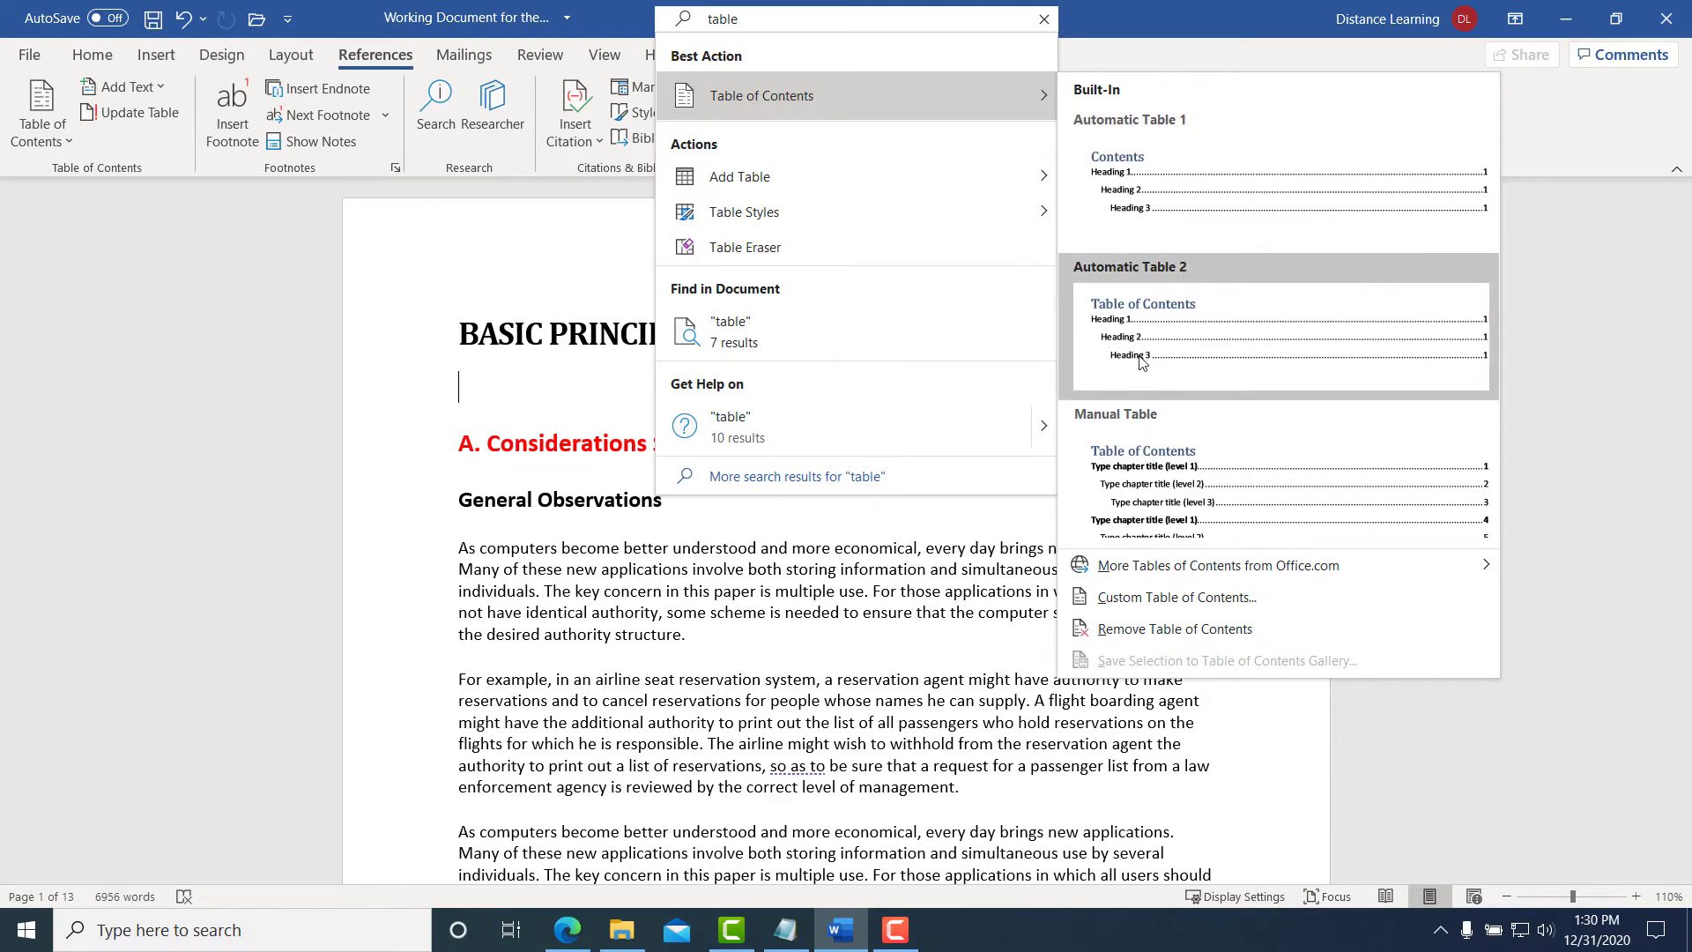
pyautogui.click(1151, 186)
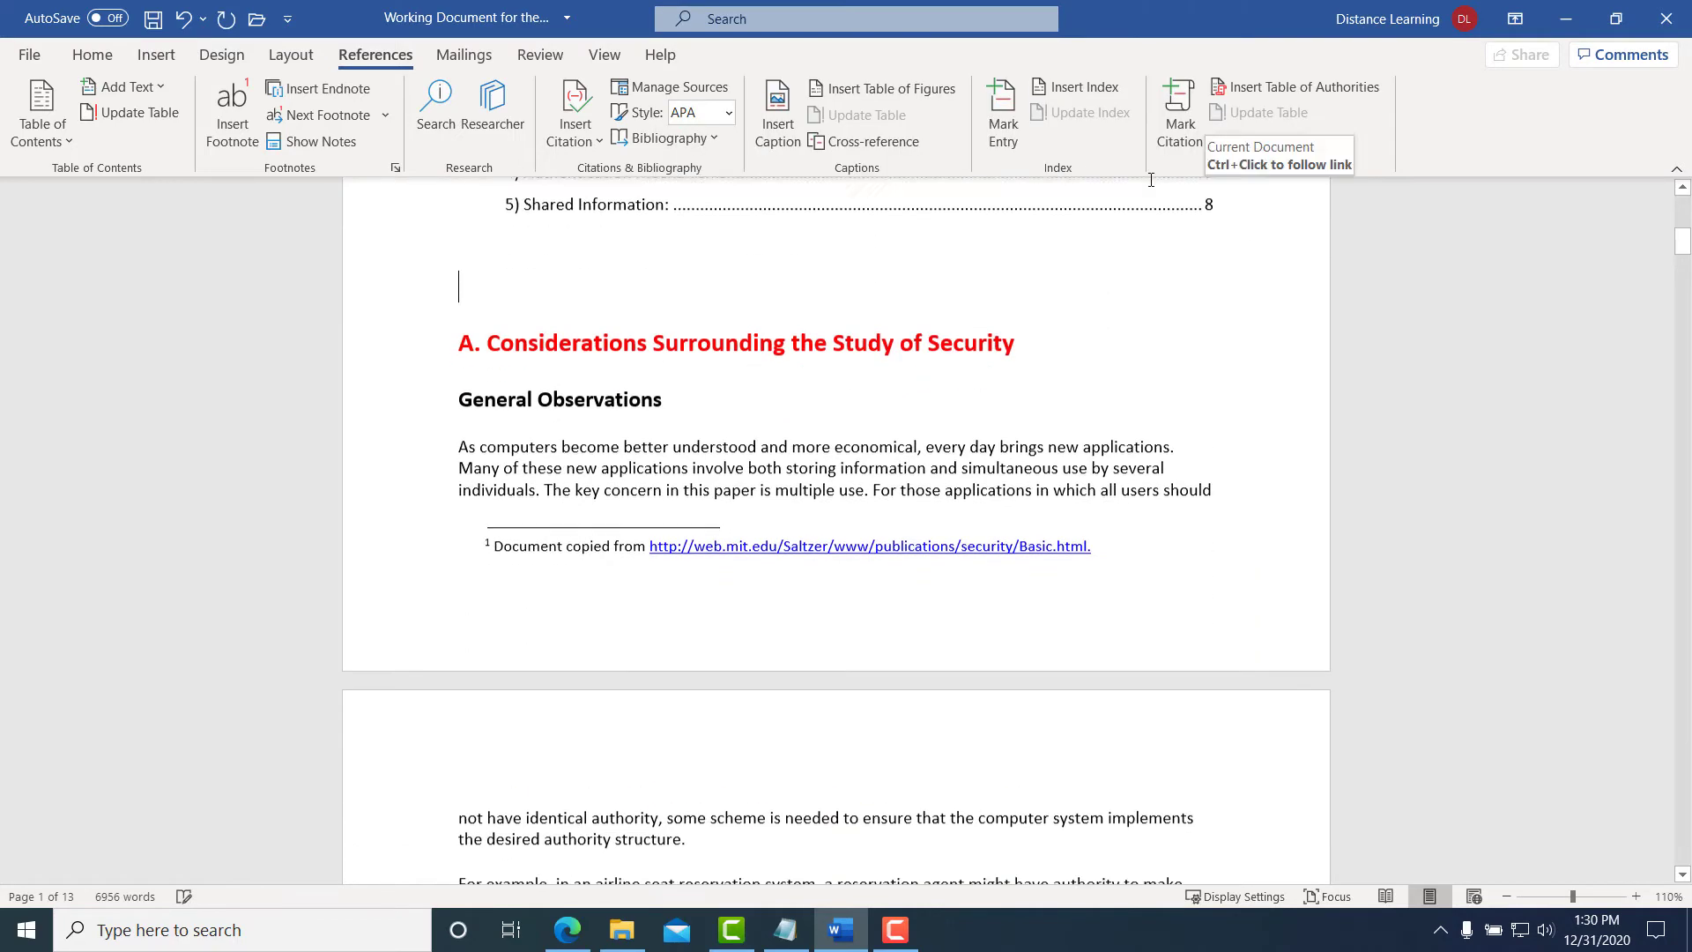
# Change the inserted table's title from "Contents" to "Table of Contents"
pyautogui.scroll(2, 602, 318)
pyautogui.scroll(5, 602, 317)
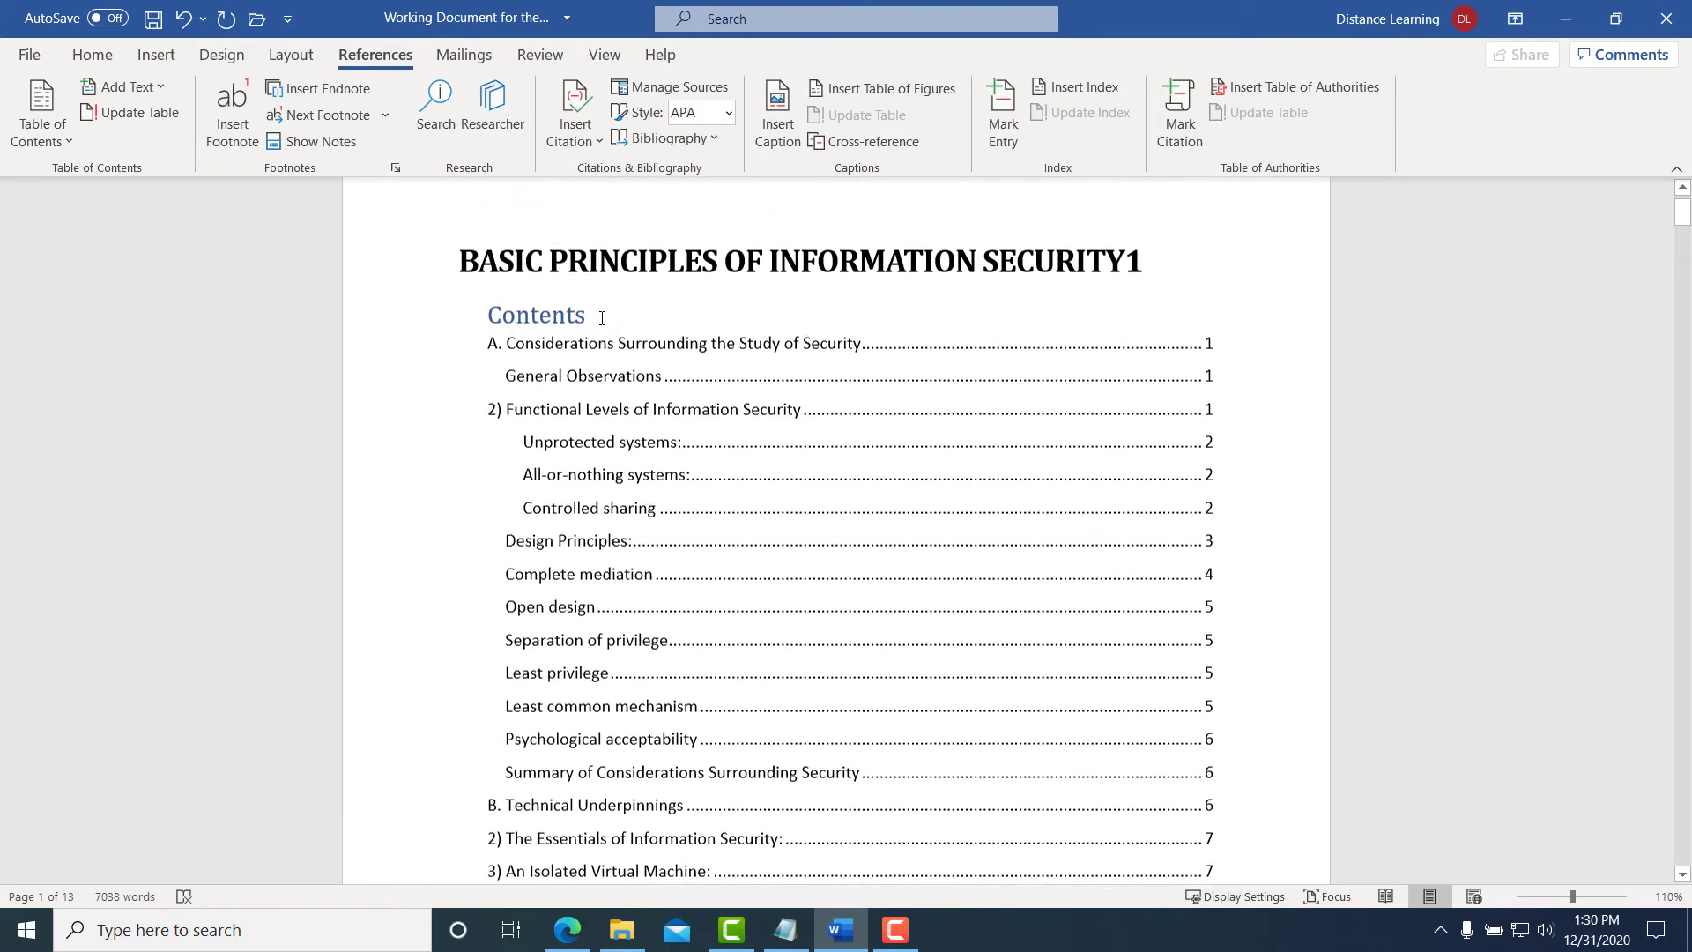
pyautogui.click(499, 319)
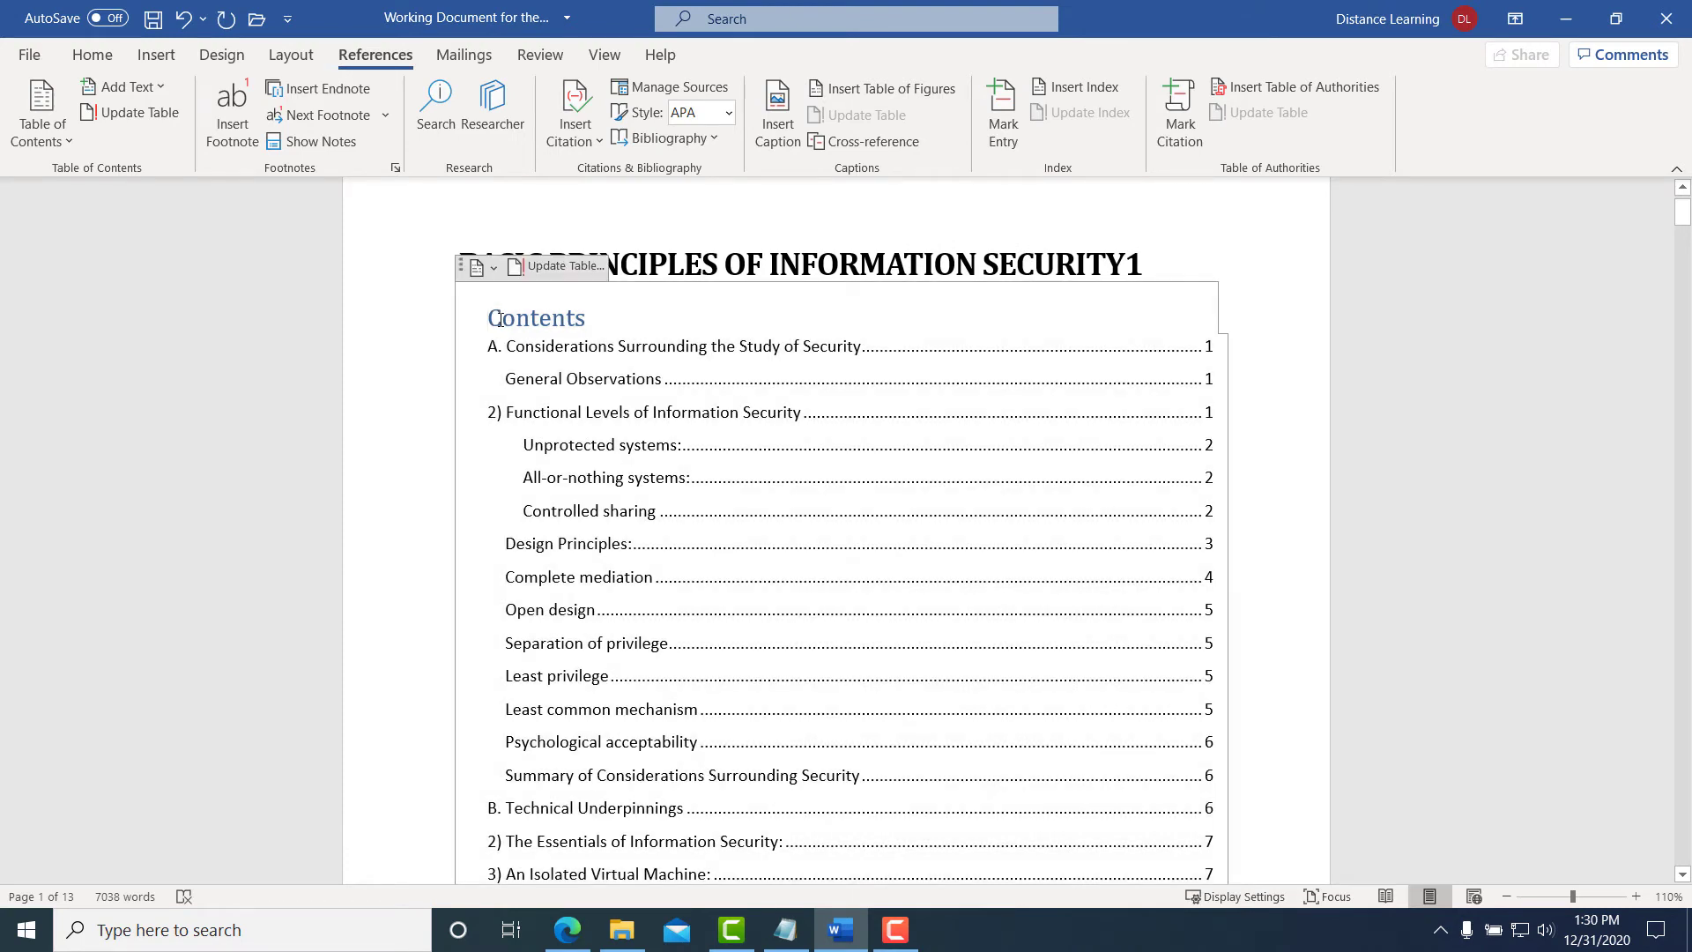
pyautogui.write('Table o')
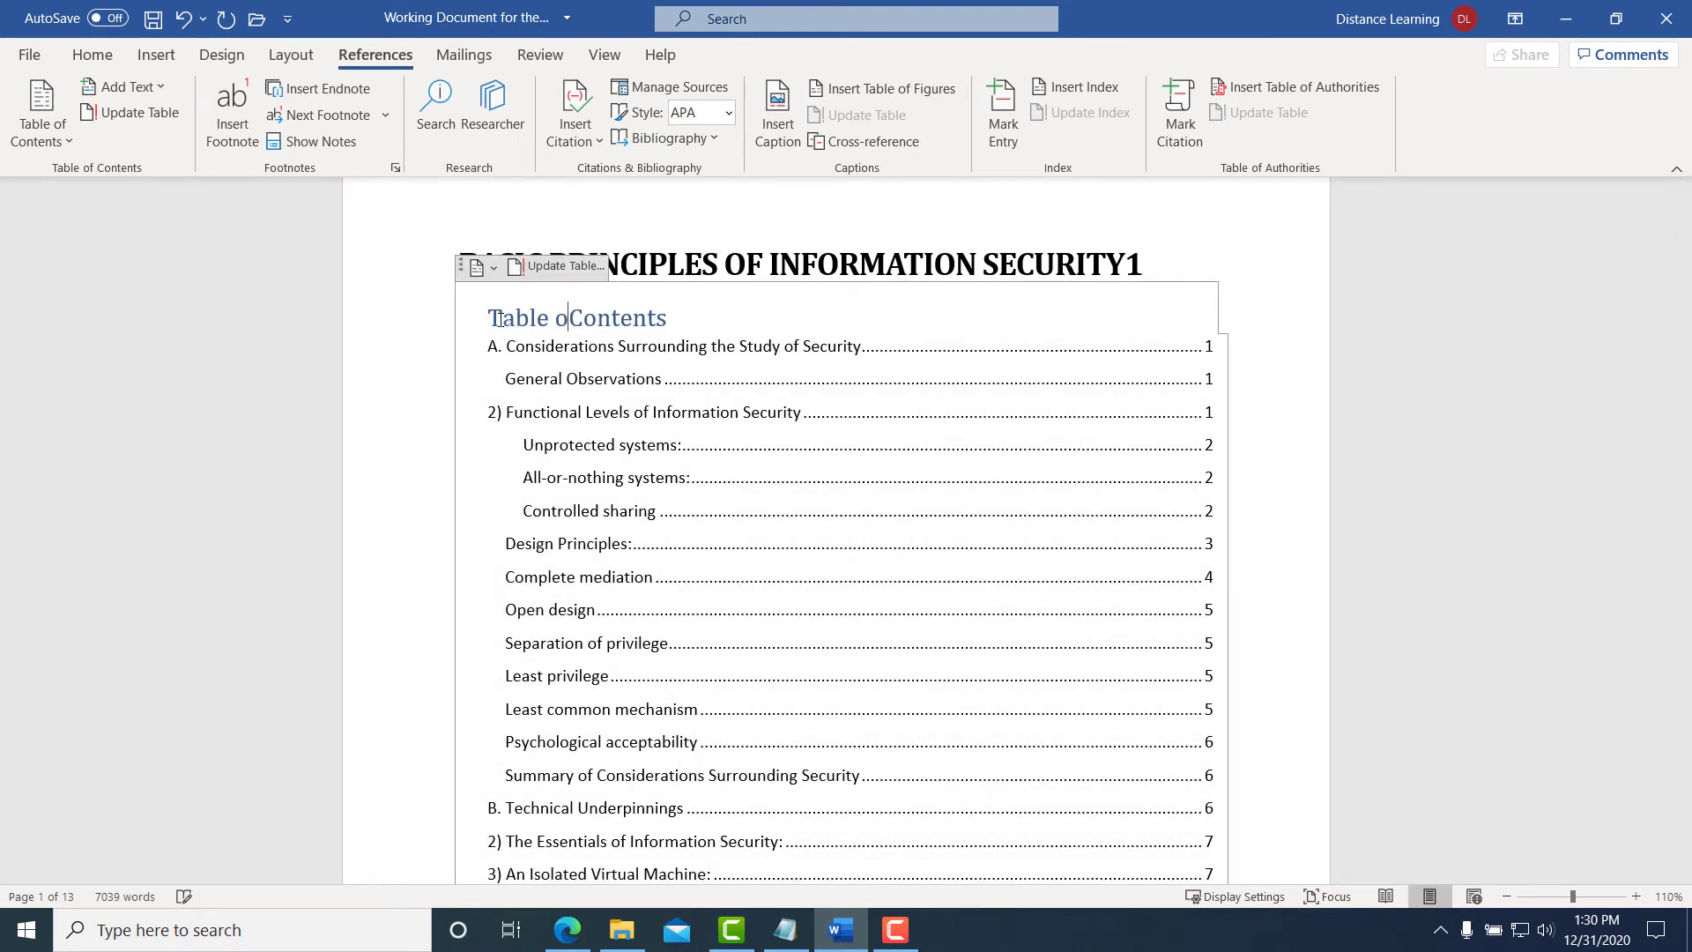
pyautogui.write('f')
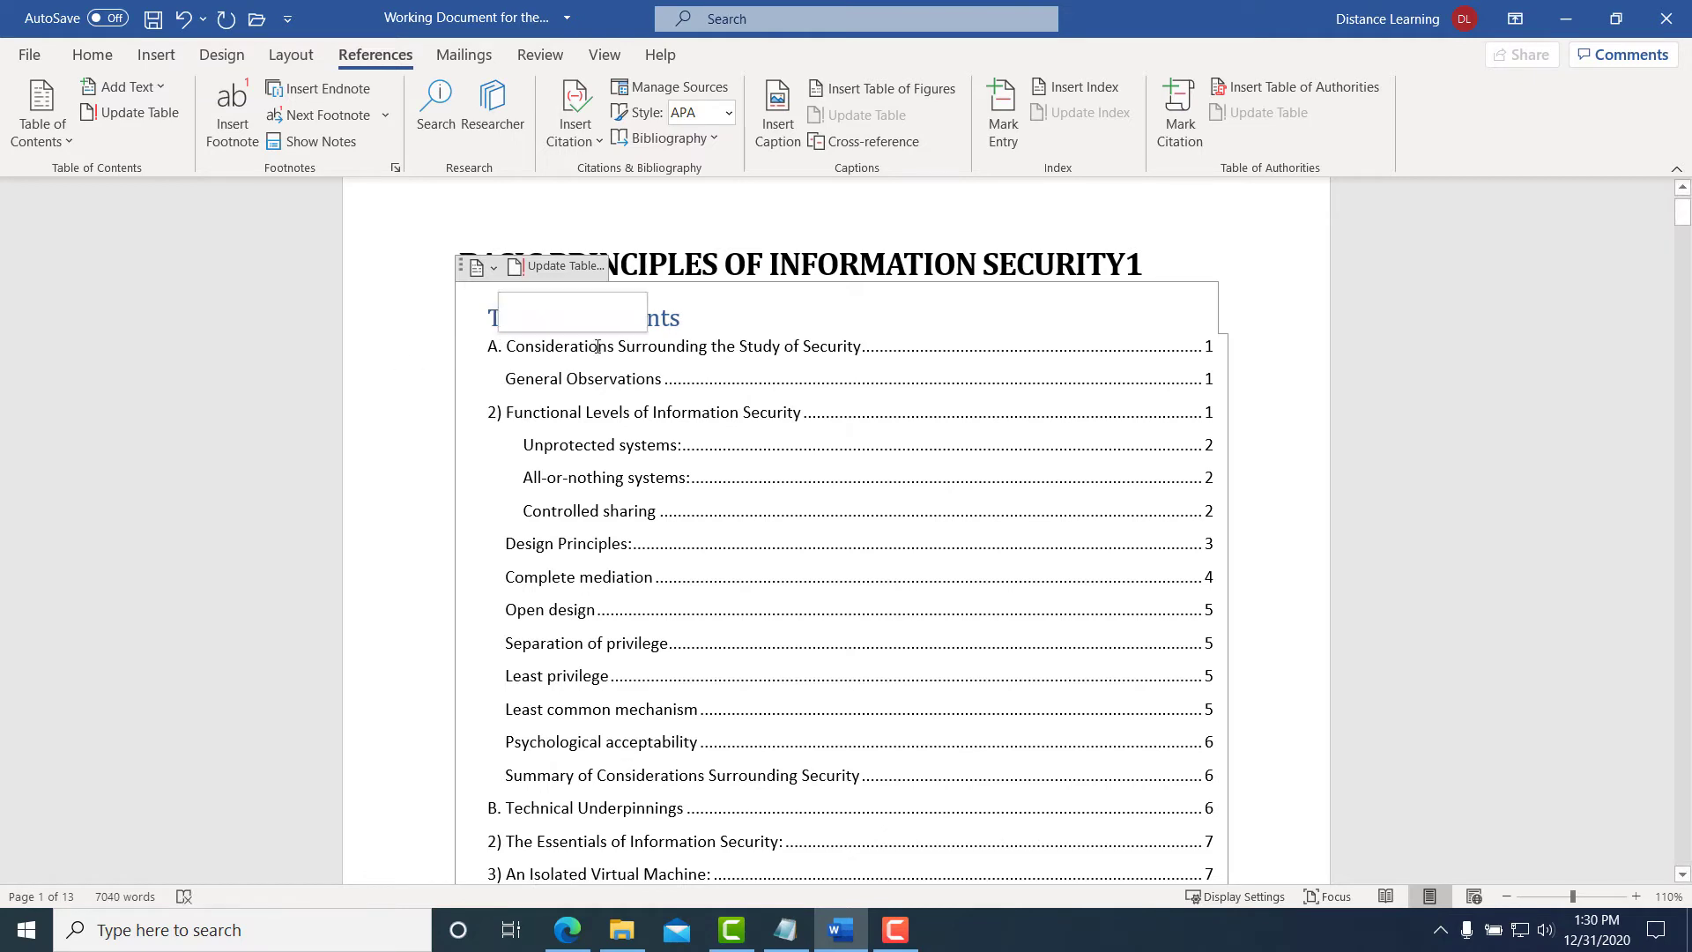
pyautogui.click(598, 347)
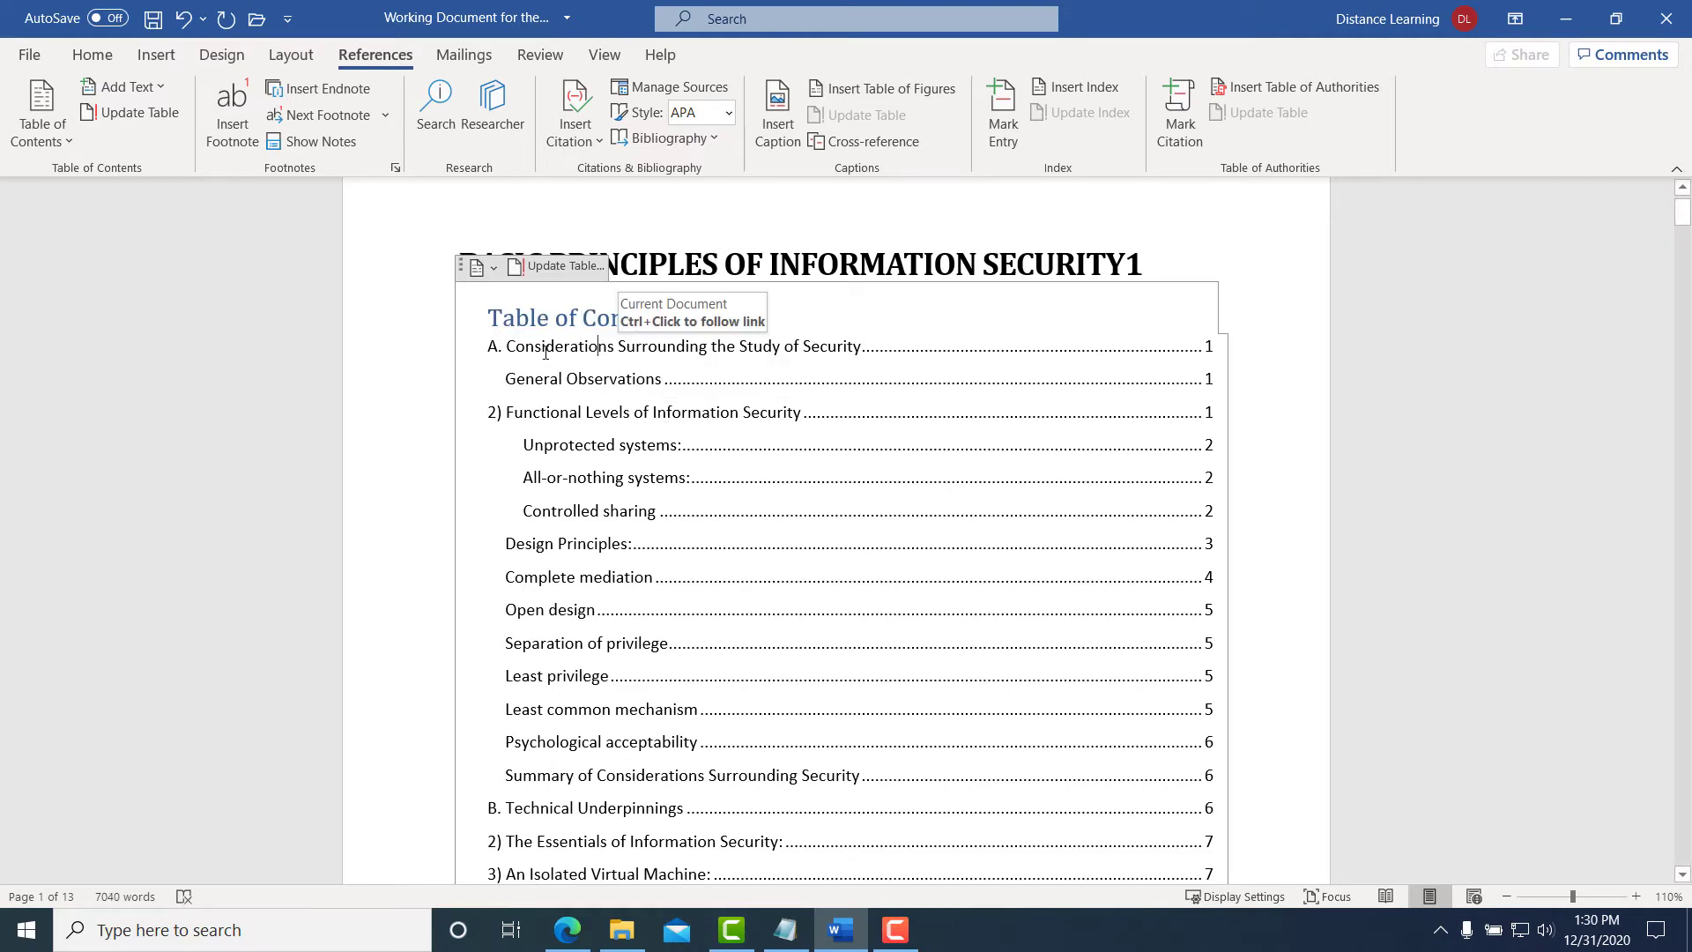
# Review the table of contents entries, their indentation levels and page numbers against the document's headings
pyautogui.scroll(-6, 918, 594)
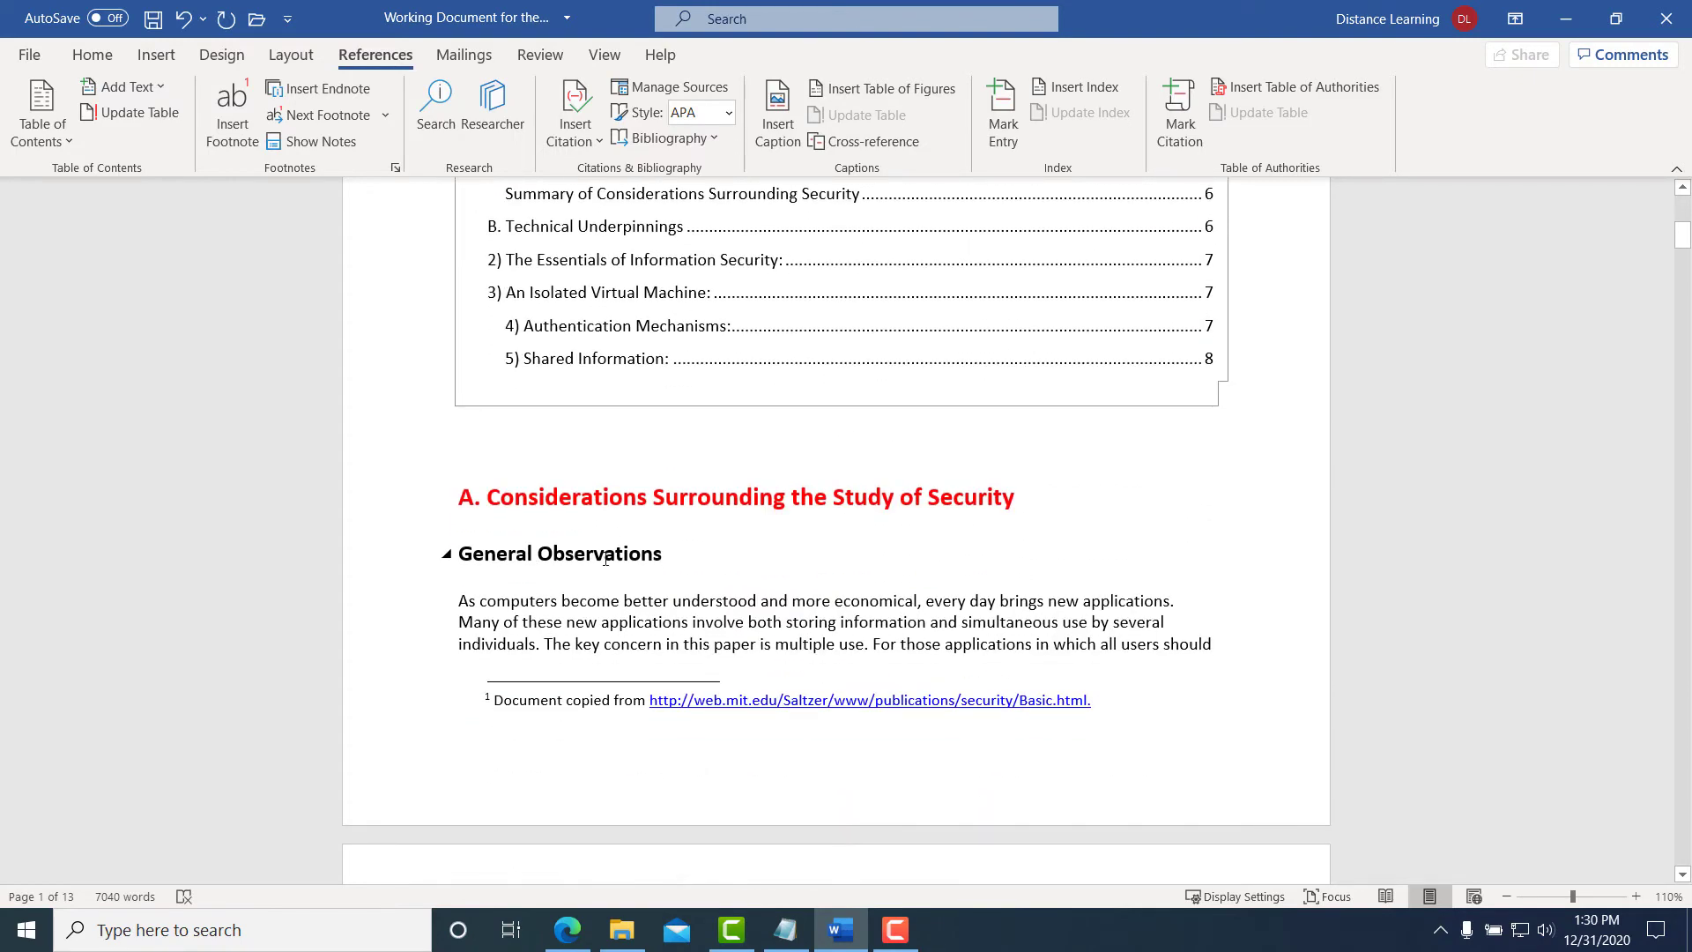
pyautogui.scroll(7, 605, 559)
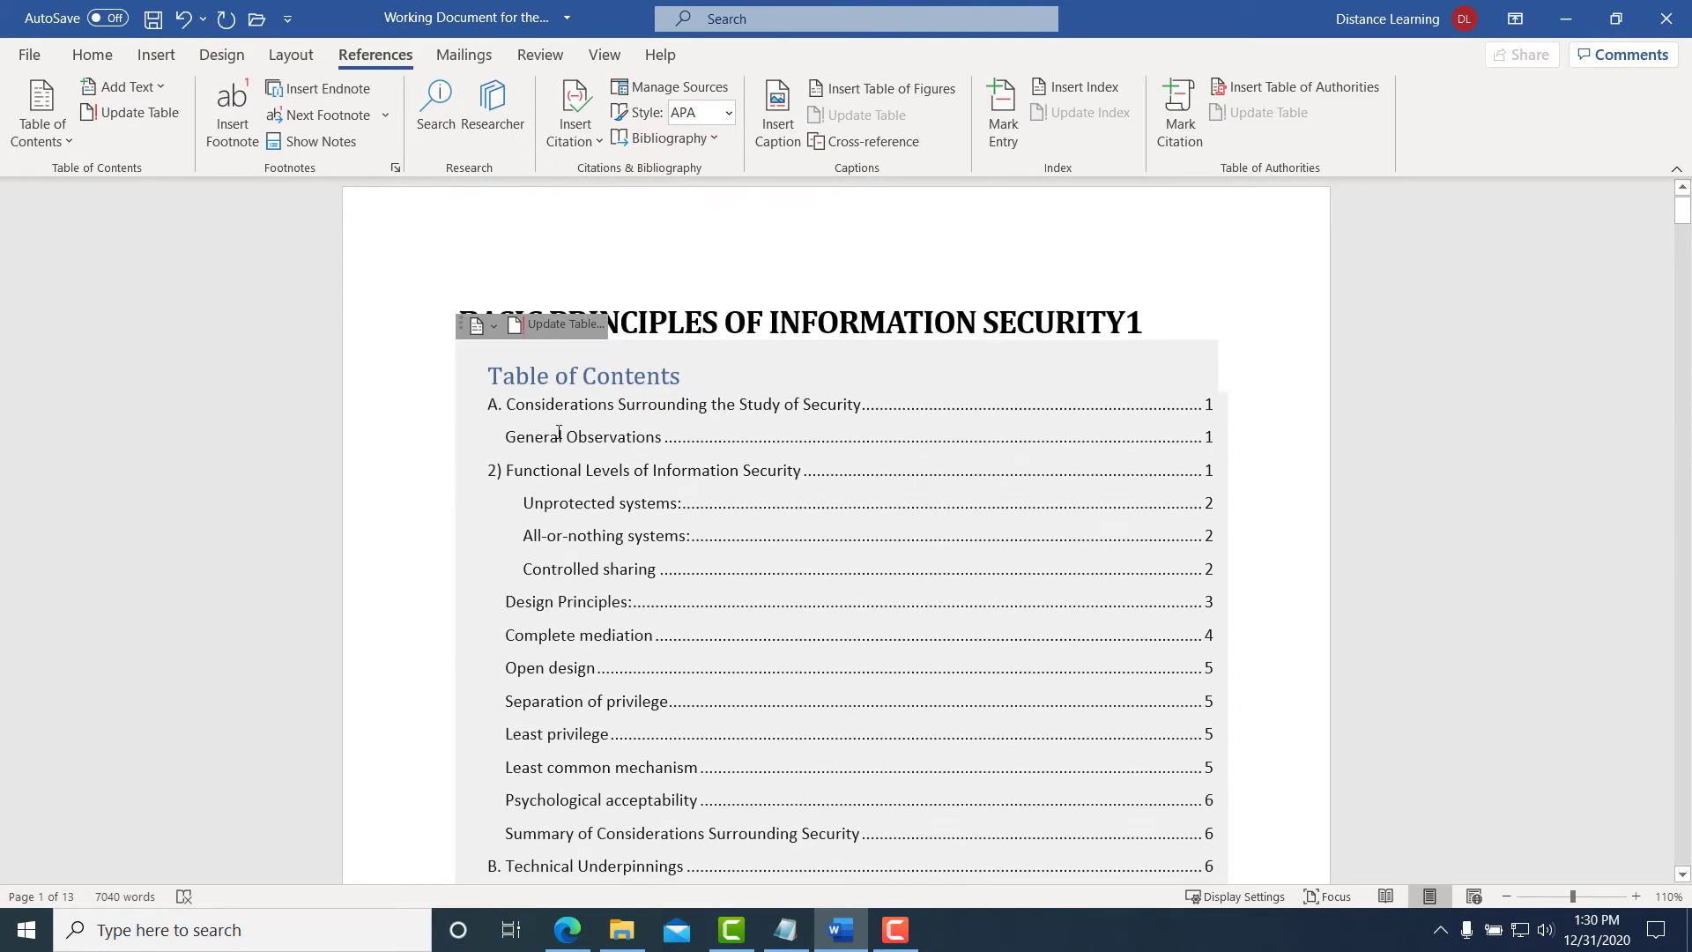
pyautogui.moveTo(544, 436); pyautogui.dragTo(610, 436)
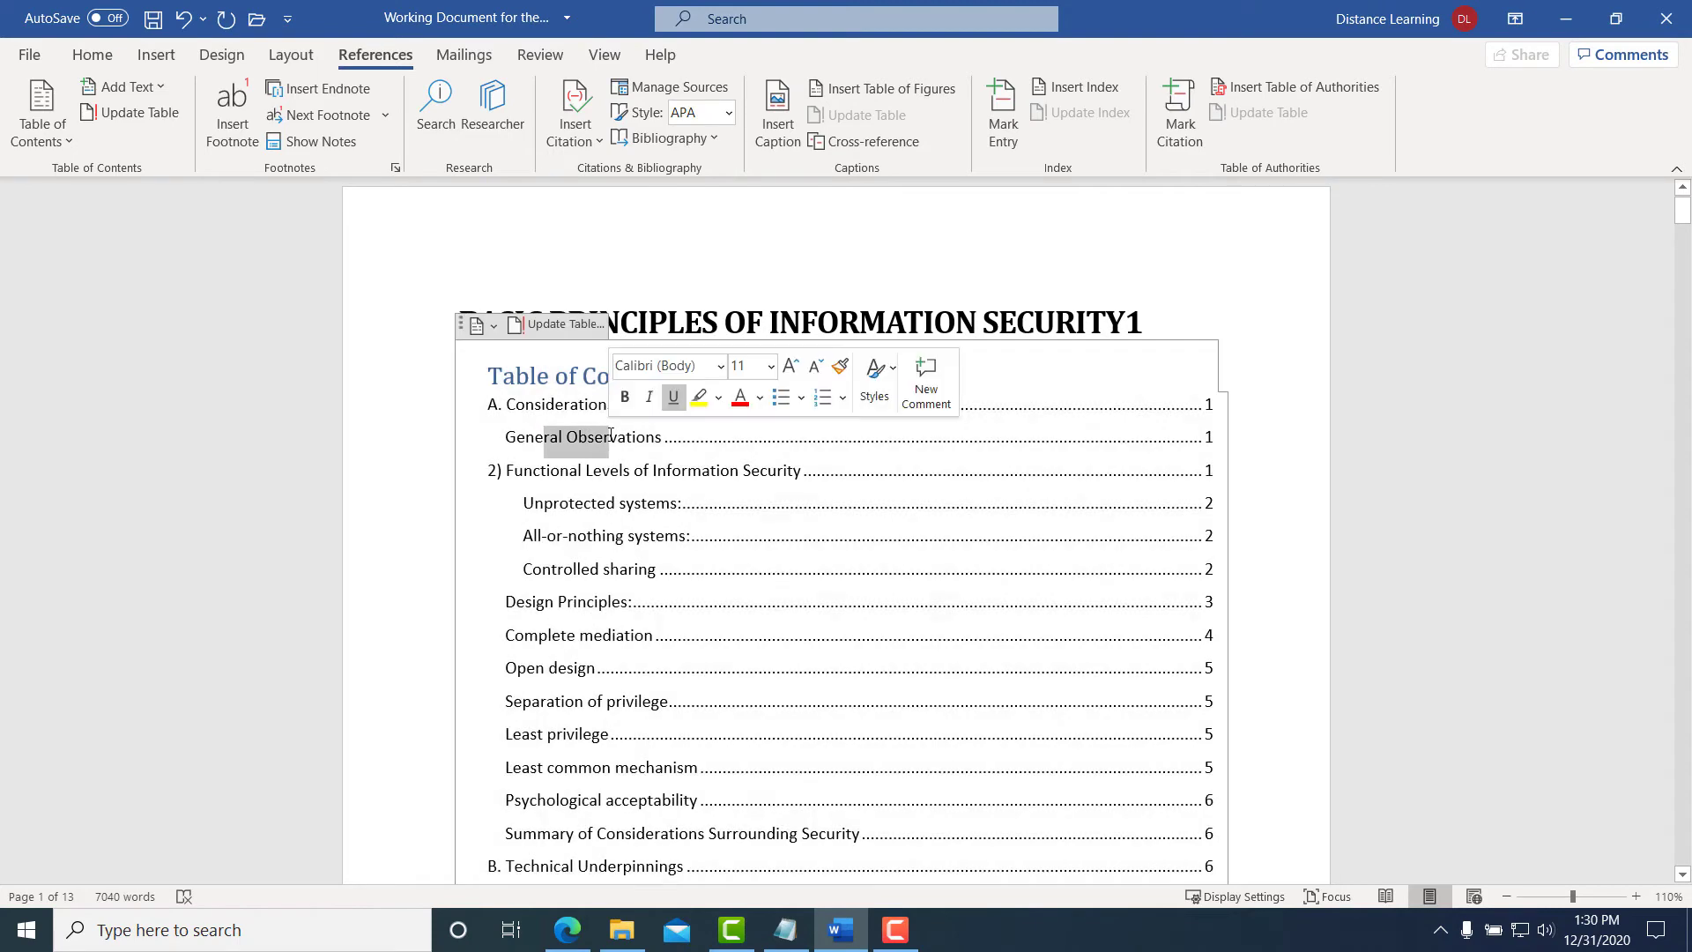
pyautogui.scroll(-2, 1076, 487)
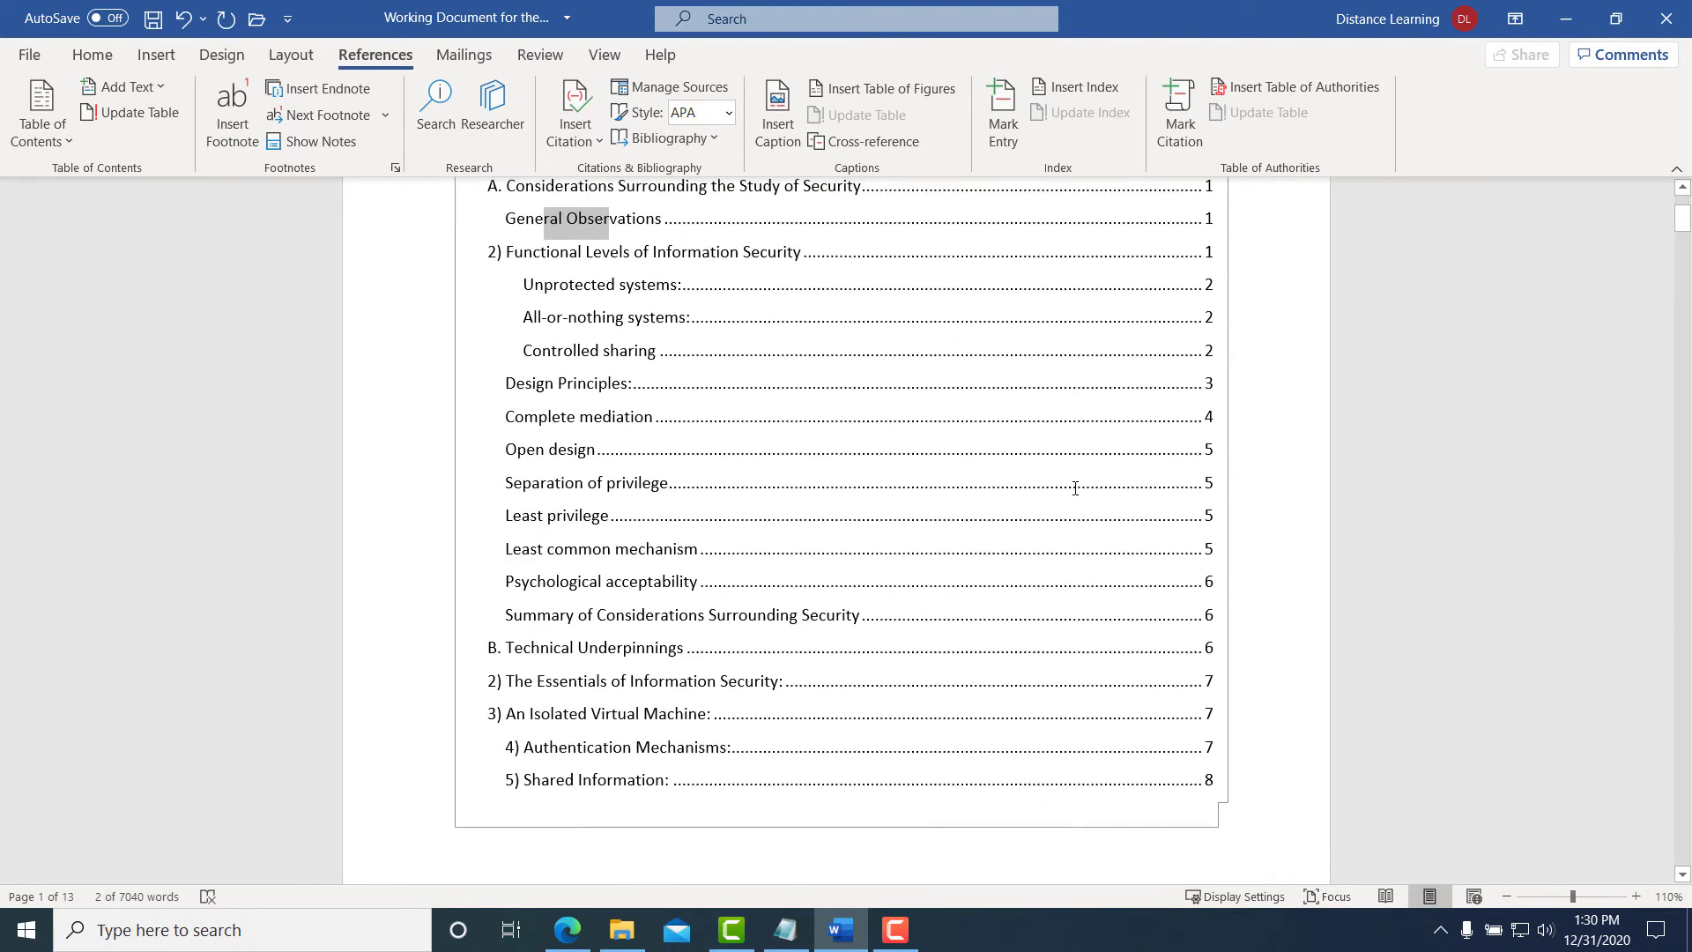
pyautogui.scroll(-2, 1075, 487)
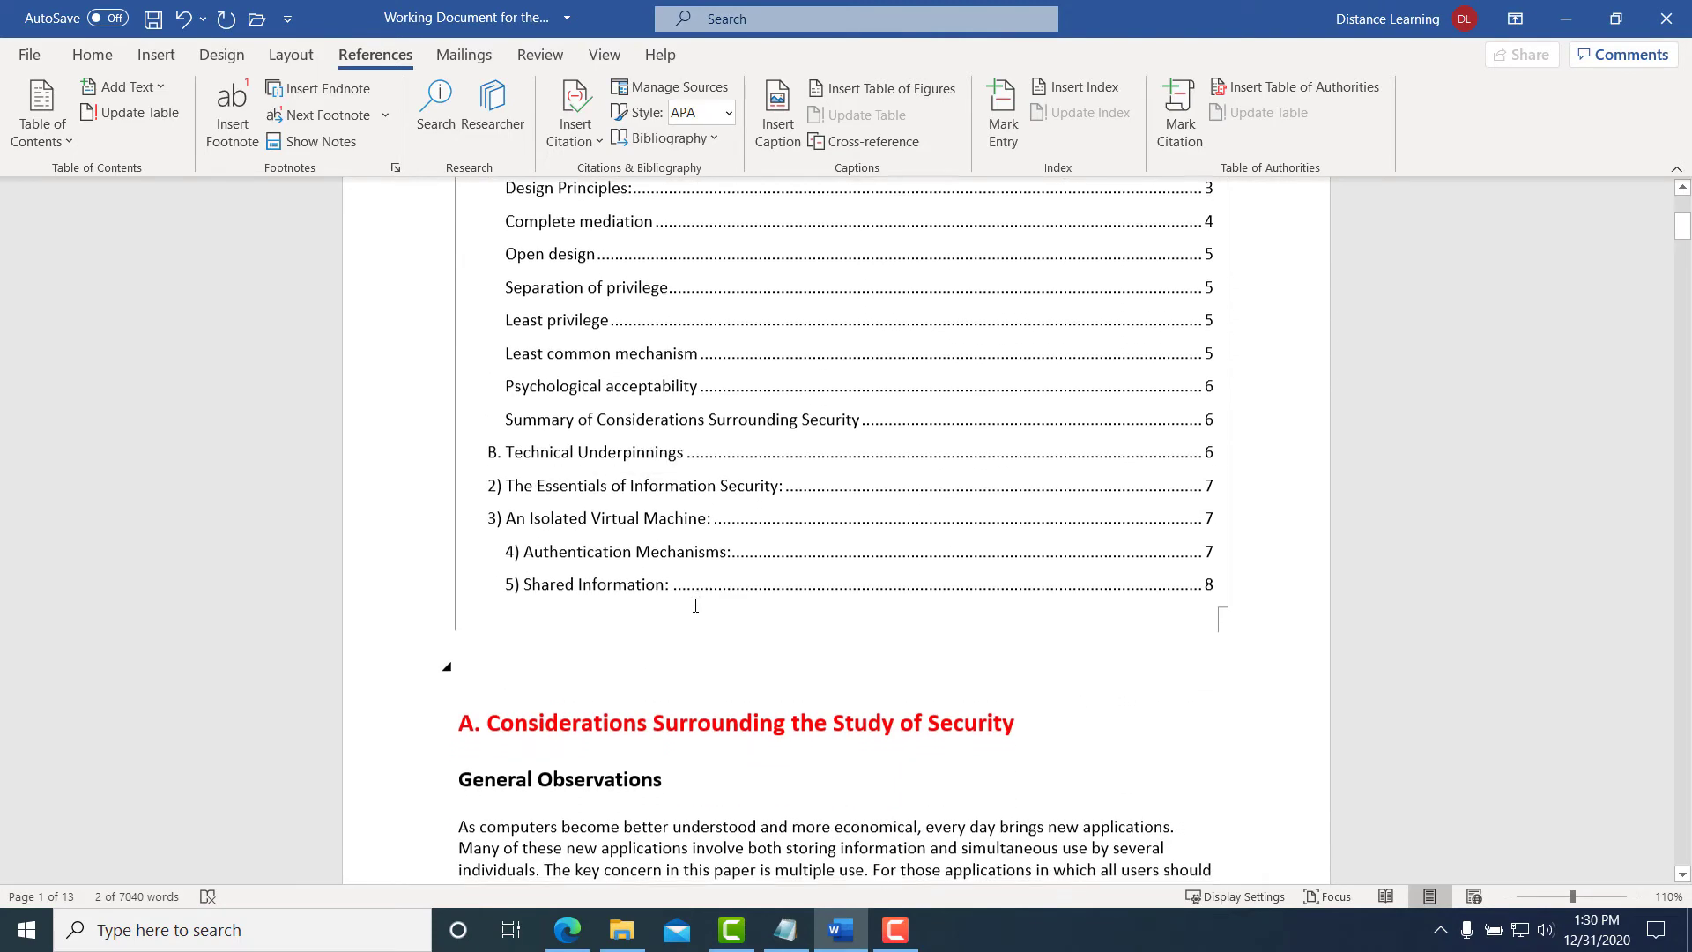
pyautogui.scroll(-1, 701, 547)
pyautogui.scroll(1, 760, 560)
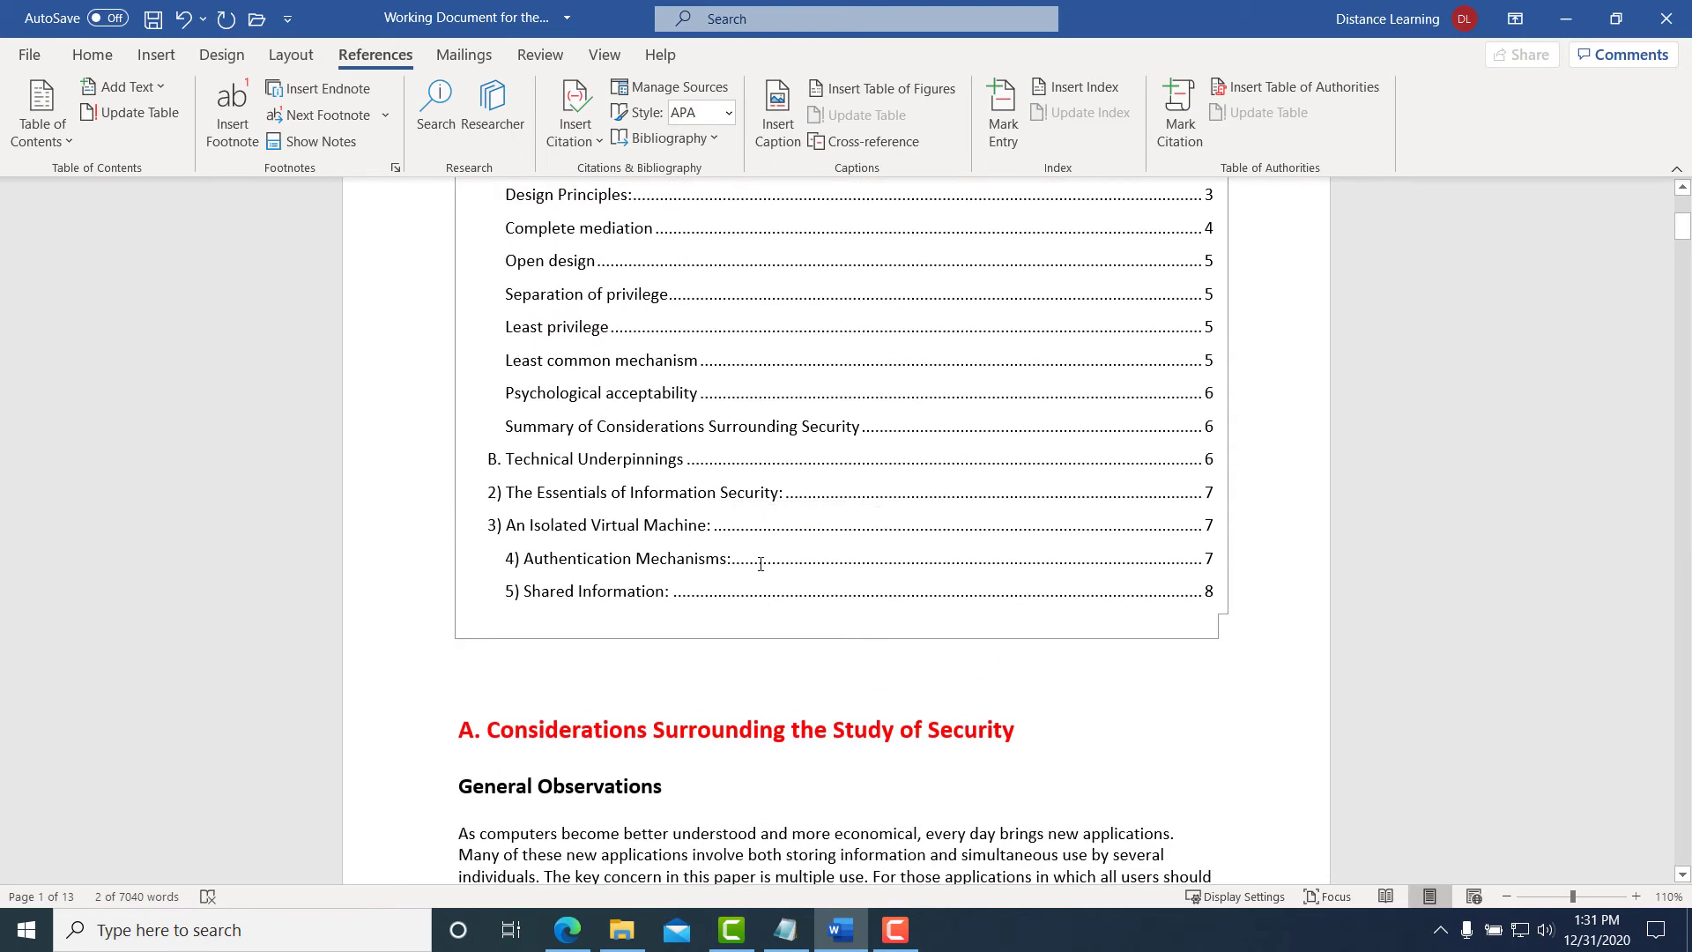
pyautogui.scroll(2, 706, 550)
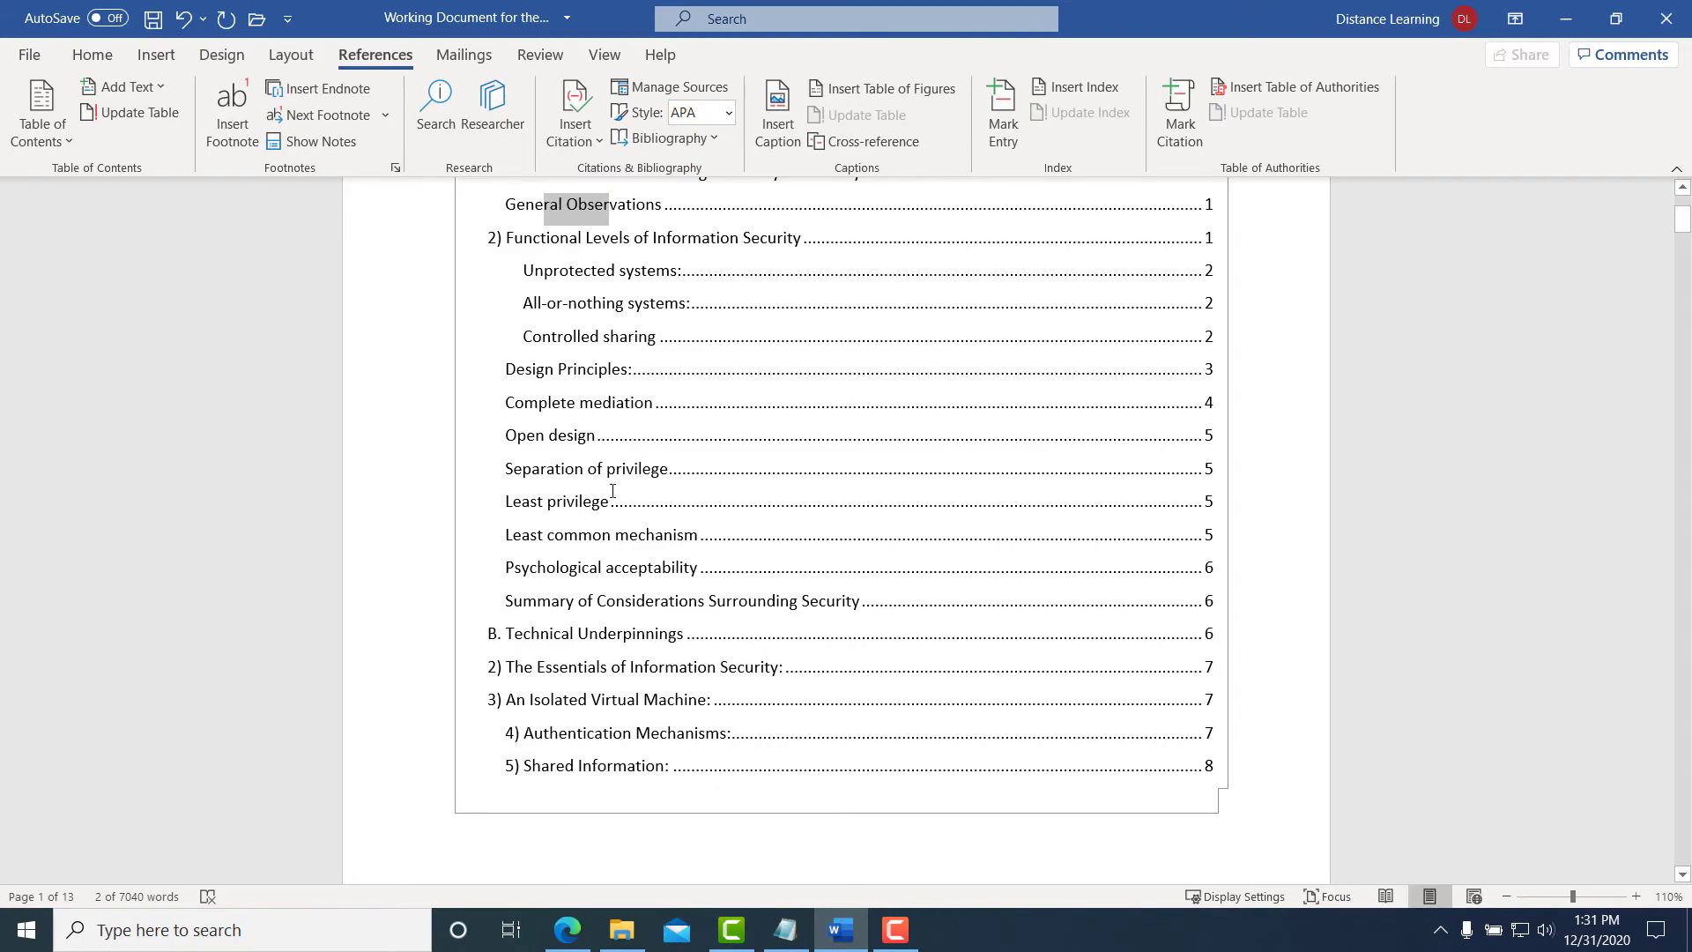
# Change the "All-or-nothing systems:" subheading on page 2 to the Heading 1 style, trying Heading 2 first
pyautogui.scroll(-7, 643, 529)
pyautogui.scroll(-13, 647, 640)
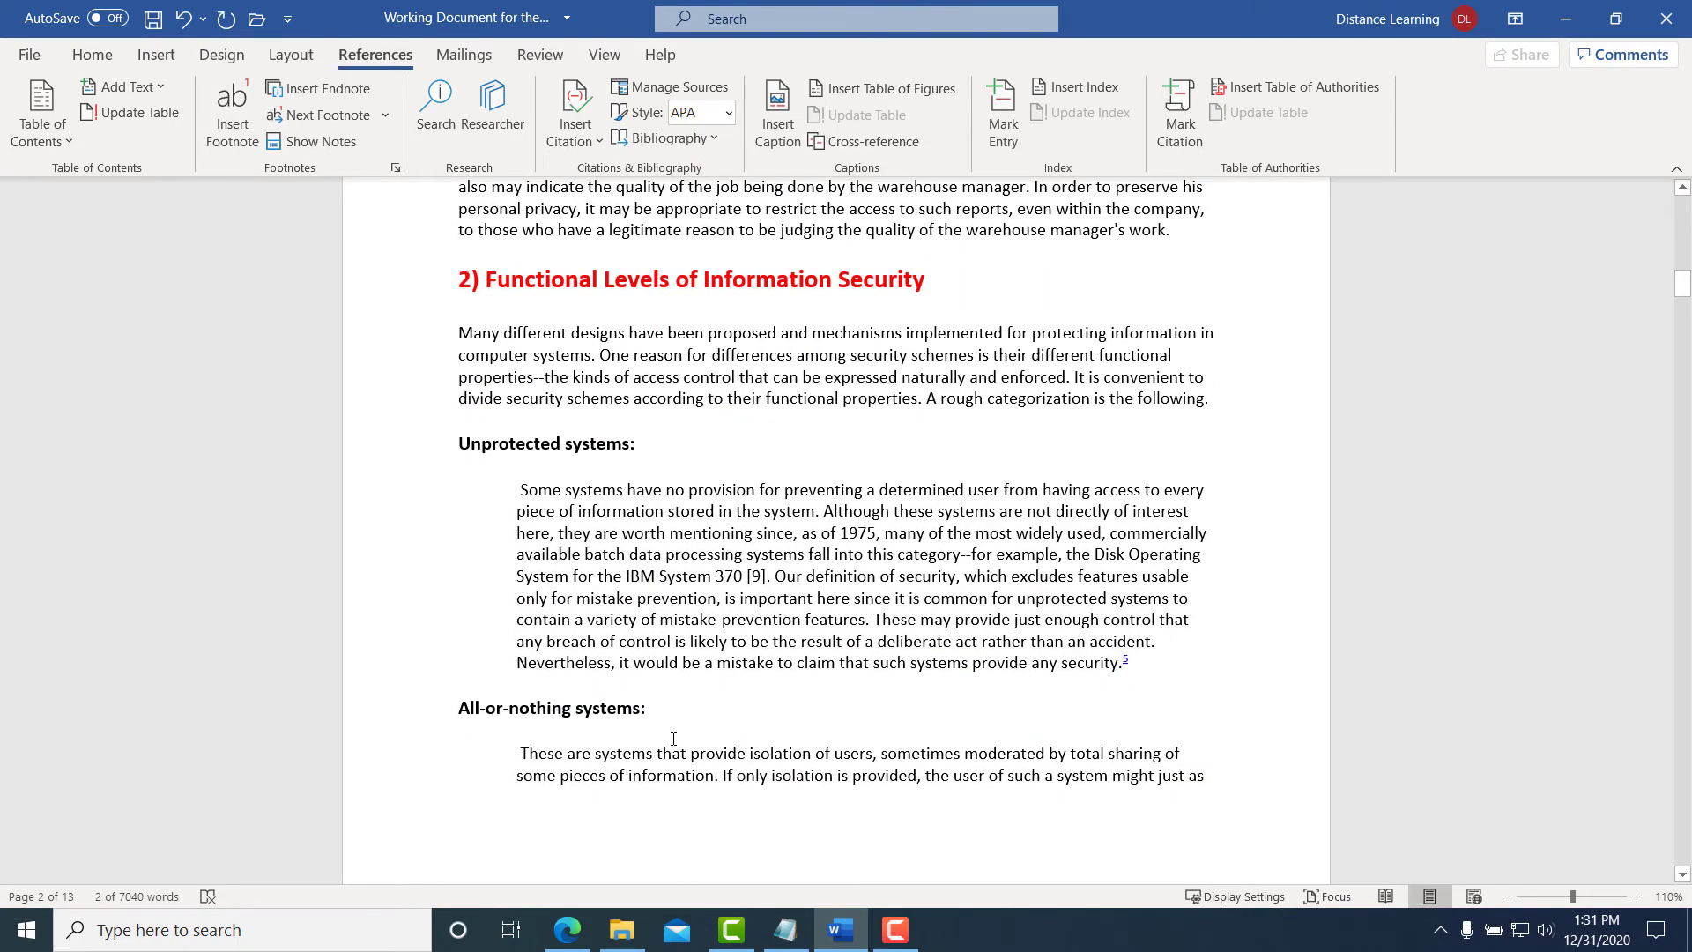
pyautogui.tripleClick(614, 705)
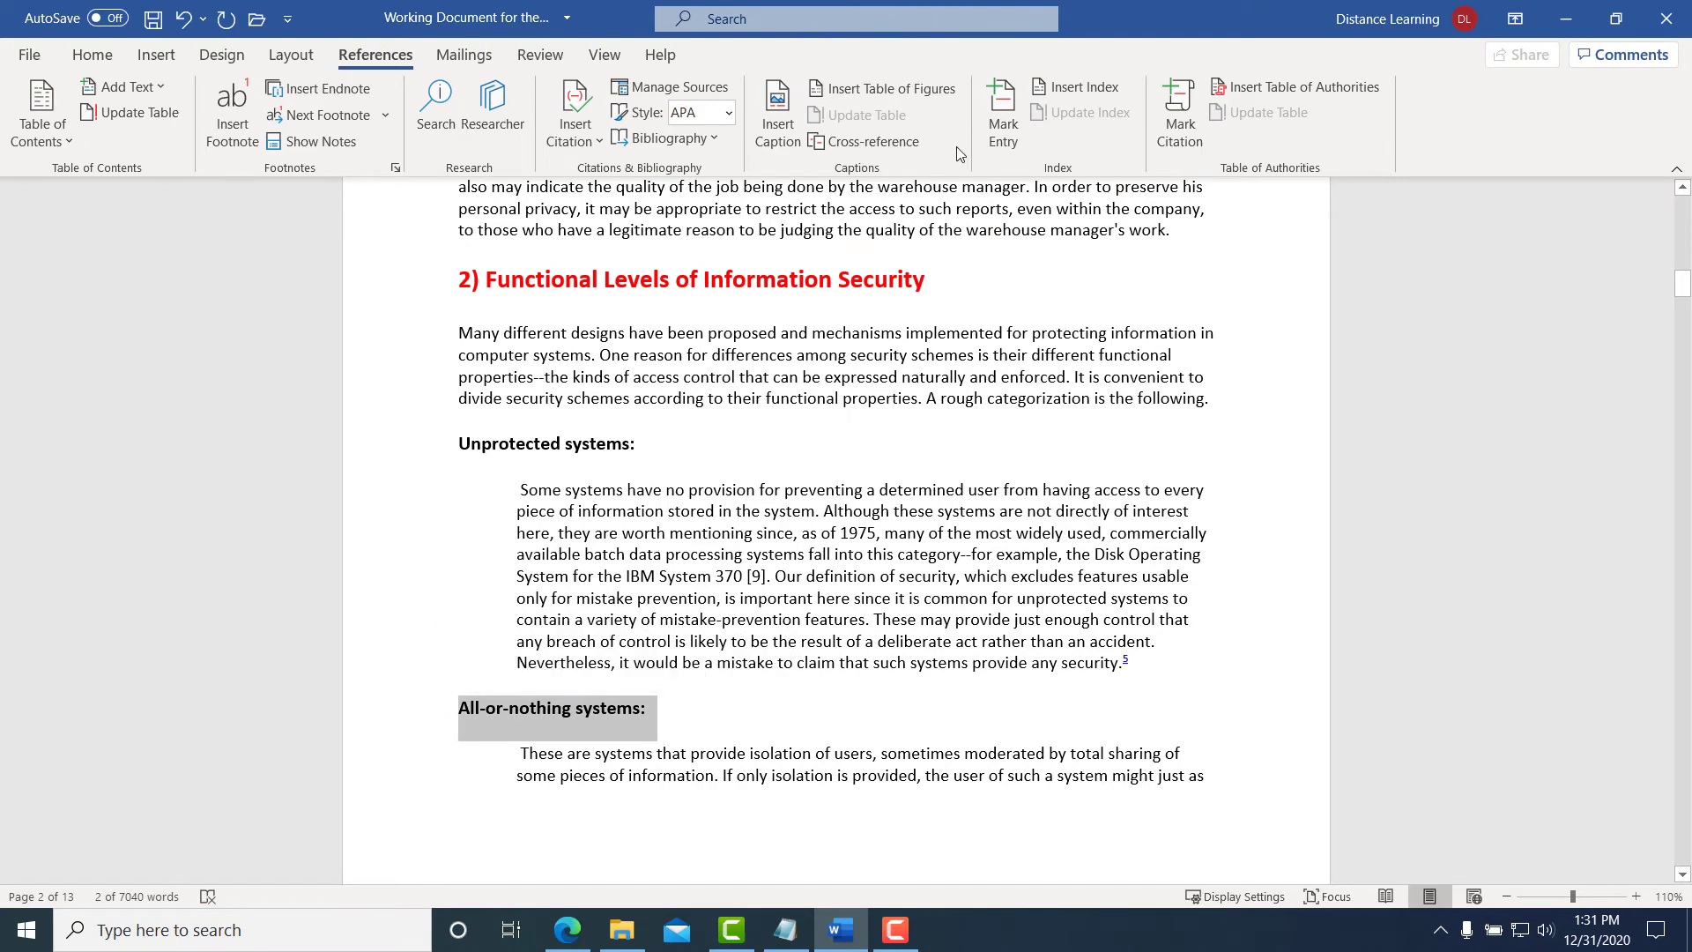
pyautogui.click(93, 55)
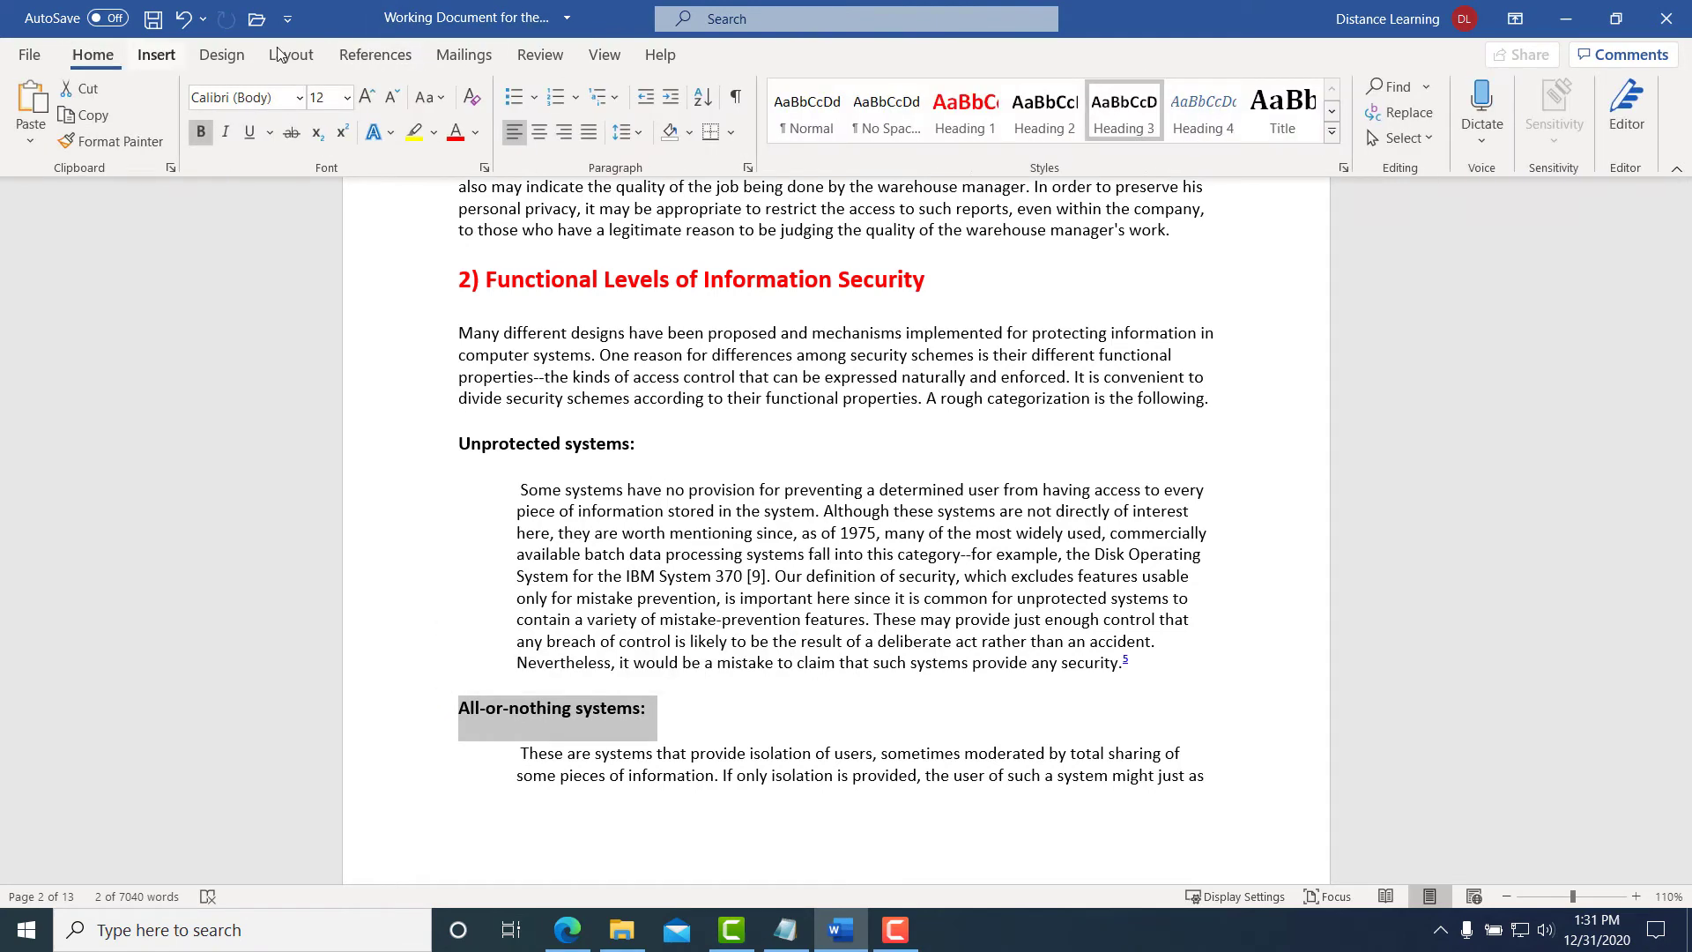
pyautogui.click(1053, 120)
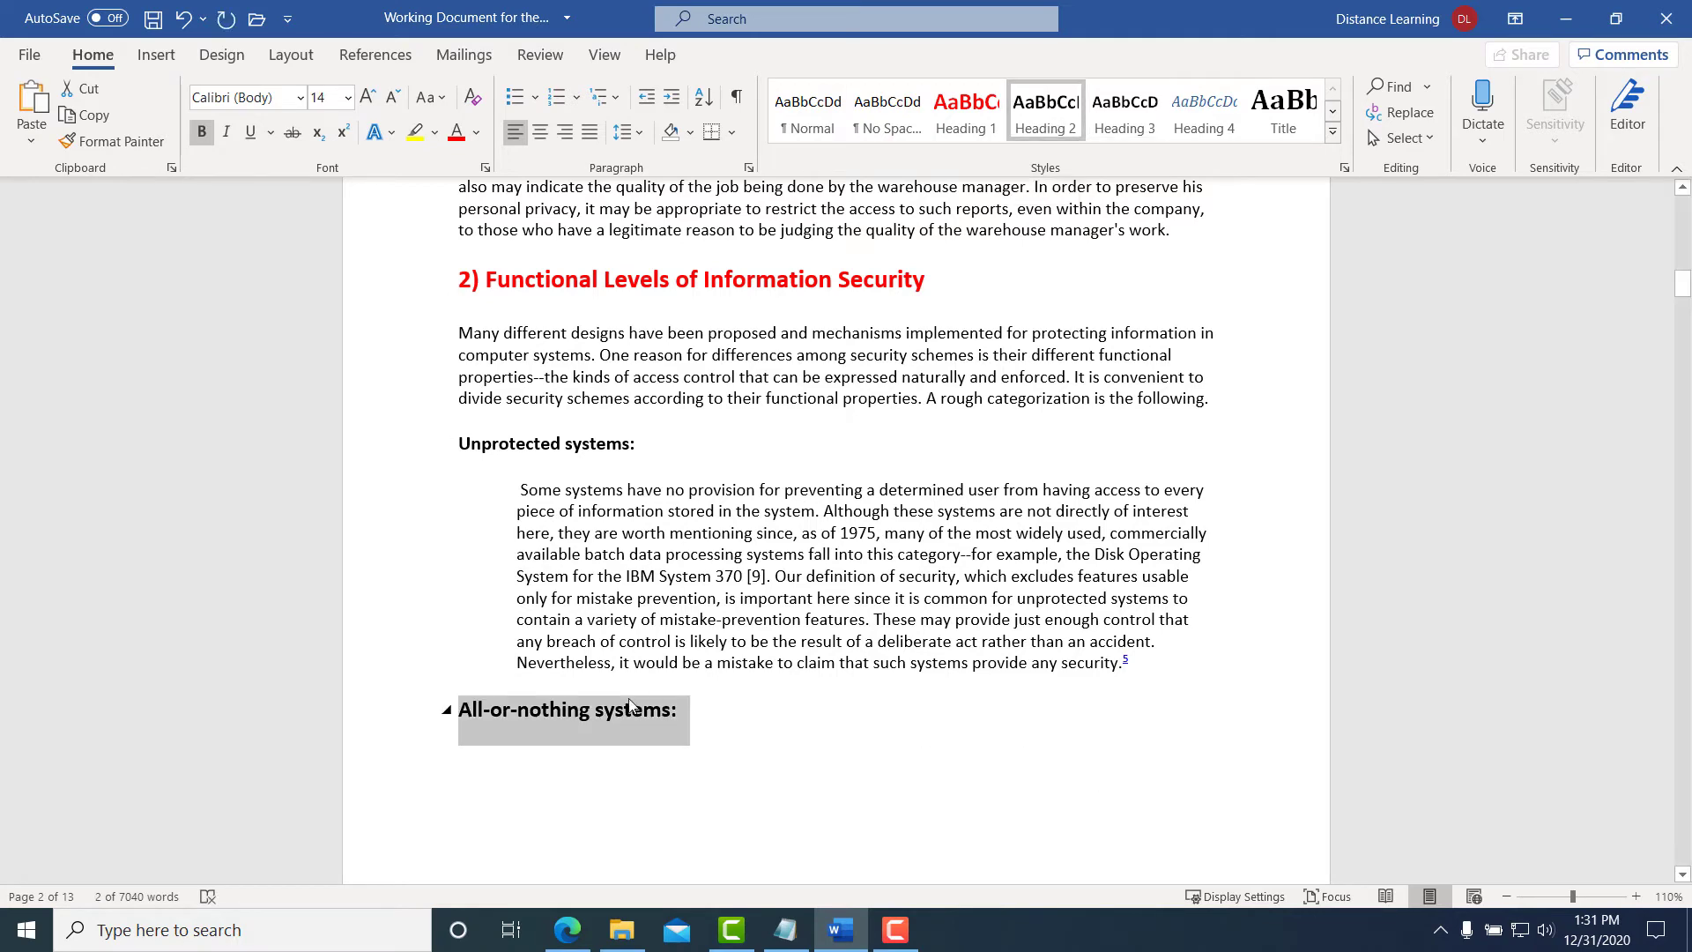
pyautogui.click(966, 112)
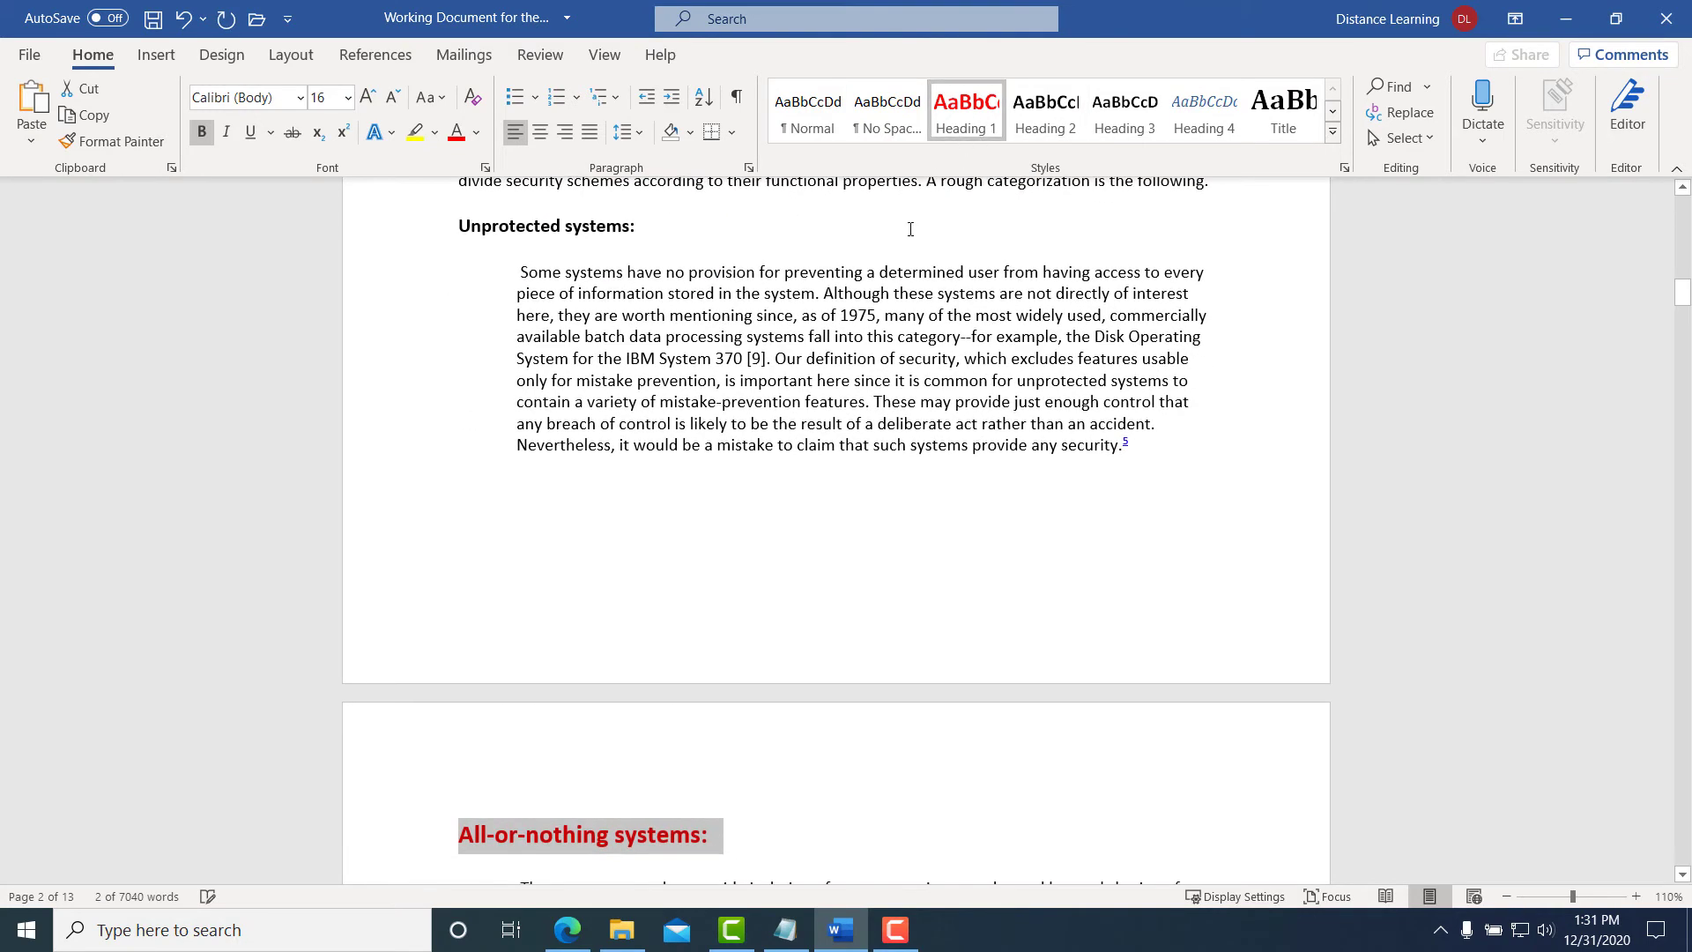
pyautogui.click(564, 816)
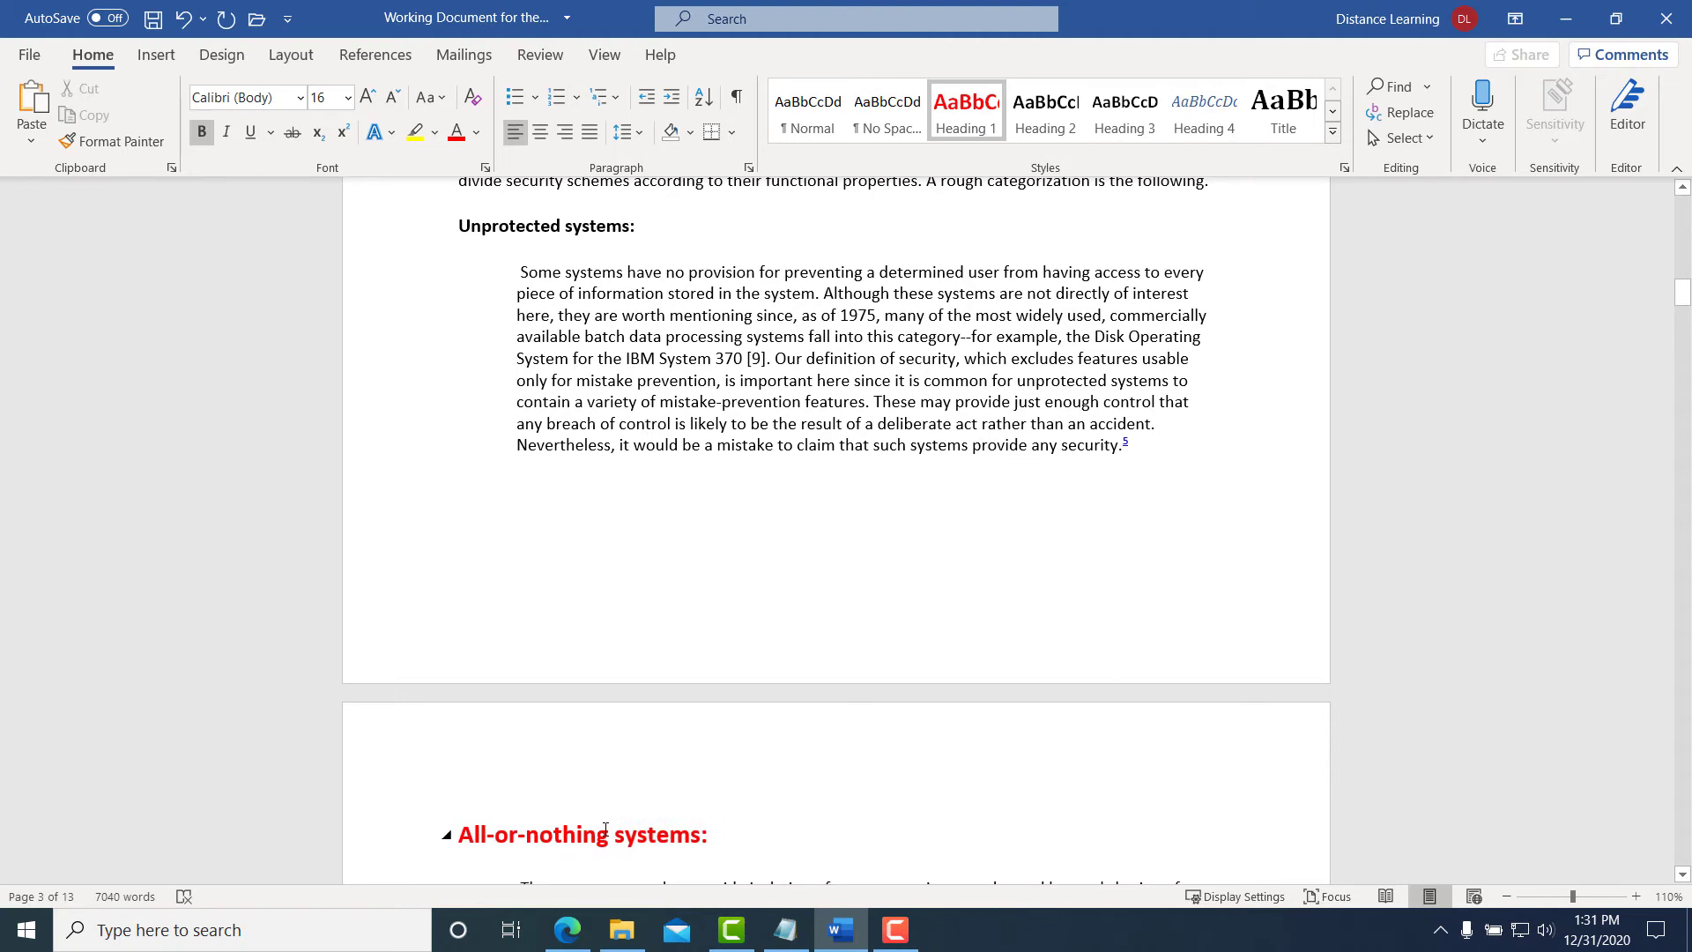
pyautogui.scroll(5, 740, 547)
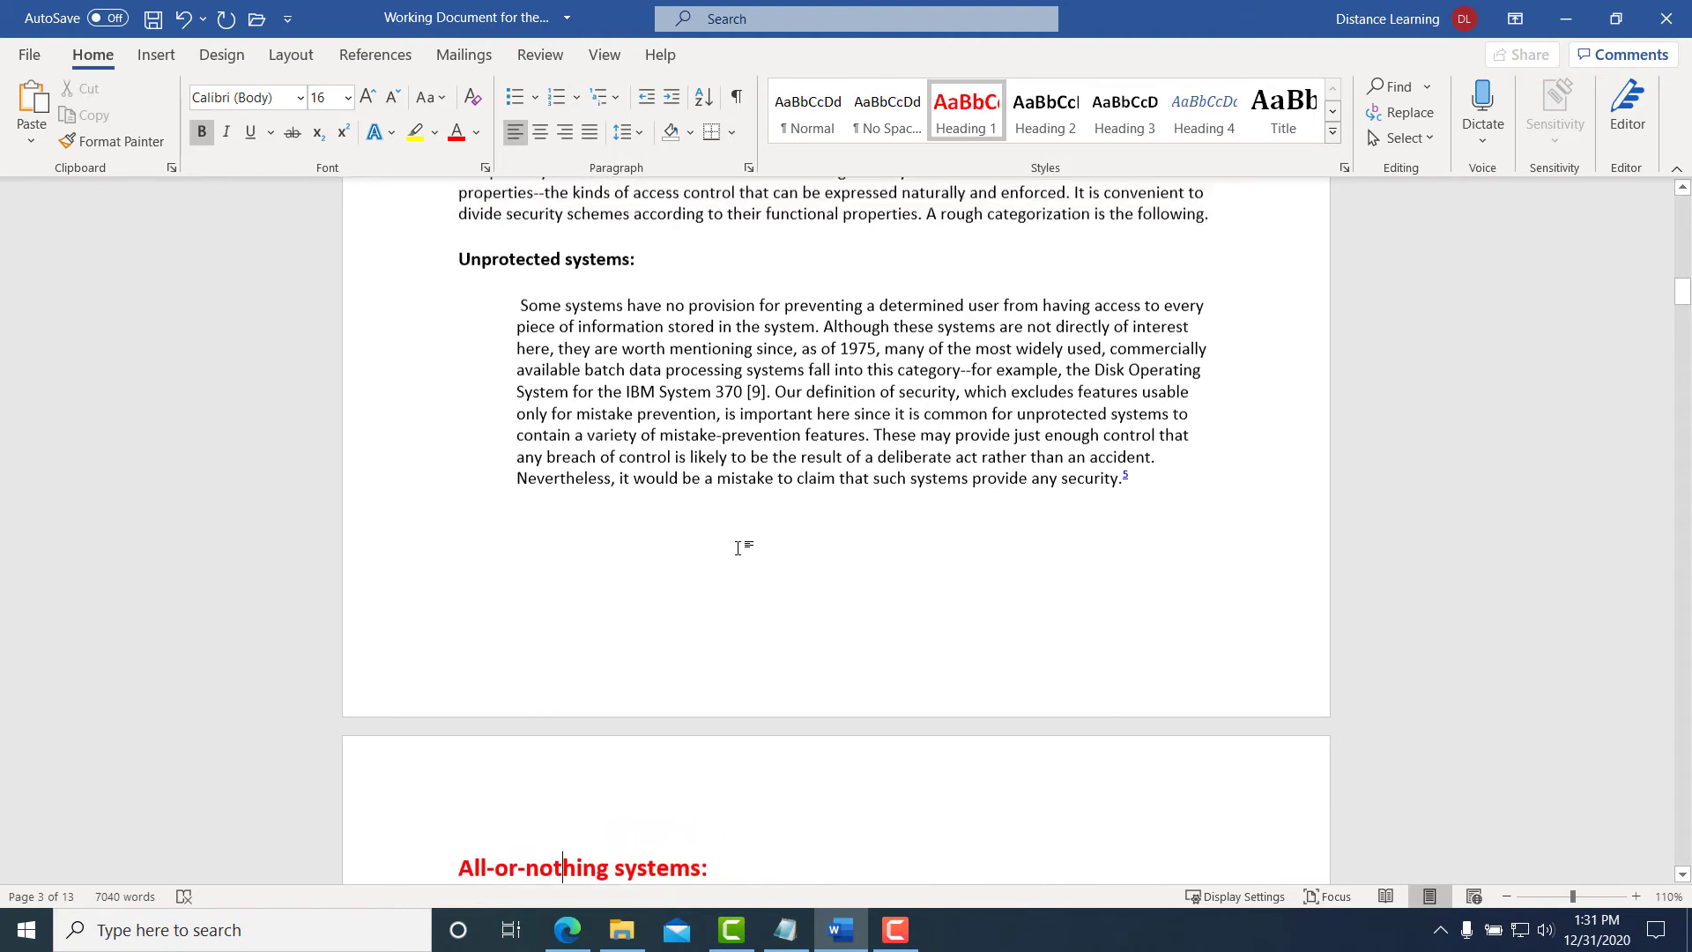
# Update the entire table of contents at the start of the document to reflect the changed headings
pyautogui.scroll(1, 739, 549)
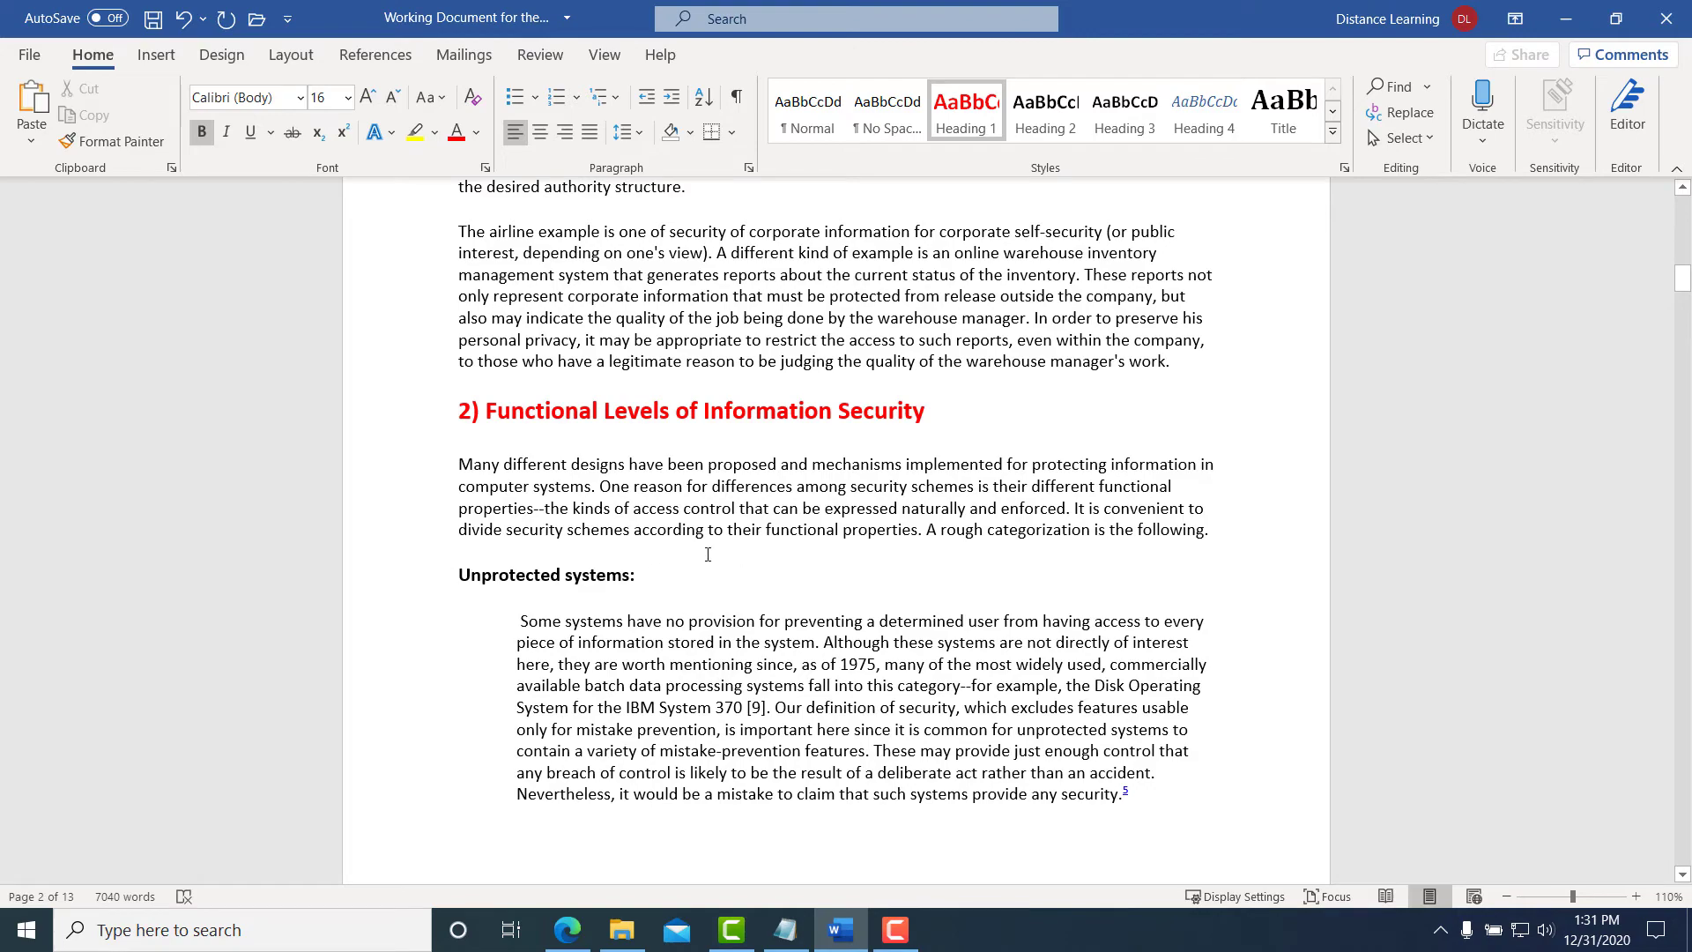
pyautogui.scroll(20, 759, 548)
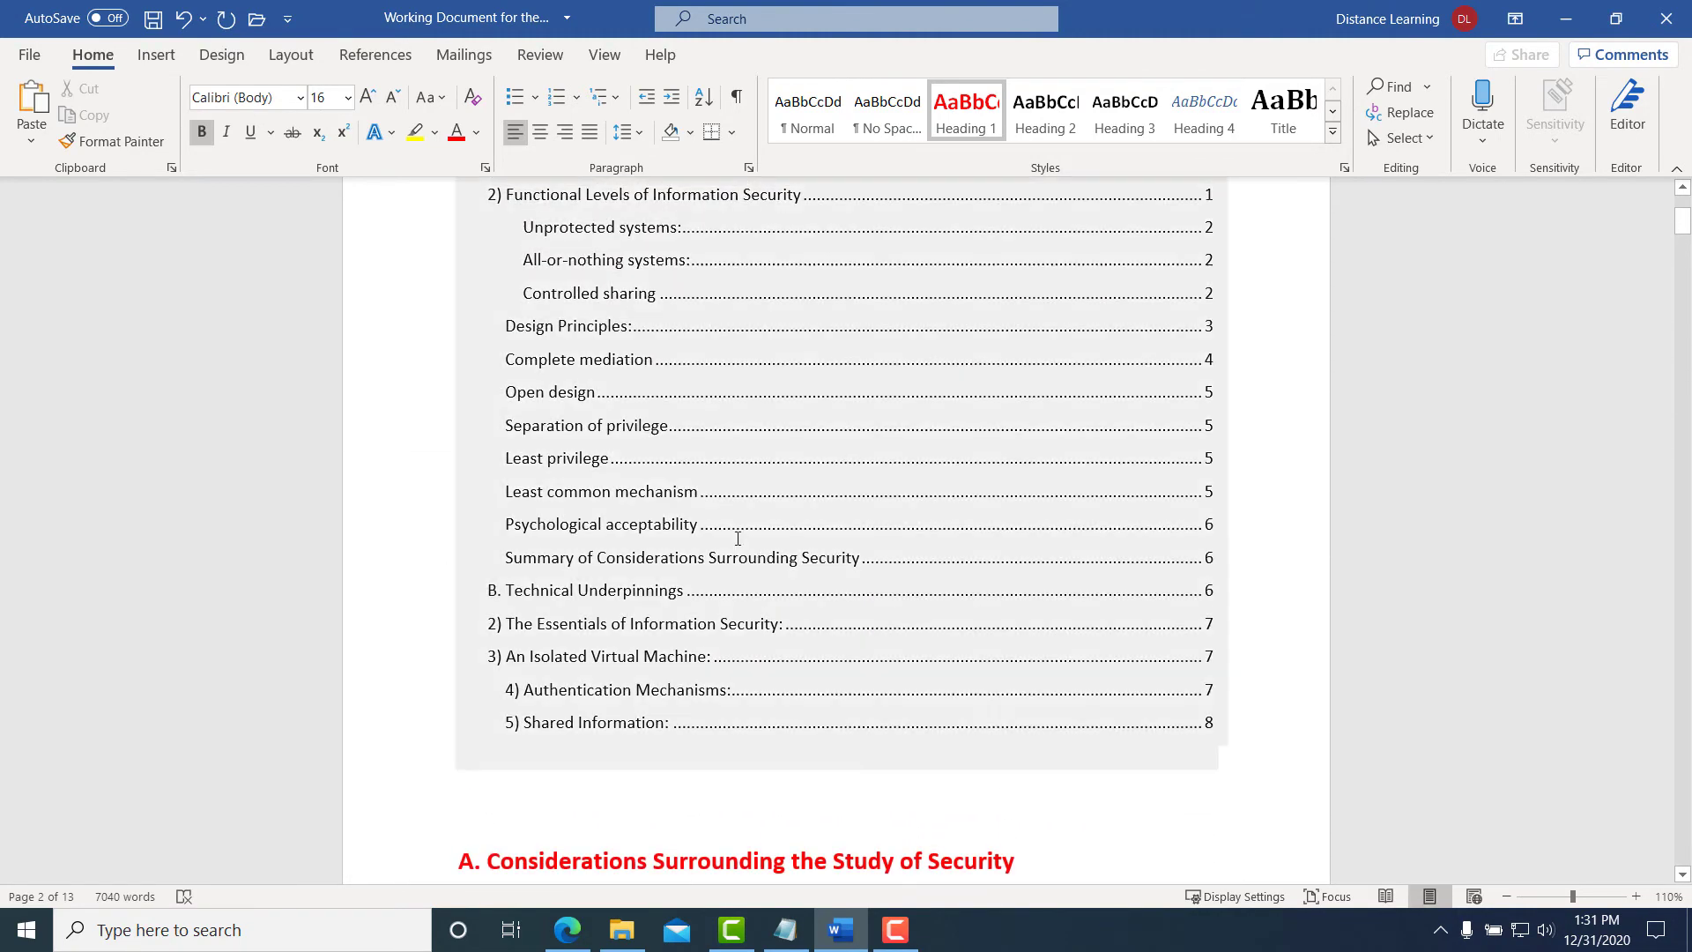
pyautogui.click(770, 388)
pyautogui.scroll(5, 770, 390)
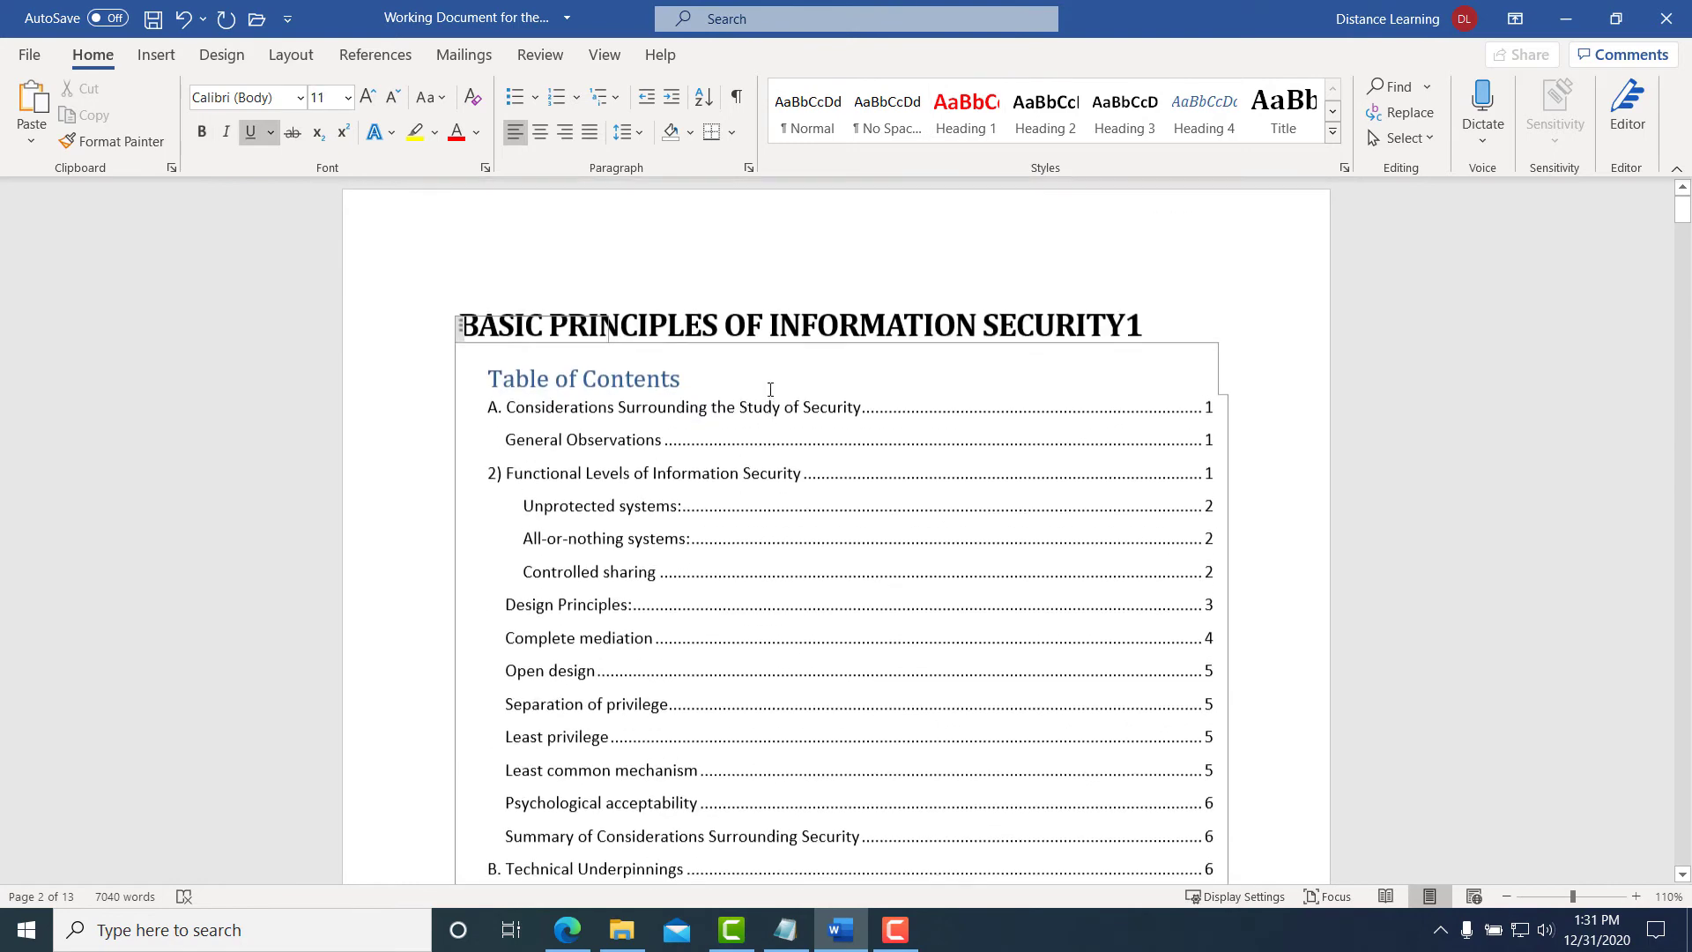
pyautogui.click(747, 548)
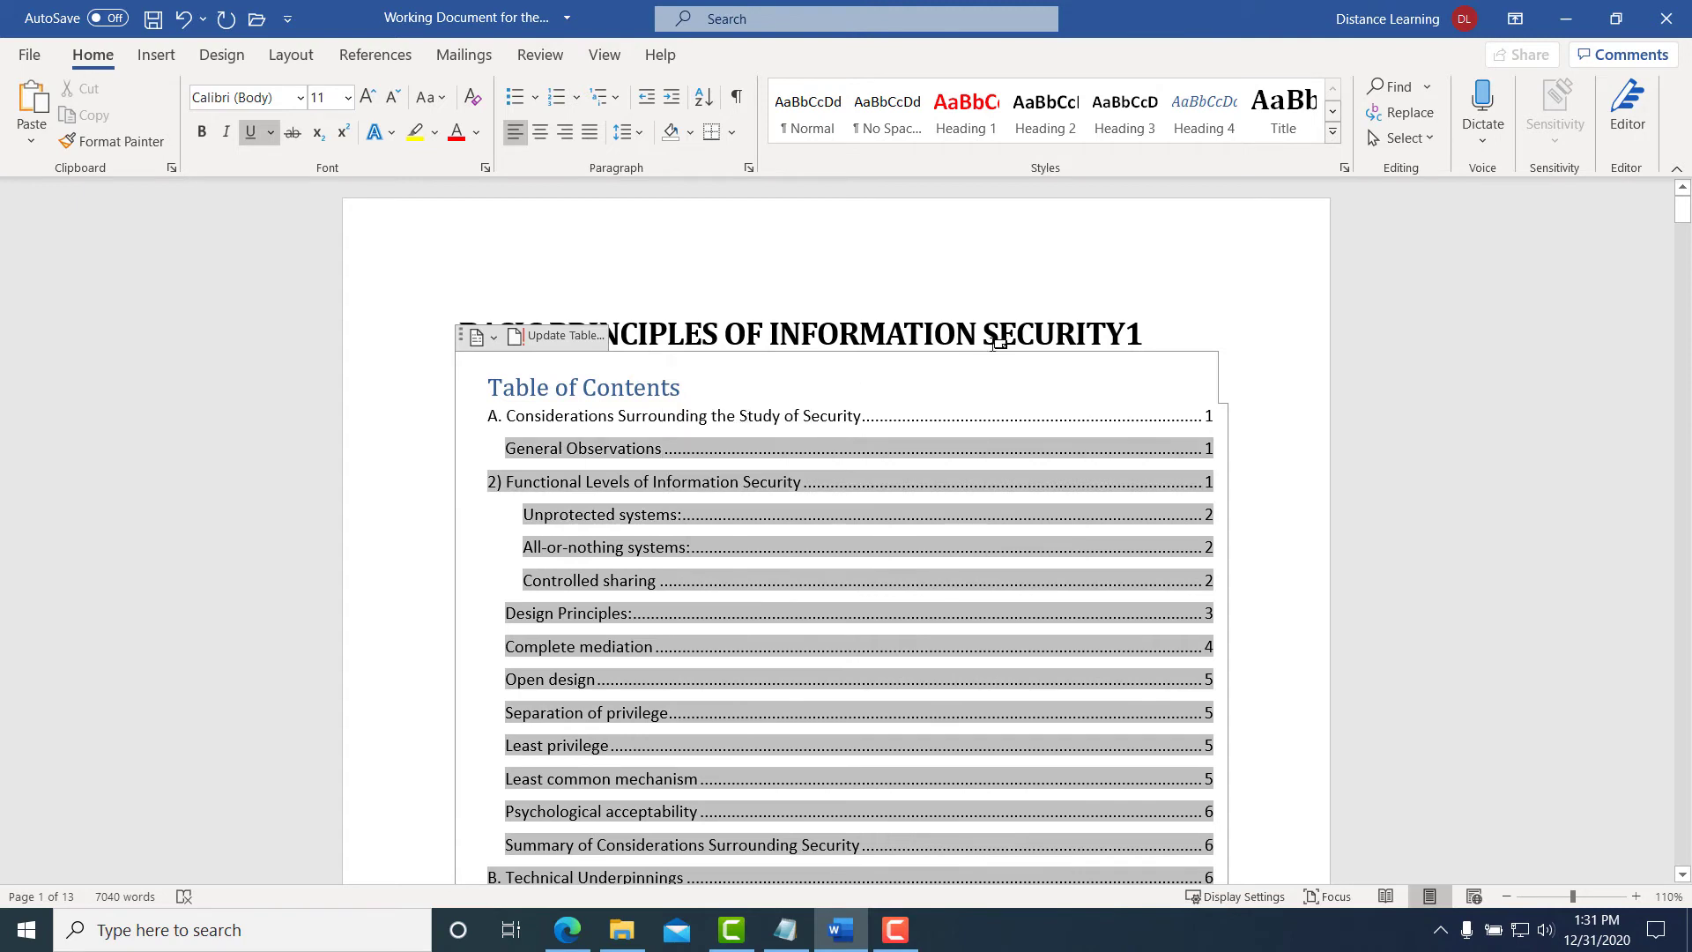
pyautogui.click(1009, 395)
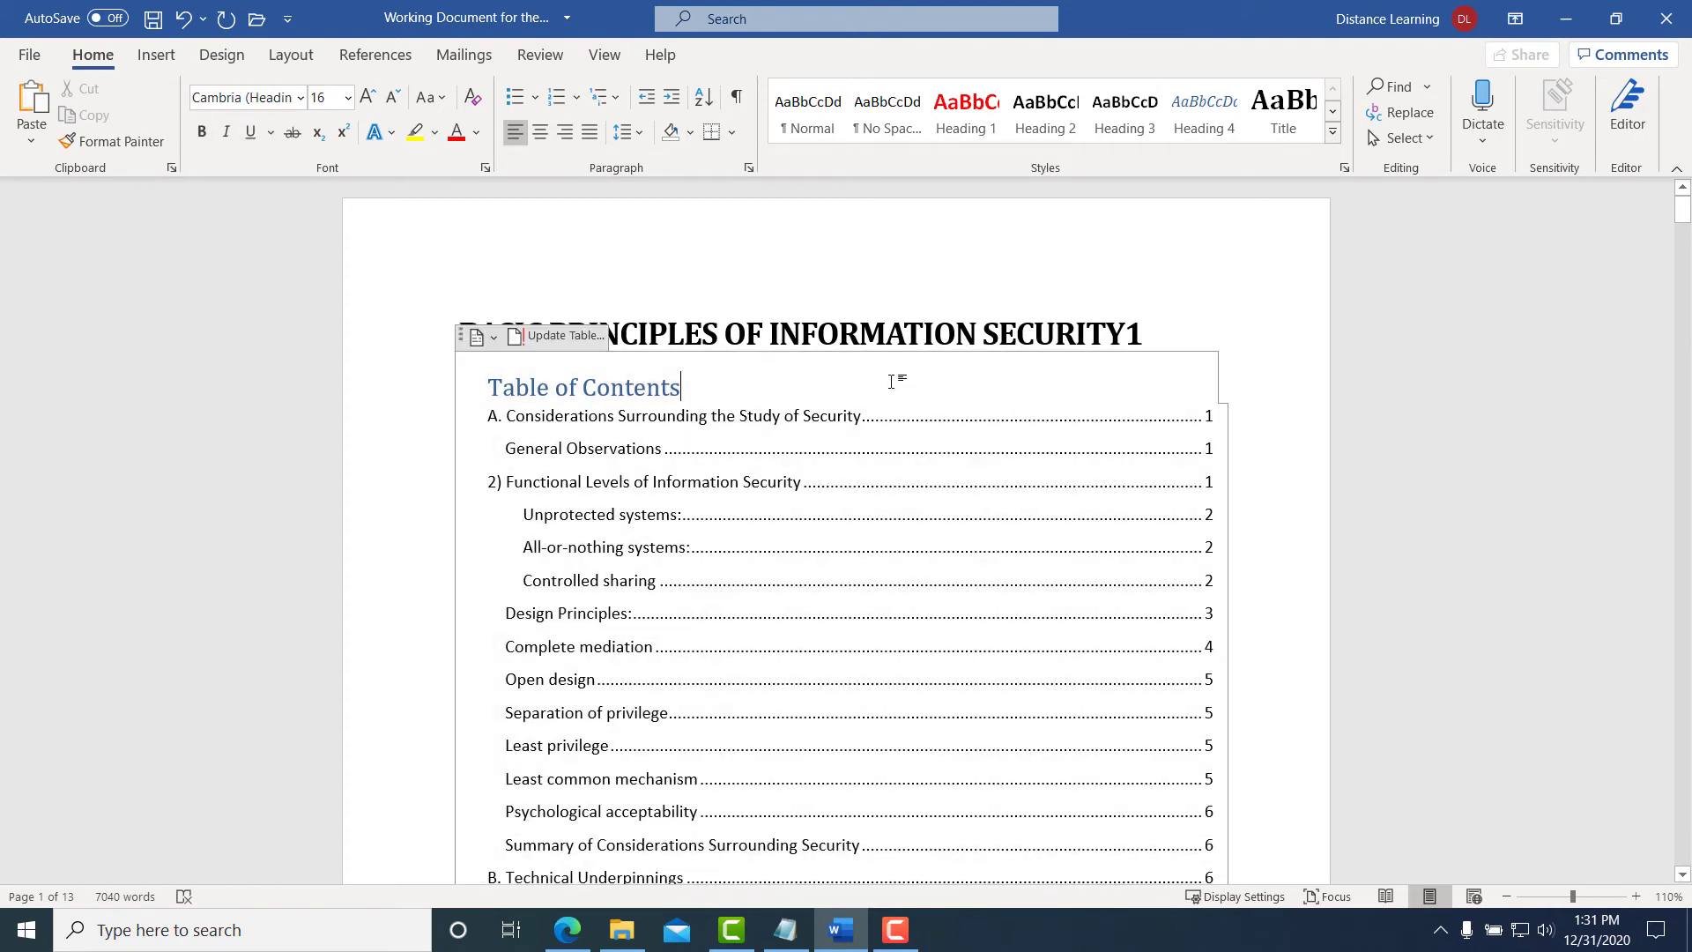
pyautogui.click(540, 341)
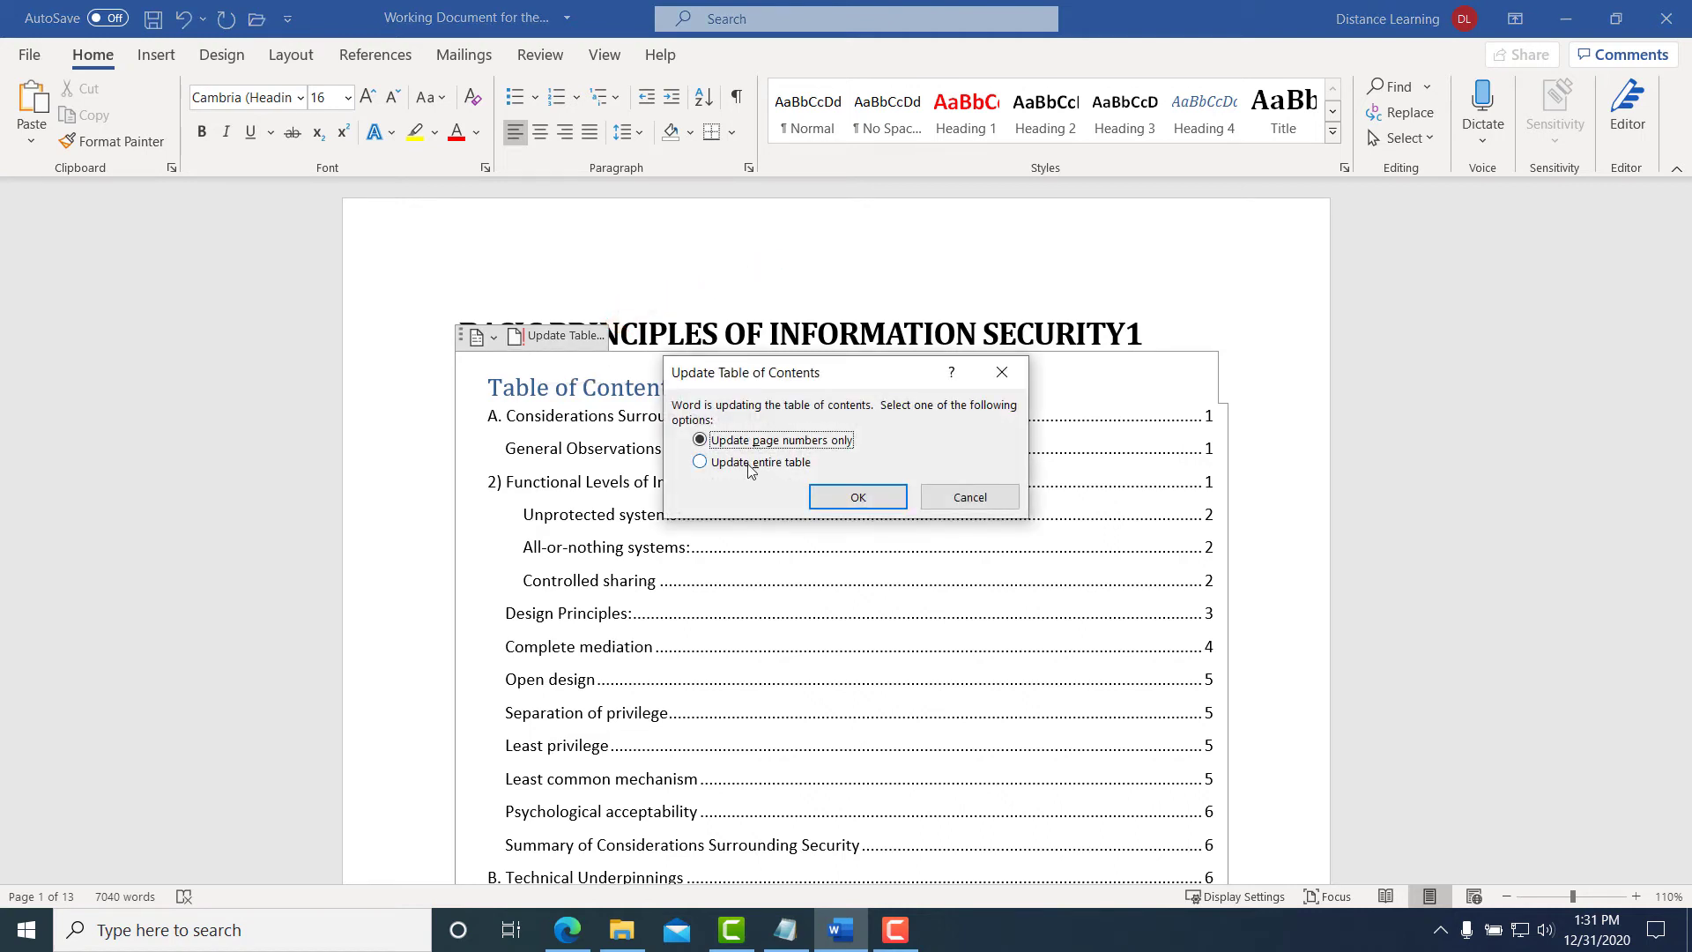
pyautogui.click(750, 467)
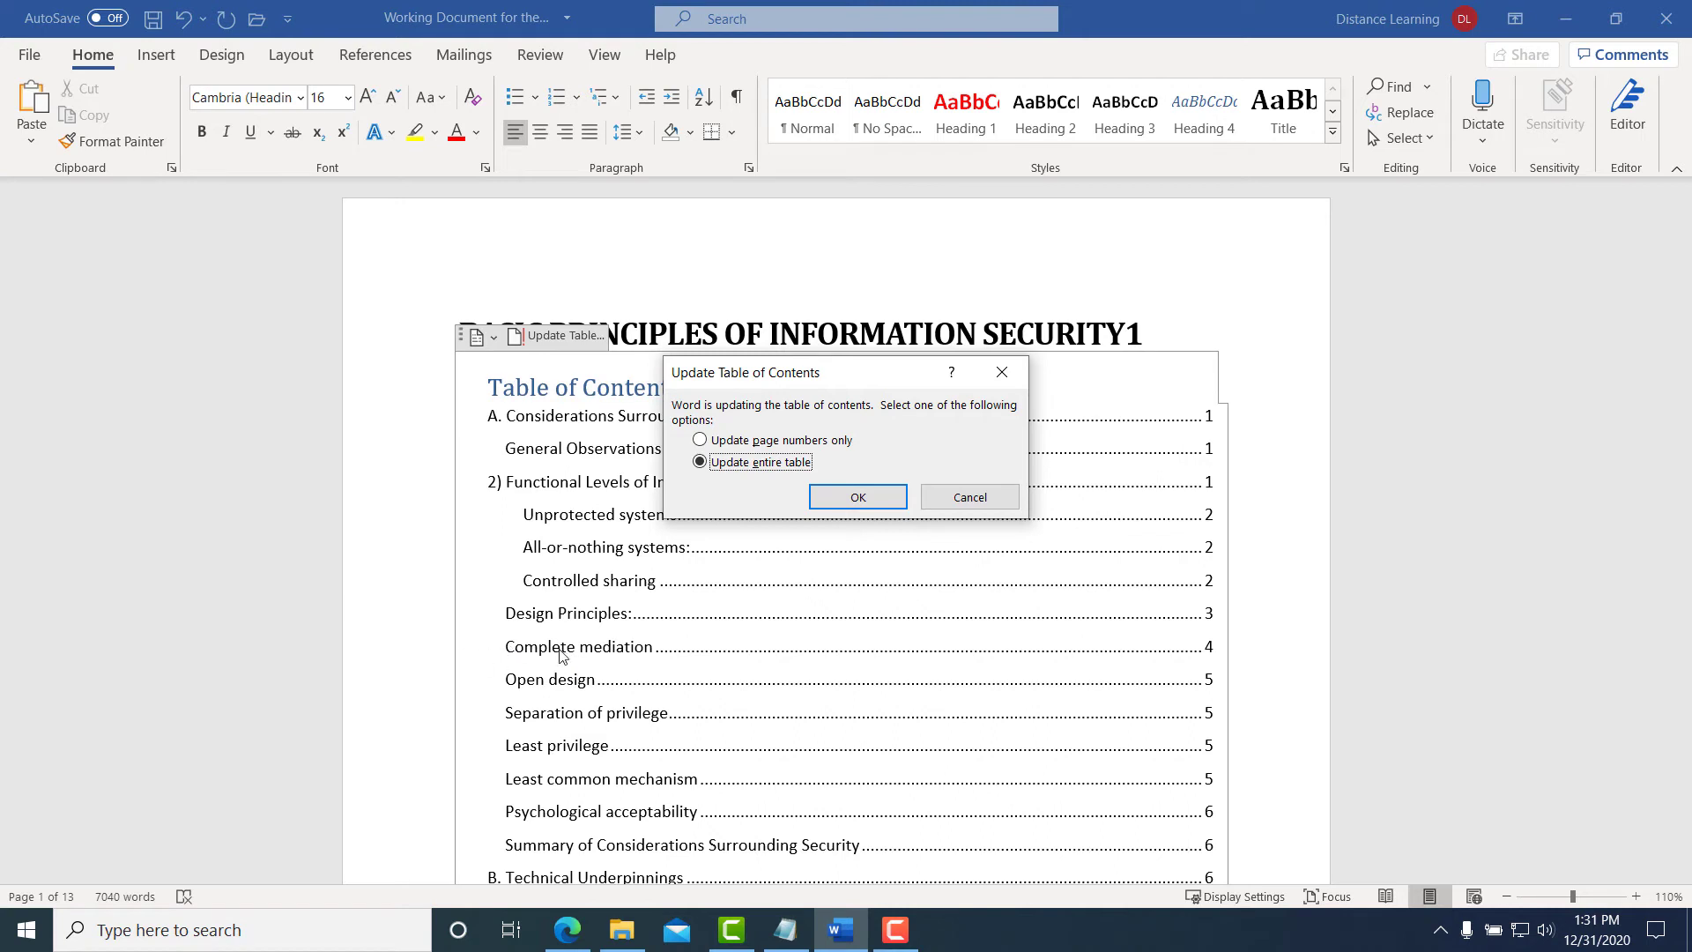
pyautogui.click(852, 499)
# Check the indentation level and page number of the "All-or-nothing systems:" entry against its neighbours in the table of contents
pyautogui.click(496, 548)
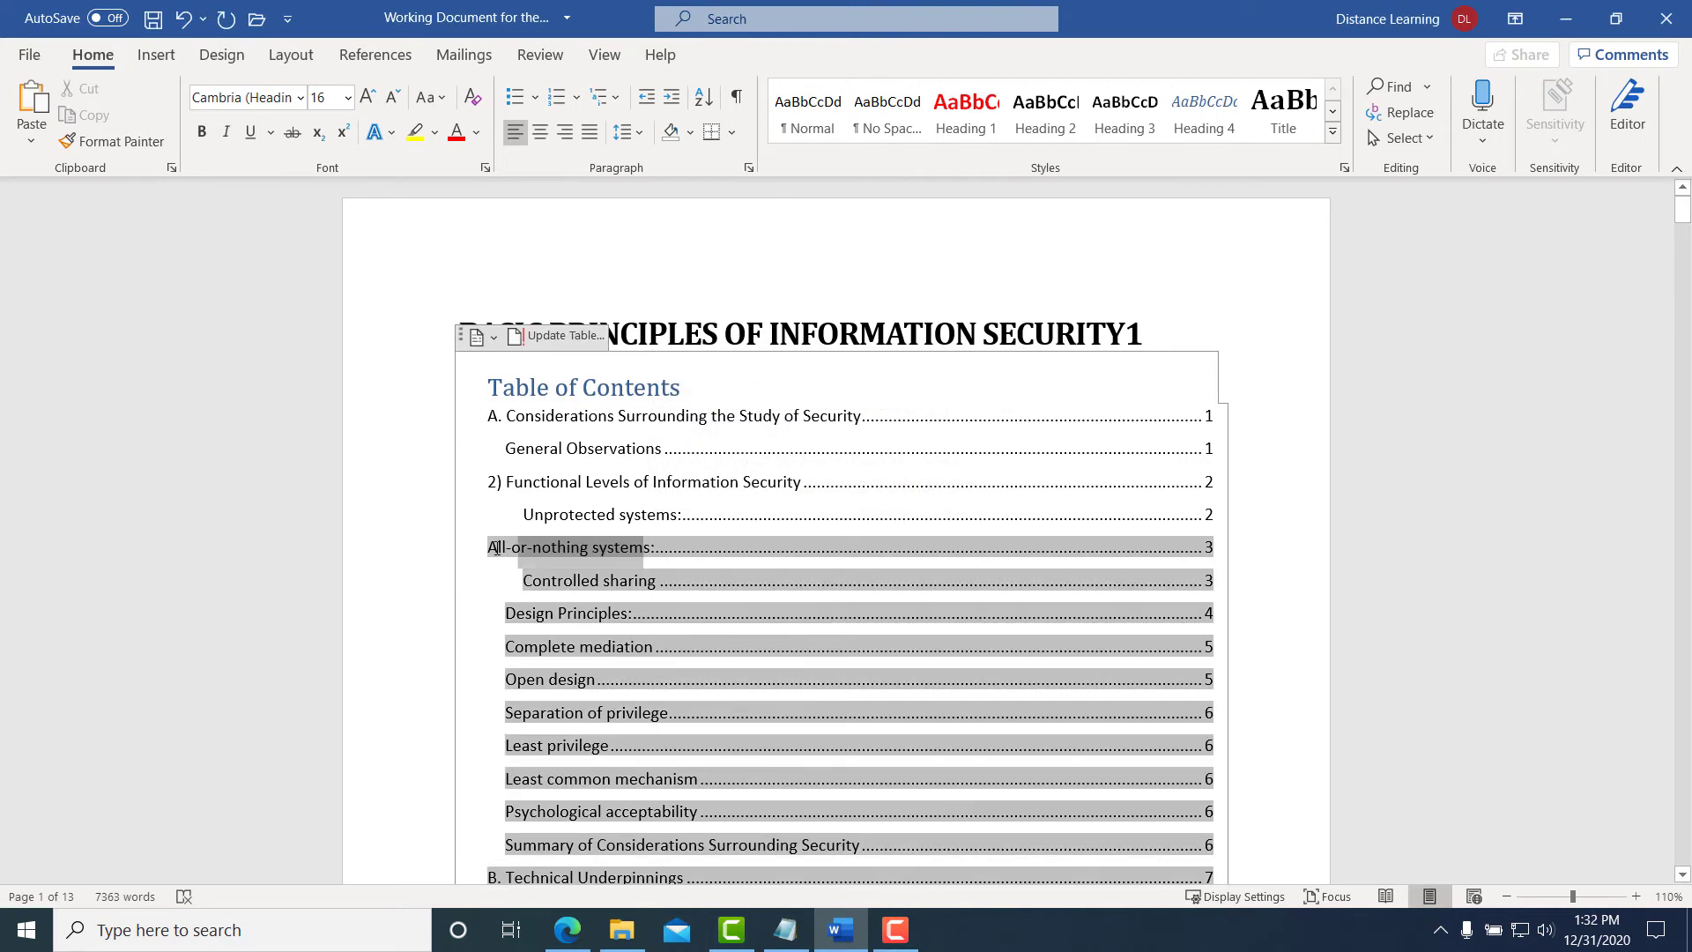
pyautogui.tripleClick(496, 549)
pyautogui.click(497, 549)
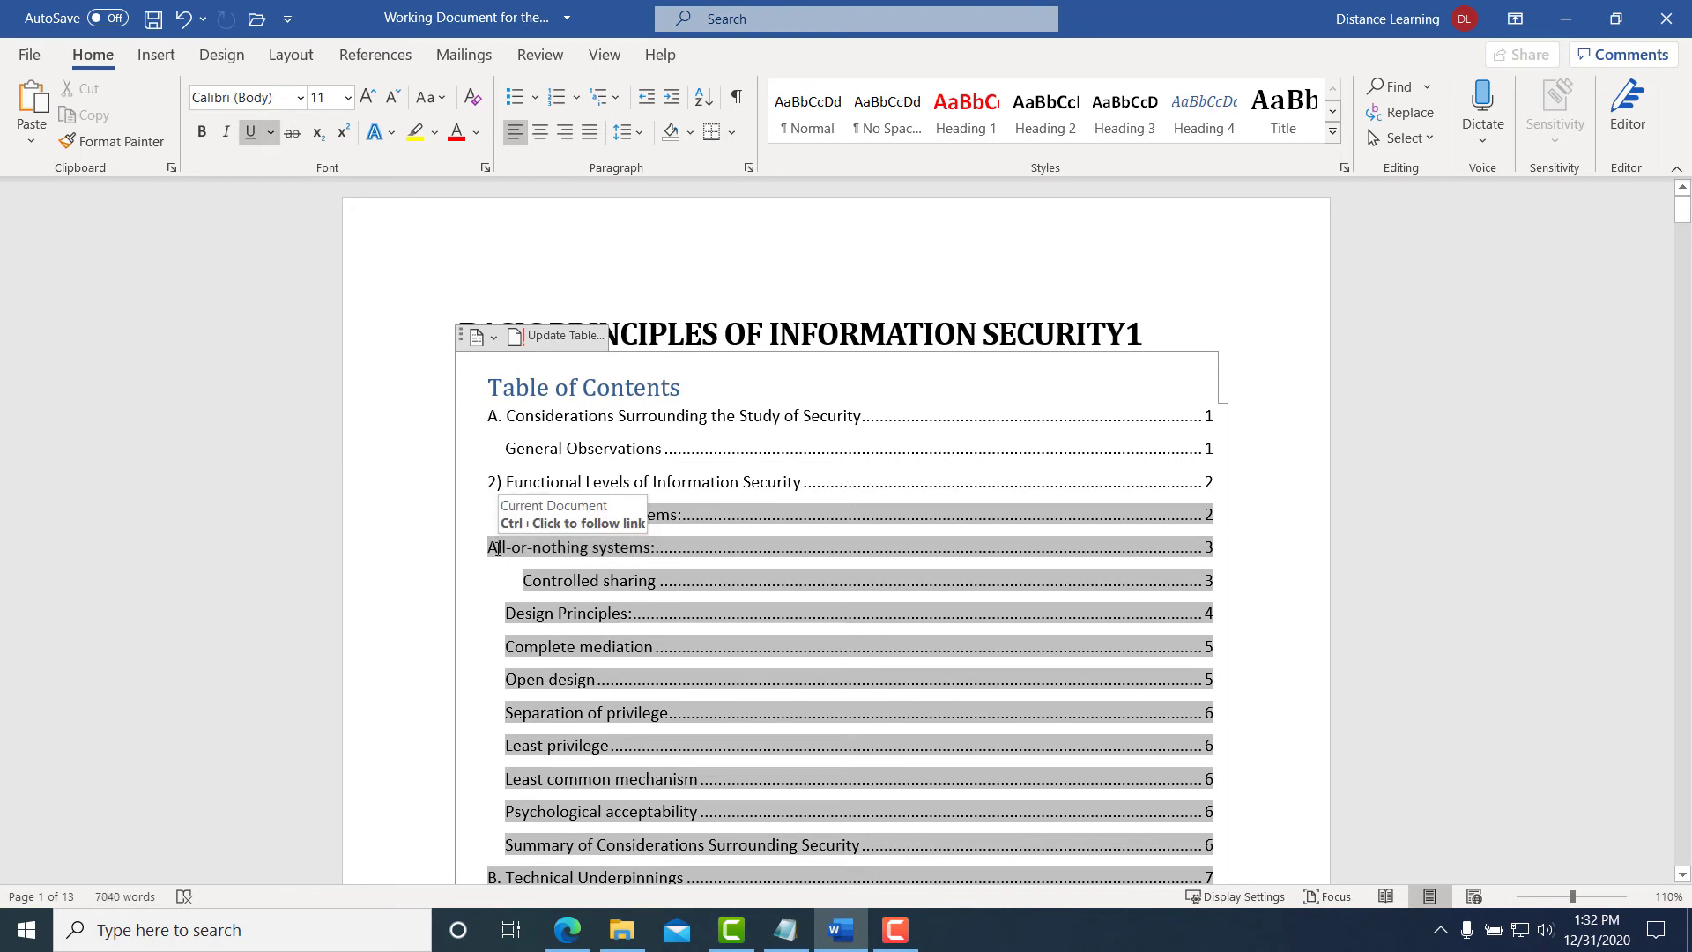
pyautogui.click(424, 592)
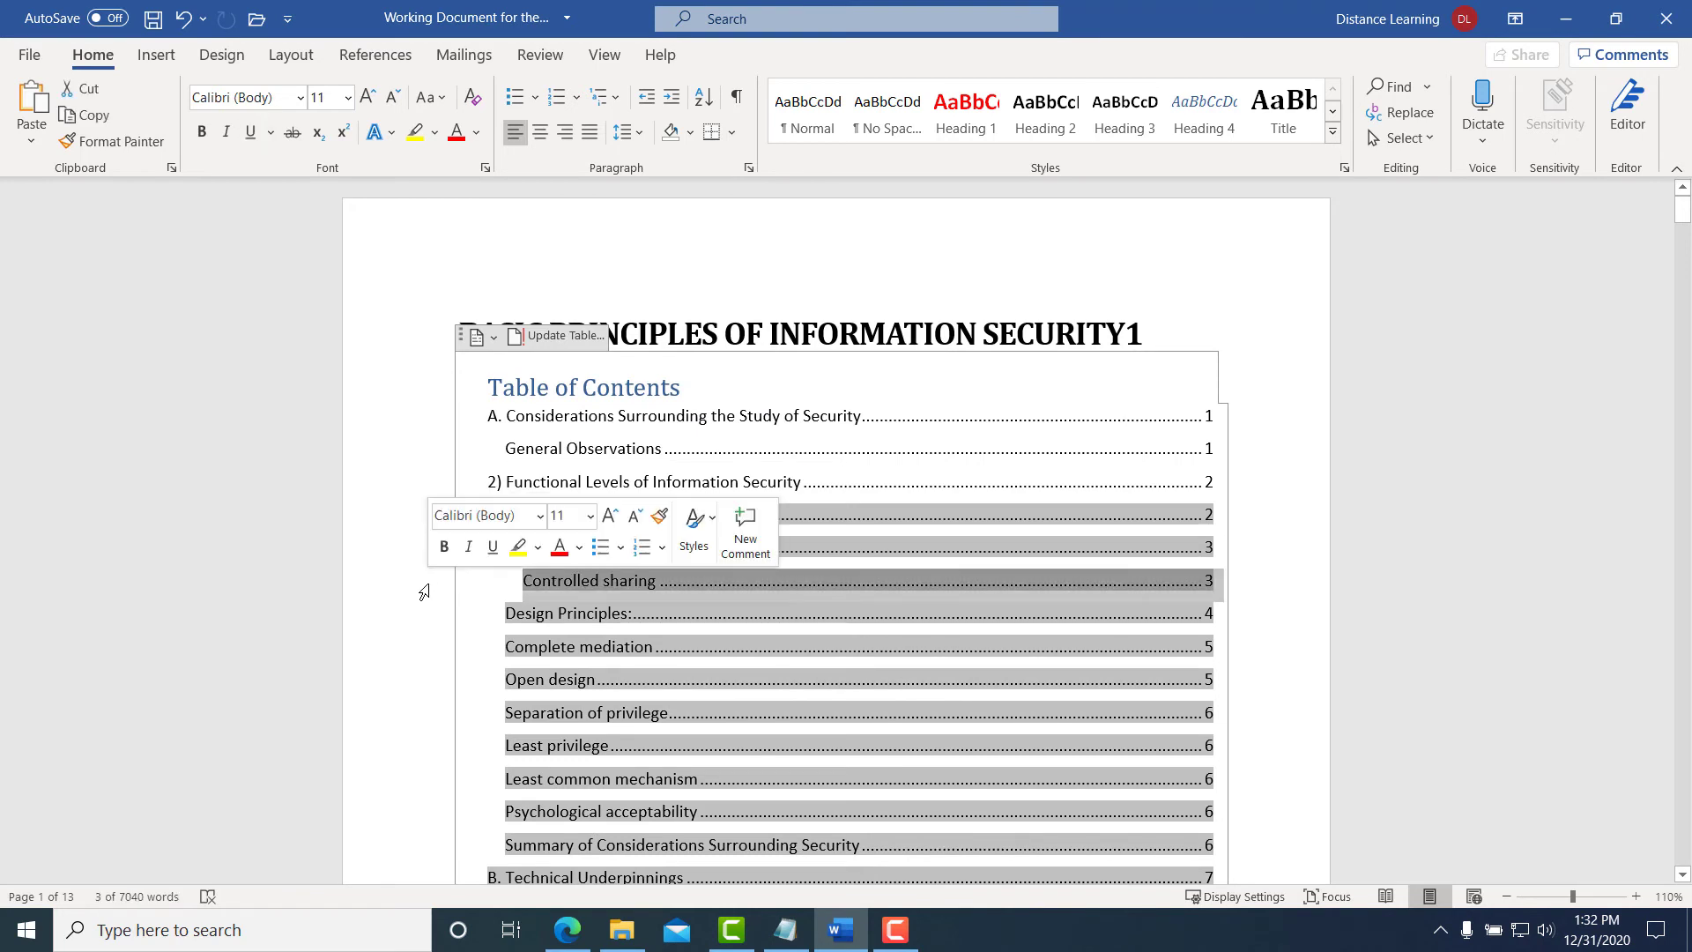
pyautogui.click(1206, 324)
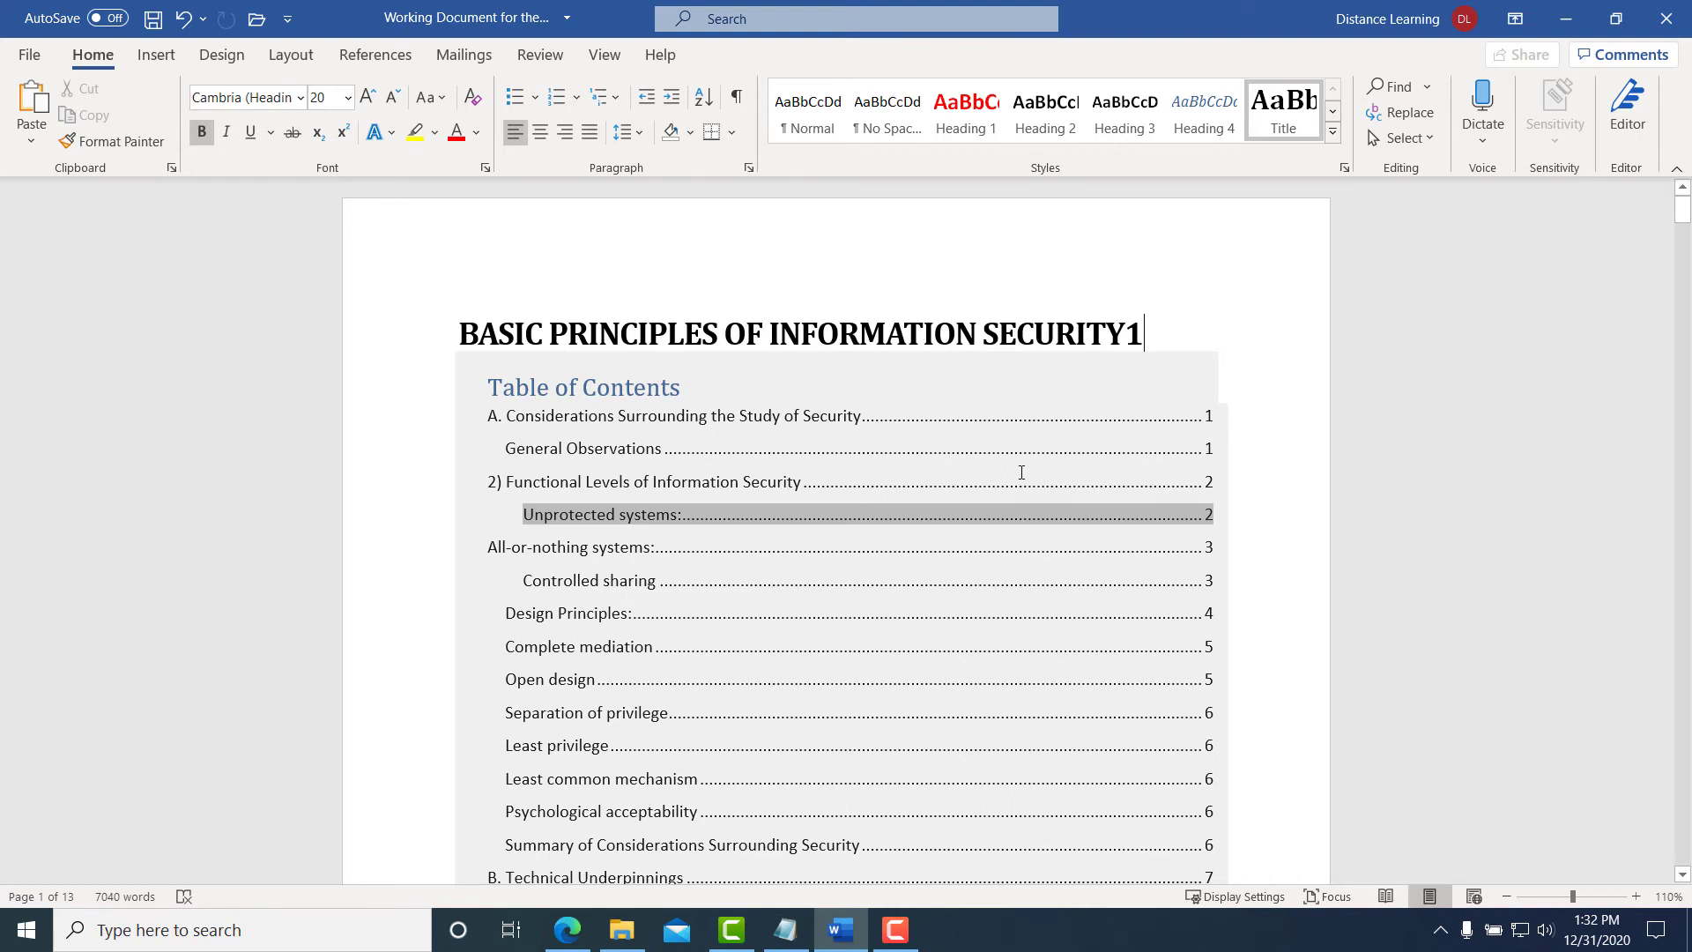
# Change the font color of the "General Observations" heading below the table of contents to blue
pyautogui.scroll(-8, 1057, 467)
pyautogui.click(610, 584)
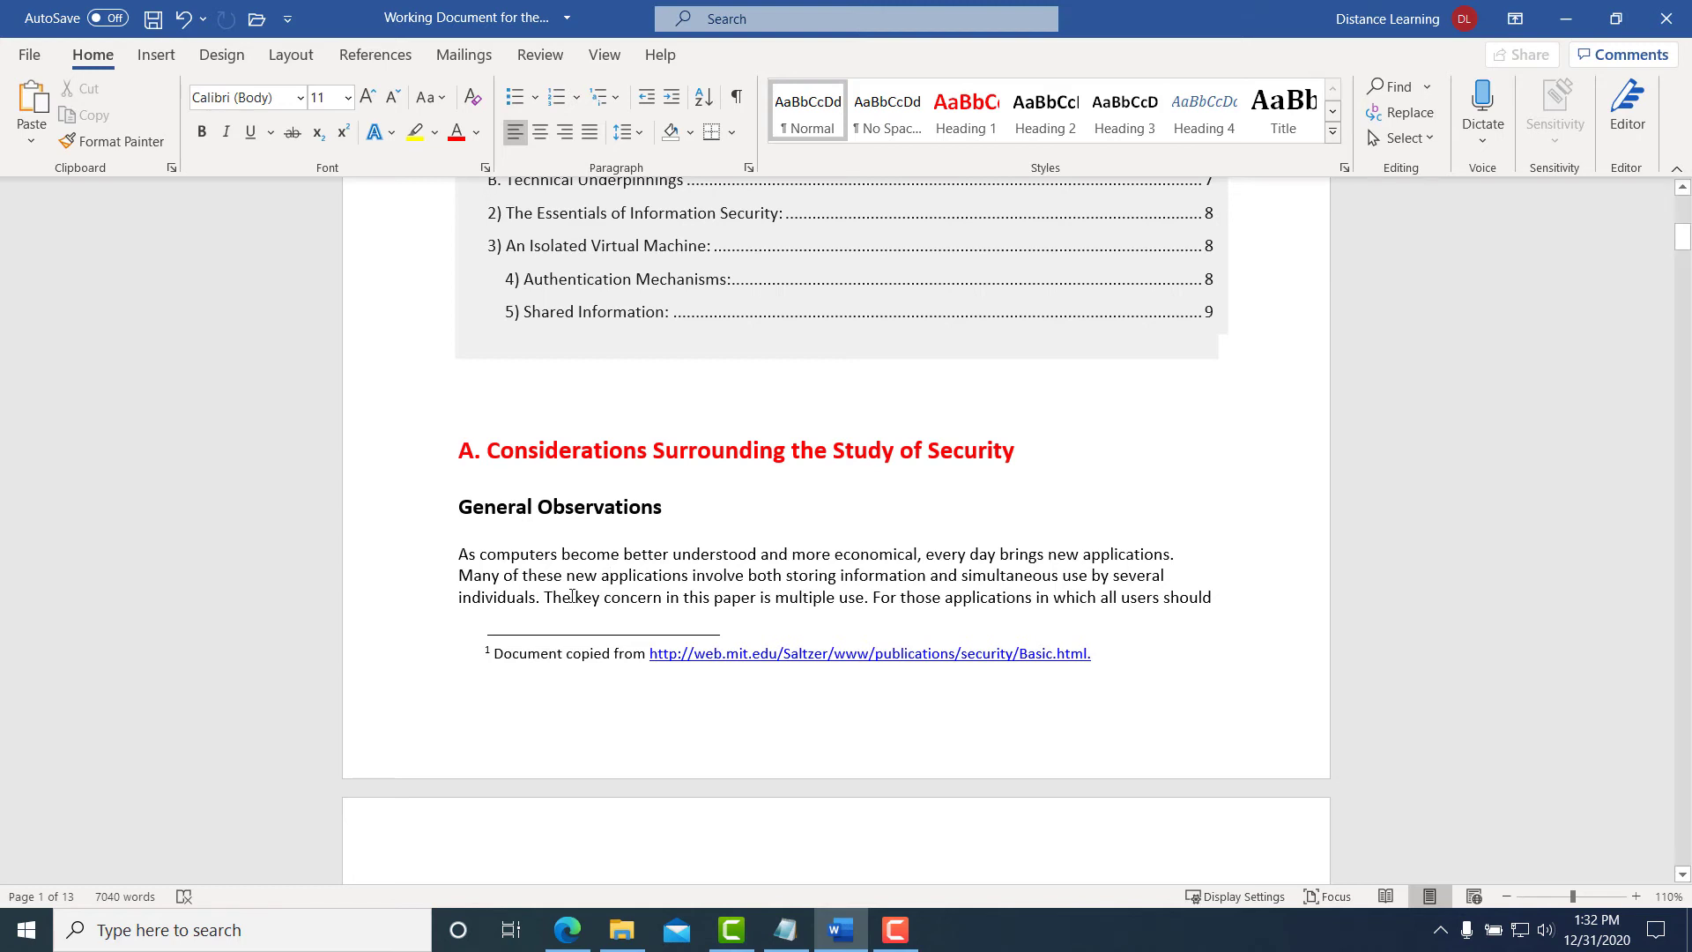
pyautogui.tripleClick(583, 505)
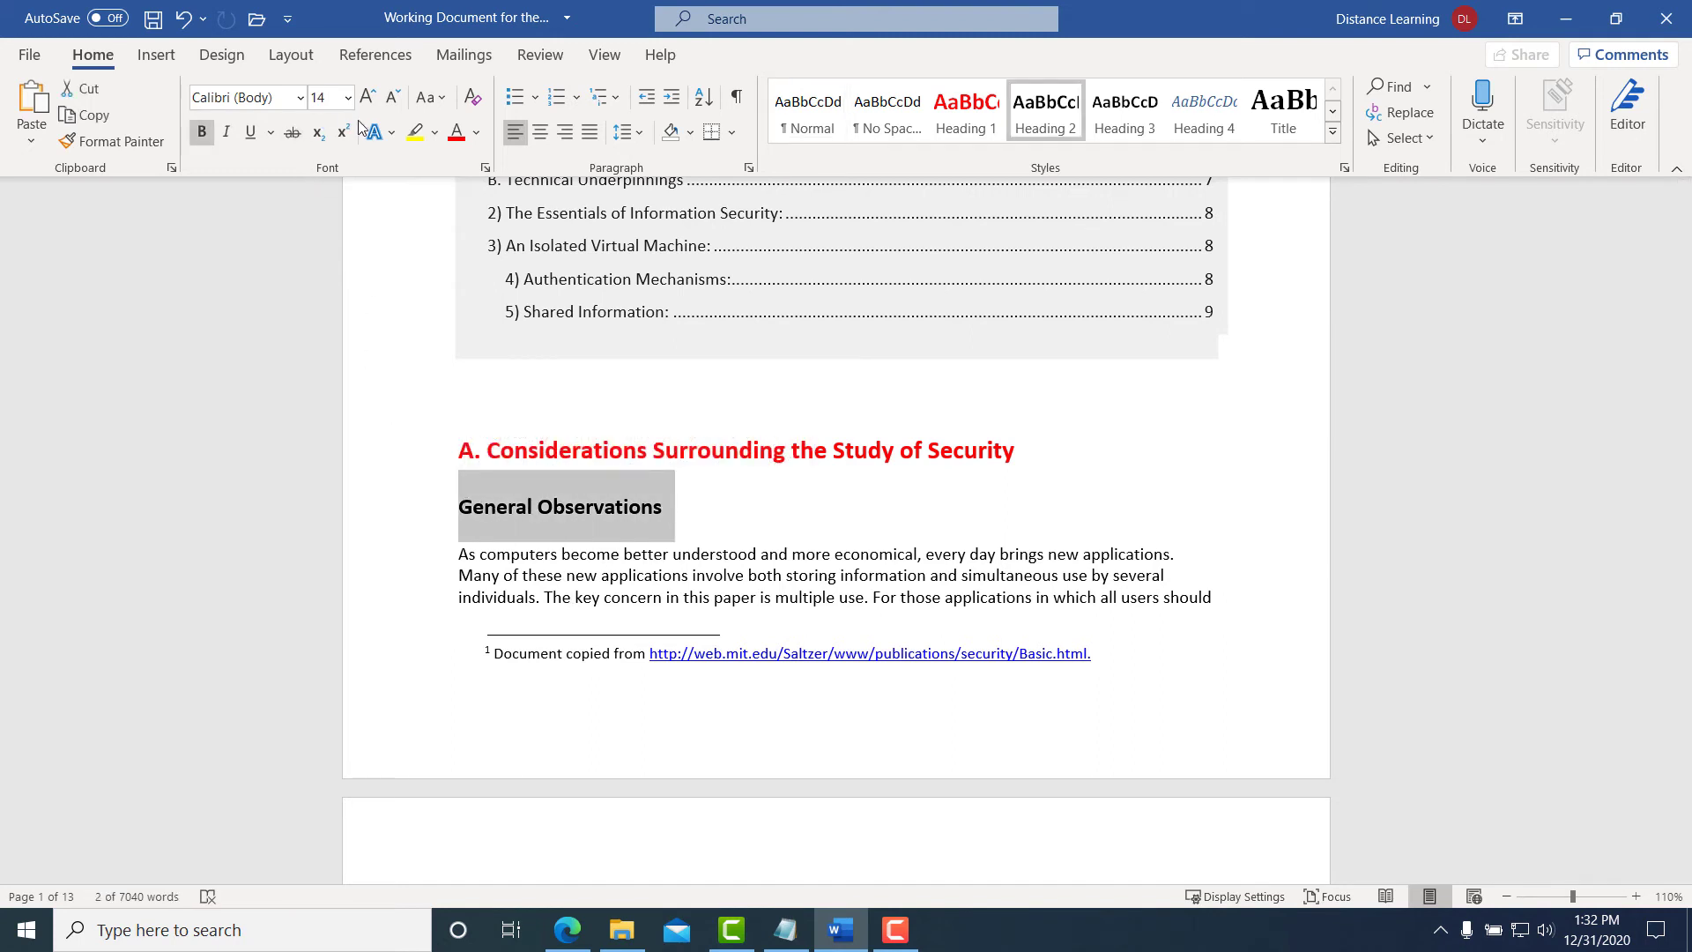
pyautogui.click(474, 134)
pyautogui.click(525, 223)
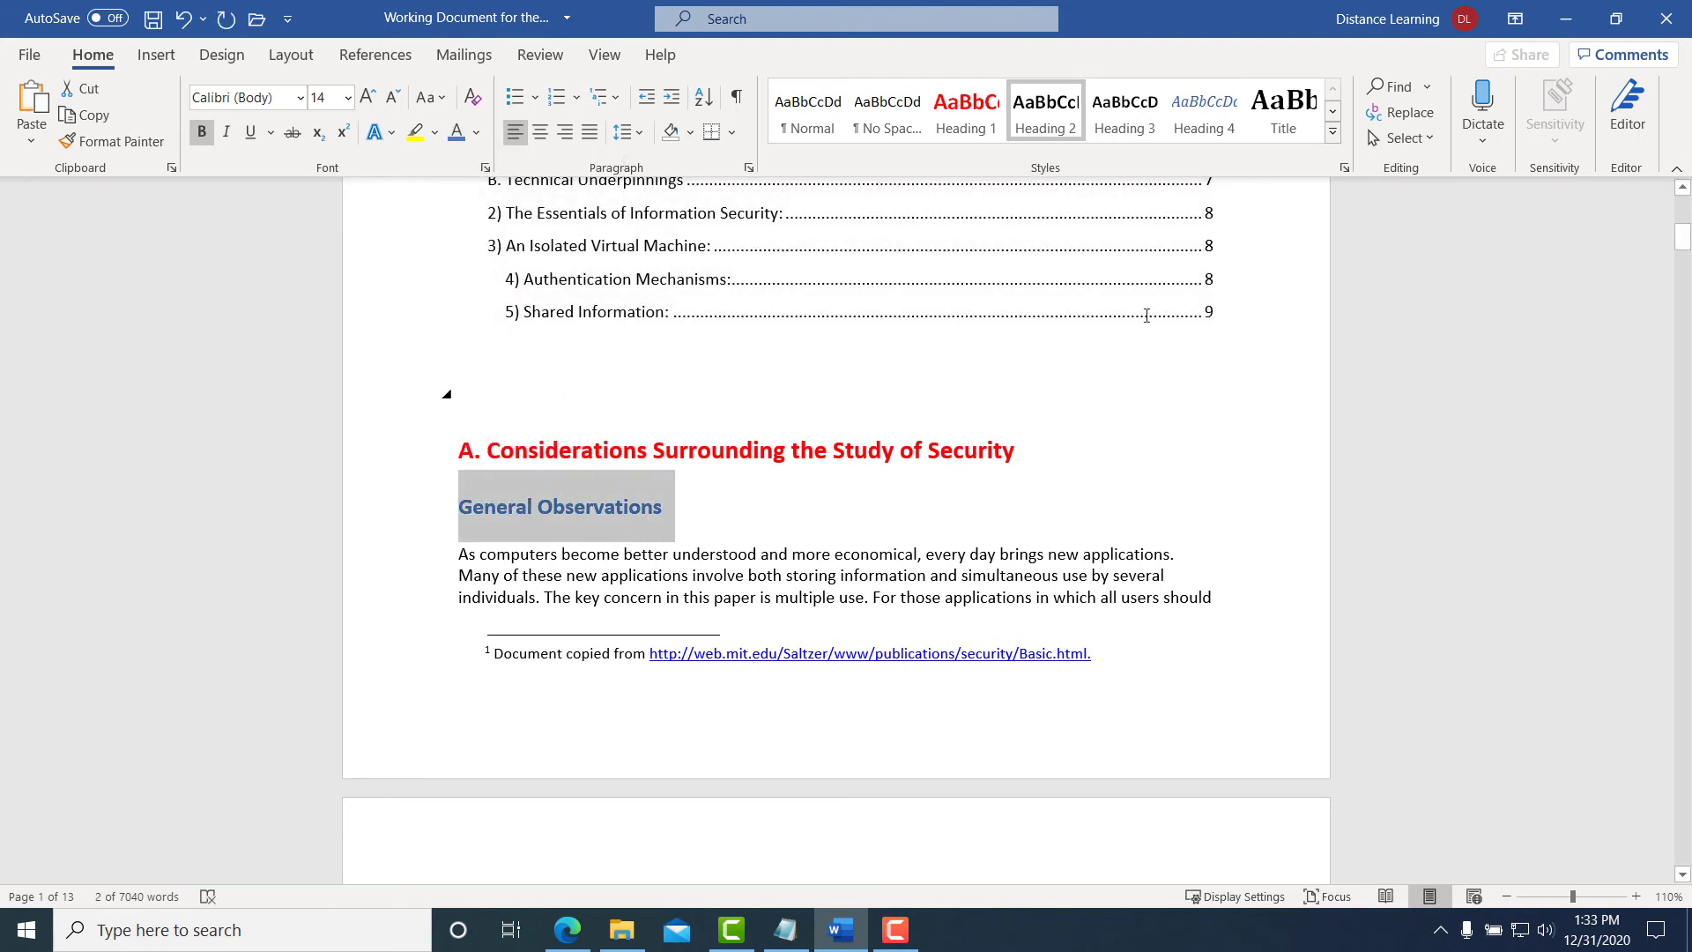
# Create a new style named "Sali" from the formatting of the "General Observations" heading
pyautogui.click(1333, 131)
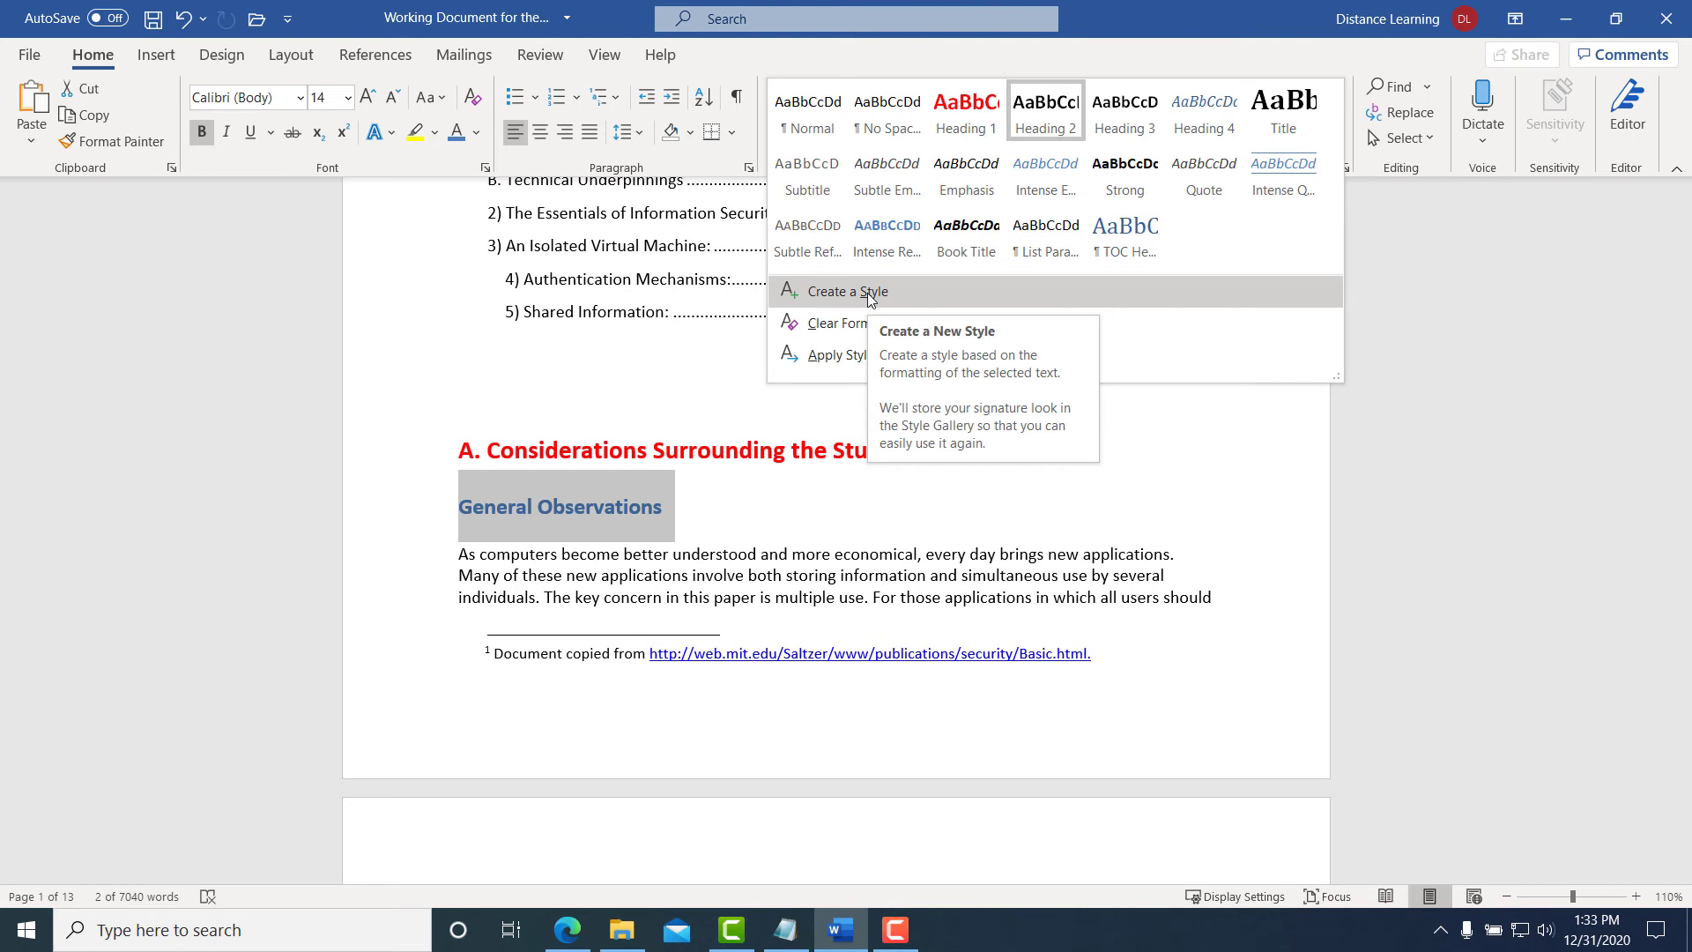
pyautogui.click(1542, 231)
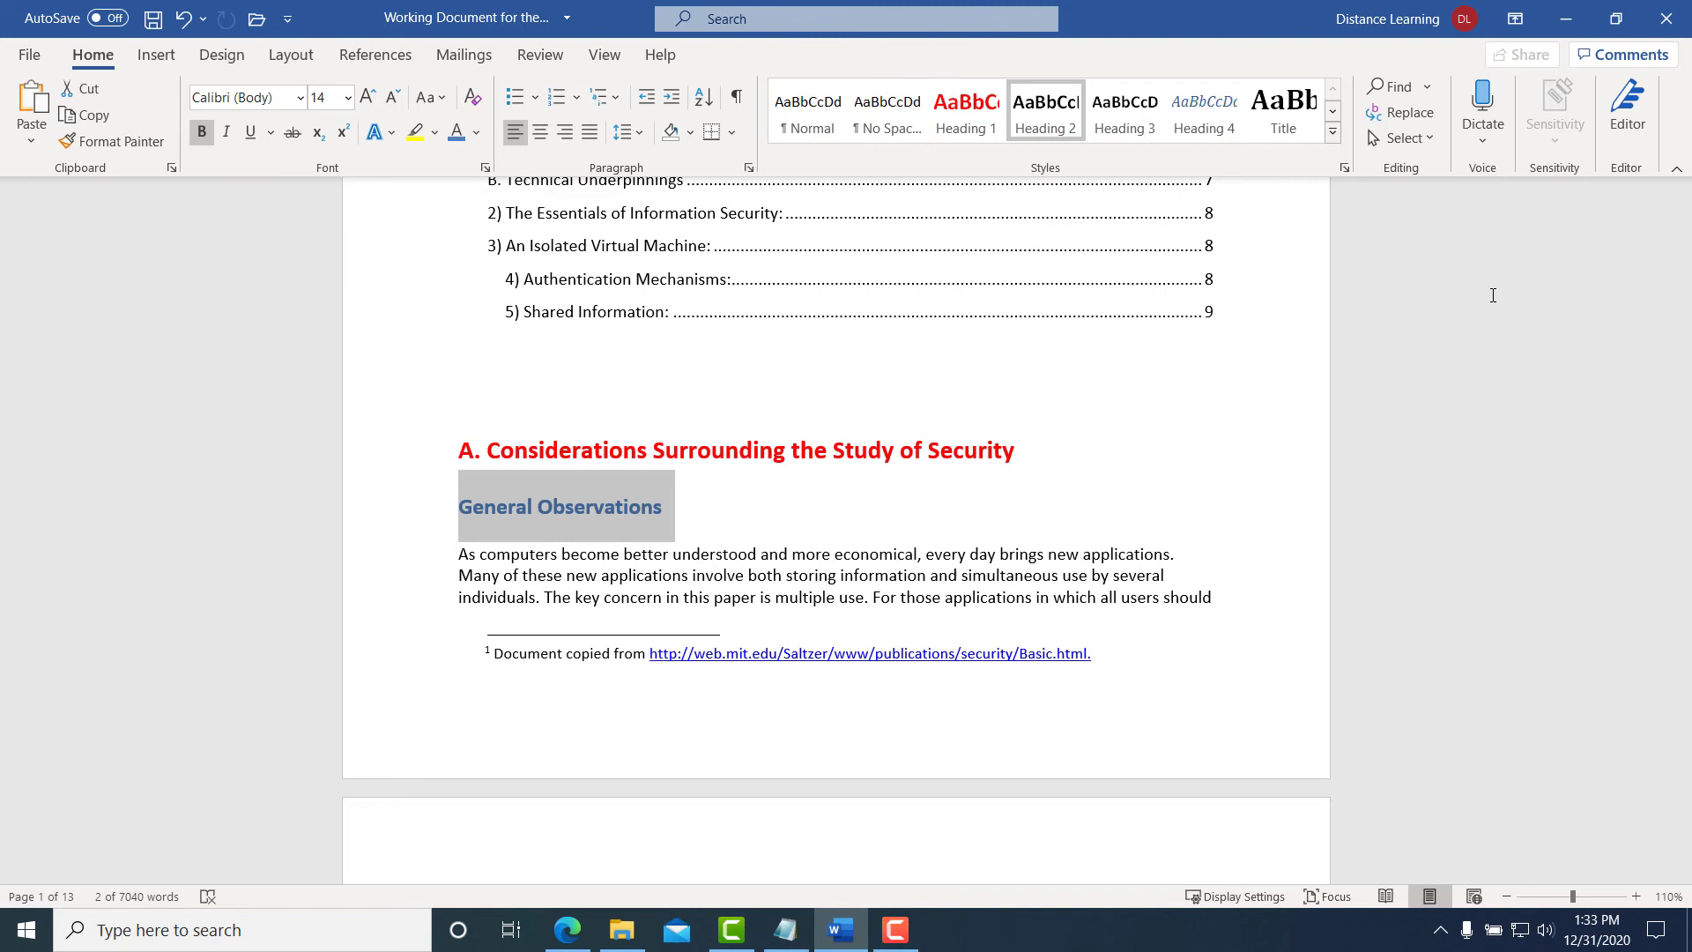
pyautogui.click(1333, 131)
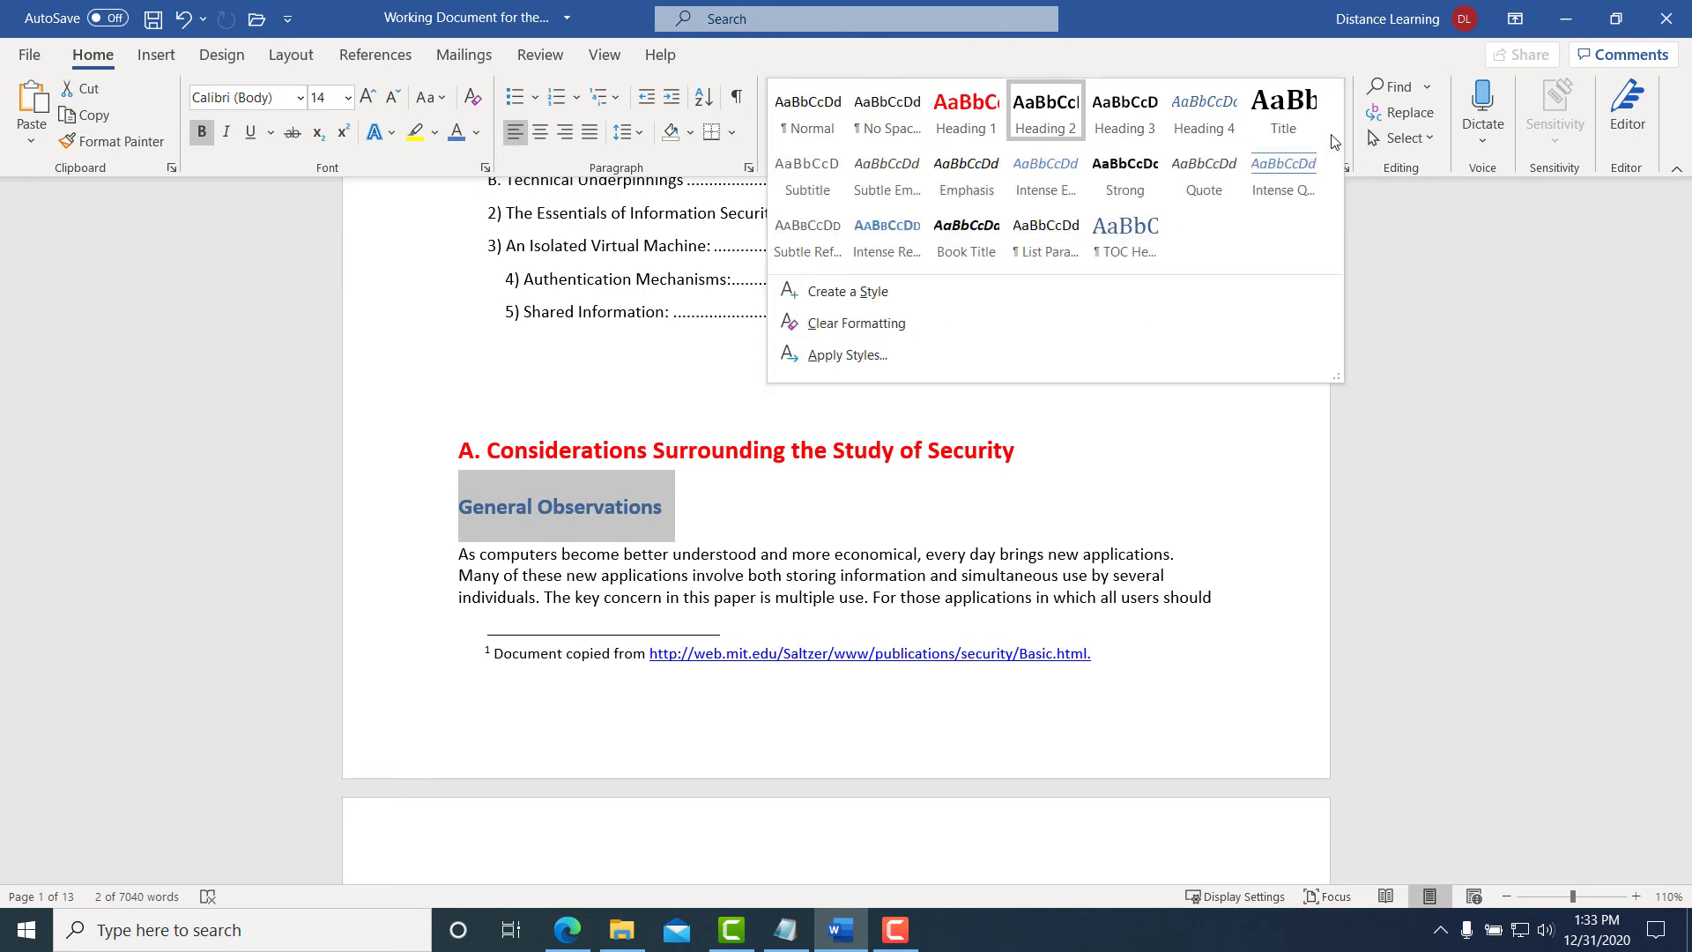
pyautogui.click(833, 298)
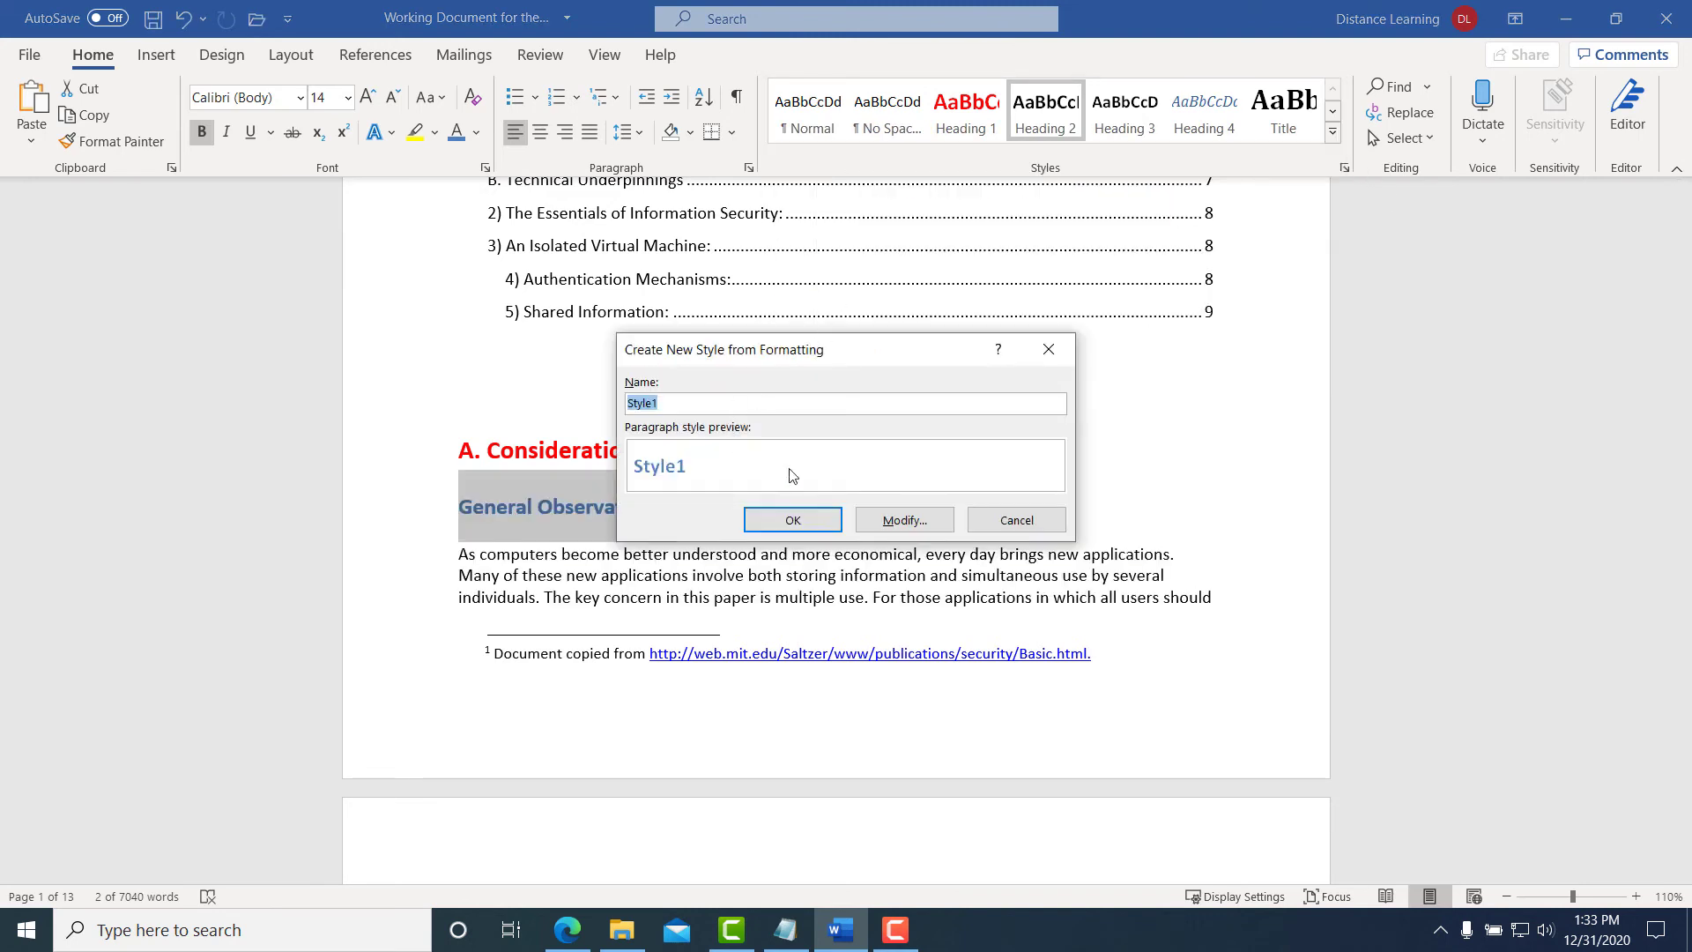
pyautogui.write('Sali')
pyautogui.click(793, 520)
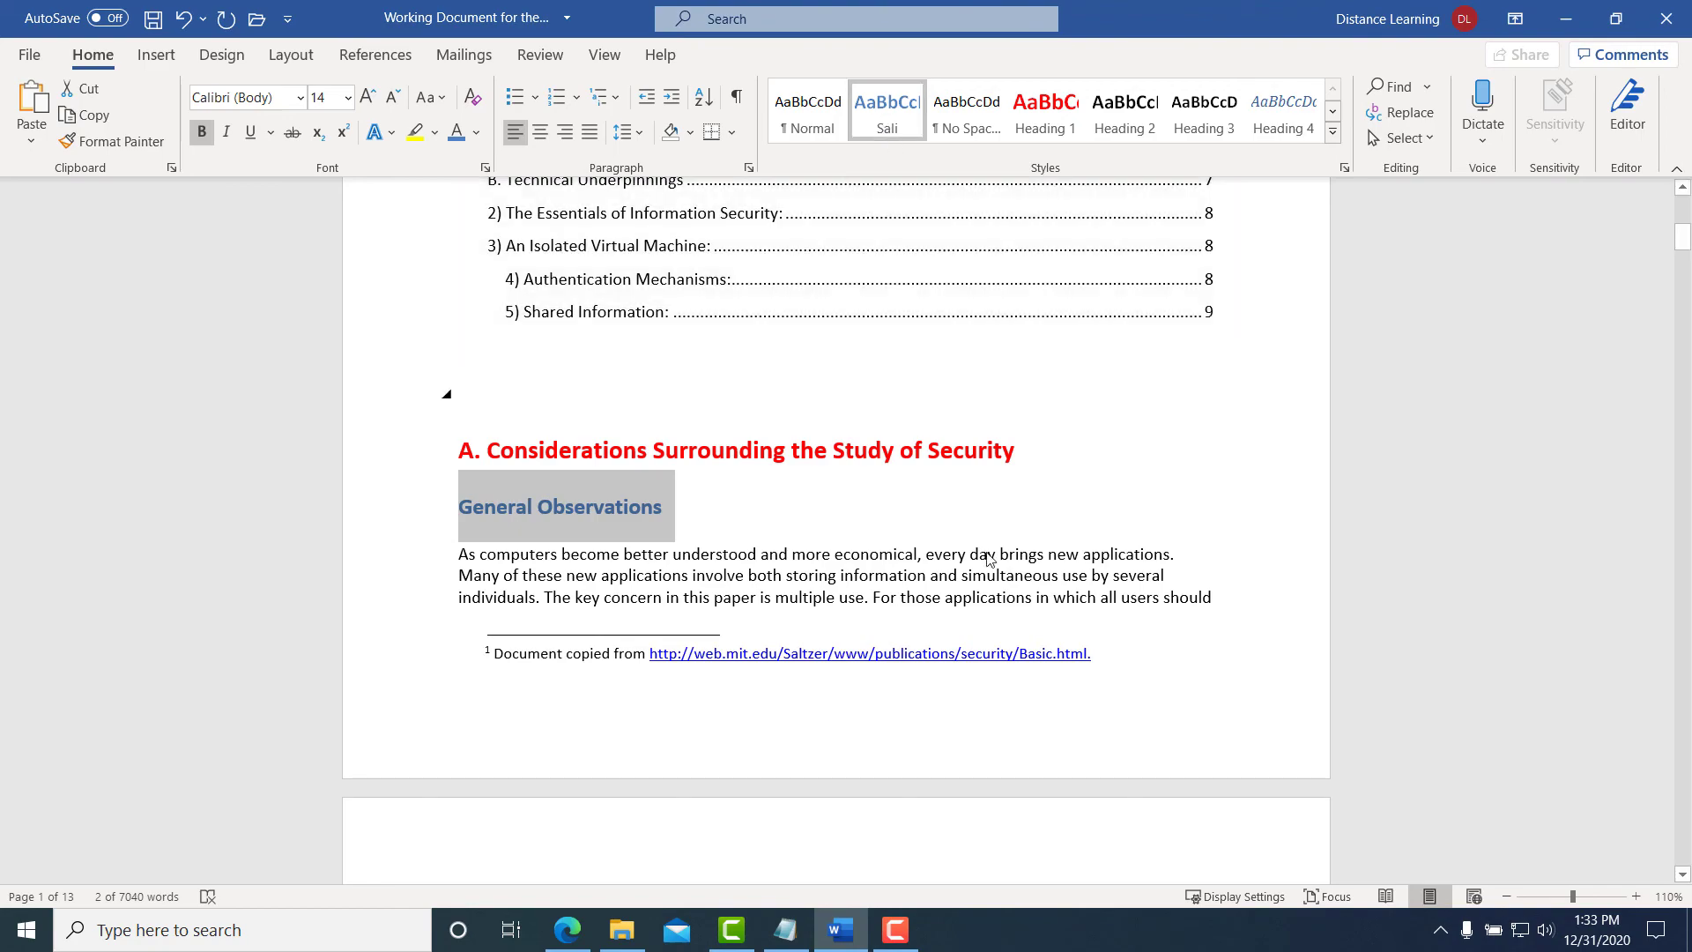
# Apply the "Sali" style to the "Unprotected systems:" subheading on page 2
pyautogui.scroll(-1, 722, 560)
pyautogui.scroll(-10, 721, 561)
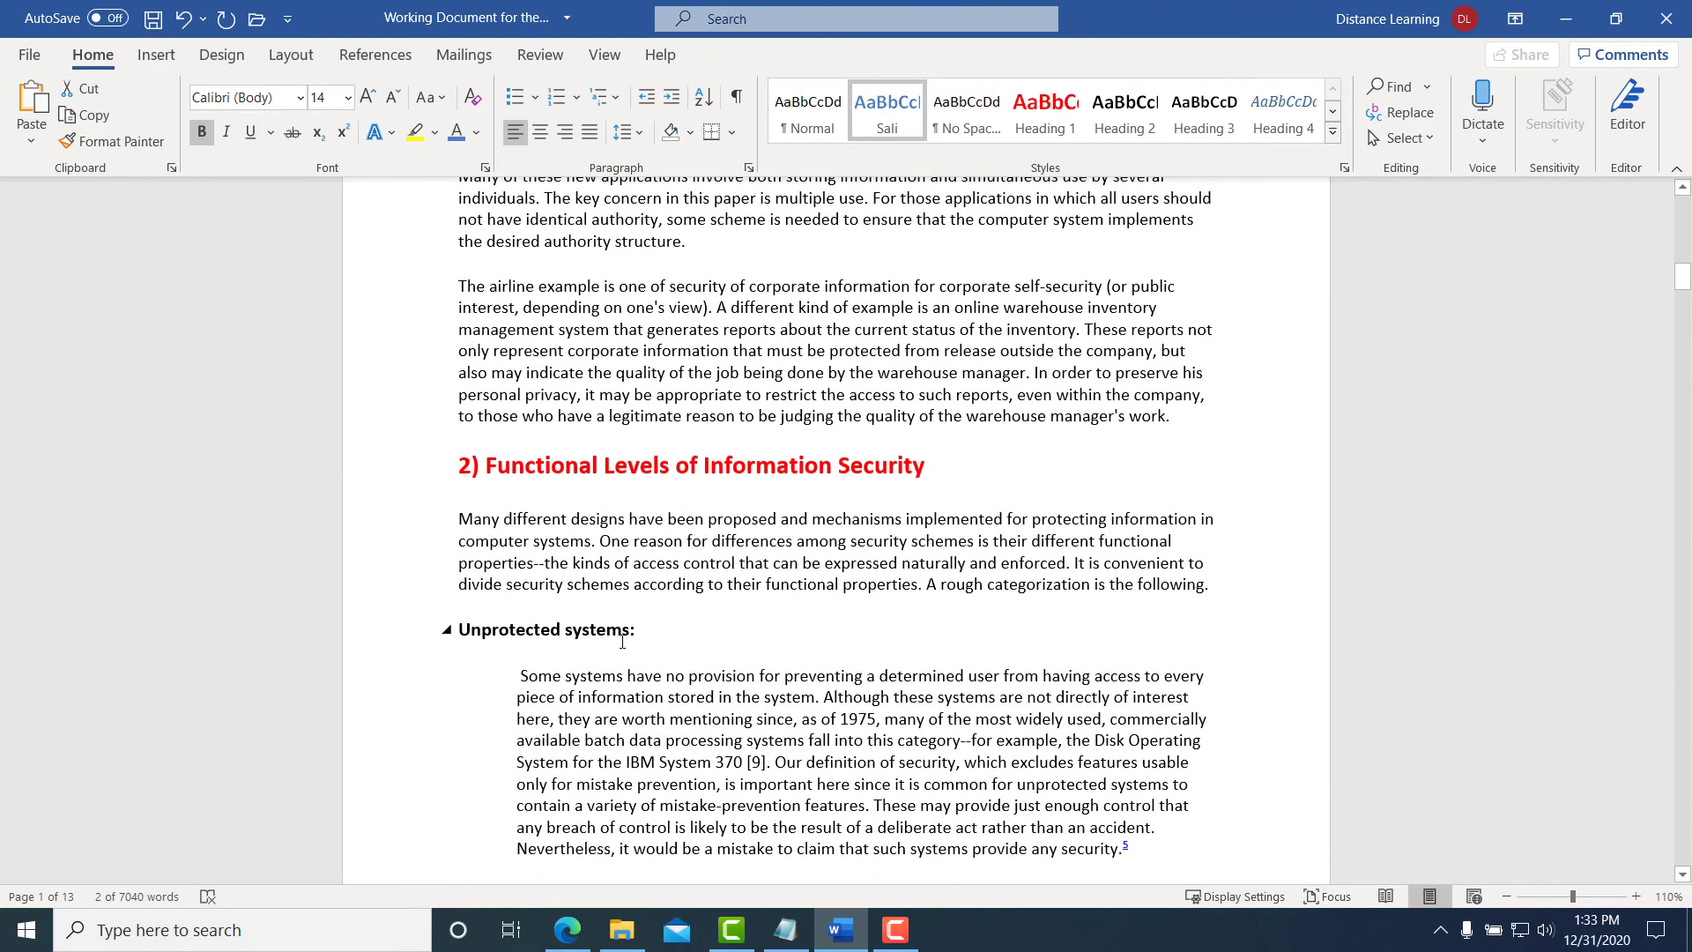
pyautogui.tripleClick(561, 626)
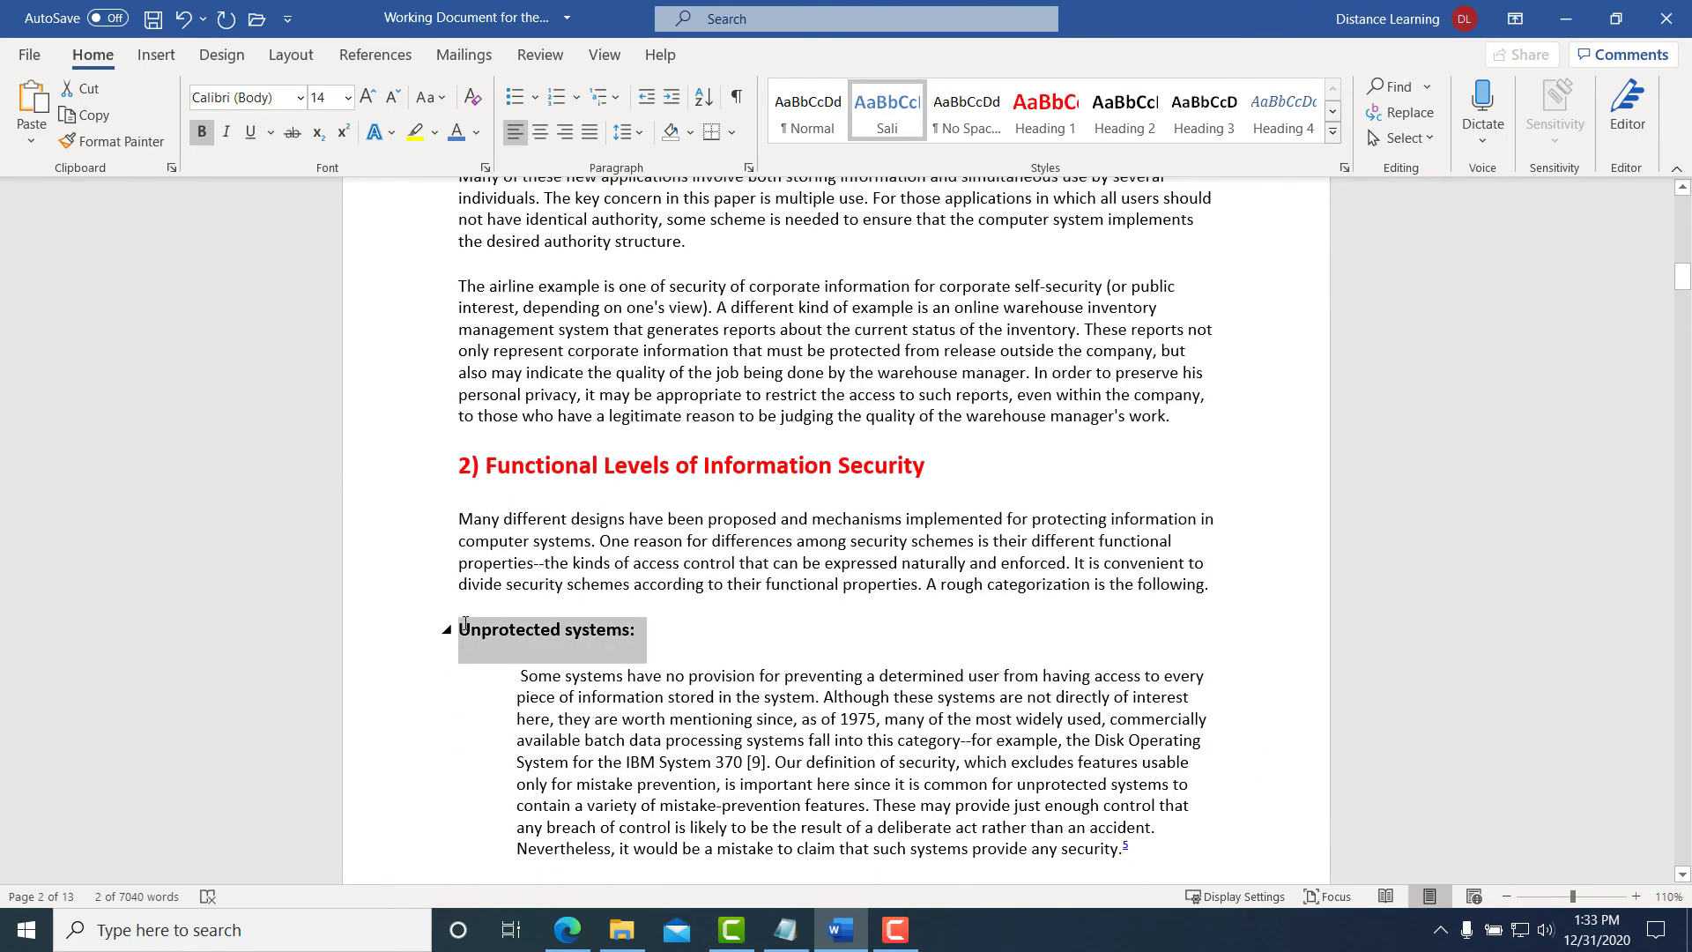
pyautogui.click(885, 123)
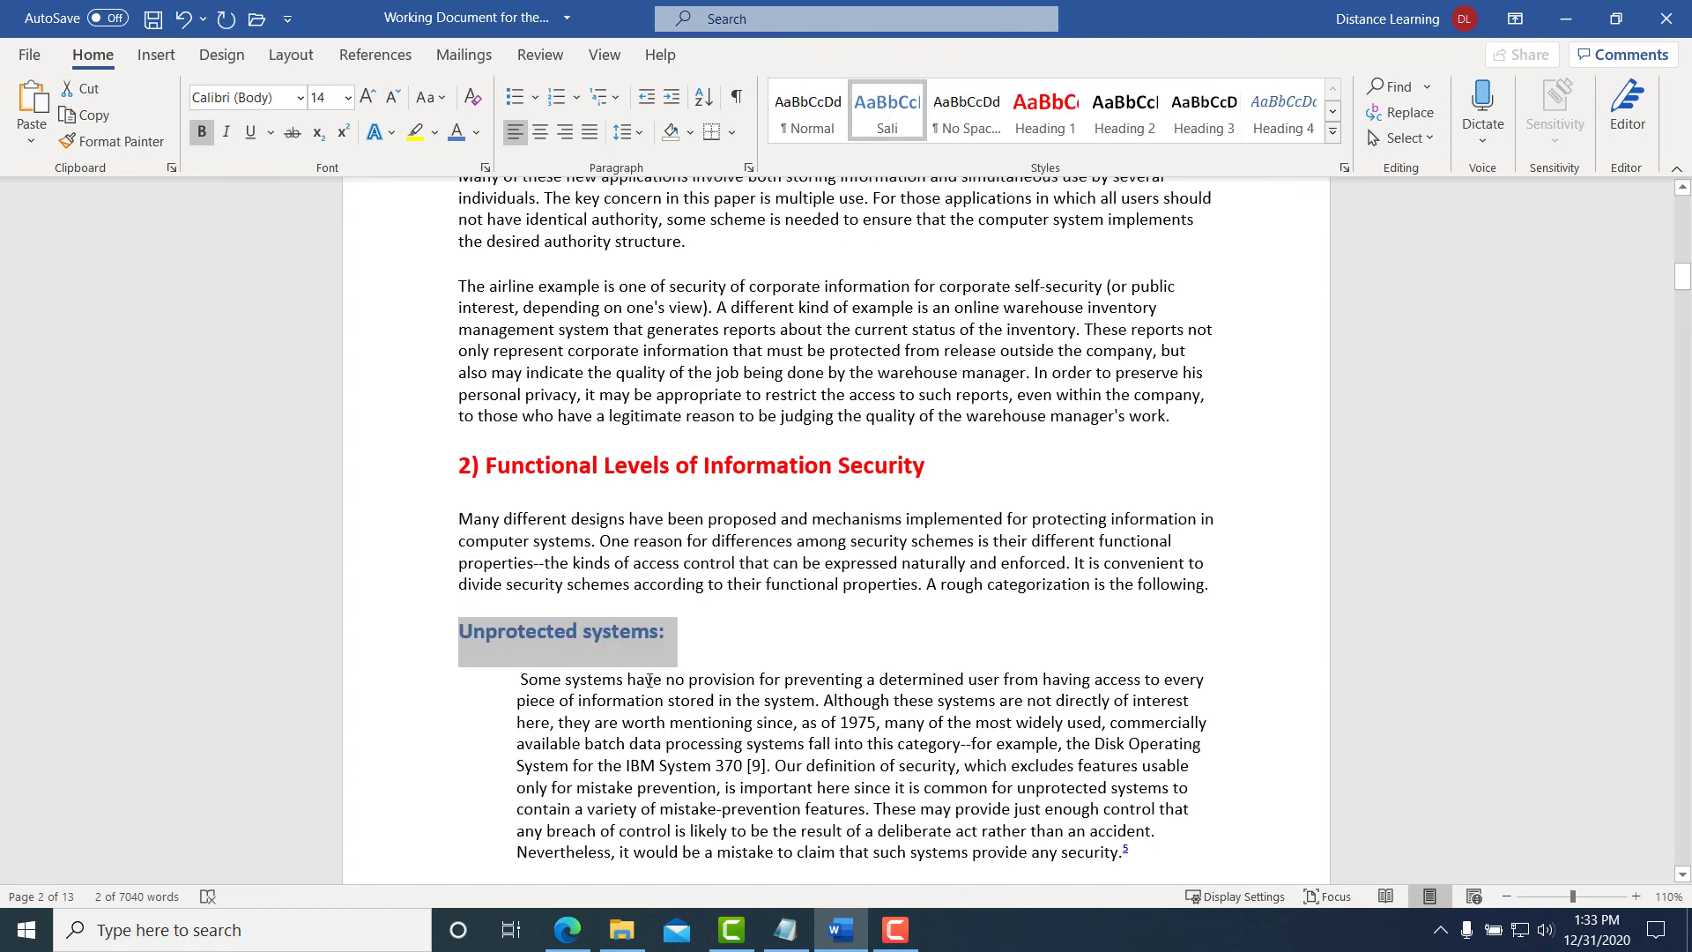